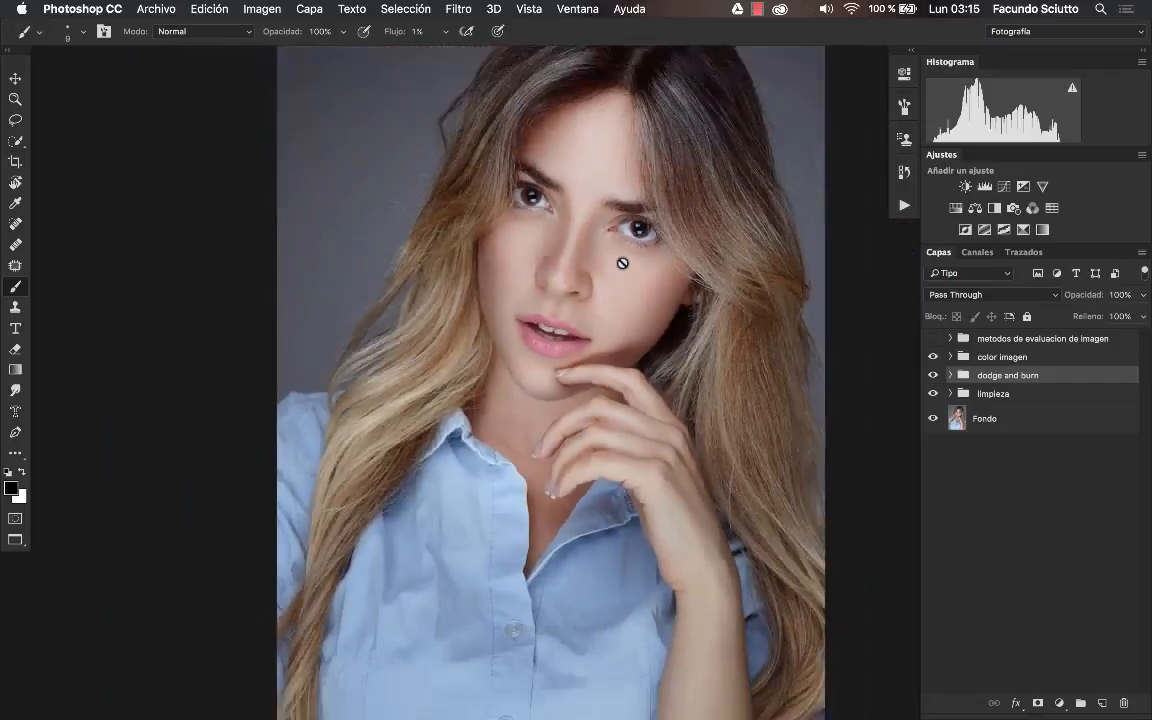
Compare the whole portrait with and without the dodge and burn group.
{"action": "key", "text": "super+0"}
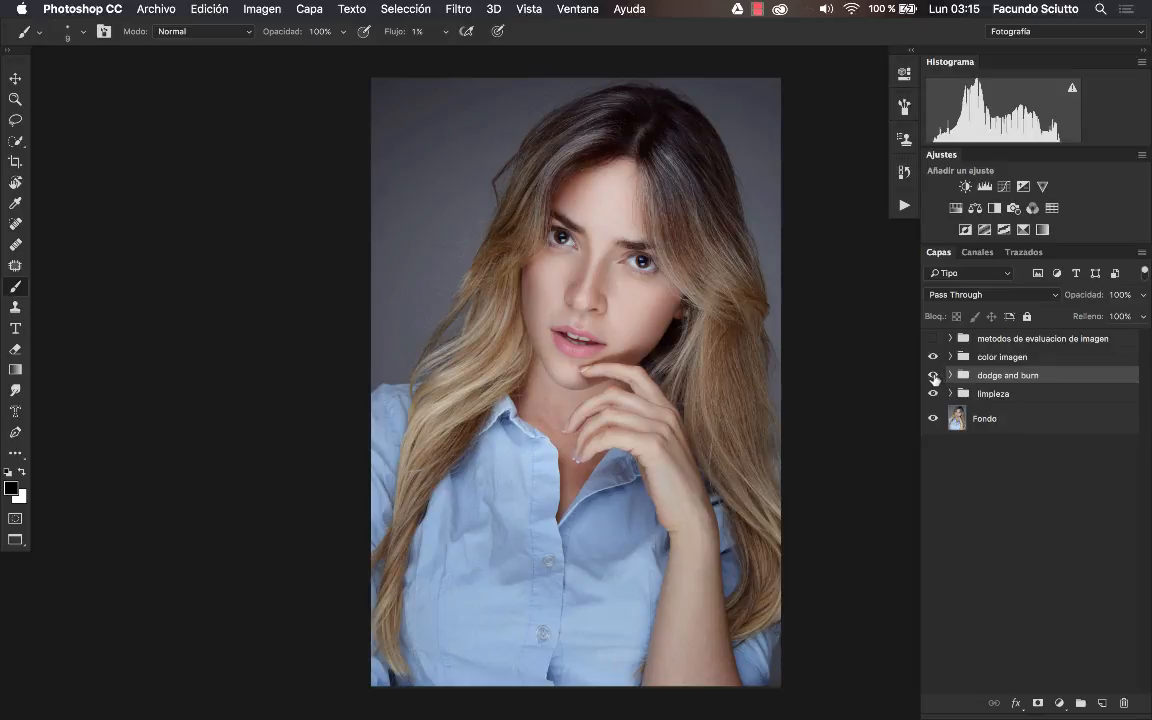
{"action": "left_click", "coordinate": [933, 375]}
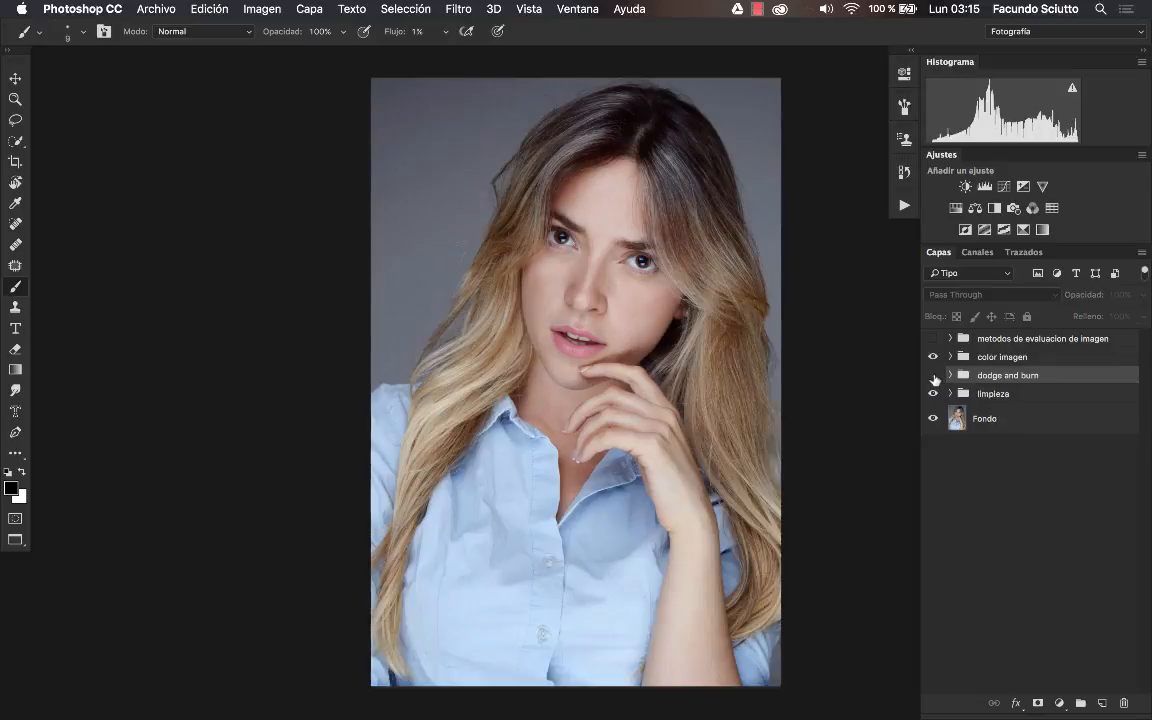
{"action": "left_click", "coordinate": [933, 376]}
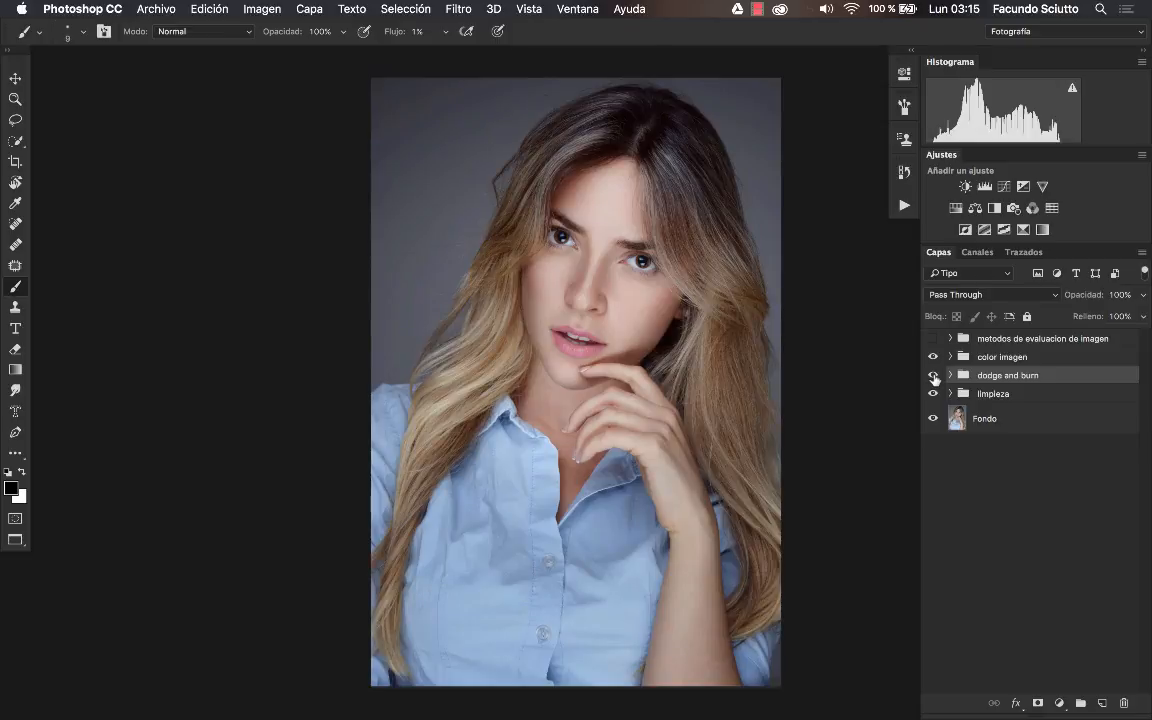
Show the metodos de evaluacion de imagen group and compare the black-and-white portrait with the dodge and burn group hidden and shown.
{"action": "left_click", "coordinate": [932, 339]}
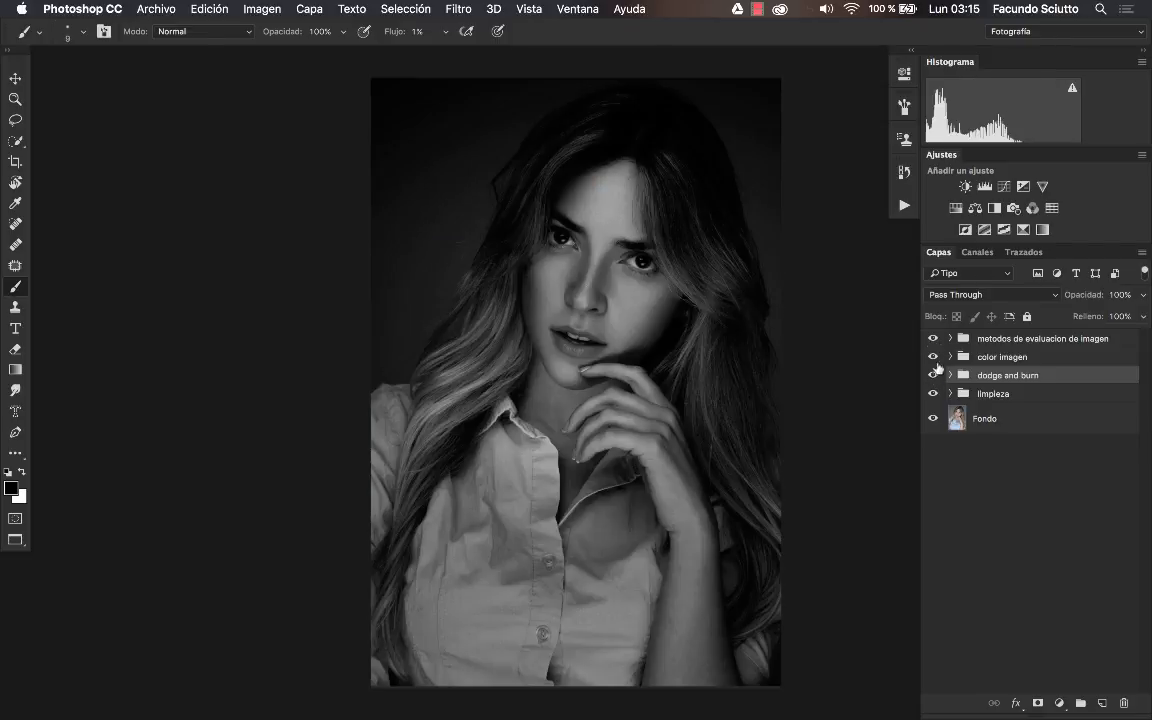
{"action": "left_click", "coordinate": [934, 378]}
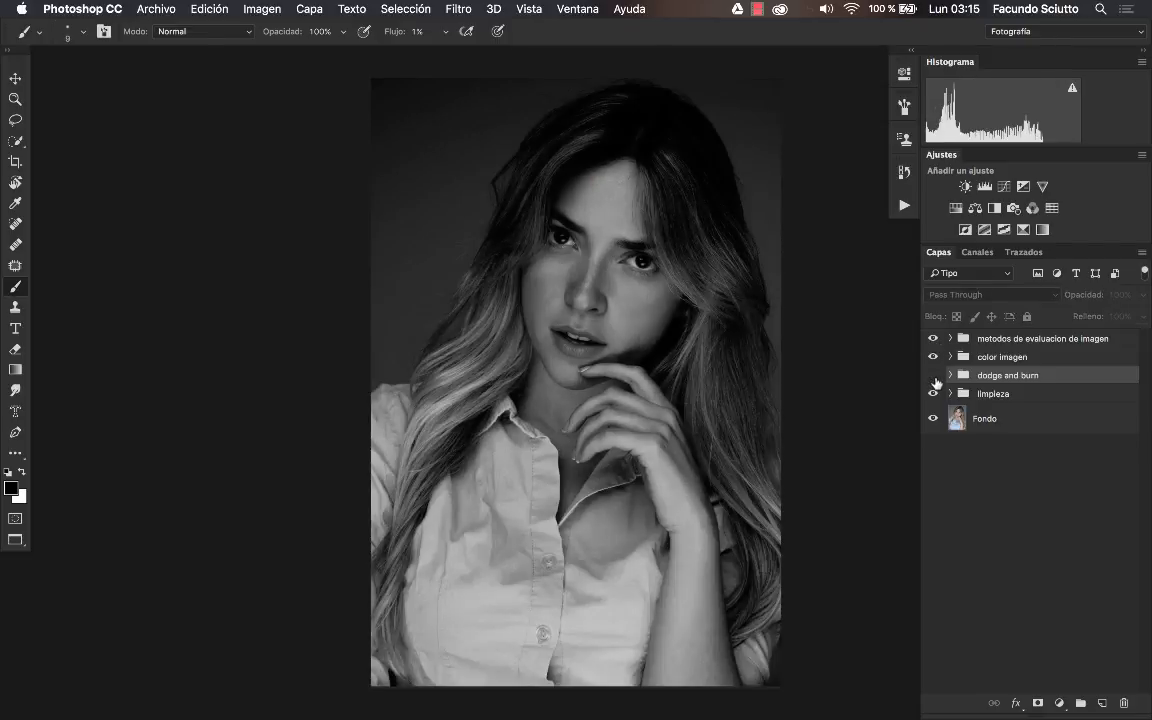
{"action": "left_click", "coordinate": [933, 376]}
{"action": "left_click", "coordinate": [933, 376]}
{"action": "left_click", "coordinate": [933, 376]}
{"action": "left_click", "coordinate": [934, 377]}
{"action": "left_click", "coordinate": [934, 377]}
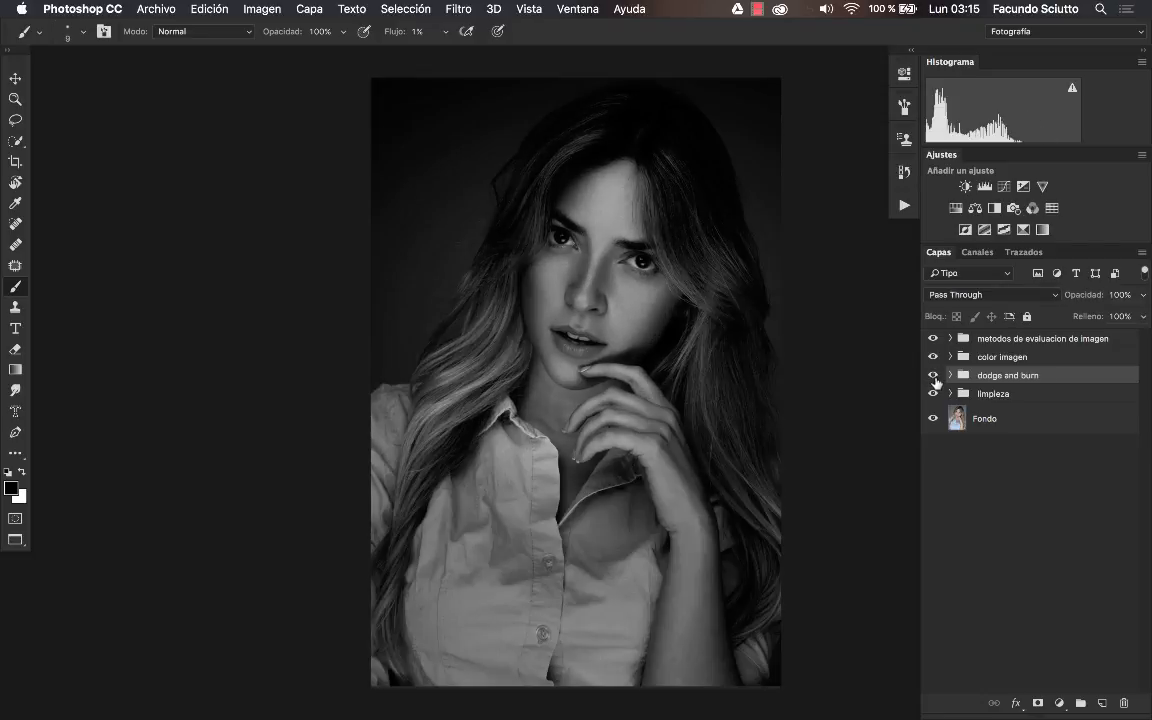
{"action": "left_click", "coordinate": [934, 378]}
{"action": "left_click", "coordinate": [934, 378]}
{"action": "left_click", "coordinate": [934, 378]}
{"action": "left_click", "coordinate": [934, 378]}
{"action": "scroll", "coordinate": [663, 289], "scroll_direction": "up", "scroll_amount": 5}
{"action": "scroll", "coordinate": [663, 289], "scroll_direction": "up", "scroll_amount": 3}
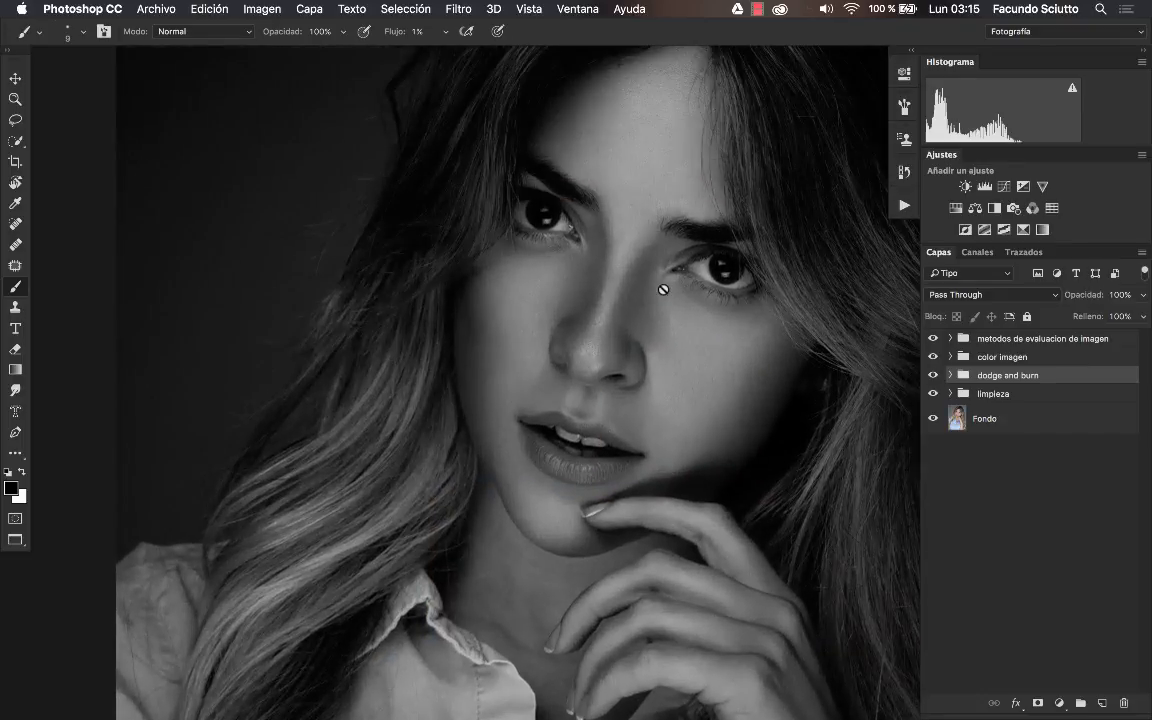
{"action": "scroll", "coordinate": [663, 289], "scroll_direction": "up", "scroll_amount": 1}
{"action": "scroll", "coordinate": [663, 289], "scroll_direction": "up", "scroll_amount": 4}
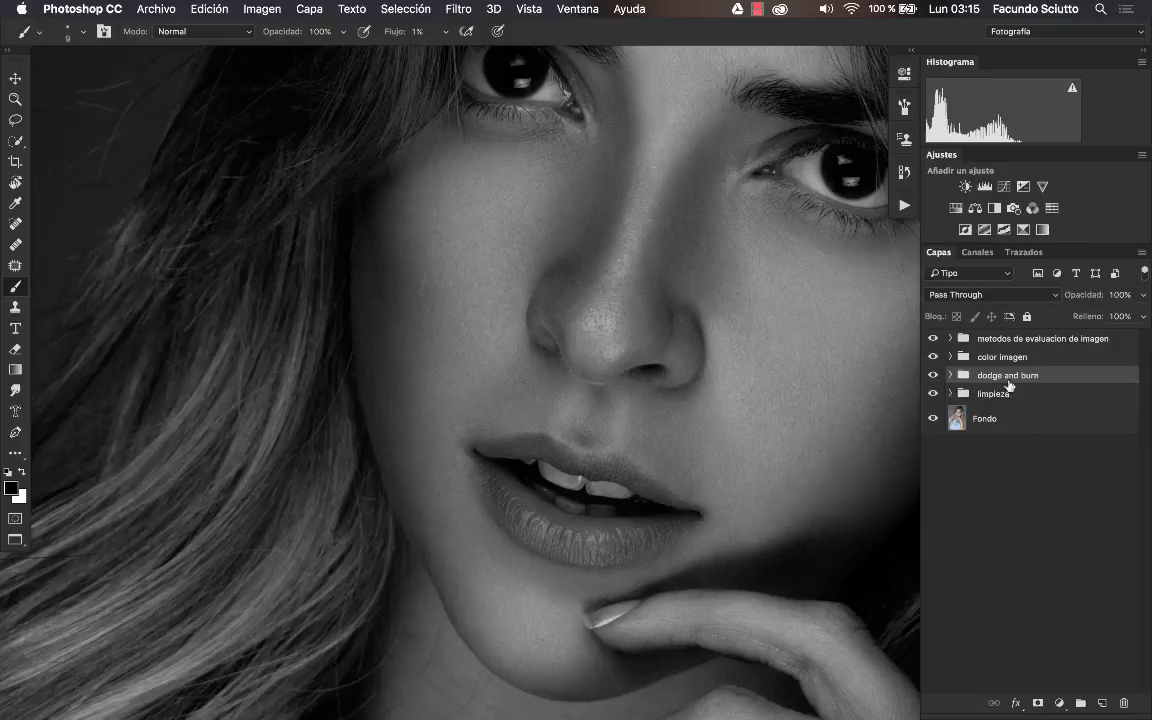
Hide the metodos de evaluacion de imagen group and compare the face in colour with and without dodge and burn.
{"action": "left_click", "coordinate": [938, 338]}
{"action": "scroll", "coordinate": [743, 357], "scroll_direction": "right", "scroll_amount": 5}
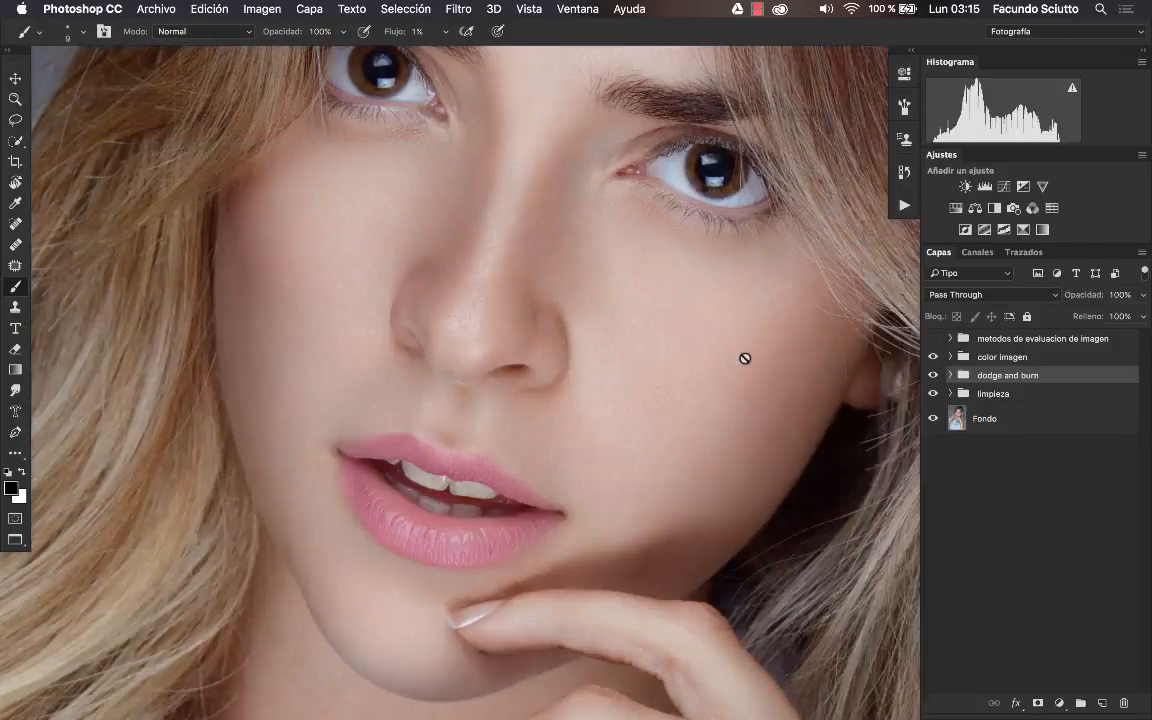
{"action": "scroll", "coordinate": [743, 357], "scroll_direction": "up", "scroll_amount": 2}
{"action": "left_click", "coordinate": [933, 376]}
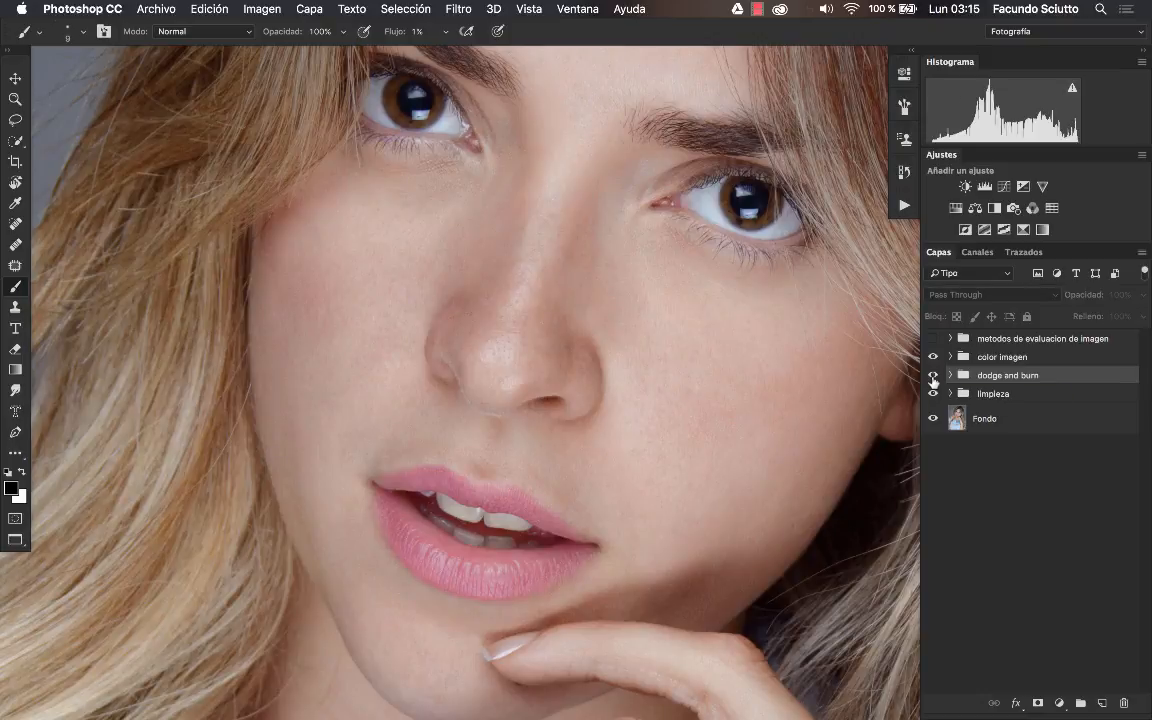
{"action": "left_click", "coordinate": [933, 376]}
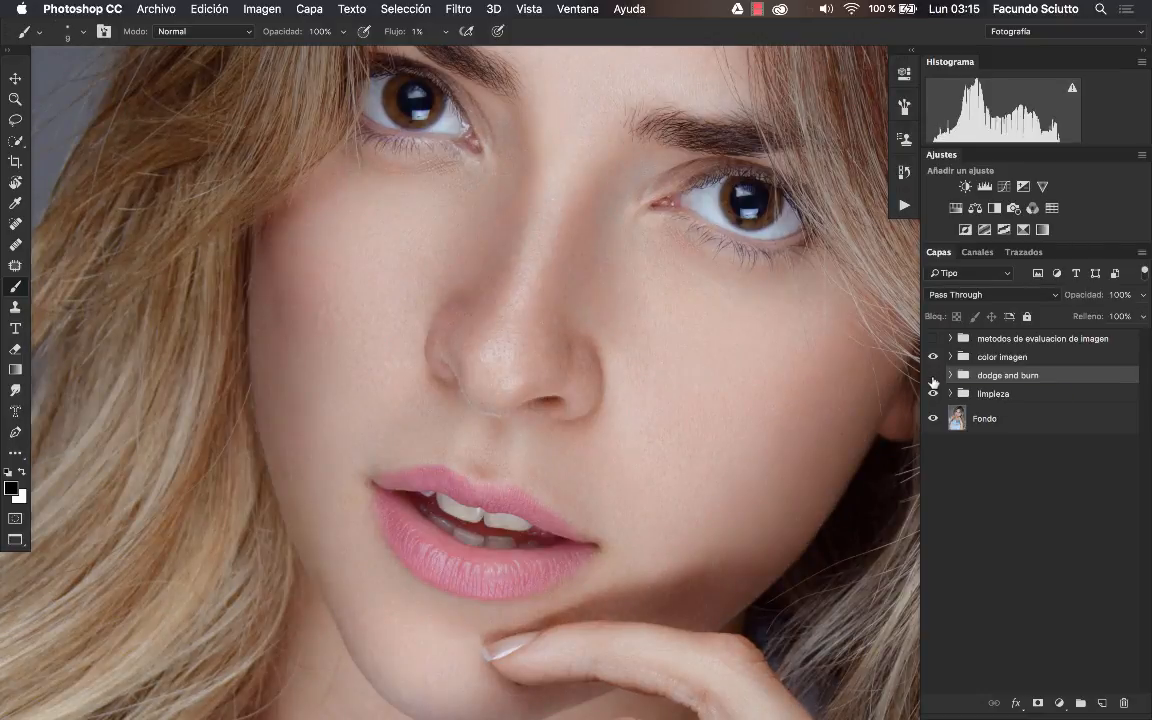
{"action": "left_click", "coordinate": [933, 379]}
{"action": "key", "text": "super+minus"}
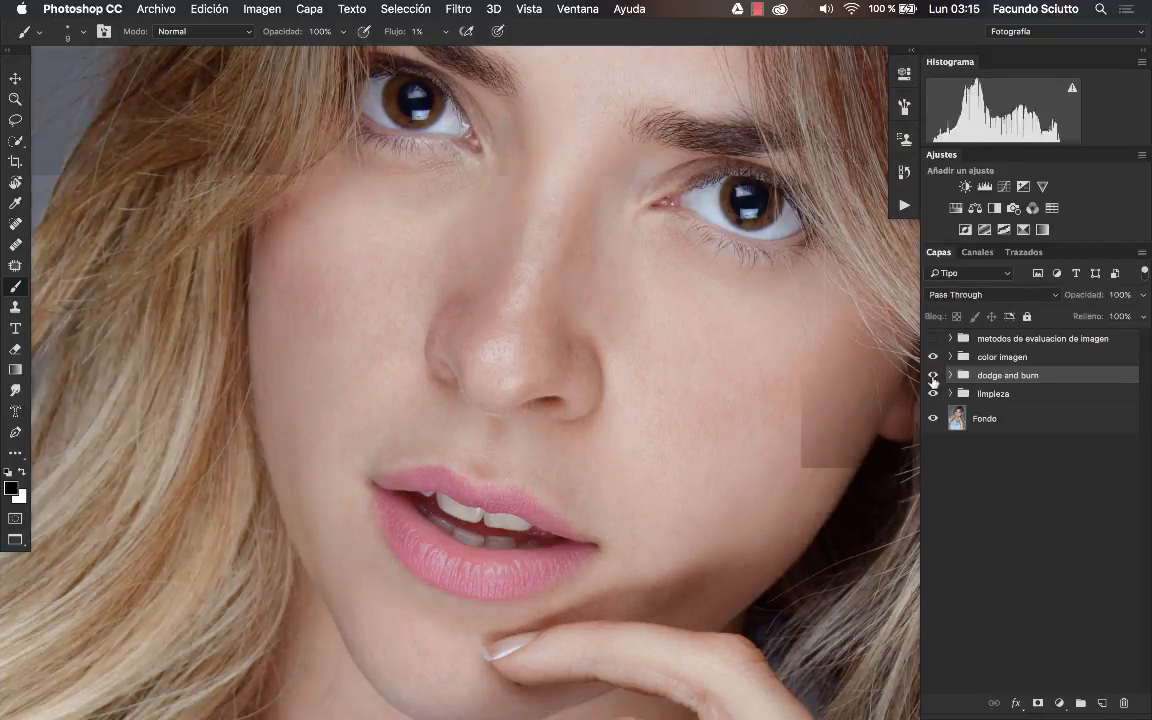
{"action": "left_click", "coordinate": [933, 379]}
{"action": "key", "text": "super+minus"}
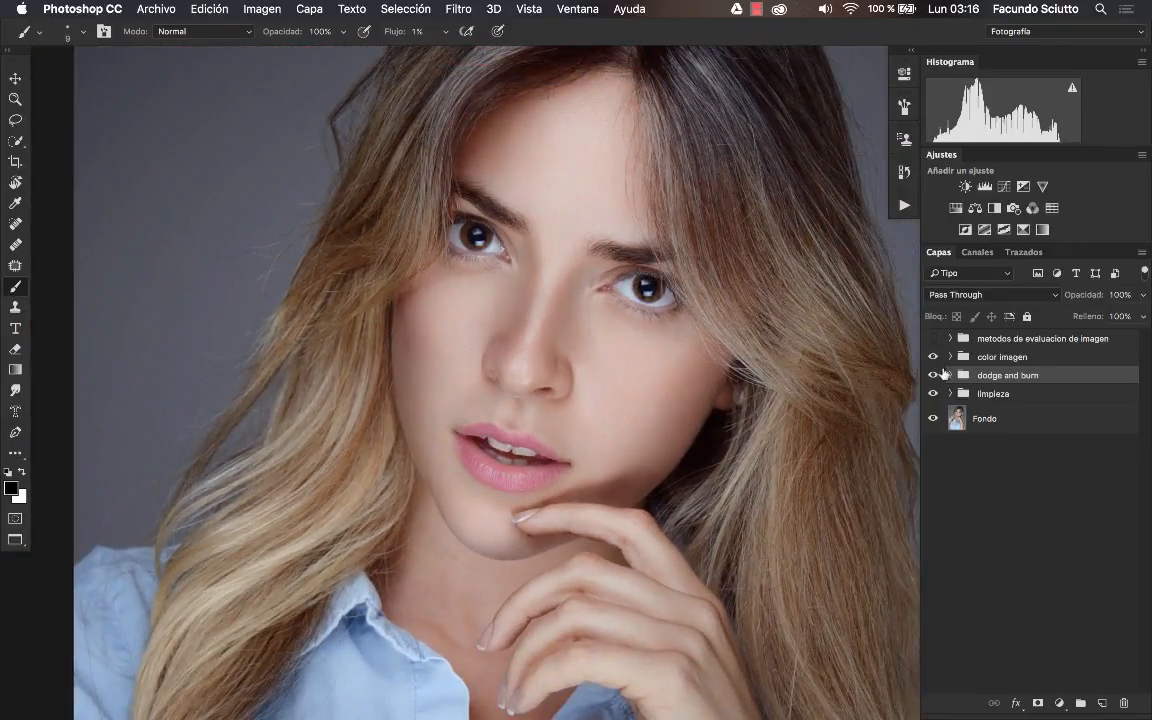
Toggle the dodge and burn group's visibility repeatedly to examine how it changes the volume of the face and hair.
{"action": "left_click", "coordinate": [934, 376]}
{"action": "left_click", "coordinate": [934, 376]}
{"action": "left_click", "coordinate": [934, 376]}
{"action": "left_click", "coordinate": [934, 376]}
{"action": "left_click", "coordinate": [934, 376]}
{"action": "left_click", "coordinate": [934, 376]}
{"action": "left_click", "coordinate": [934, 376]}
{"action": "left_click", "coordinate": [934, 376]}
{"action": "left_click", "coordinate": [934, 376]}
{"action": "left_click", "coordinate": [934, 376]}
{"action": "left_click", "coordinate": [934, 376]}
{"action": "left_click", "coordinate": [934, 376]}
{"action": "left_click", "coordinate": [934, 376]}
{"action": "left_click", "coordinate": [934, 376]}
{"action": "left_click", "coordinate": [934, 376]}
{"action": "left_click", "coordinate": [934, 376]}
{"action": "left_click", "coordinate": [934, 376]}
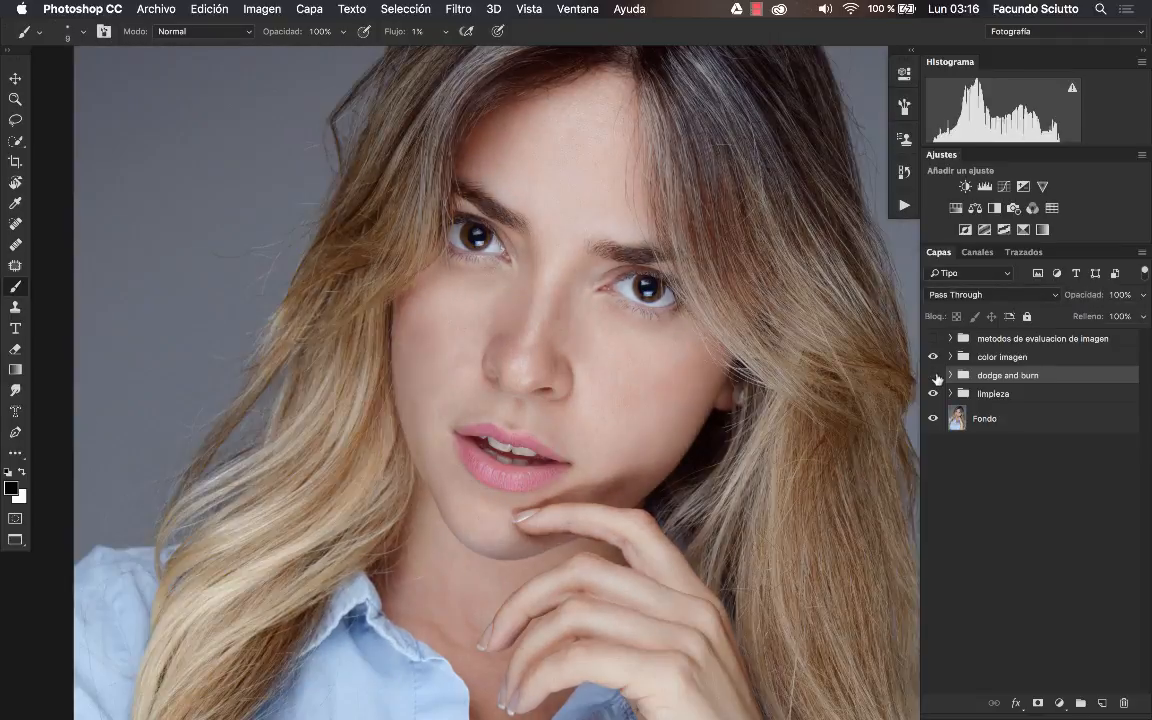
{"action": "left_click", "coordinate": [934, 376]}
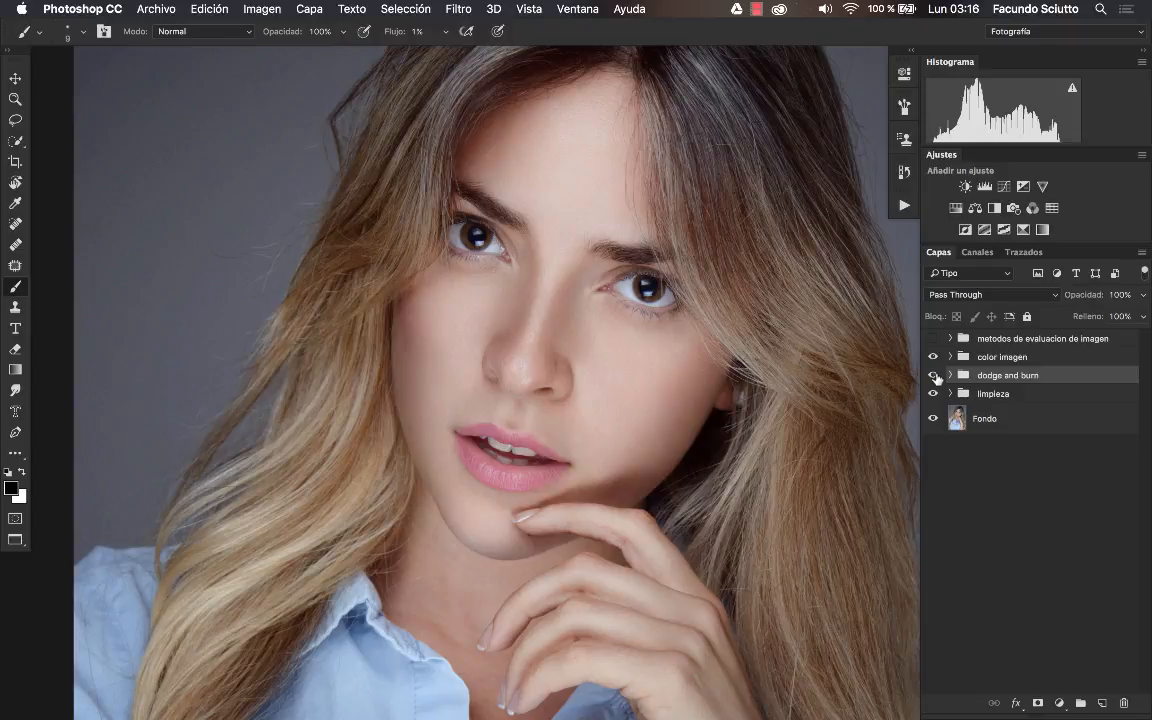
{"action": "left_click", "coordinate": [935, 376]}
{"action": "left_click", "coordinate": [935, 376]}
{"action": "left_click", "coordinate": [935, 376]}
{"action": "left_click", "coordinate": [935, 376]}
{"action": "left_click", "coordinate": [935, 376]}
{"action": "left_click", "coordinate": [935, 376]}
Look over the layers inside the dodge and burn group, collapse it, and compare the portrait with the group off and on.
{"action": "left_click", "coordinate": [951, 376]}
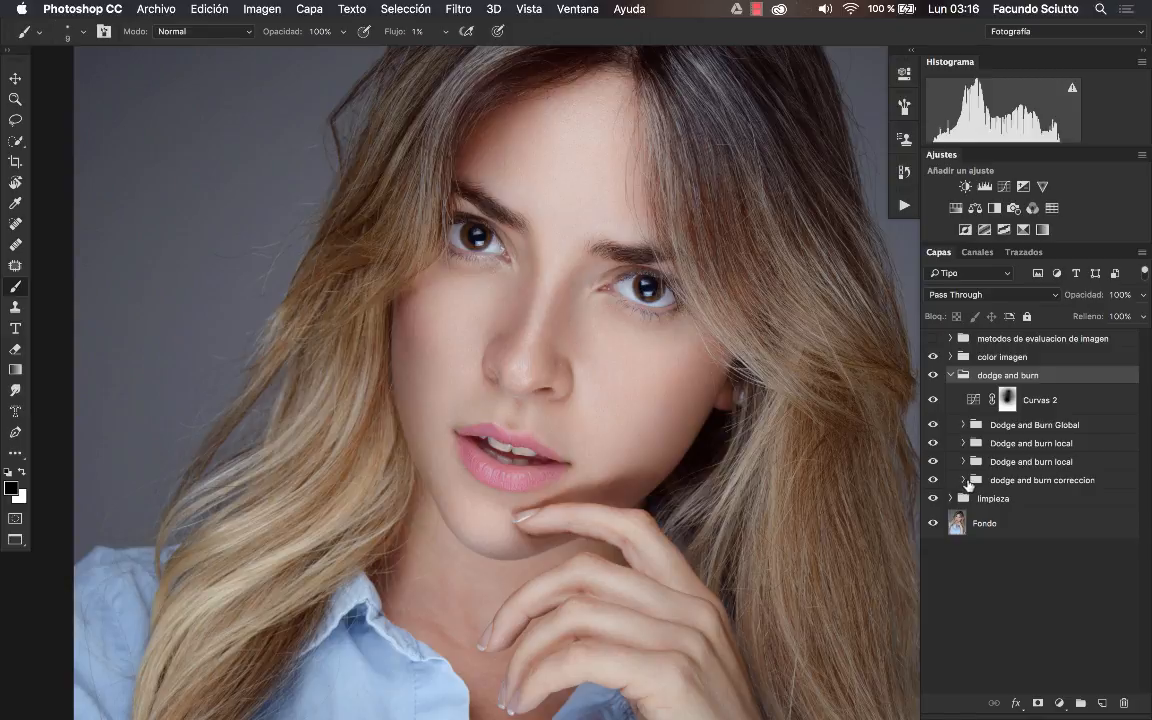
{"action": "left_click", "coordinate": [950, 375]}
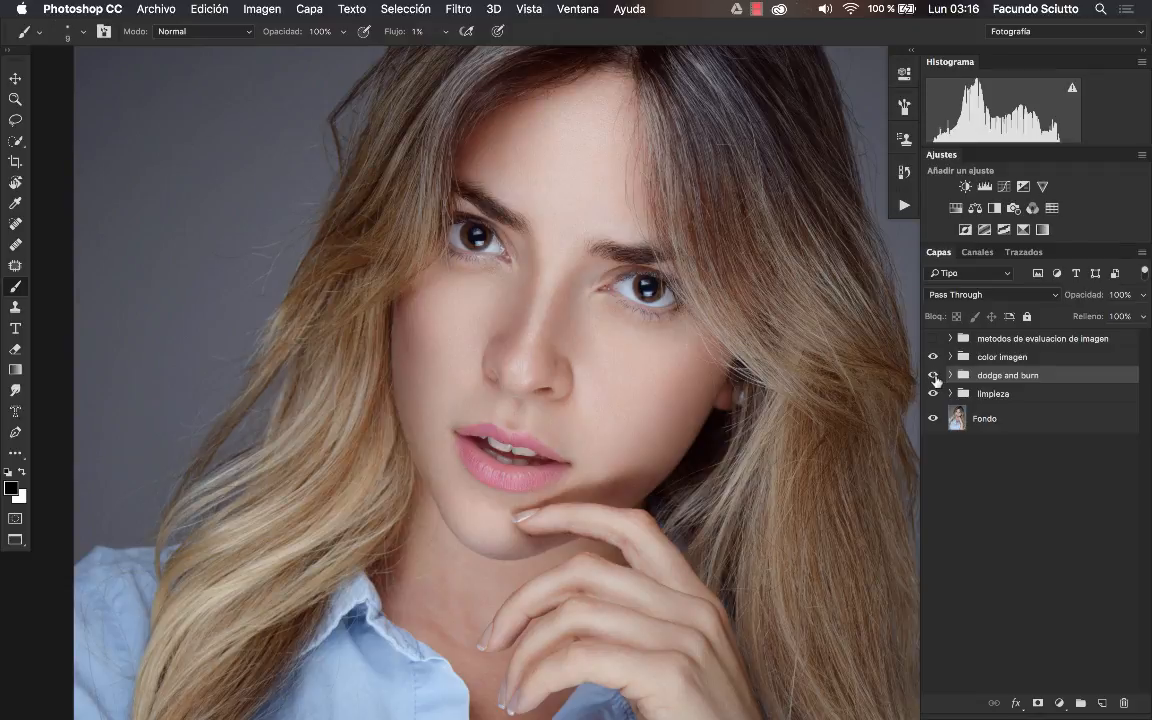
{"action": "left_click", "coordinate": [934, 376]}
{"action": "left_click", "coordinate": [934, 377]}
{"action": "left_click", "coordinate": [934, 377]}
{"action": "left_click", "coordinate": [934, 377]}
{"action": "left_click", "coordinate": [933, 376]}
{"action": "left_click", "coordinate": [933, 376]}
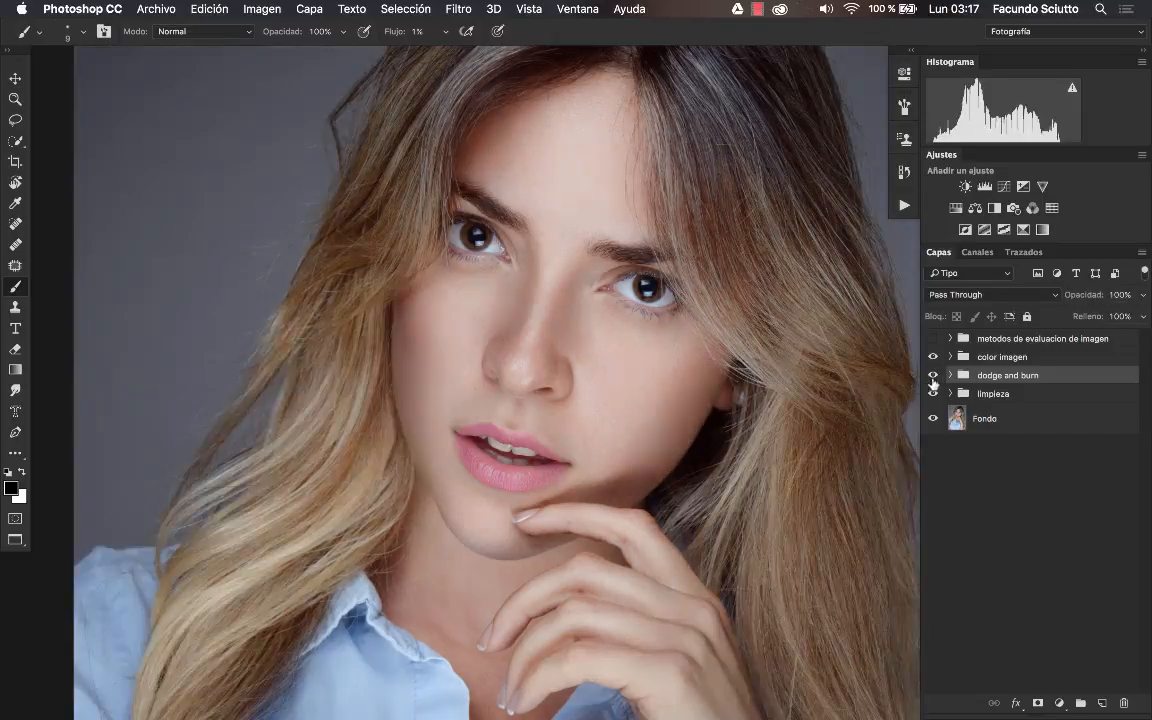
Review the subgroups of dodge and burn, including Dodge and Burn Global, and check the portrait with the parent group hidden and shown.
{"action": "left_click", "coordinate": [950, 375]}
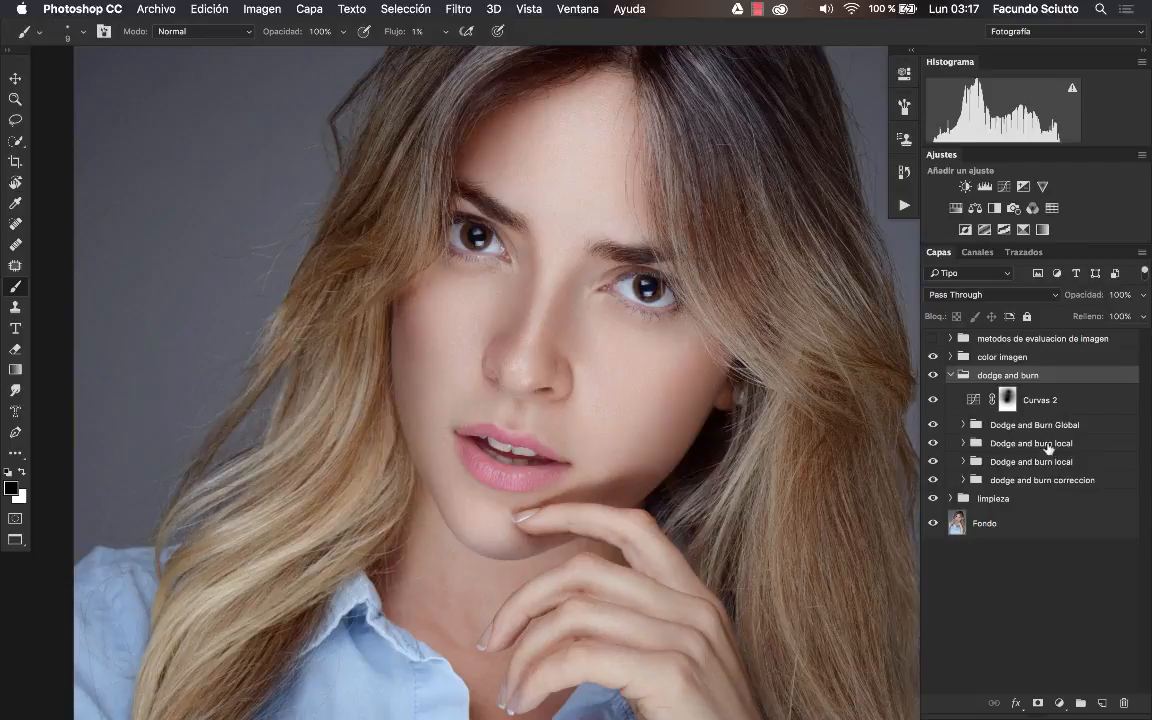
{"action": "left_click", "coordinate": [1000, 425]}
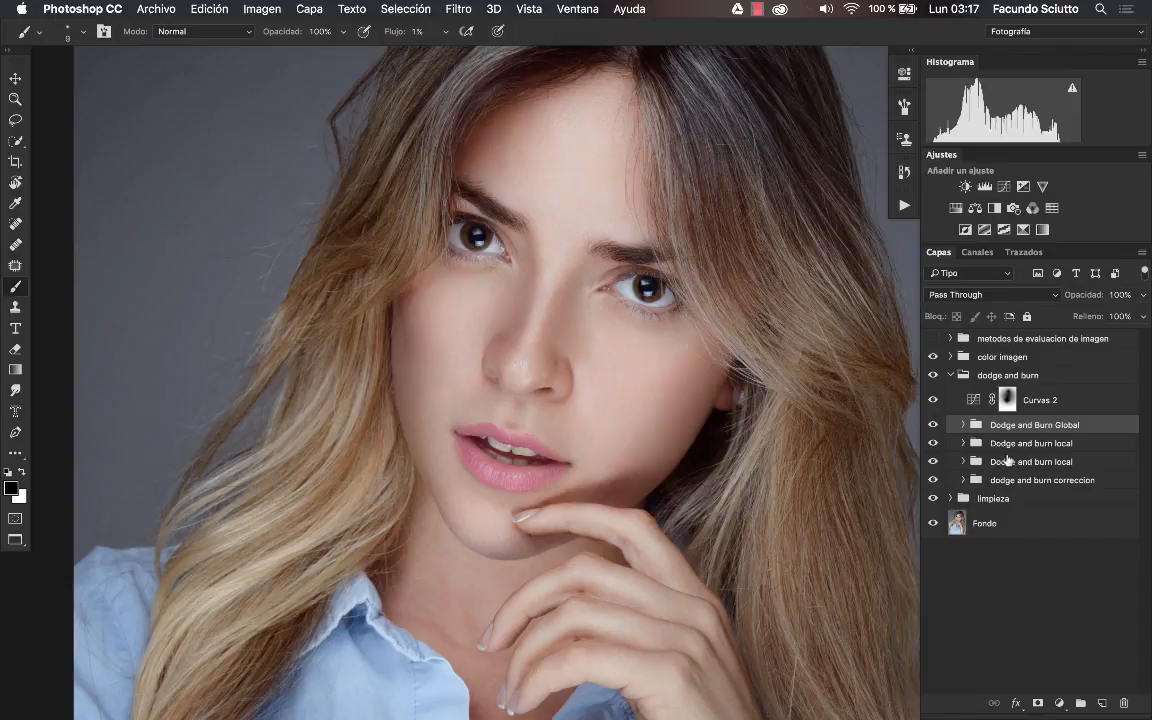
{"action": "left_click", "coordinate": [948, 376]}
{"action": "left_click", "coordinate": [934, 376]}
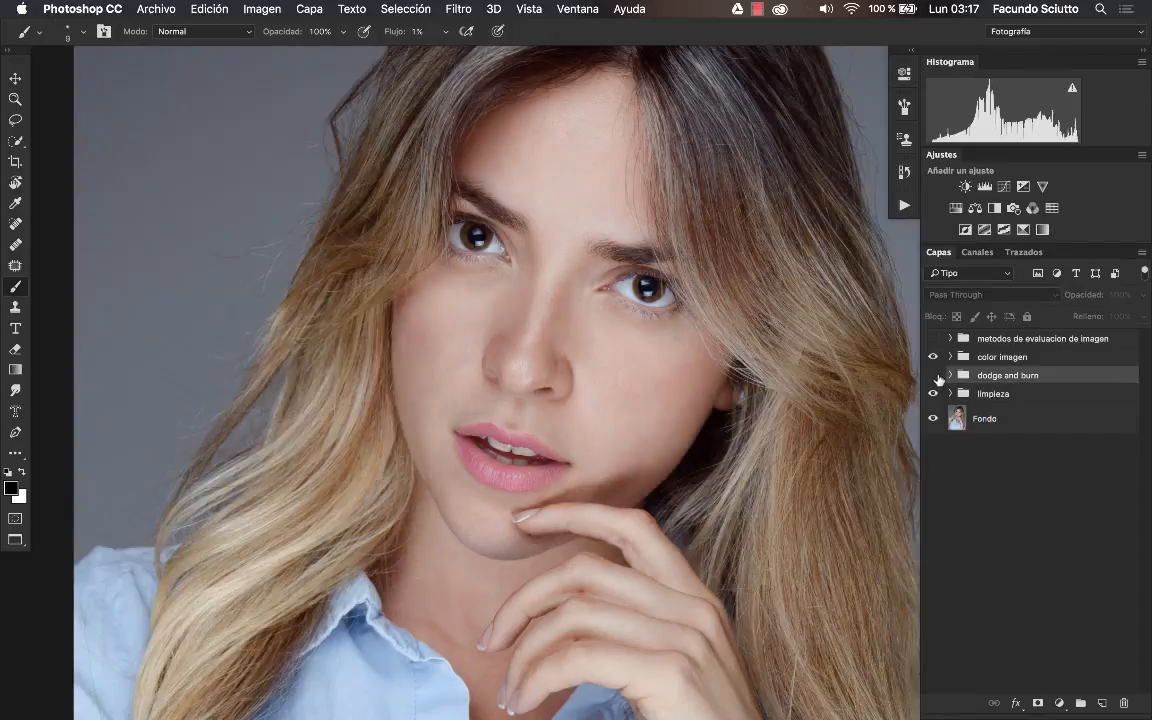
{"action": "left_click", "coordinate": [935, 376]}
{"action": "left_click", "coordinate": [950, 376]}
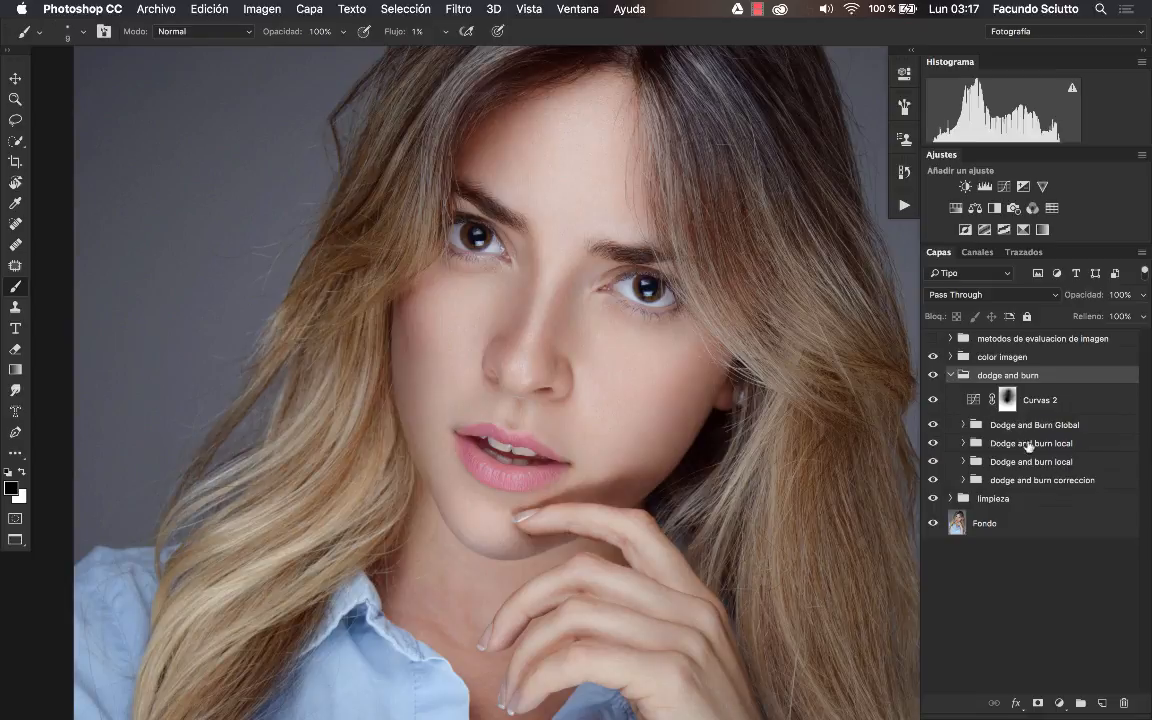
Temporarily hide the limpieza group and compare the uncleaned skin with the dodge and burn group off and on.
{"action": "left_click", "coordinate": [935, 498]}
{"action": "left_click", "coordinate": [934, 498]}
{"action": "key", "text": "super+0"}
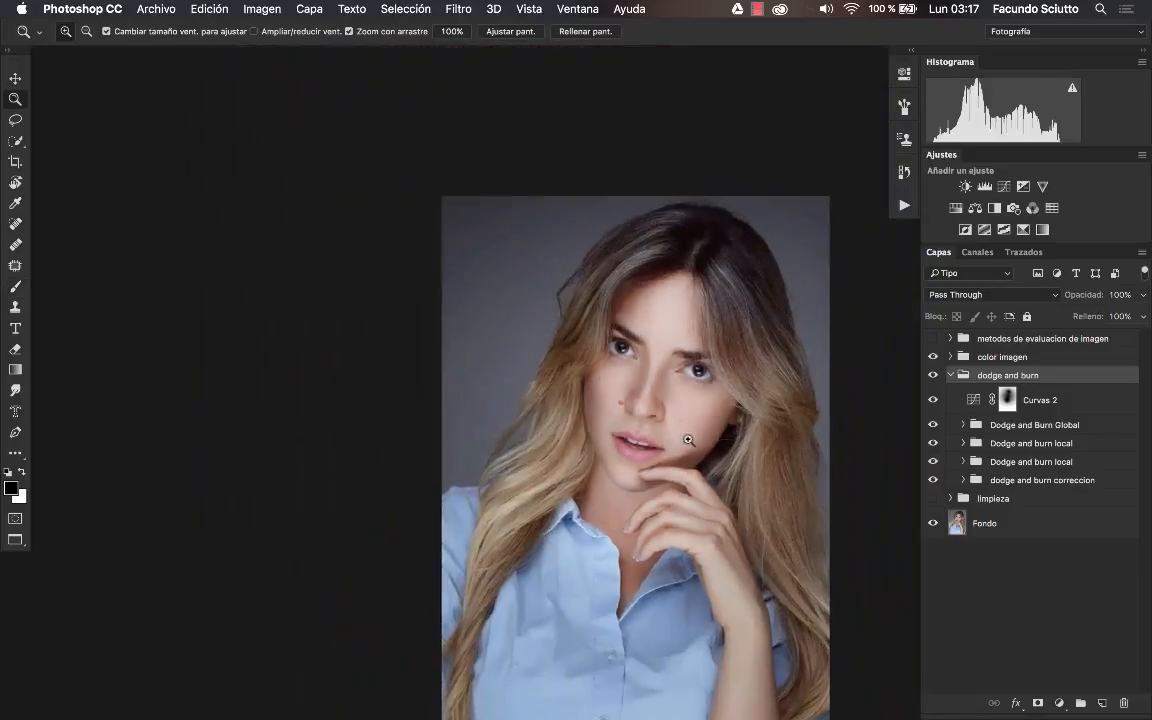
{"action": "left_click", "coordinate": [933, 375]}
{"action": "left_click", "coordinate": [933, 375]}
{"action": "left_click", "coordinate": [933, 375]}
{"action": "left_click", "coordinate": [933, 375]}
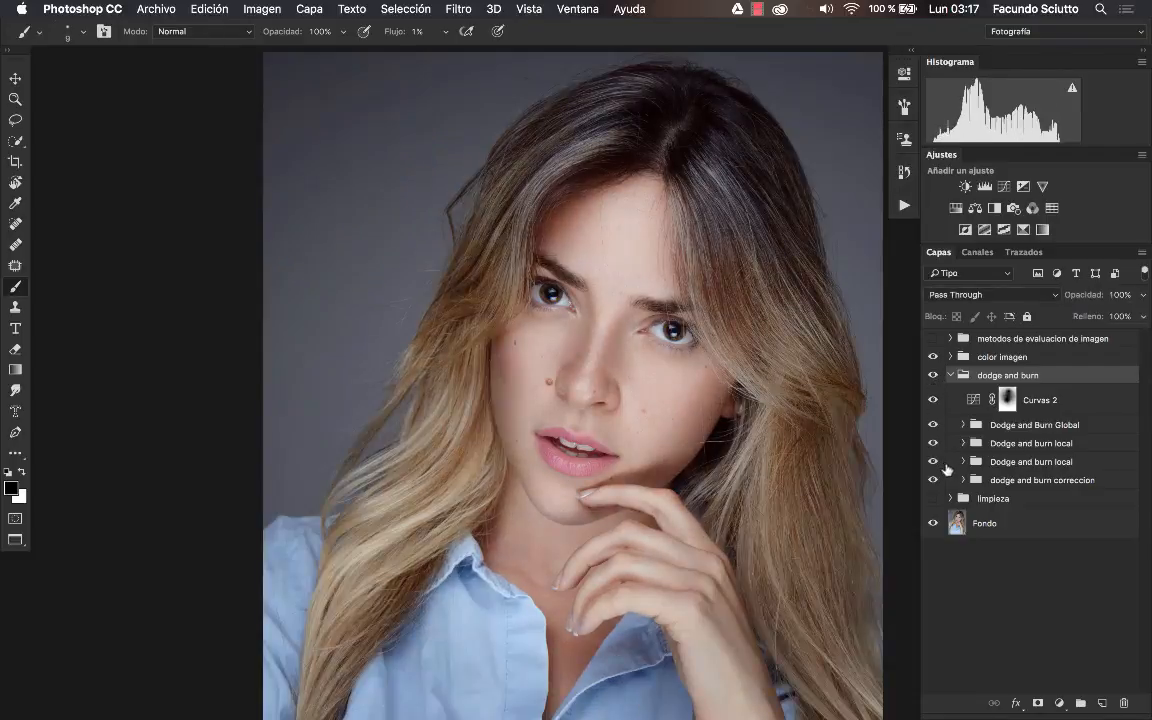
{"action": "left_click", "coordinate": [933, 498]}
Select the dodge and burn correccion group and expand it to show its saturacion, sombras, desaturacion and luz layers.
{"action": "key", "text": "z"}
{"action": "left_click_drag", "start_coordinate": [622, 374], "coordinate": [699, 373]}
{"action": "key", "text": "super+space"}
{"action": "mouse_move", "coordinate": [762, 391]}
{"action": "left_mouse_down"}
{"action": "mouse_move", "coordinate": [743, 393]}
{"action": "mouse_move", "coordinate": [784, 380]}
{"action": "mouse_move", "coordinate": [771, 386]}
{"action": "left_mouse_up"}
{"action": "key", "text": "super+space"}
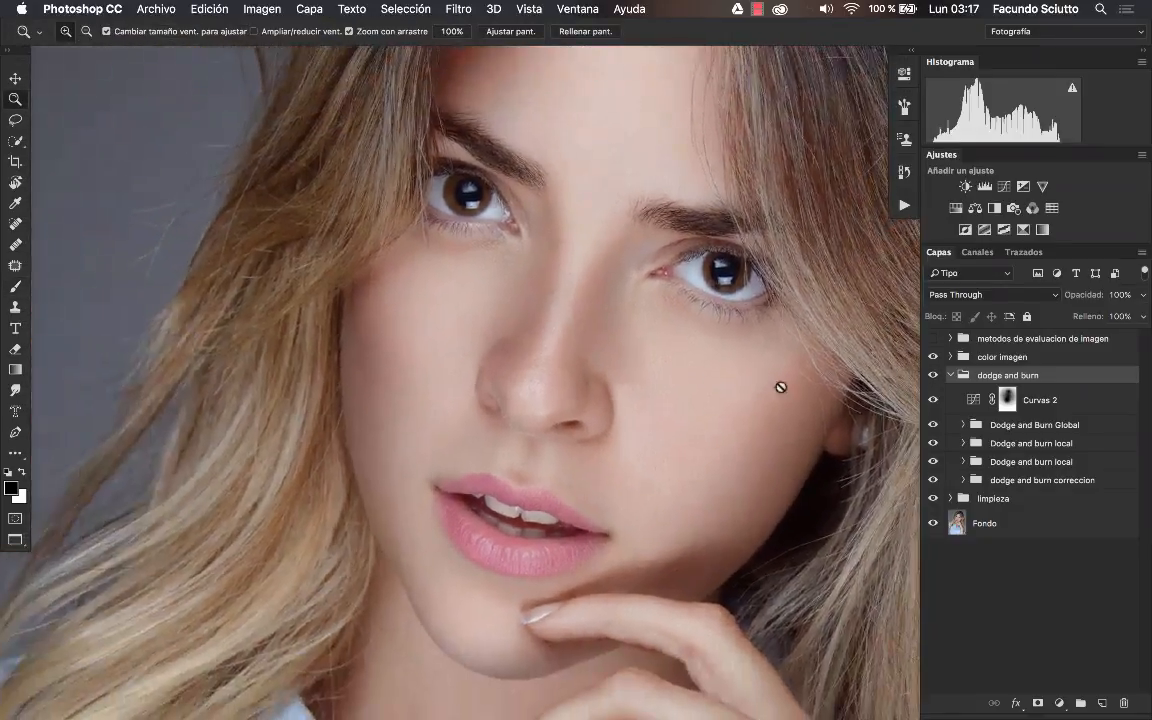
{"action": "key", "text": "b"}
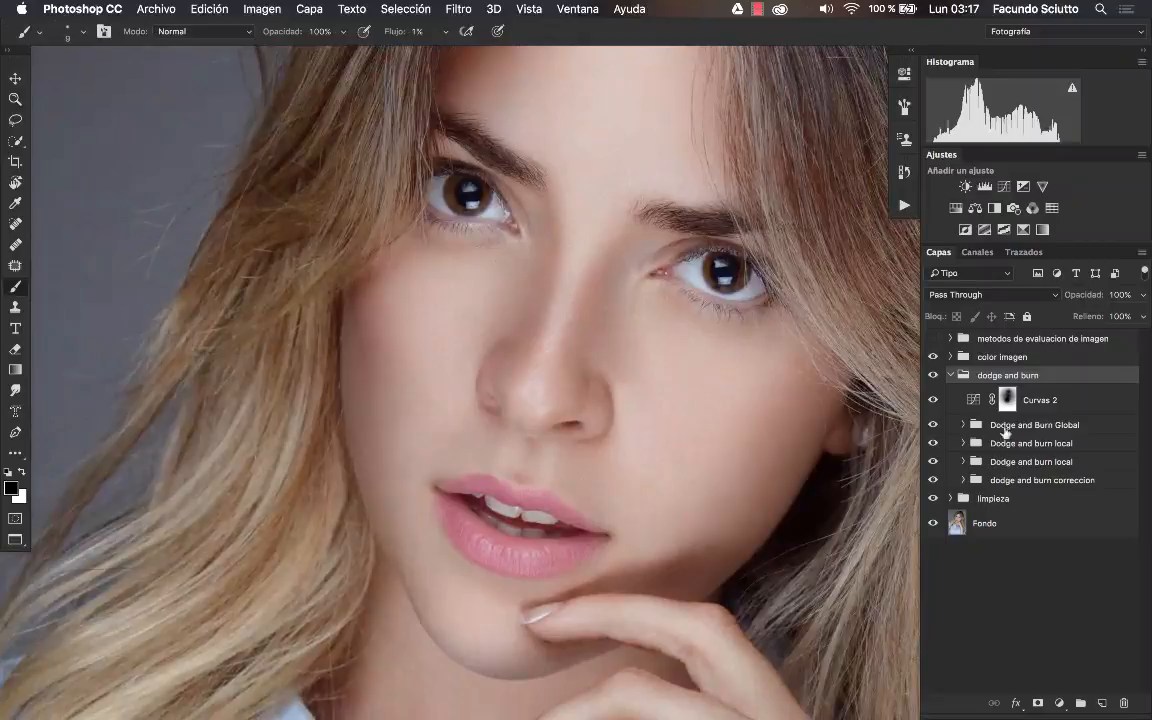
{"action": "left_click", "coordinate": [1055, 403]}
{"action": "key", "text": "x"}
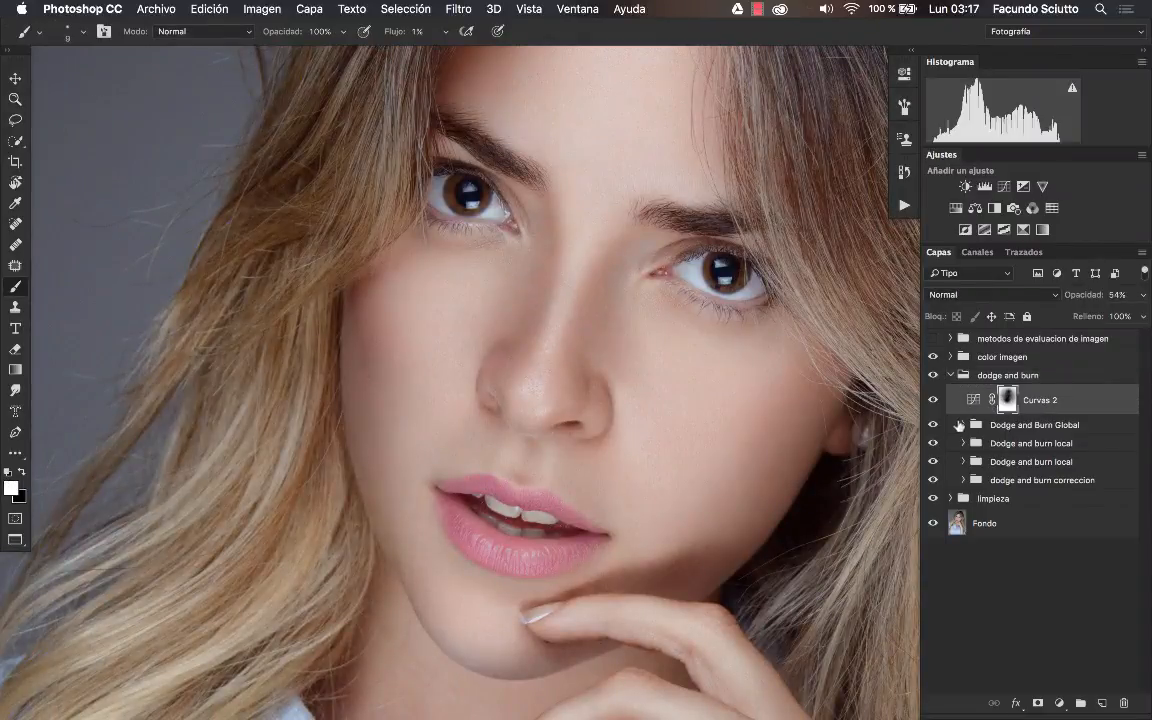
{"action": "left_click", "coordinate": [1041, 481]}
{"action": "key", "text": "x"}
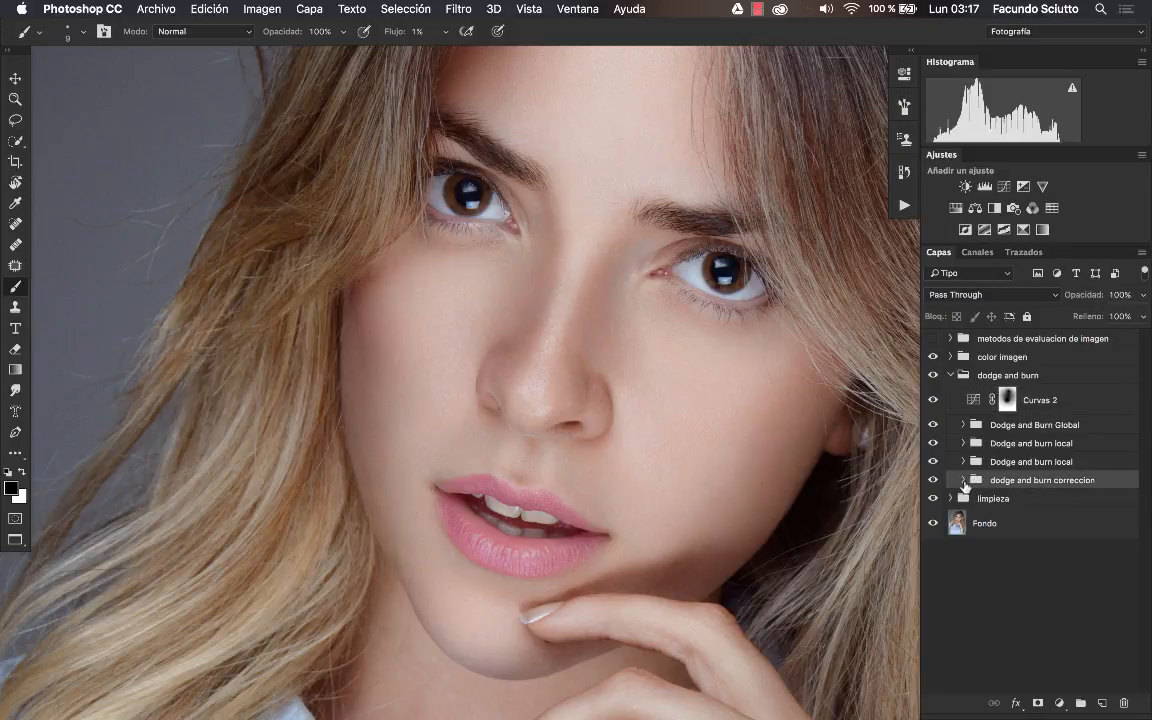
{"action": "left_click", "coordinate": [963, 481]}
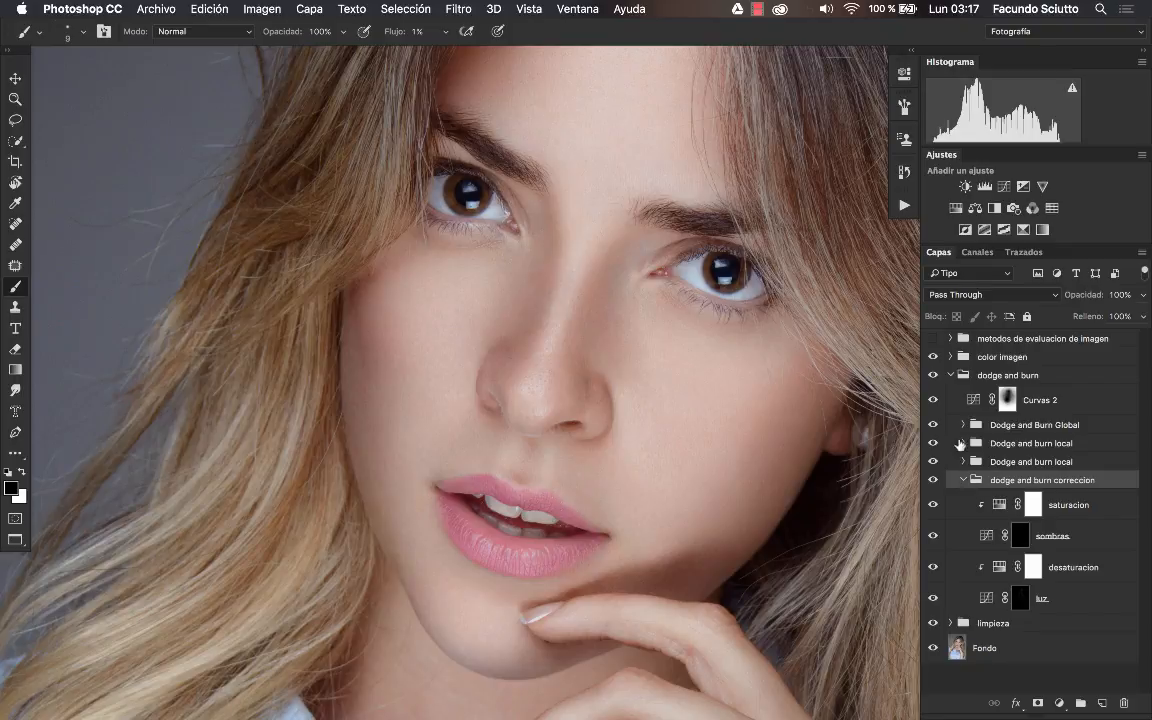
Hide Curvas 2, Dodge and Burn Global and both Dodge and burn local groups, and show the metodos de evaluacion de imagen group.
{"action": "left_click_drag", "start_coordinate": [933, 400], "coordinate": [938, 447]}
{"action": "left_click", "coordinate": [933, 338]}
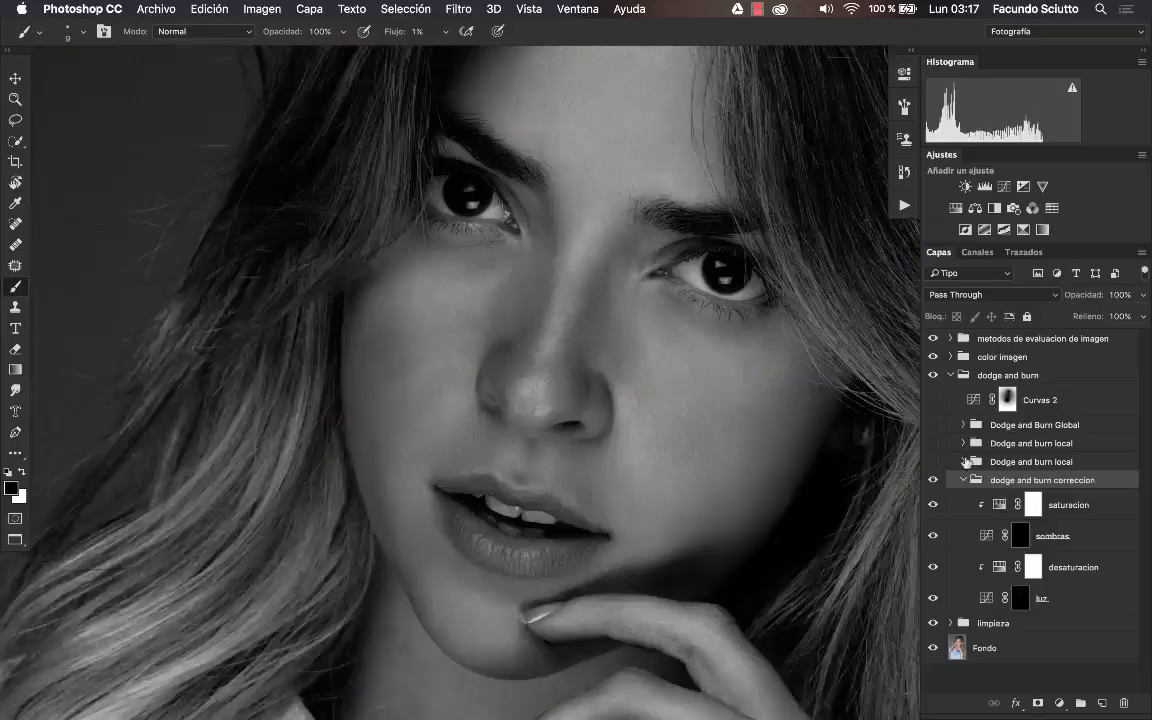
{"action": "left_click", "coordinate": [962, 482]}
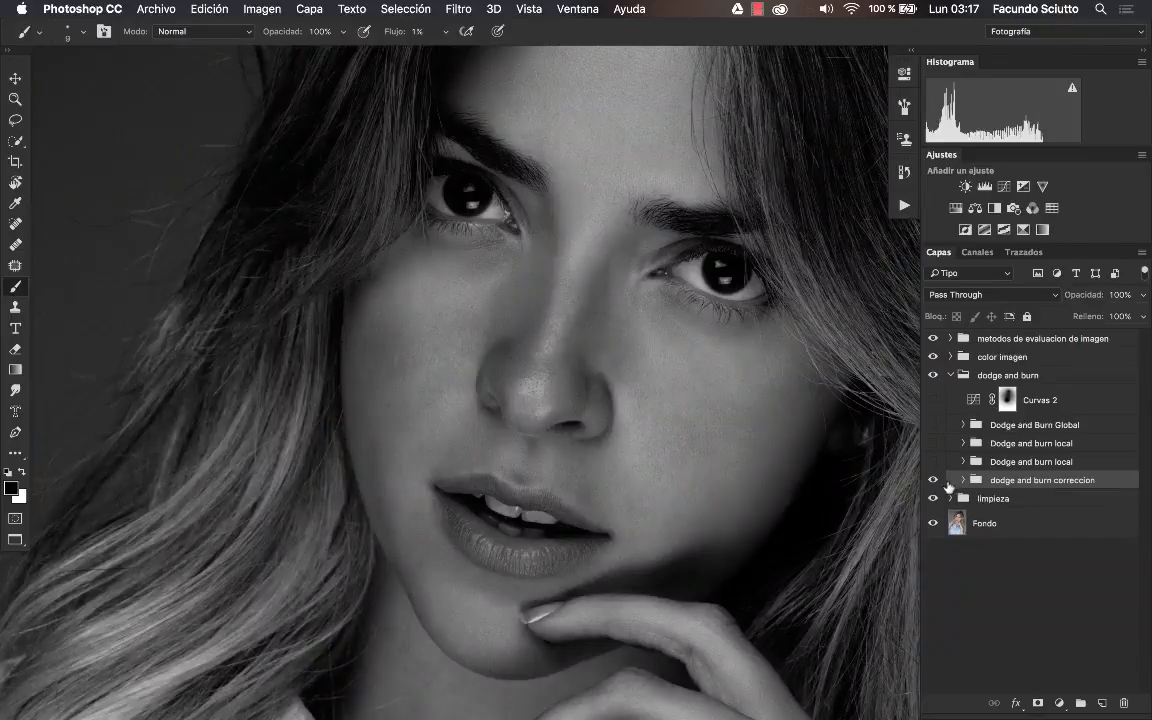
{"action": "left_click", "coordinate": [962, 482]}
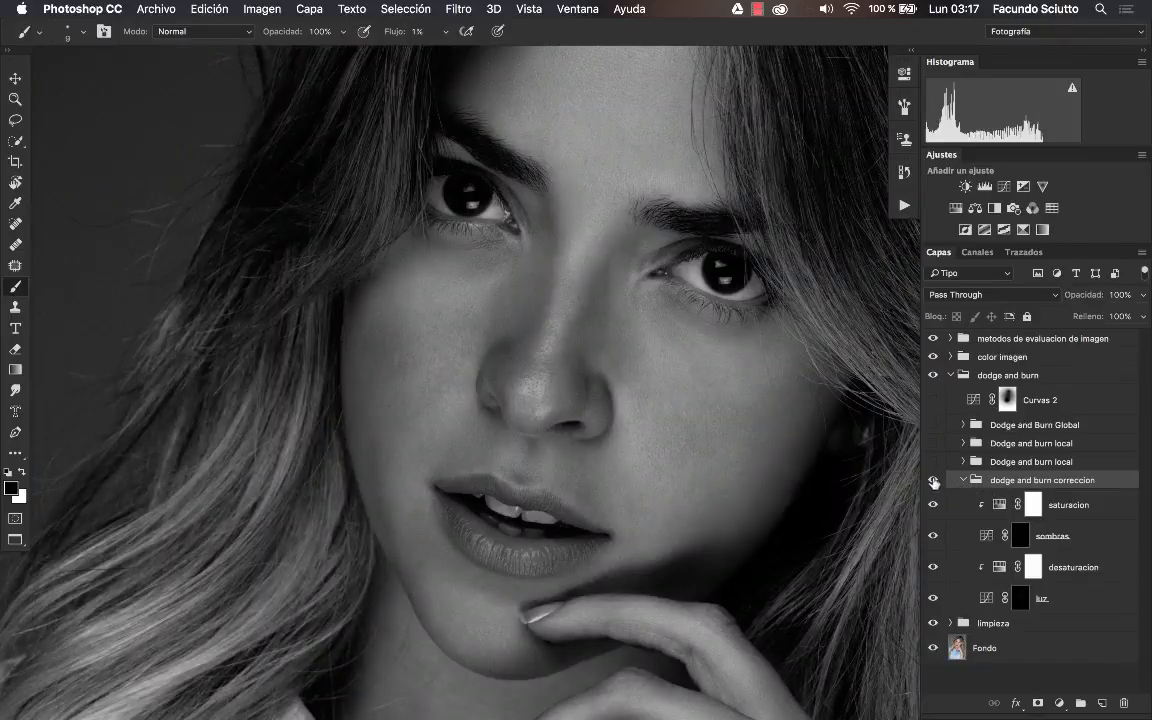
Compare the black-and-white face with and without the dodge and burn correccion group, leaving that group hidden.
{"action": "left_click", "coordinate": [933, 482]}
{"action": "left_click", "coordinate": [934, 482]}
{"action": "left_click", "coordinate": [934, 482]}
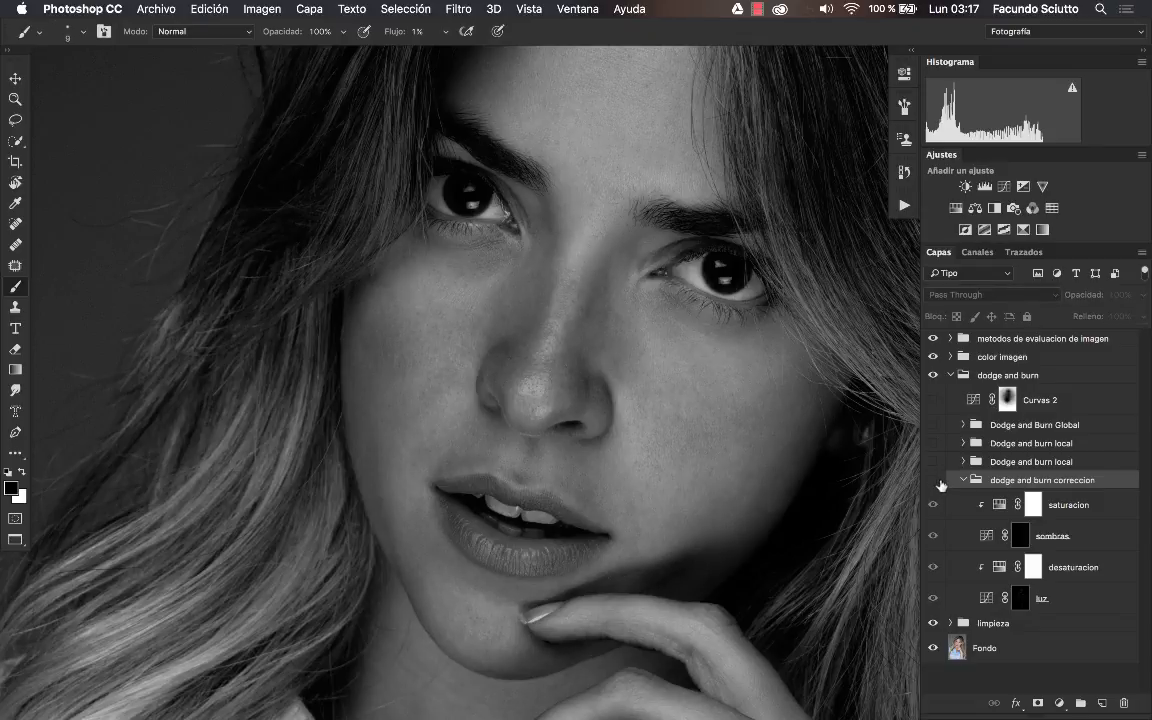
{"action": "left_click", "coordinate": [936, 482]}
{"action": "left_click", "coordinate": [944, 485]}
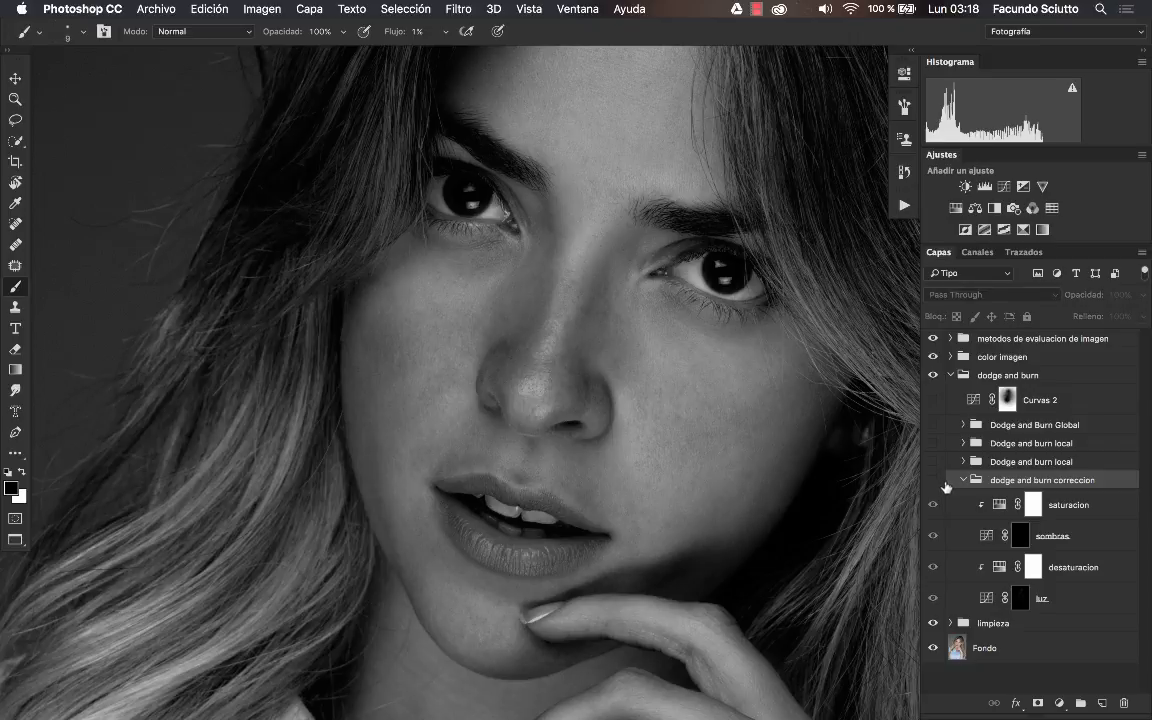
{"action": "left_click", "coordinate": [934, 482]}
{"action": "left_click", "coordinate": [934, 482]}
{"action": "key", "text": "z"}
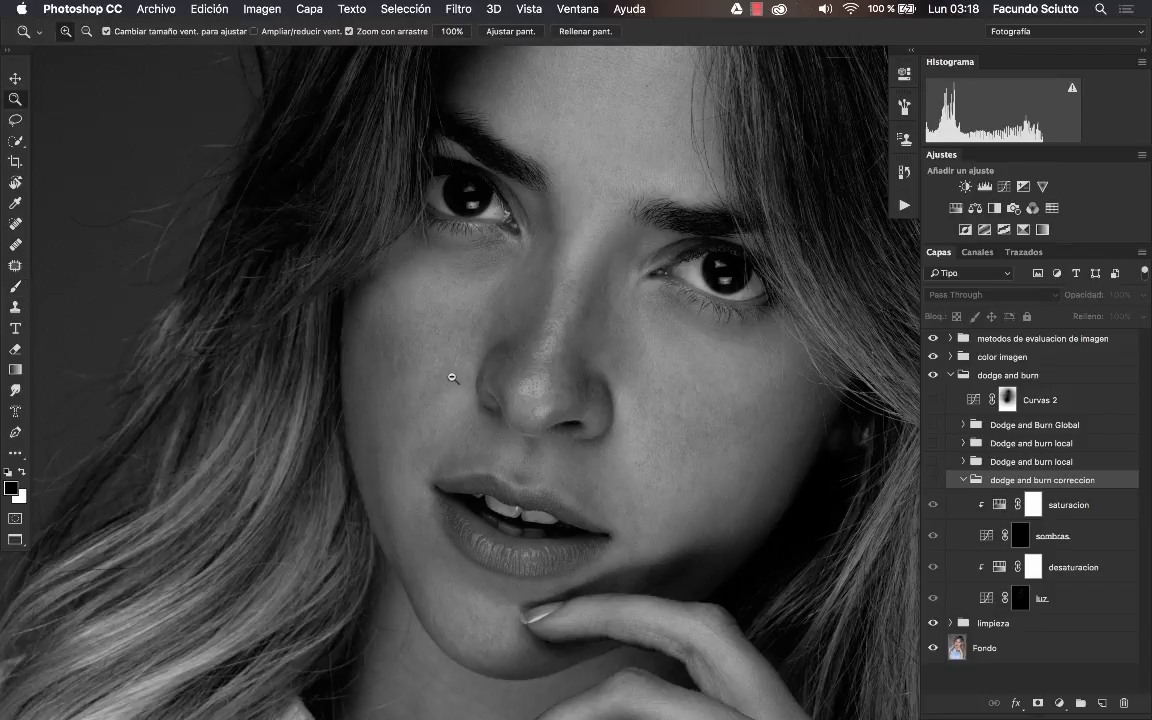
Compare the nose and cheek skin up close with and without the dodge and burn correccion group, and collapse the group.
{"action": "left_click", "coordinate": [446, 380]}
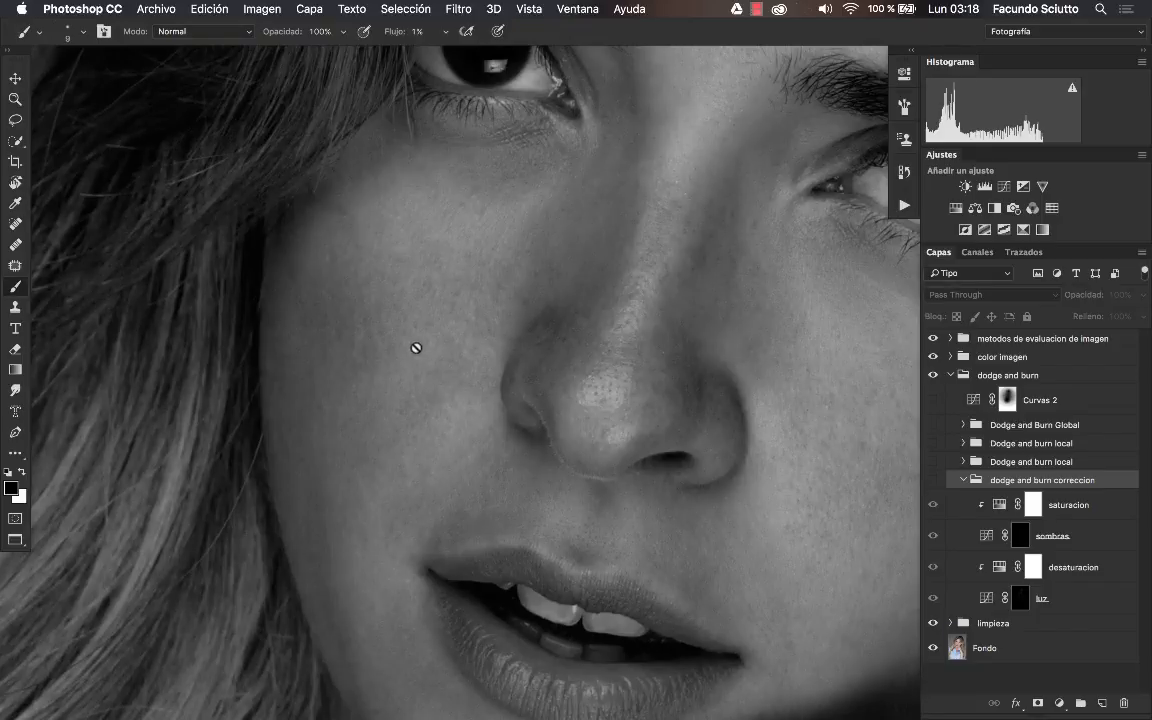
{"action": "left_click", "coordinate": [933, 481]}
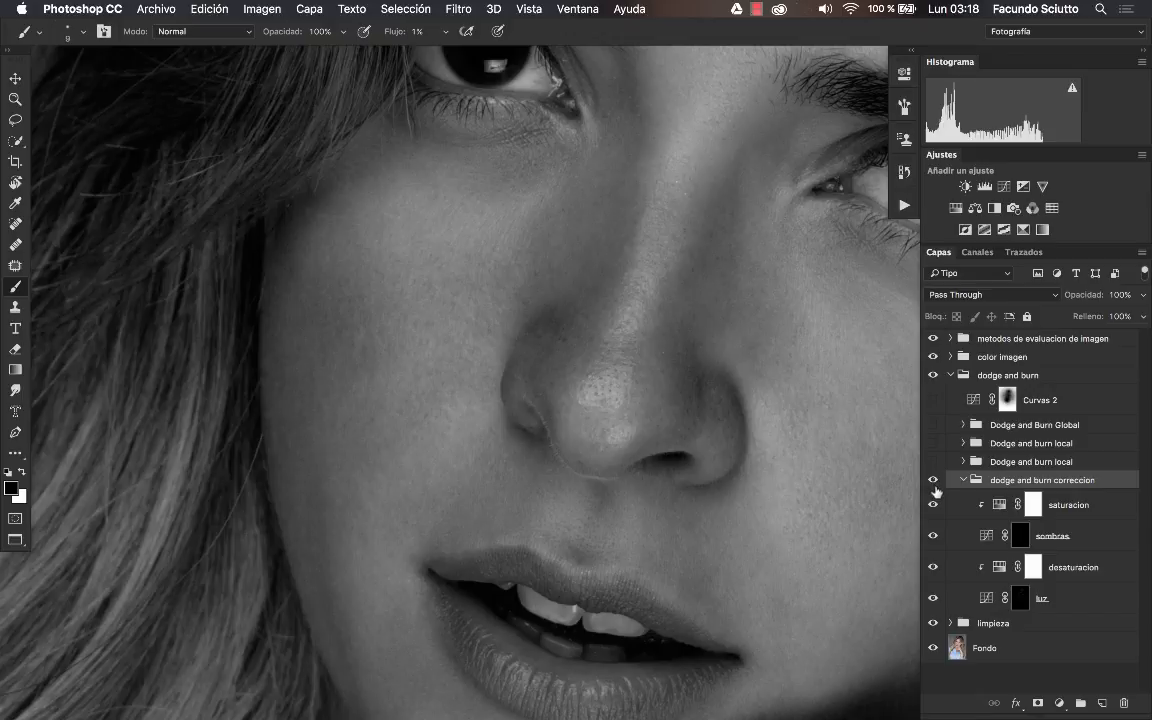
{"action": "left_click", "coordinate": [932, 479]}
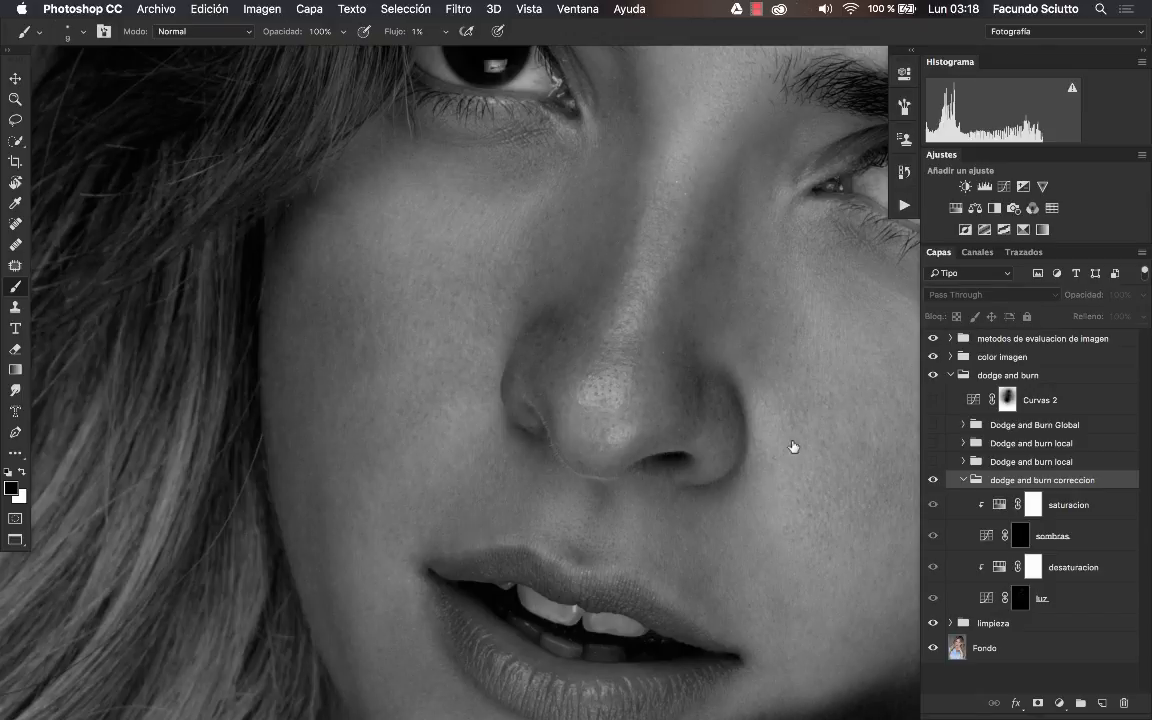
{"action": "scroll", "coordinate": [647, 384], "scroll_direction": "down", "scroll_amount": 5}
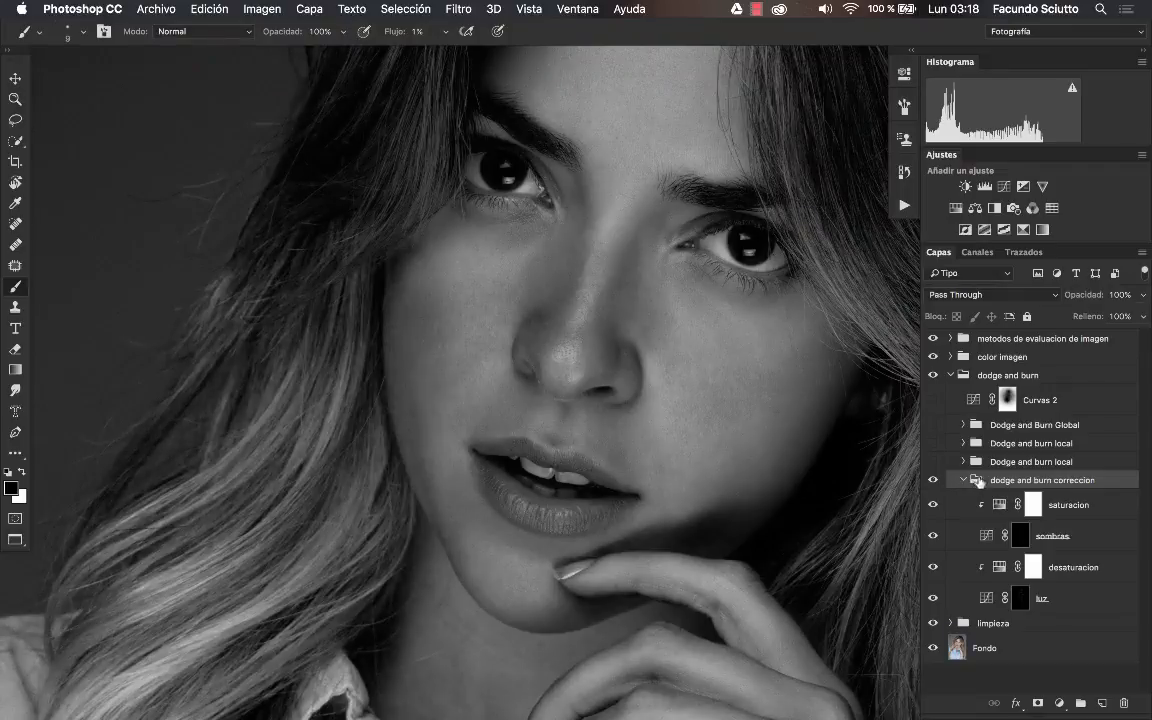
{"action": "left_click", "coordinate": [963, 480]}
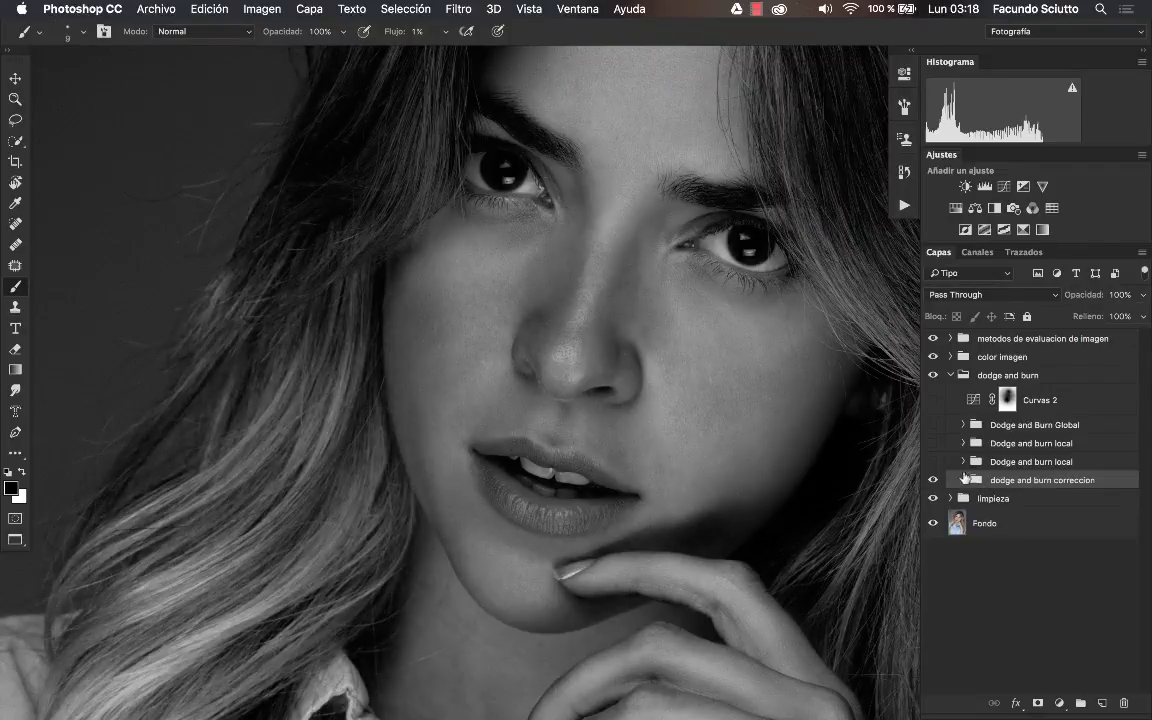
Compare the whole black-and-white face with and without the dodge and burn correccion group, leaving the group visible.
{"action": "left_click", "coordinate": [936, 481]}
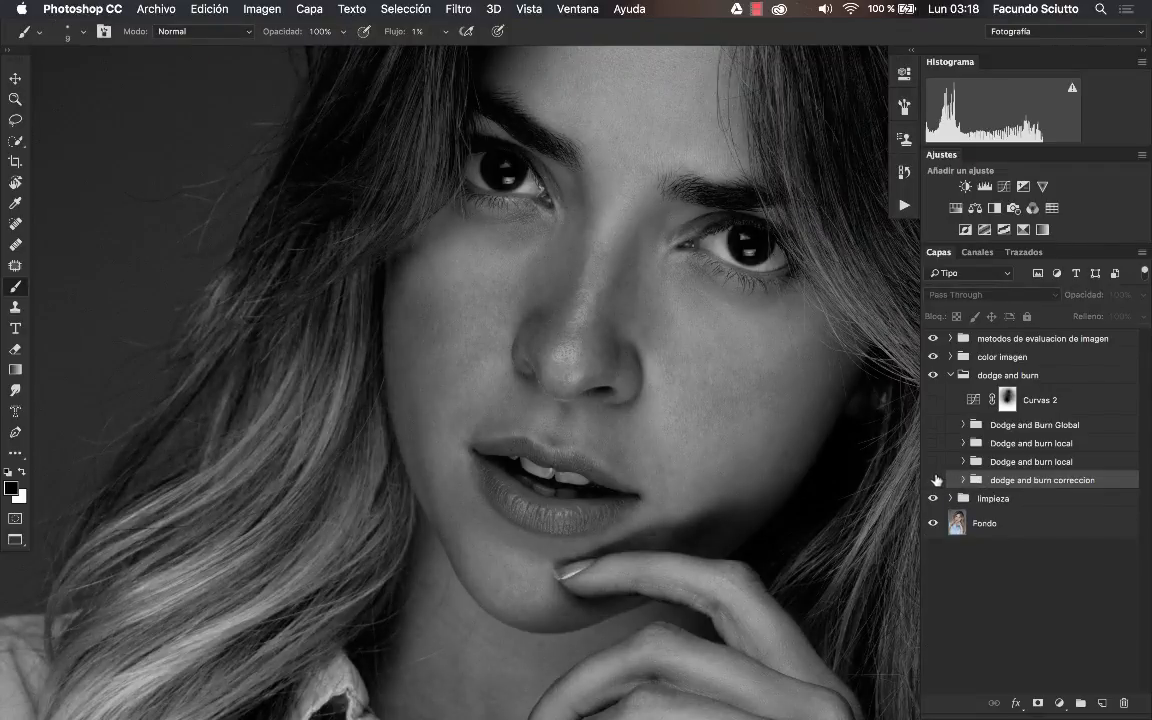
{"action": "left_click", "coordinate": [935, 480]}
{"action": "left_click", "coordinate": [938, 480]}
{"action": "left_click", "coordinate": [936, 481]}
{"action": "left_click", "coordinate": [937, 481]}
{"action": "left_click", "coordinate": [937, 481]}
{"action": "left_click", "coordinate": [934, 481]}
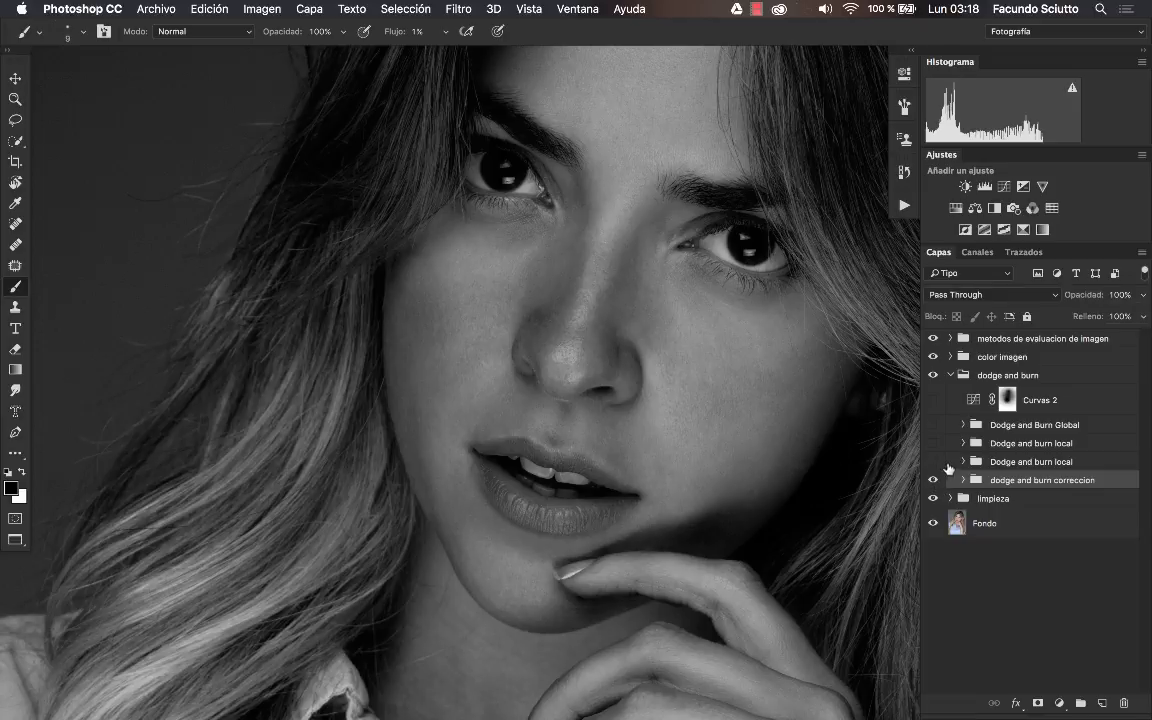
Select and show the Dodge and burn local group directly above dodge and burn correccion, comparing the face with and without it.
{"action": "left_click", "coordinate": [994, 463]}
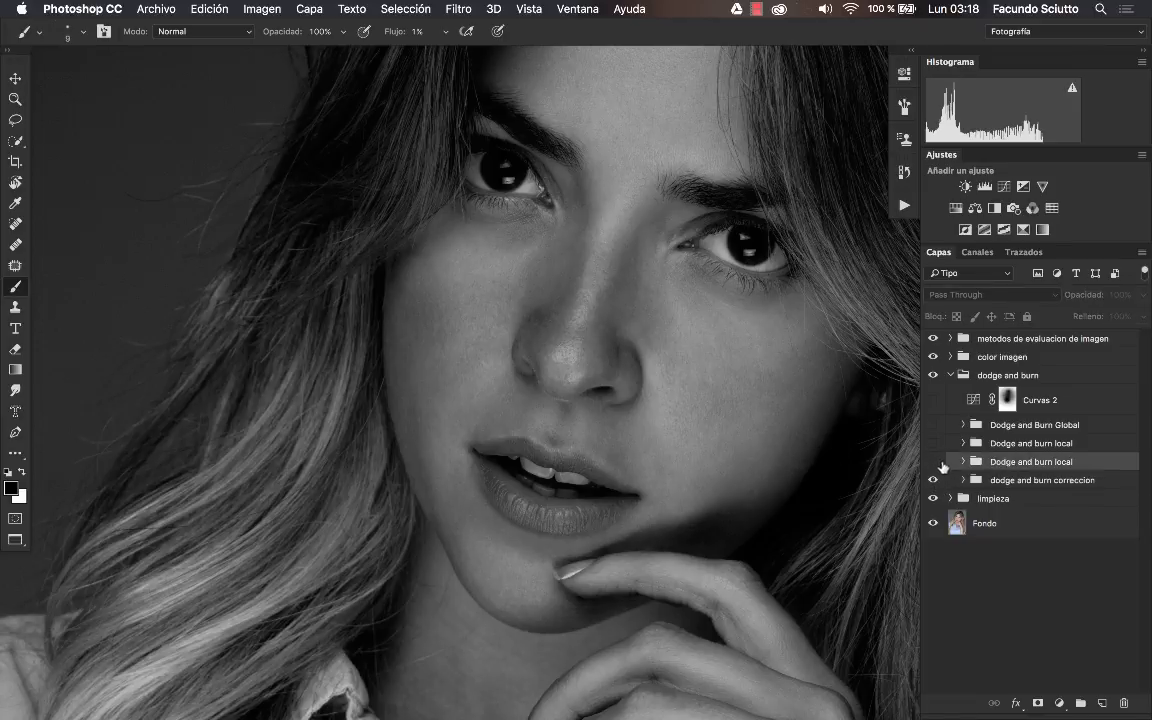
{"action": "left_click", "coordinate": [934, 462]}
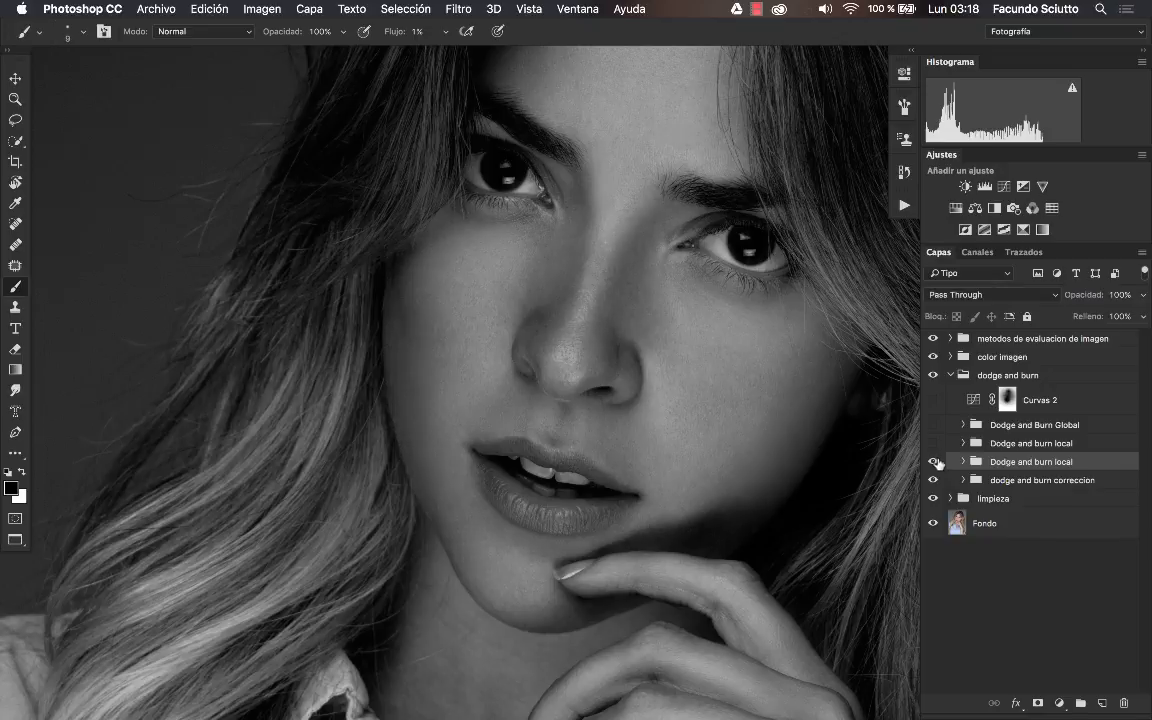
{"action": "left_click", "coordinate": [936, 462]}
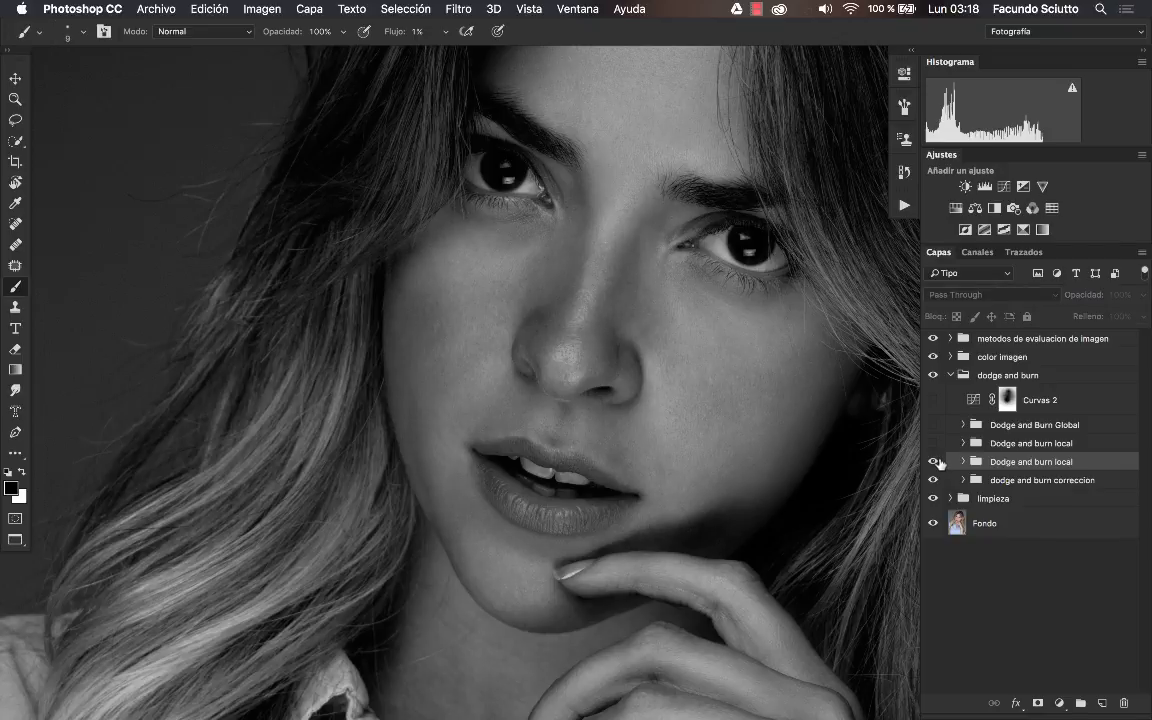
{"action": "left_click", "coordinate": [934, 462]}
Compare a wider view of the portrait with the lower Dodge and burn local group on and off.
{"action": "key", "text": "z"}
{"action": "left_click", "coordinate": [707, 398], "text": "alt"}
{"action": "left_click", "coordinate": [666, 399]}
{"action": "key", "text": "b"}
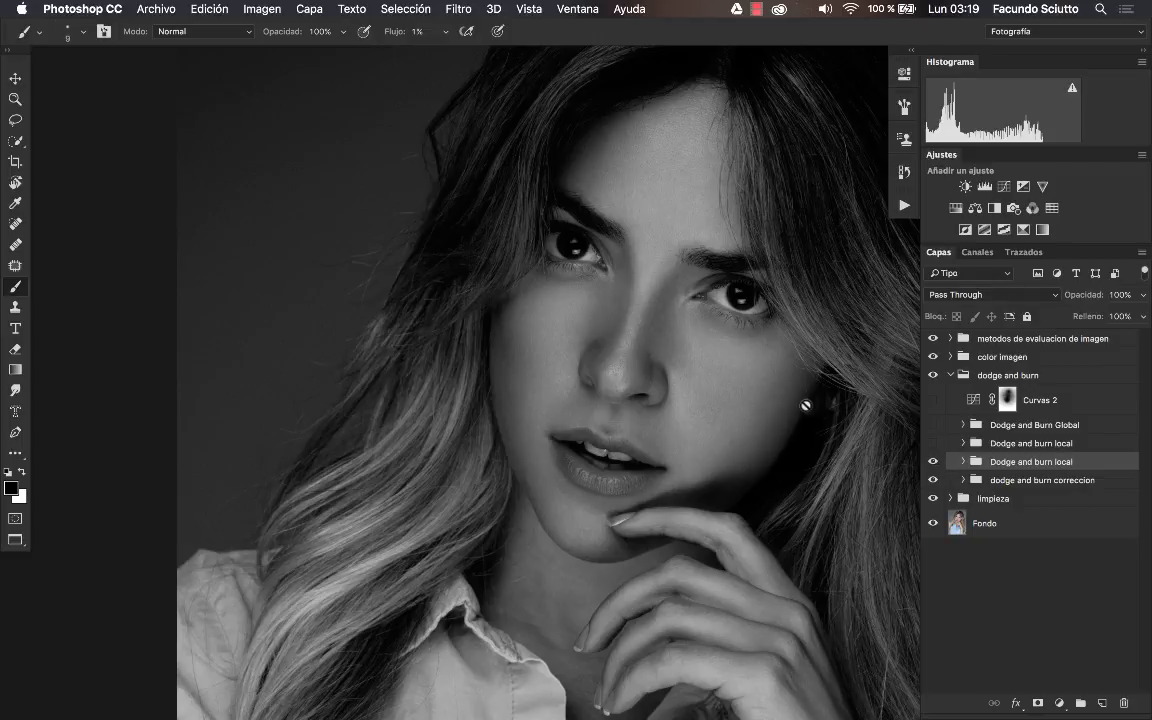
{"action": "left_click", "coordinate": [934, 462]}
{"action": "left_click", "coordinate": [938, 464]}
{"action": "left_click", "coordinate": [940, 464]}
{"action": "left_click", "coordinate": [944, 464]}
{"action": "left_click", "coordinate": [946, 465]}
{"action": "key", "text": "super+comma"}
{"action": "key", "text": "super+comma"}
{"action": "key", "text": "super+comma"}
{"action": "key", "text": "super+comma"}
{"action": "key", "text": "super+comma"}
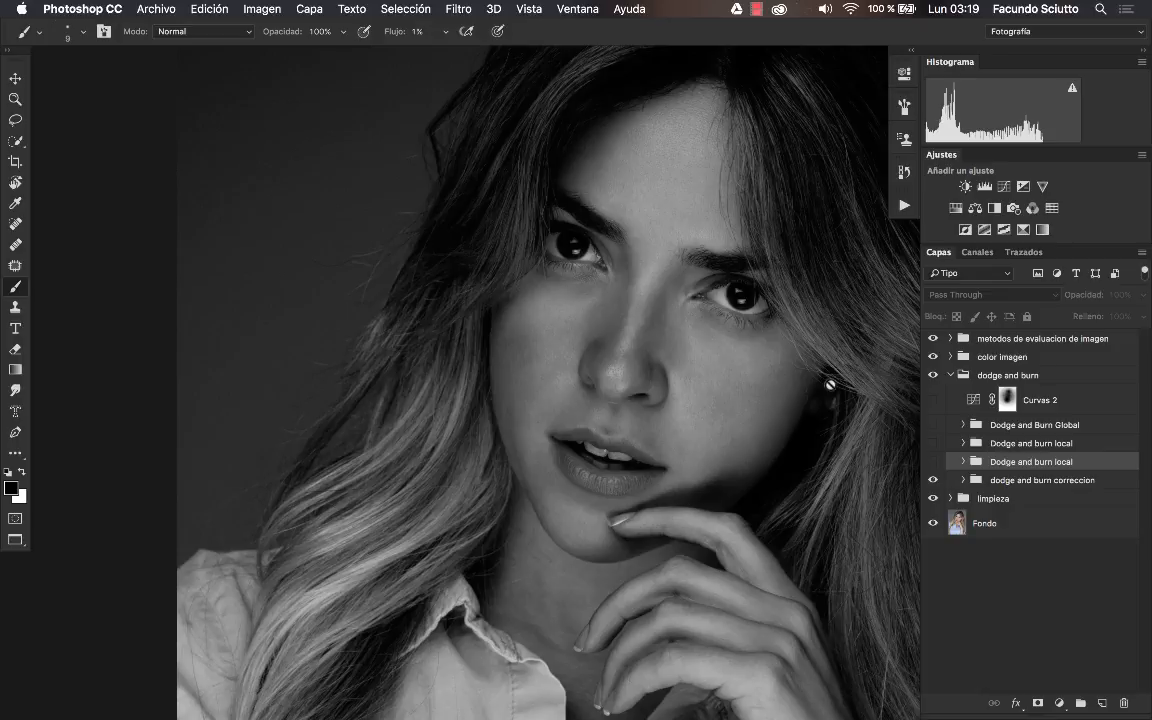
Alternate the lower Dodge and burn local group's visibility to judge the facial lights and shadows, leaving the group visible.
{"action": "left_click", "coordinate": [934, 462]}
{"action": "left_click", "coordinate": [934, 462]}
{"action": "left_click", "coordinate": [934, 462]}
{"action": "left_click", "coordinate": [934, 462]}
{"action": "left_click", "coordinate": [934, 462]}
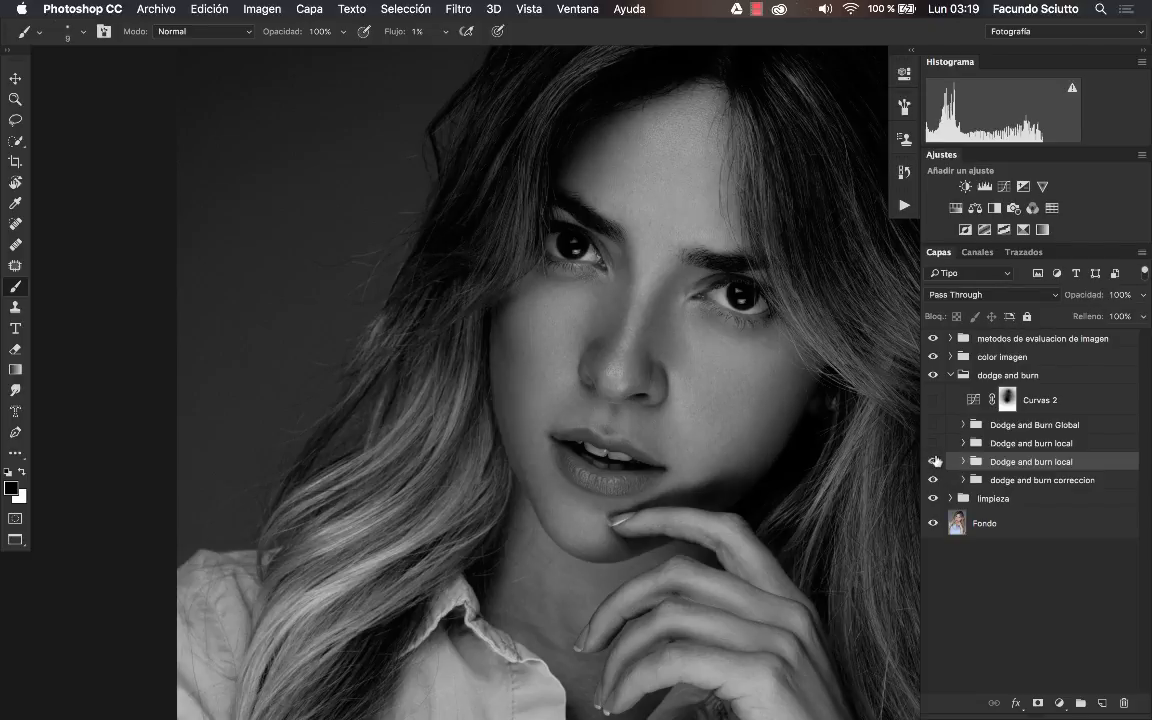
{"action": "left_click", "coordinate": [934, 462]}
{"action": "left_click", "coordinate": [934, 462]}
{"action": "left_click", "coordinate": [934, 462]}
{"action": "left_click", "coordinate": [938, 464]}
{"action": "left_click", "coordinate": [938, 464]}
{"action": "left_click", "coordinate": [938, 464]}
{"action": "left_click", "coordinate": [936, 464]}
{"action": "left_click", "coordinate": [936, 464]}
Compare the face together with the hair and shirt, with and without the lower Dodge and burn local group.
{"action": "key", "text": "z"}
{"action": "mouse_move", "coordinate": [792, 411]}
{"action": "left_mouse_down"}
{"action": "mouse_move", "coordinate": [663, 386]}
{"action": "mouse_move", "coordinate": [699, 339]}
{"action": "left_mouse_up"}
{"action": "key", "text": "b"}
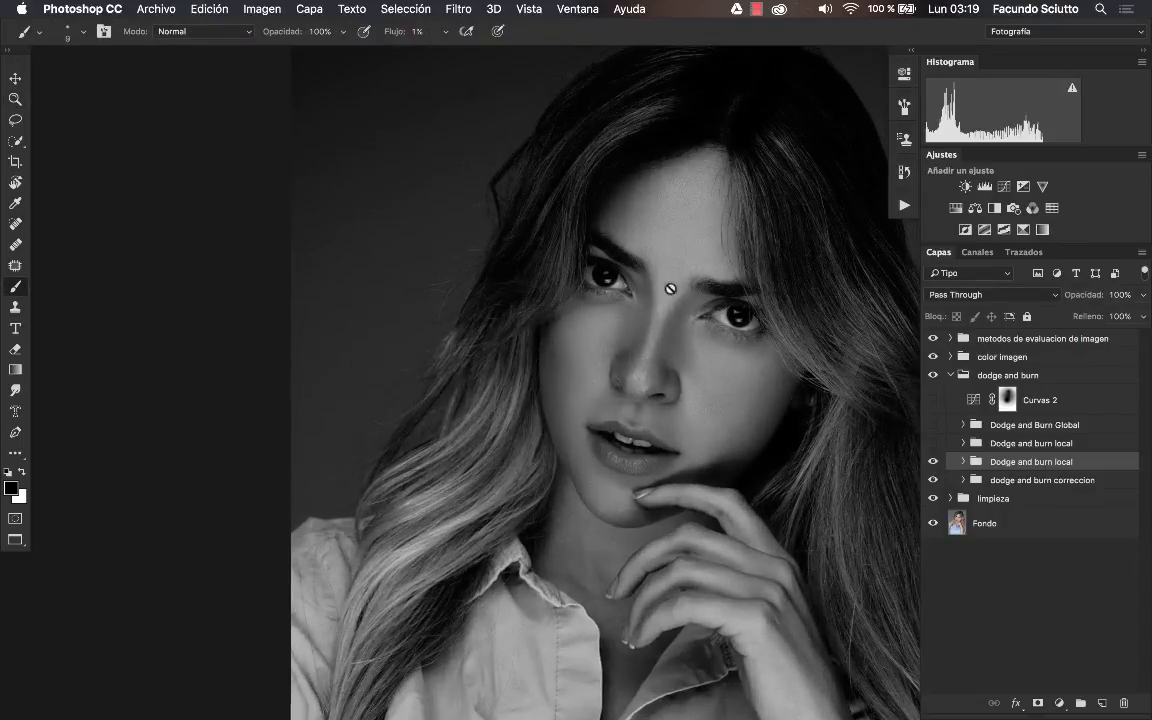
{"action": "left_click", "coordinate": [578, 335]}
{"action": "left_click", "coordinate": [701, 263]}
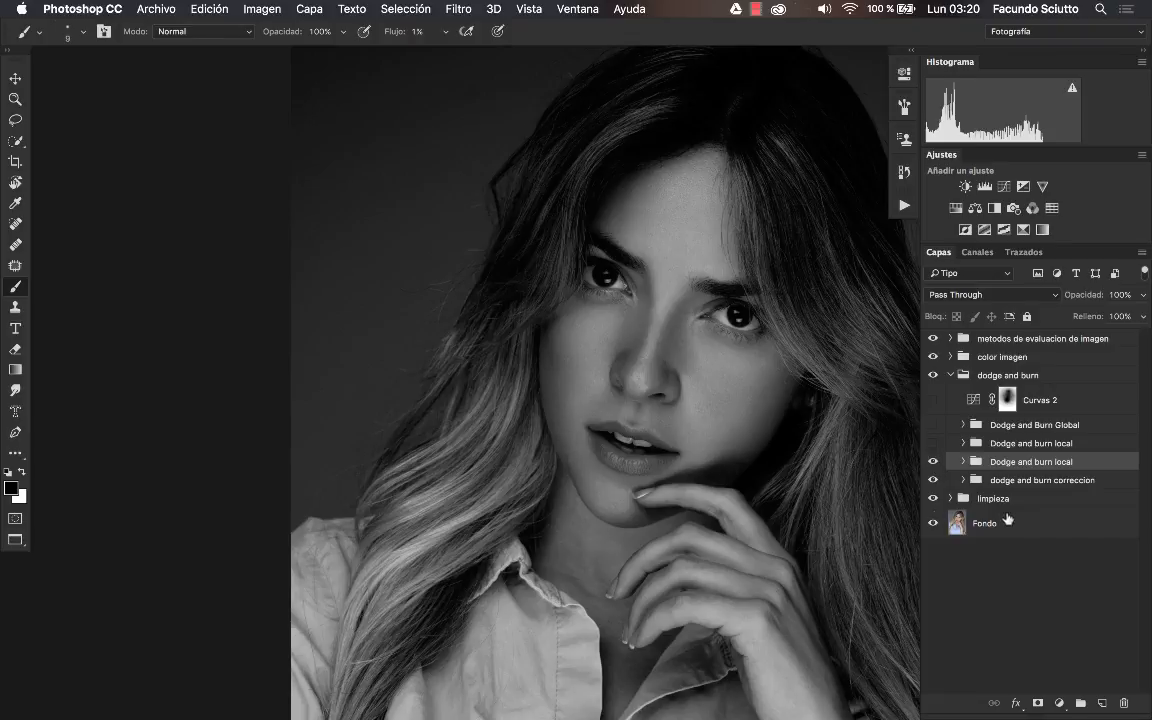
{"action": "left_click", "coordinate": [934, 462]}
{"action": "left_click", "coordinate": [934, 462]}
{"action": "left_click", "coordinate": [934, 462]}
{"action": "left_click", "coordinate": [934, 462]}
{"action": "left_click", "coordinate": [934, 462]}
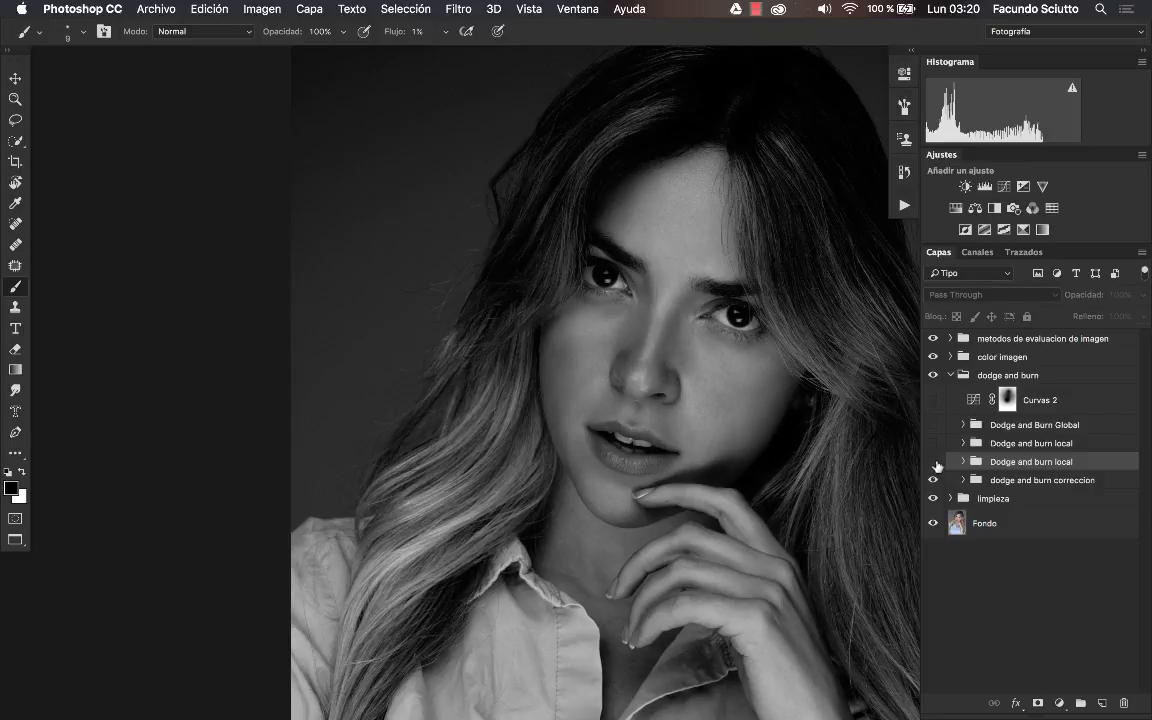
{"action": "left_click", "coordinate": [934, 462]}
Expand the lower Dodge and burn local group and inspect the masks of its SOMBRAS and LUZ layers.
{"action": "left_click", "coordinate": [963, 462]}
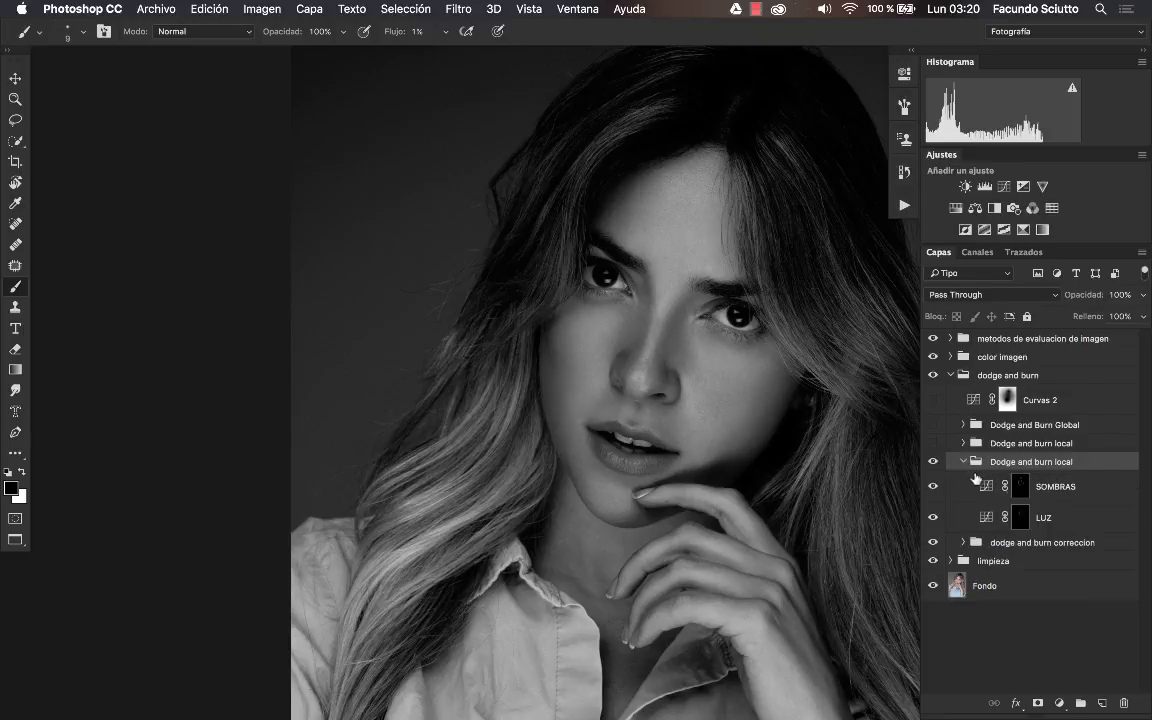
{"action": "left_click", "coordinate": [1020, 487], "text": "alt"}
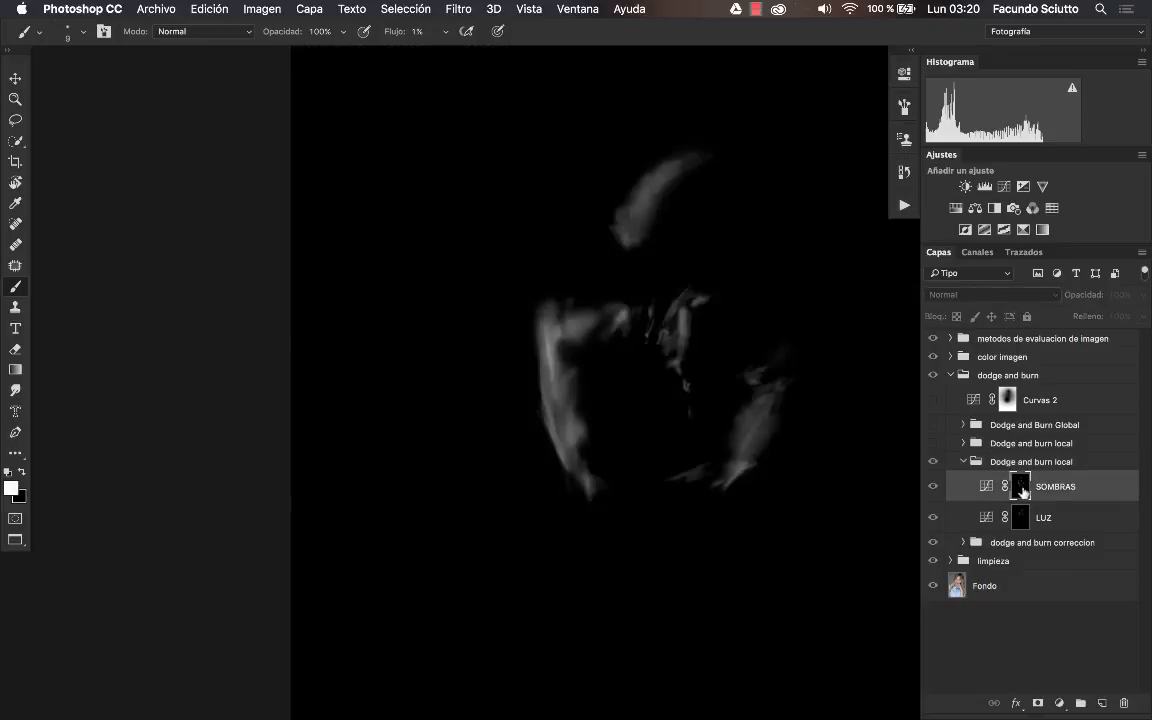
{"action": "left_click", "coordinate": [1020, 518], "text": "alt"}
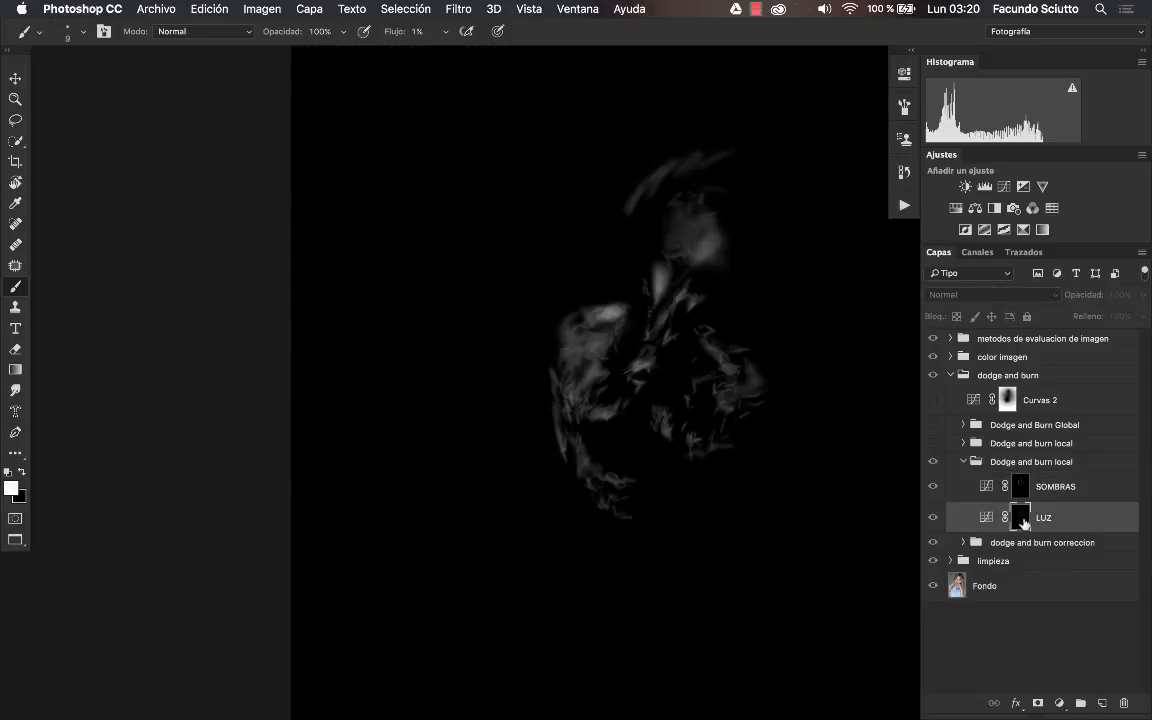
{"action": "left_click", "coordinate": [1020, 490], "text": "alt"}
{"action": "left_click", "coordinate": [972, 466]}
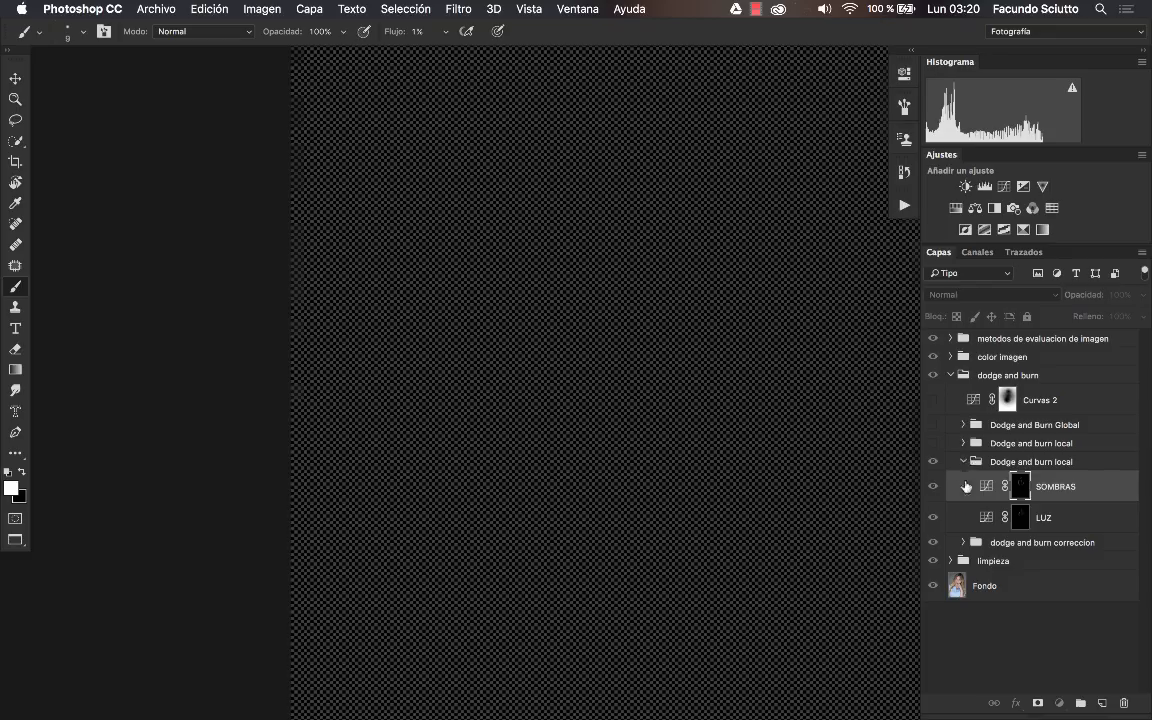
Inspect the sombras and luz masks inside dodge and burn correccion with the local group collapsed, then collapse the correction group.
{"action": "left_click", "coordinate": [964, 461]}
{"action": "left_click", "coordinate": [982, 484]}
{"action": "left_click", "coordinate": [964, 480]}
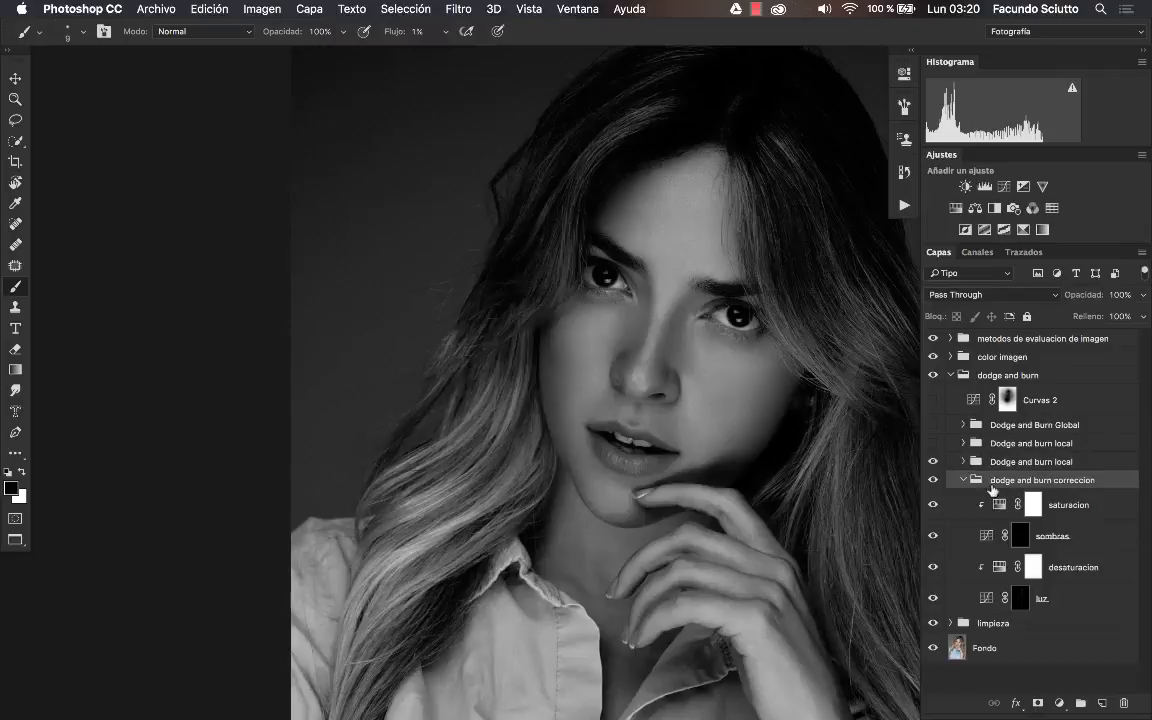
{"action": "left_click", "coordinate": [1022, 538], "text": "alt"}
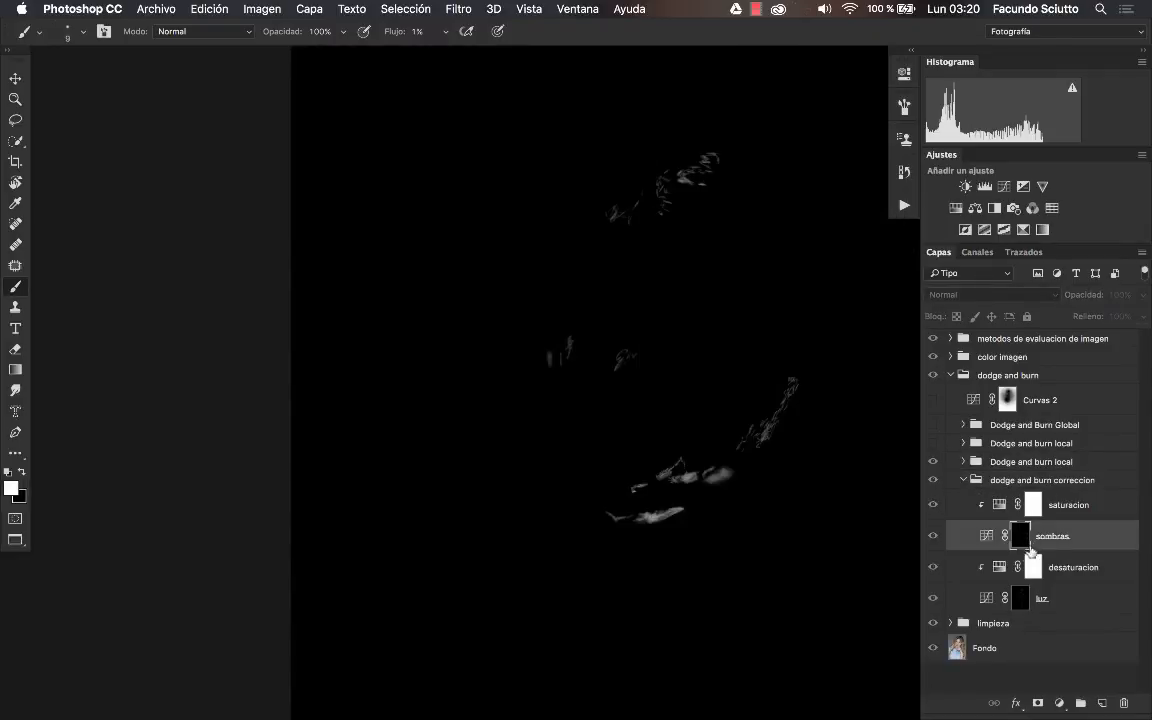
{"action": "left_click", "coordinate": [1021, 596], "text": "alt"}
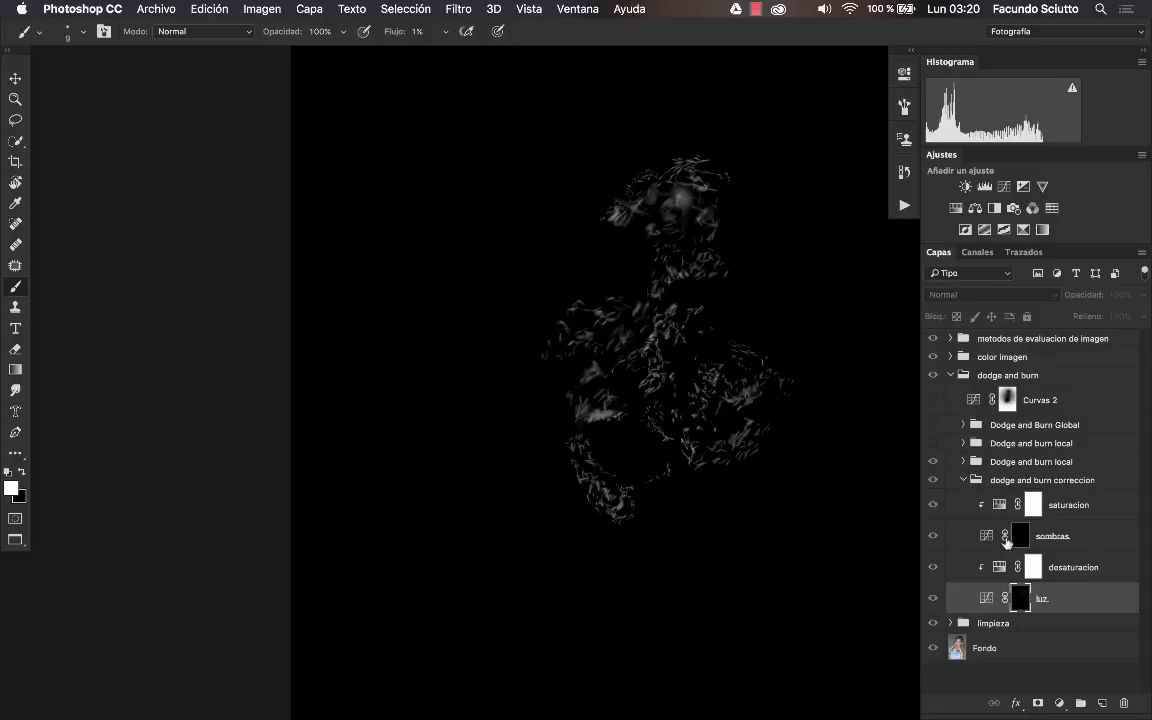
{"action": "left_click", "coordinate": [965, 480]}
{"action": "left_click", "coordinate": [964, 480]}
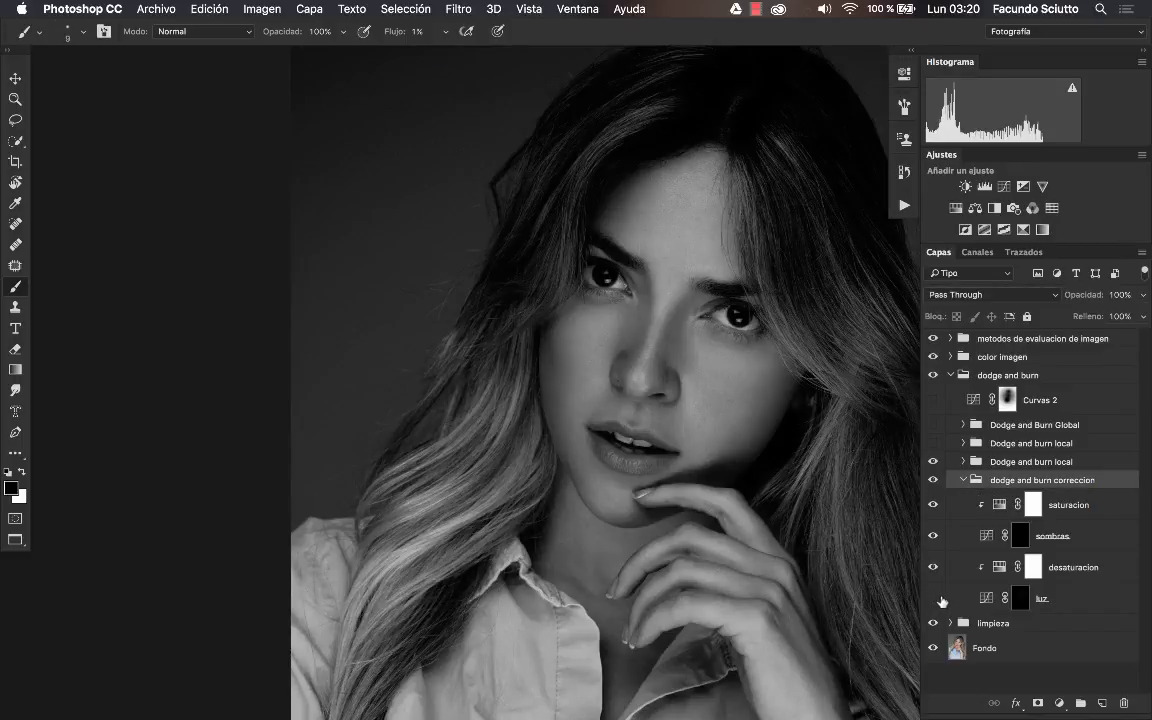
{"action": "left_click", "coordinate": [985, 527]}
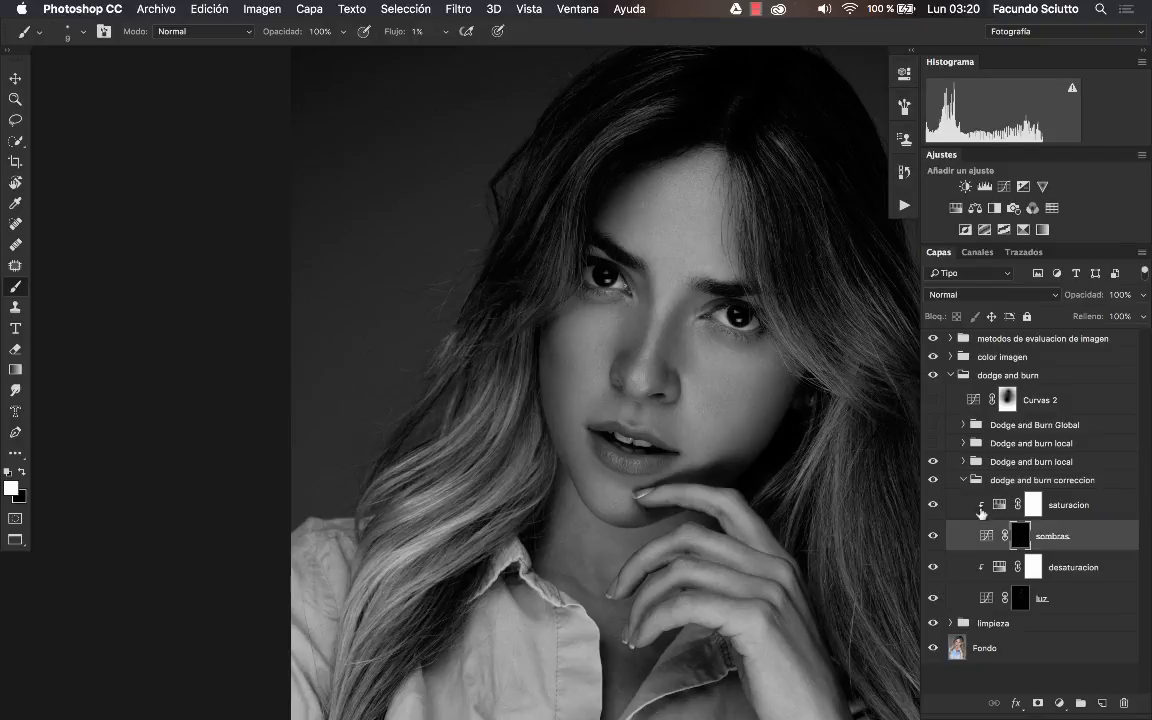
{"action": "left_click", "coordinate": [965, 481]}
Reopen the lower Dodge and burn local group, alternate between its LUZ and SOMBRAS masks, and collapse the group.
{"action": "left_click", "coordinate": [963, 461]}
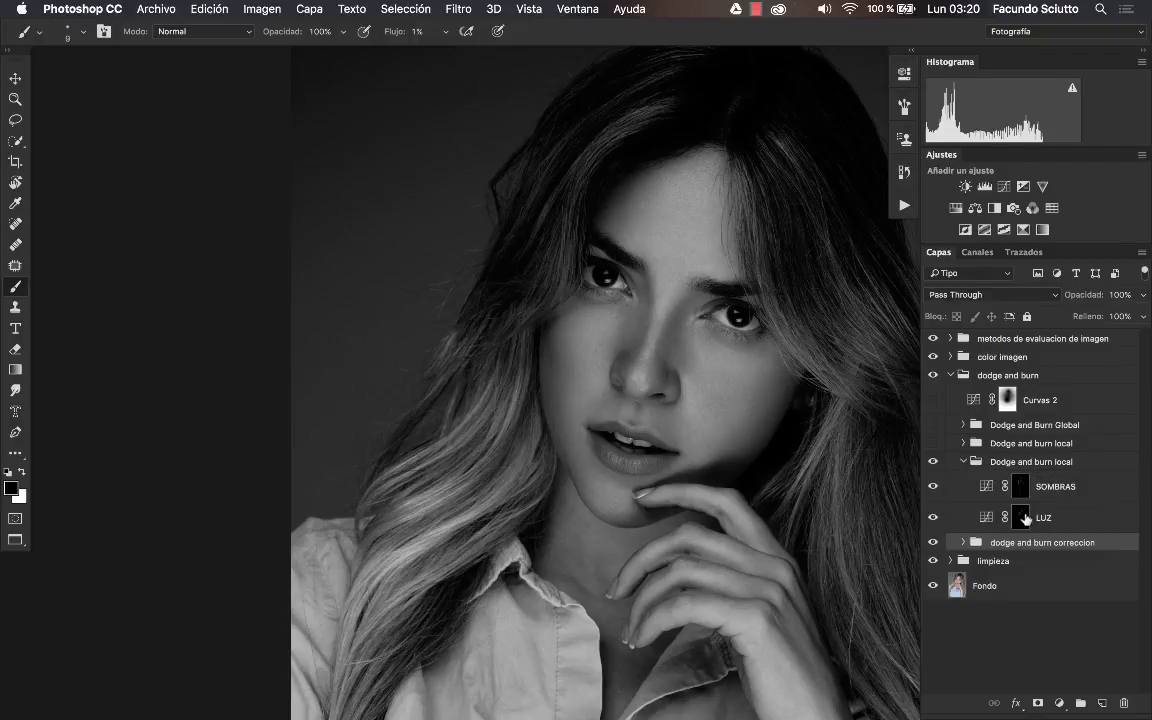
{"action": "left_click", "coordinate": [1022, 517]}
{"action": "left_click", "coordinate": [1022, 517], "text": "alt"}
{"action": "left_click", "coordinate": [1019, 487], "text": "alt"}
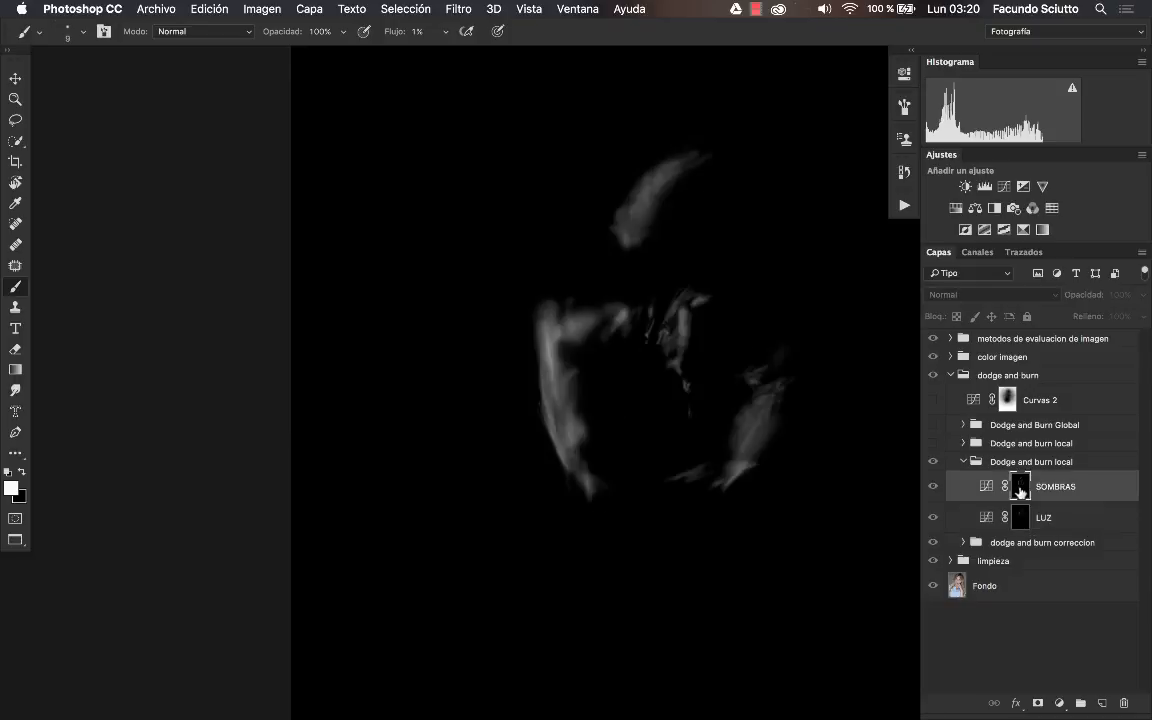
{"action": "left_click", "coordinate": [1019, 519], "text": "alt"}
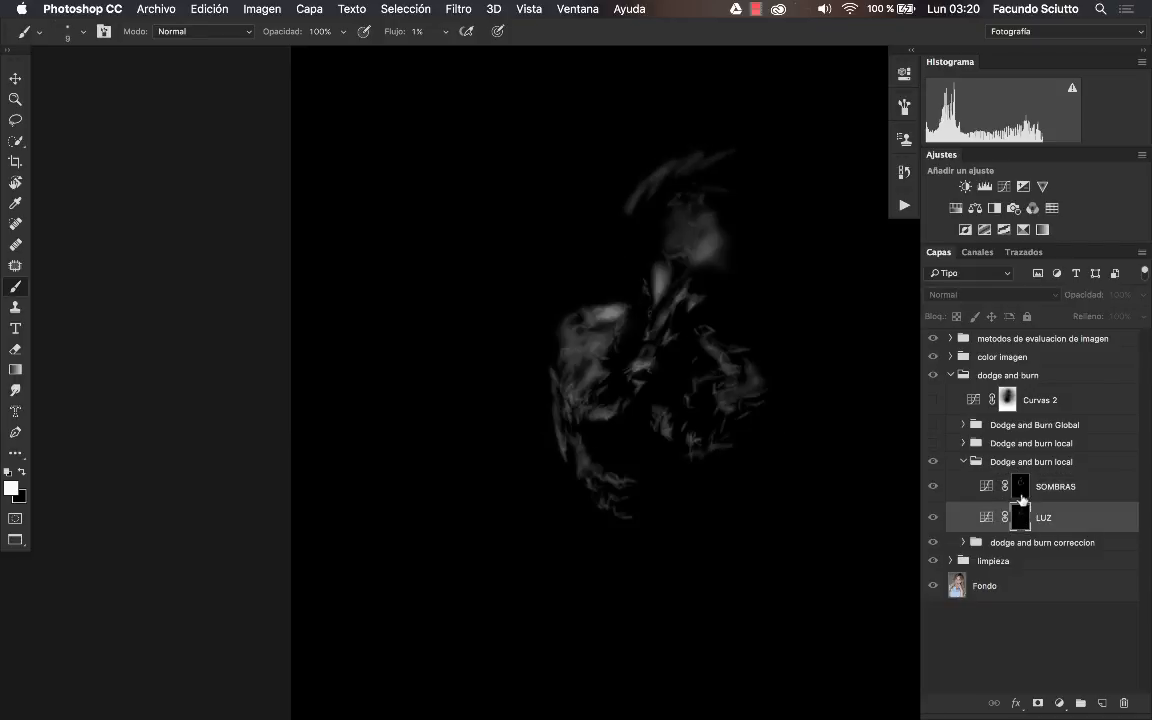
{"action": "left_click", "coordinate": [1019, 488], "text": "alt"}
{"action": "left_click", "coordinate": [1019, 512], "text": "alt"}
{"action": "left_click", "coordinate": [965, 462]}
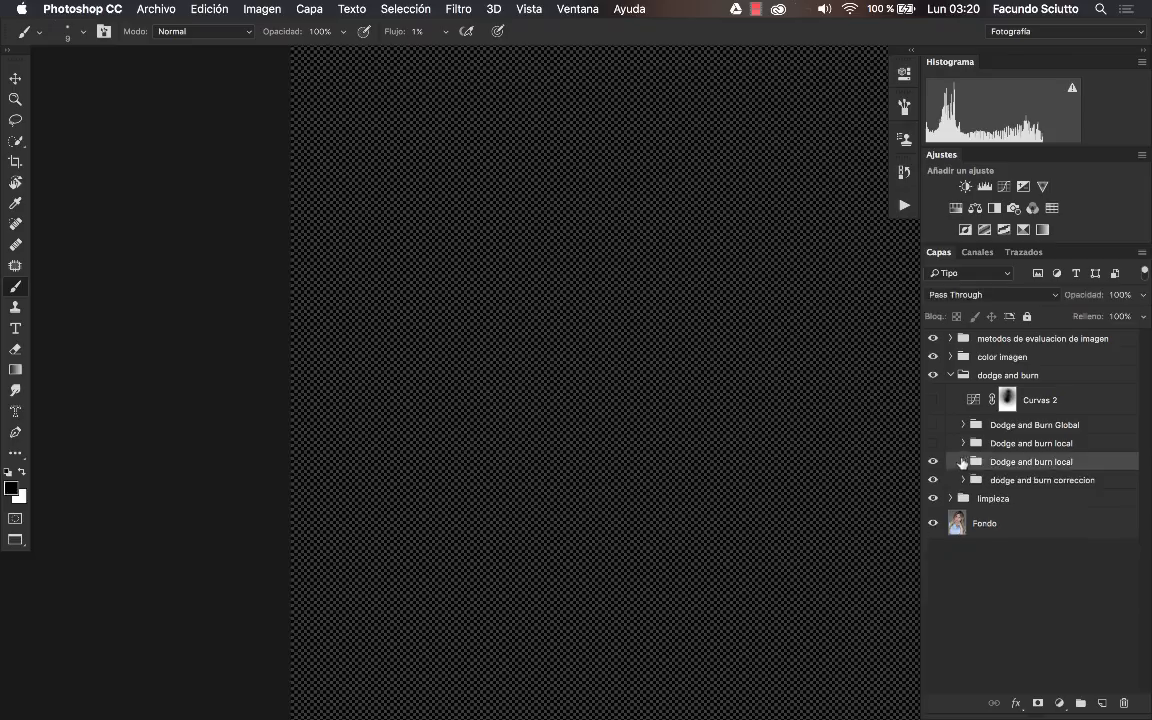
Compare the black-and-white portrait once more with the lower Dodge and burn local group off and on.
{"action": "left_click", "coordinate": [935, 463]}
{"action": "left_click", "coordinate": [934, 462]}
{"action": "left_click", "coordinate": [934, 462]}
{"action": "left_click", "coordinate": [934, 462]}
Select and show the upper Dodge and burn local group, comparing the black-and-white portrait with and without it.
{"action": "left_click", "coordinate": [993, 446]}
{"action": "left_click", "coordinate": [934, 443]}
{"action": "left_click", "coordinate": [934, 443]}
{"action": "left_click", "coordinate": [934, 443]}
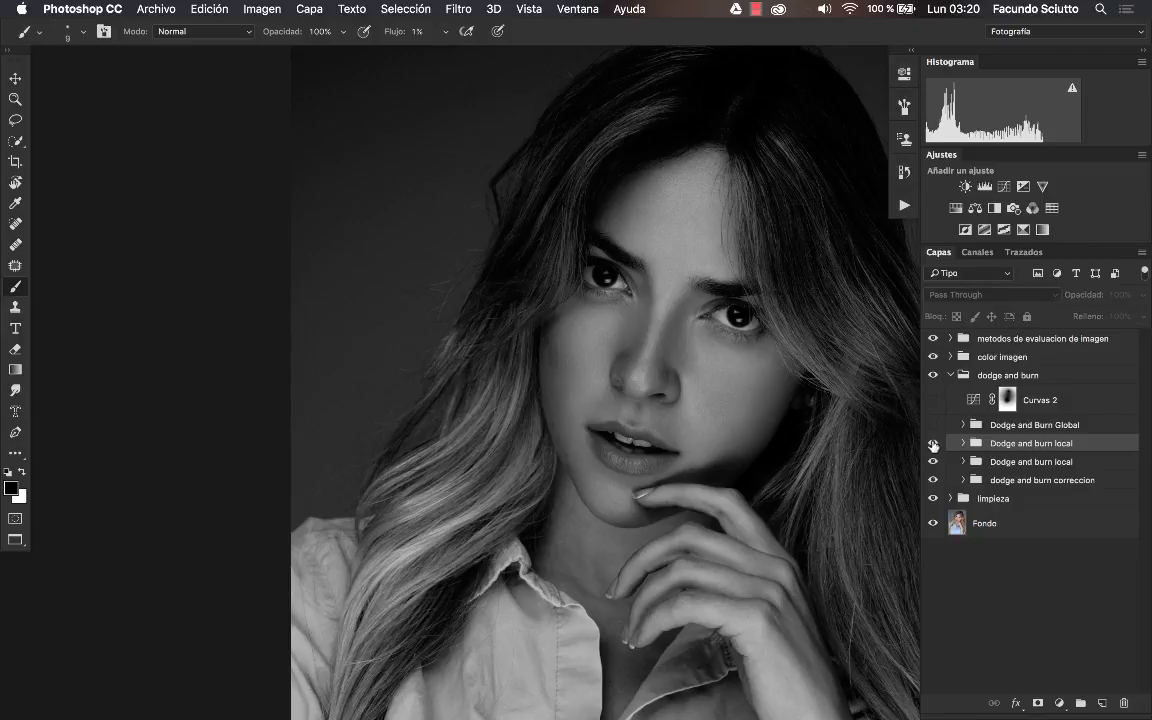
Temporarily hide metodos de evaluacion de imagen and compare the colour portrait with the upper Dodge and burn local group off and on.
{"action": "left_click", "coordinate": [934, 338]}
{"action": "left_click", "coordinate": [934, 447]}
{"action": "left_click", "coordinate": [934, 447]}
{"action": "left_click", "coordinate": [934, 447]}
{"action": "left_click", "coordinate": [934, 447]}
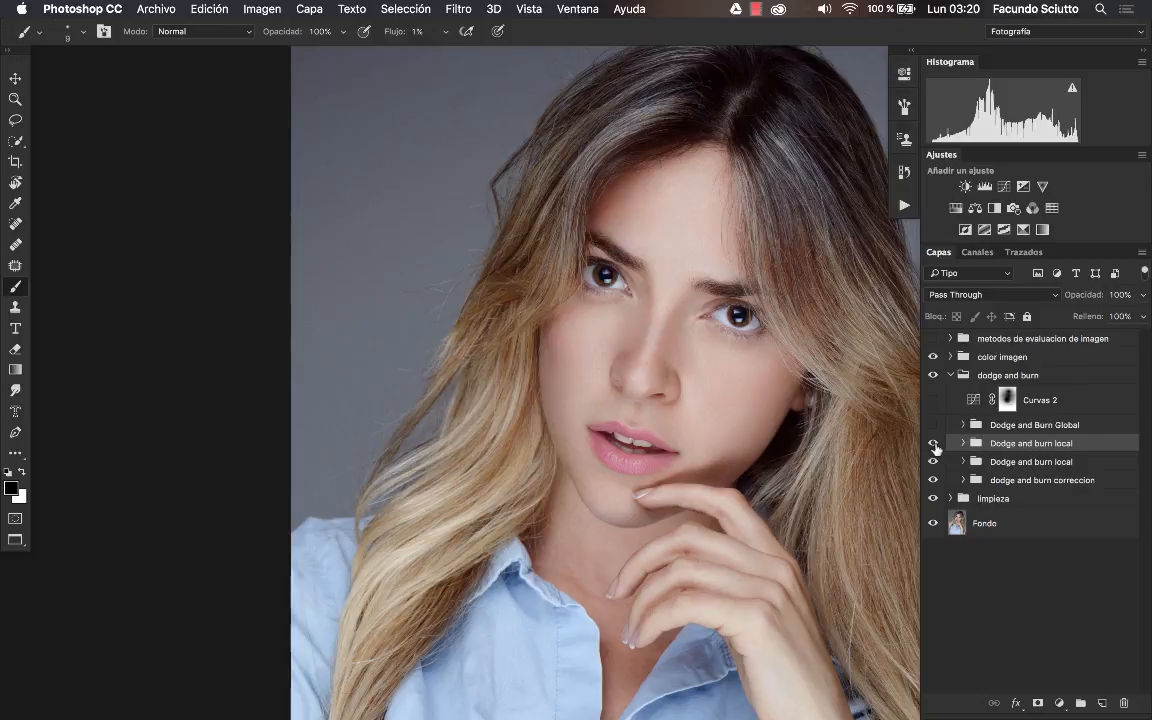
{"action": "left_click", "coordinate": [934, 446]}
{"action": "left_click", "coordinate": [934, 338]}
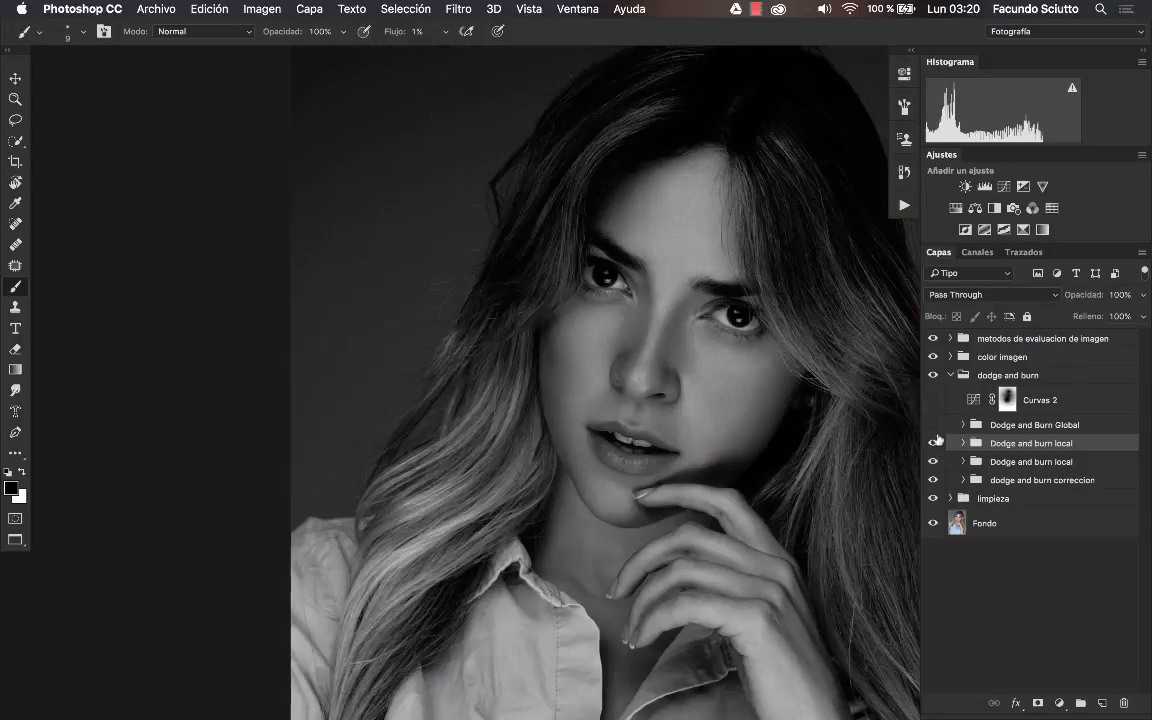
Show the Dodge and Burn Global group, compare the black-and-white portrait with and without it, and select the group.
{"action": "left_click", "coordinate": [934, 426]}
{"action": "double_click", "coordinate": [935, 428]}
{"action": "left_click", "coordinate": [937, 429]}
{"action": "left_click", "coordinate": [934, 427]}
{"action": "left_click", "coordinate": [934, 427]}
{"action": "left_click", "coordinate": [935, 428]}
{"action": "left_click", "coordinate": [1004, 426]}
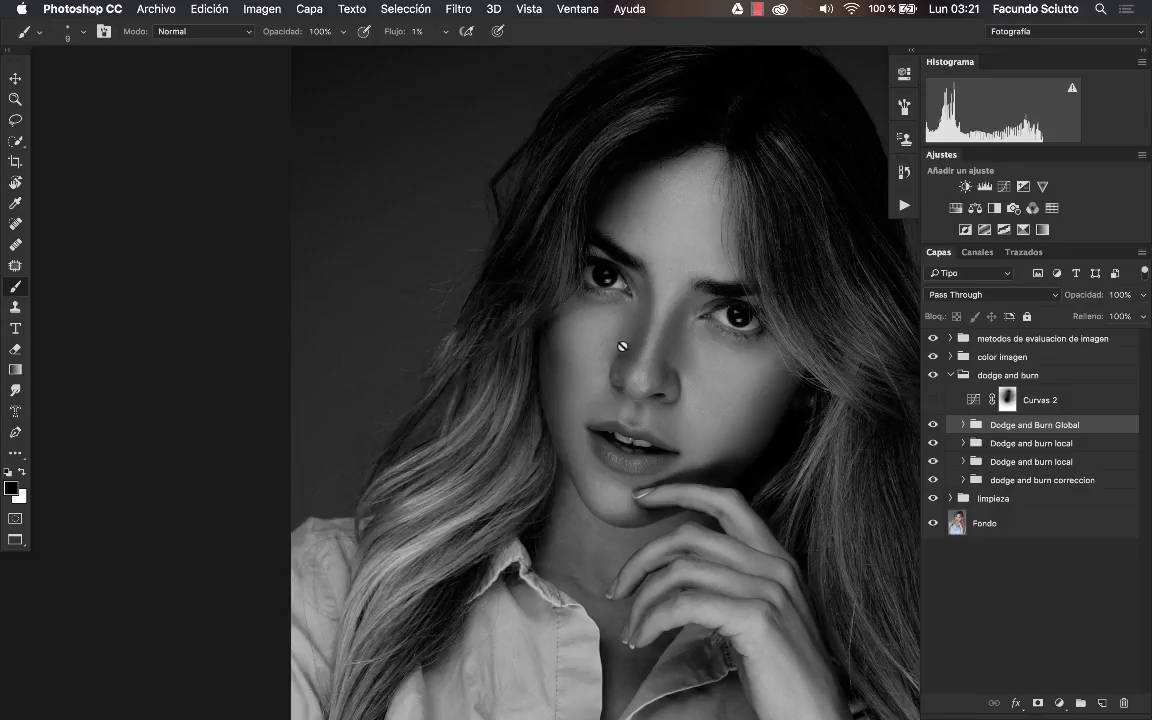
Examine the overall facial volume by repeatedly switching the Dodge and Burn Global group off and on.
{"action": "left_click", "coordinate": [933, 430]}
{"action": "left_click", "coordinate": [933, 430]}
{"action": "left_click", "coordinate": [933, 430]}
{"action": "left_click", "coordinate": [933, 430]}
{"action": "left_click", "coordinate": [934, 432]}
{"action": "left_click", "coordinate": [934, 431]}
{"action": "left_click", "coordinate": [935, 430]}
{"action": "left_click", "coordinate": [934, 428]}
{"action": "left_click", "coordinate": [934, 428]}
{"action": "left_click", "coordinate": [934, 428]}
{"action": "left_click", "coordinate": [934, 428]}
{"action": "left_click", "coordinate": [935, 429]}
{"action": "left_click", "coordinate": [934, 428]}
Hide the metodos de evaluacion de imagen group and compare the colour portrait with Dodge and Burn Global off and on.
{"action": "left_click", "coordinate": [933, 339]}
{"action": "left_click", "coordinate": [934, 428]}
{"action": "left_click", "coordinate": [935, 430]}
Hide all four dodge and burn subgroups, and show them again progressively from dodge and burn correccion up to Dodge and Burn Global.
{"action": "left_click_drag", "start_coordinate": [934, 433], "coordinate": [934, 481]}
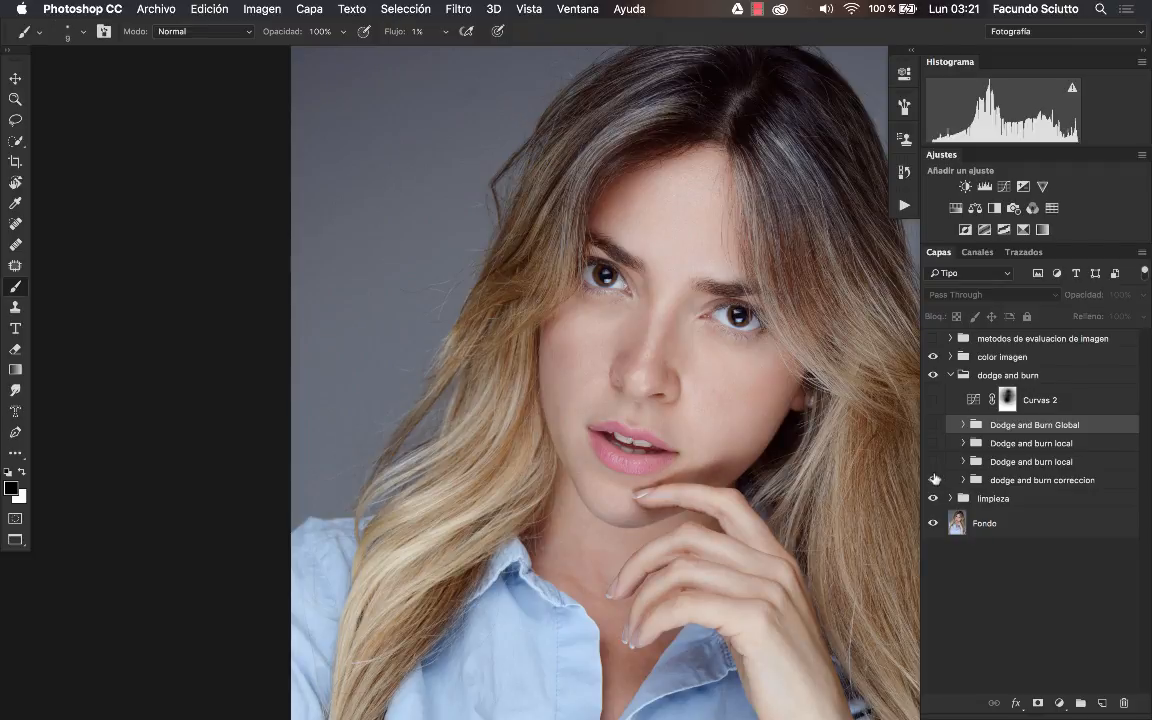
{"action": "left_click", "coordinate": [934, 463]}
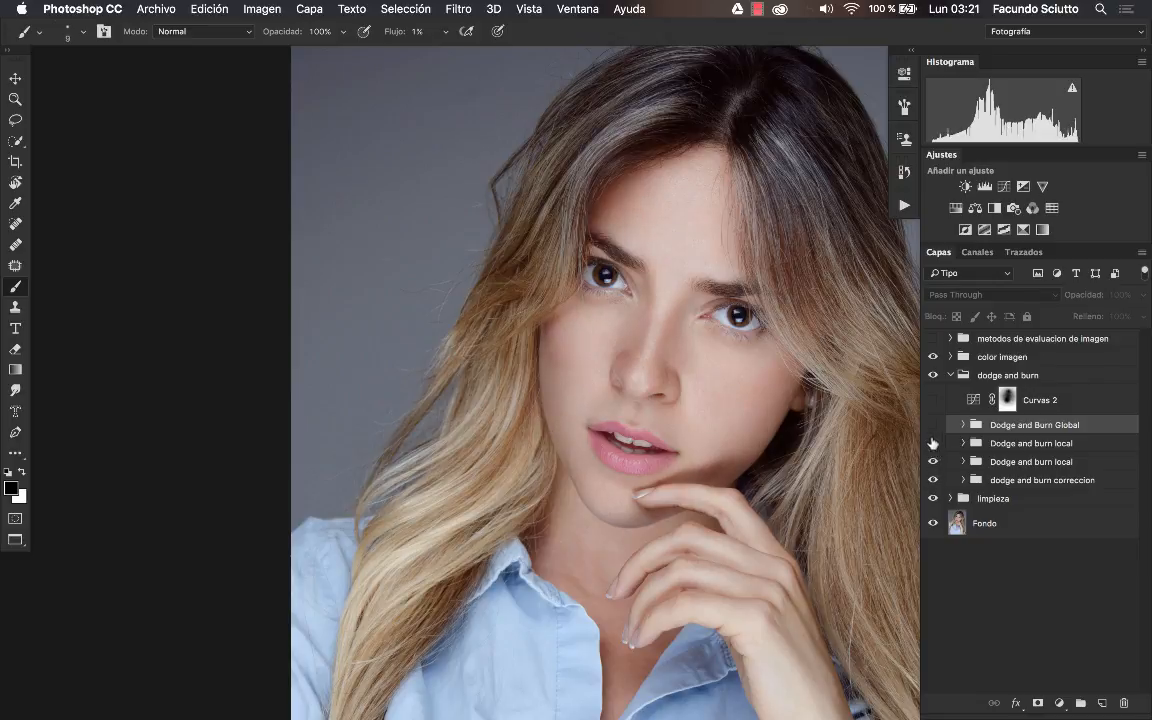
{"action": "left_click", "coordinate": [934, 425]}
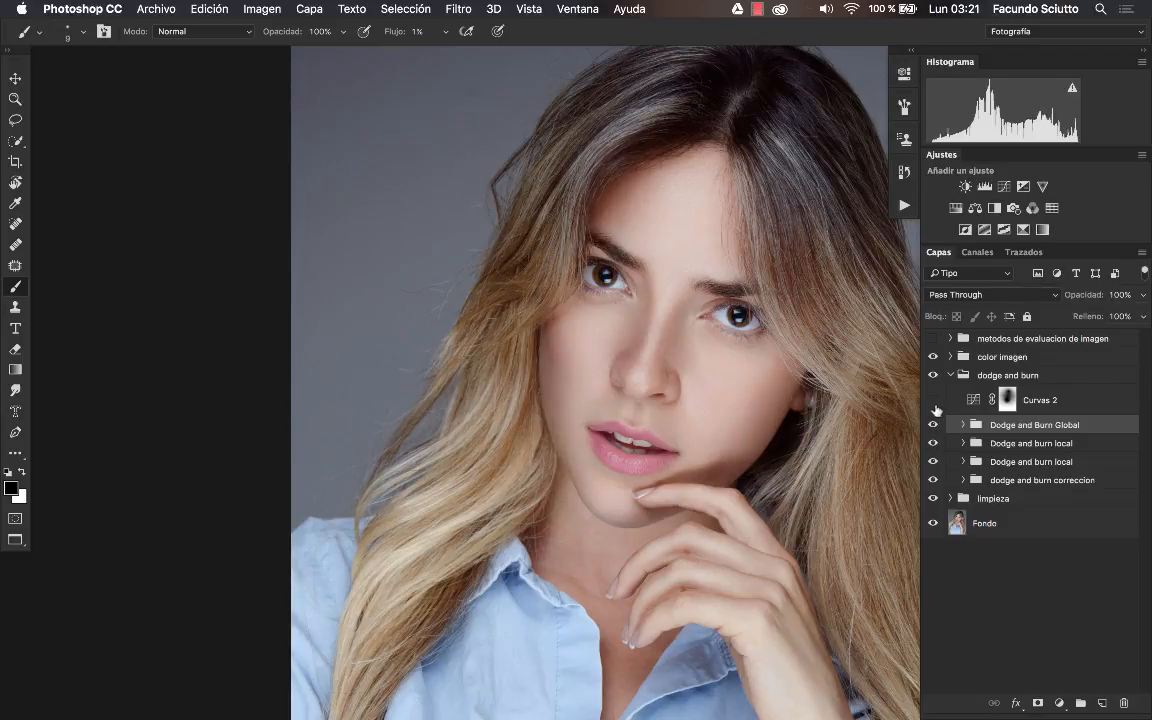
Show and select the Curvas 2 layer above Dodge and Burn Global, comparing the colour portrait with it off and on.
{"action": "left_click", "coordinate": [933, 402]}
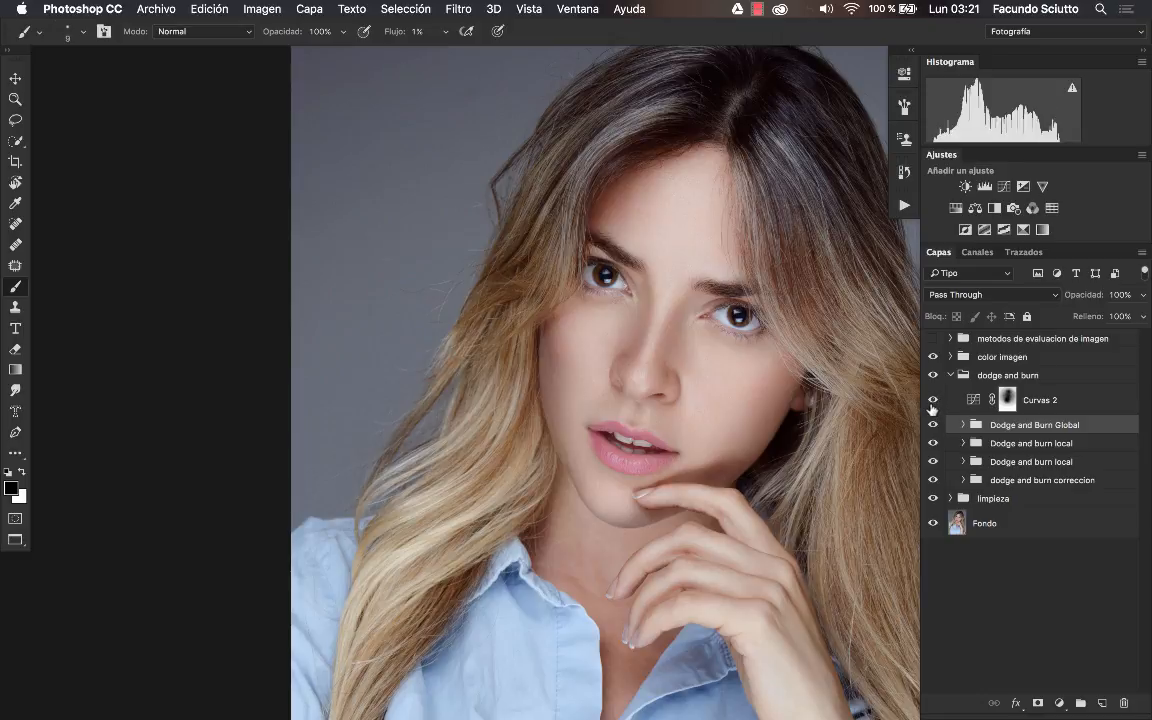
{"action": "left_click", "coordinate": [1037, 402]}
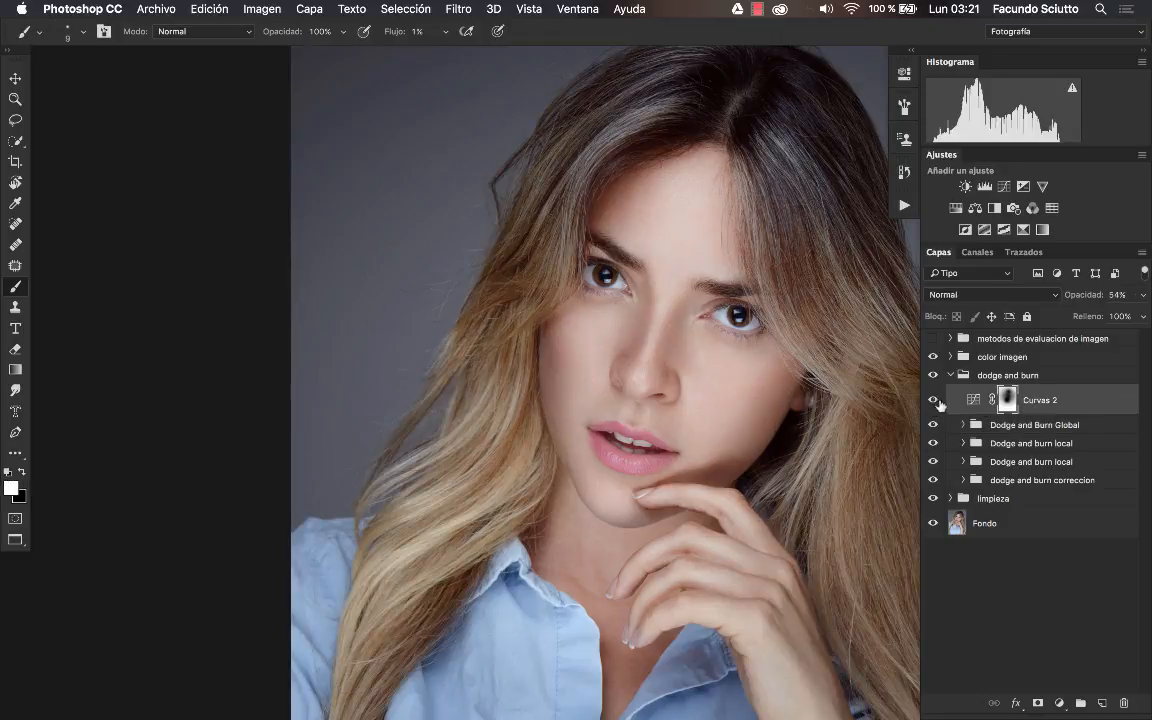
{"action": "left_click", "coordinate": [933, 402]}
{"action": "left_click", "coordinate": [933, 402]}
{"action": "left_click", "coordinate": [933, 402]}
{"action": "left_click", "coordinate": [933, 402]}
Examine the effect of Curvas 2 on the whole photograph by repeatedly switching the layer off and on.
{"action": "key", "text": "z"}
{"action": "mouse_move", "coordinate": [784, 410]}
{"action": "left_mouse_down"}
{"action": "mouse_move", "coordinate": [716, 400]}
{"action": "mouse_move", "coordinate": [768, 404]}
{"action": "left_mouse_up"}
{"action": "key", "text": "b"}
{"action": "left_click", "coordinate": [933, 402]}
{"action": "left_click", "coordinate": [933, 402]}
{"action": "left_click_drag", "start_coordinate": [874, 393], "coordinate": [663, 329]}
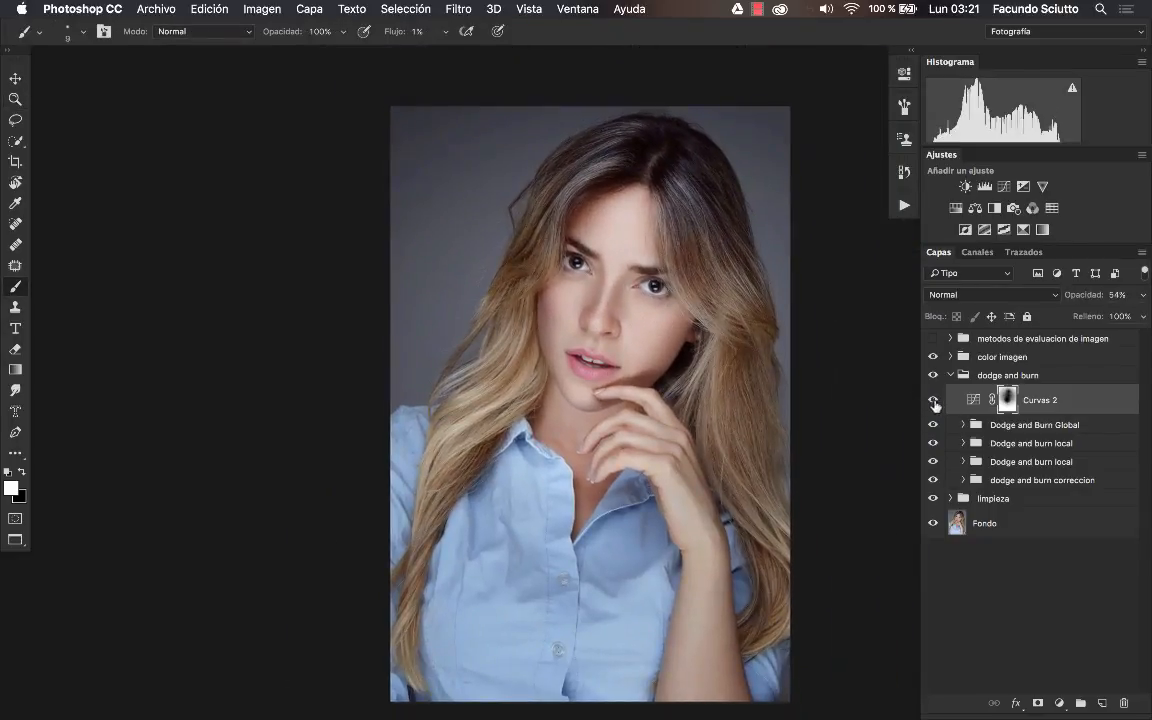
{"action": "left_click", "coordinate": [933, 402]}
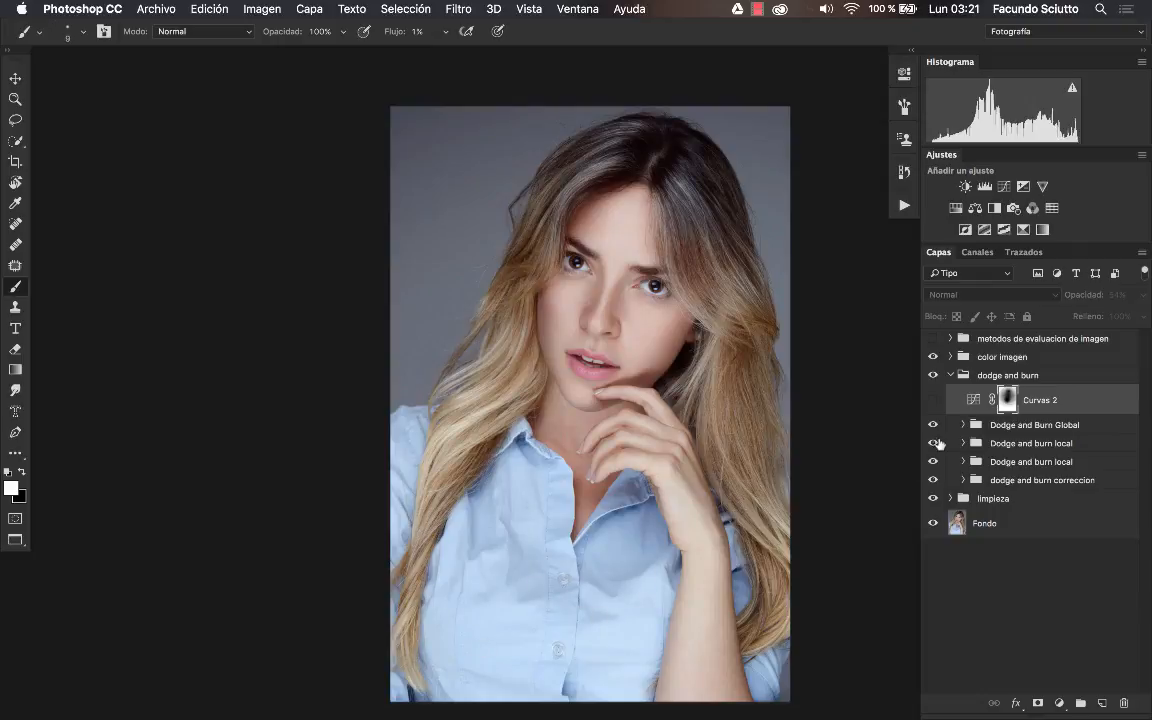
{"action": "left_click", "coordinate": [933, 405]}
{"action": "left_click", "coordinate": [933, 405]}
{"action": "left_click", "coordinate": [933, 405]}
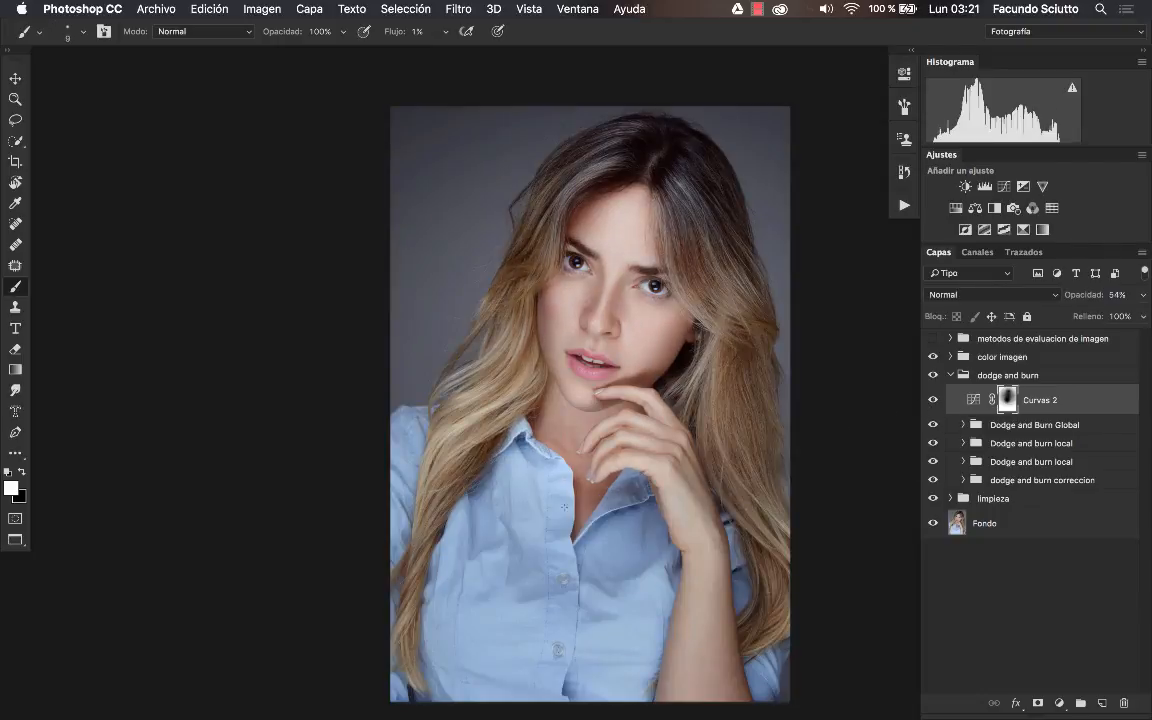
{"action": "left_click", "coordinate": [938, 404]}
Collapse the dodge and burn group and compare the full colour portrait with the entire group off and on.
{"action": "left_click", "coordinate": [950, 375]}
{"action": "left_click", "coordinate": [935, 375]}
{"action": "left_click", "coordinate": [935, 375]}
{"action": "left_click", "coordinate": [935, 375]}
{"action": "left_click", "coordinate": [935, 375]}
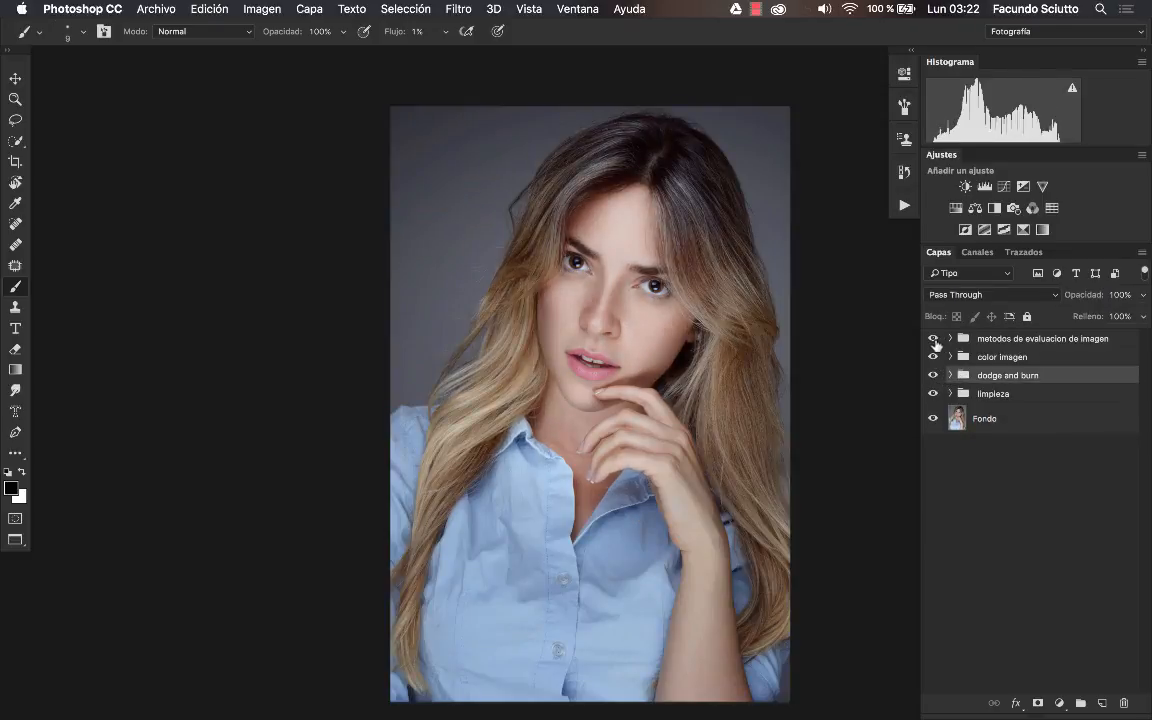
Show the metodos de evaluacion de imagen group and compare the black-and-white face with the whole dodge and burn group off and on.
{"action": "left_click", "coordinate": [933, 338]}
{"action": "key", "text": "z"}
{"action": "left_click_drag", "start_coordinate": [590, 257], "coordinate": [700, 280]}
{"action": "key", "text": "b"}
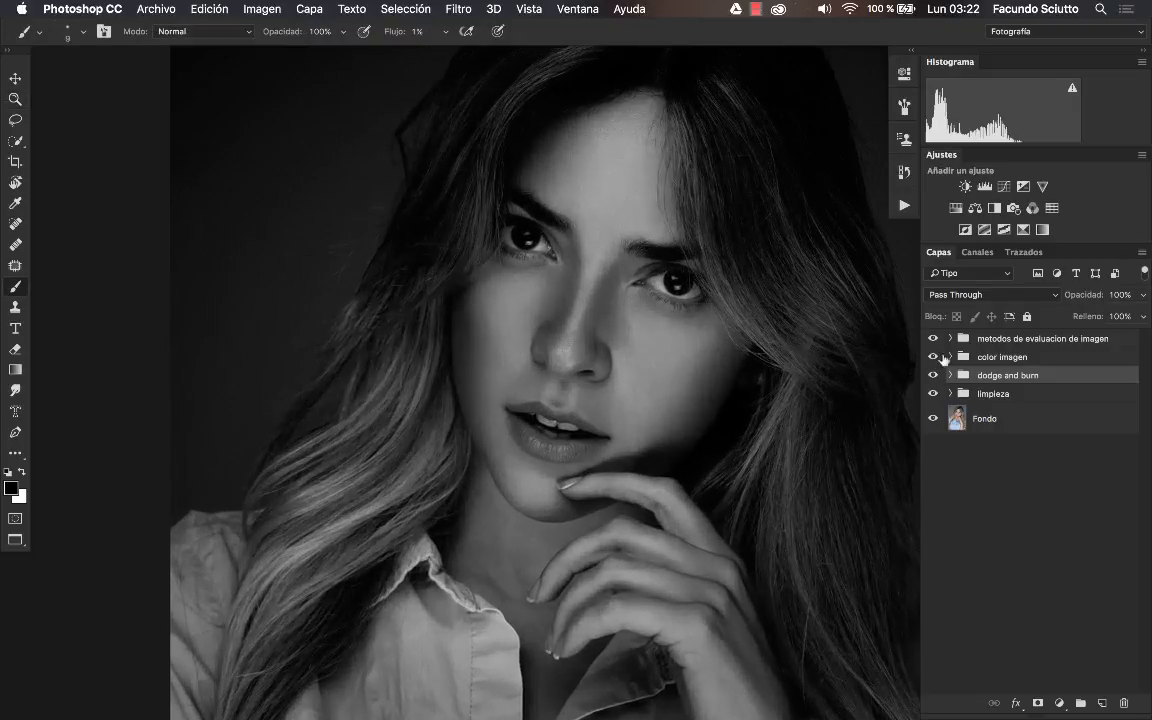
{"action": "left_click", "coordinate": [935, 375]}
{"action": "left_click", "coordinate": [935, 375]}
{"action": "left_click", "coordinate": [935, 375]}
{"action": "left_click", "coordinate": [935, 375]}
{"action": "left_click", "coordinate": [935, 375]}
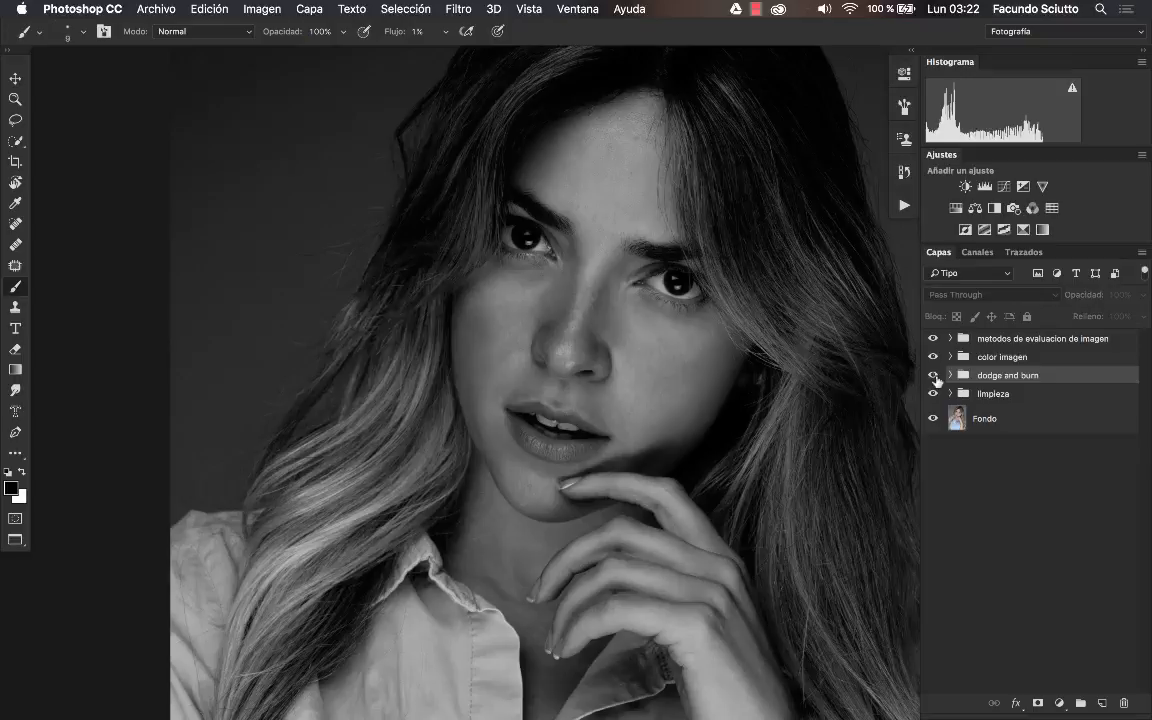
{"action": "left_click", "coordinate": [935, 375]}
Review the recorded dodge and burn actions in the DVD set: correccion, local and the last one, and close the list.
{"action": "left_click", "coordinate": [905, 206]}
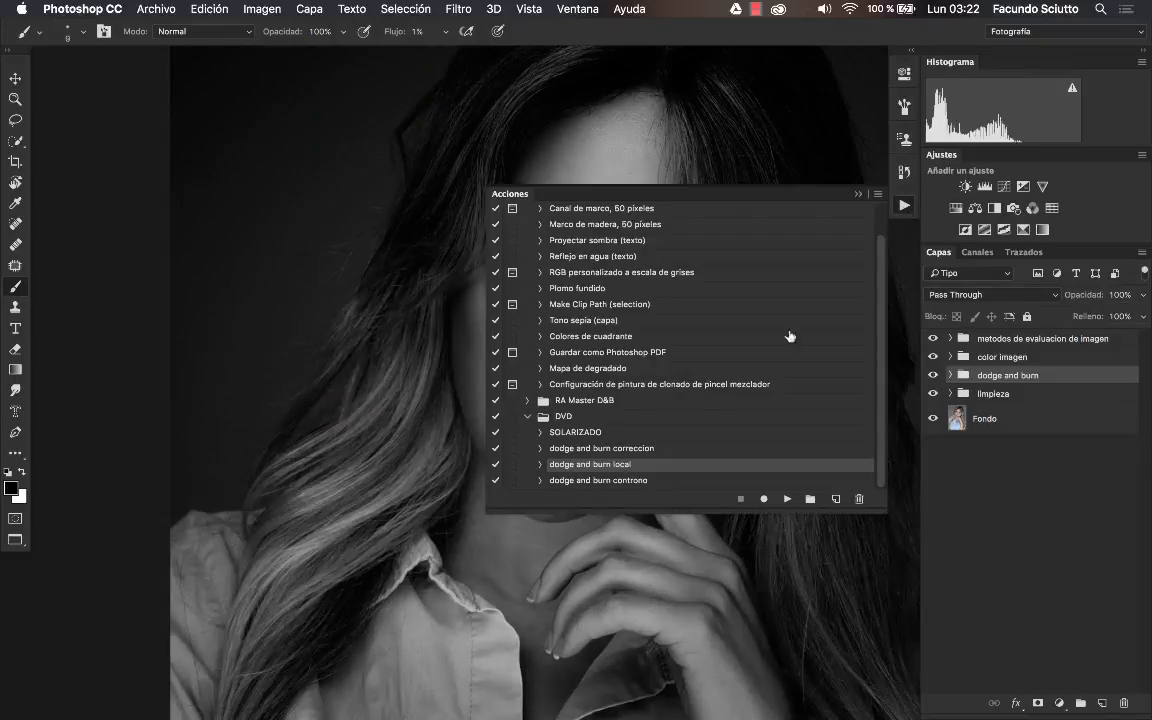
{"action": "left_click", "coordinate": [623, 450]}
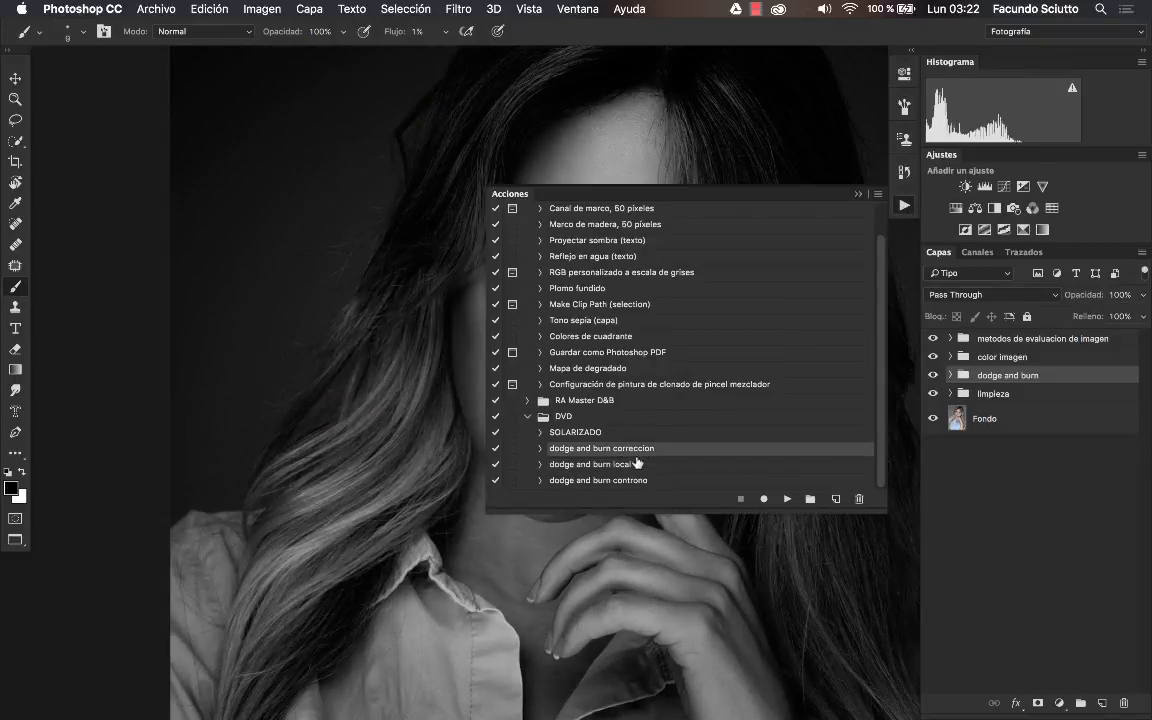
{"action": "left_click", "coordinate": [615, 465]}
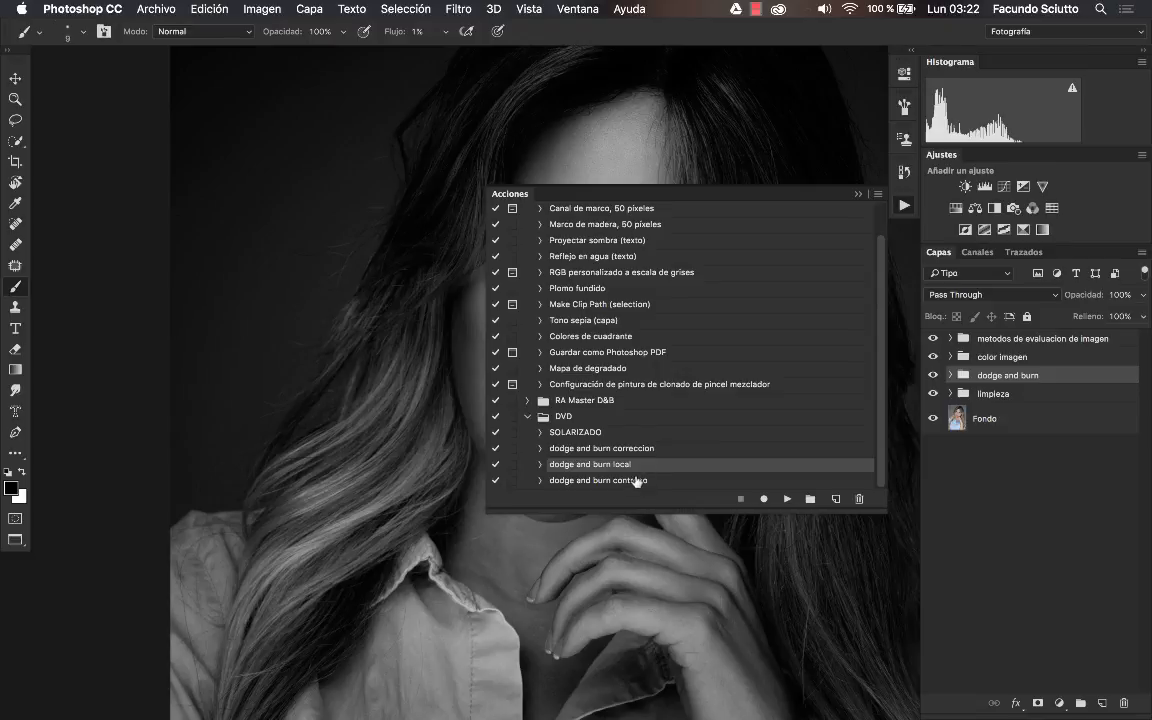
{"action": "left_click", "coordinate": [631, 482]}
{"action": "left_click", "coordinate": [905, 205]}
{"action": "left_click", "coordinate": [905, 205]}
{"action": "left_click", "coordinate": [905, 205]}
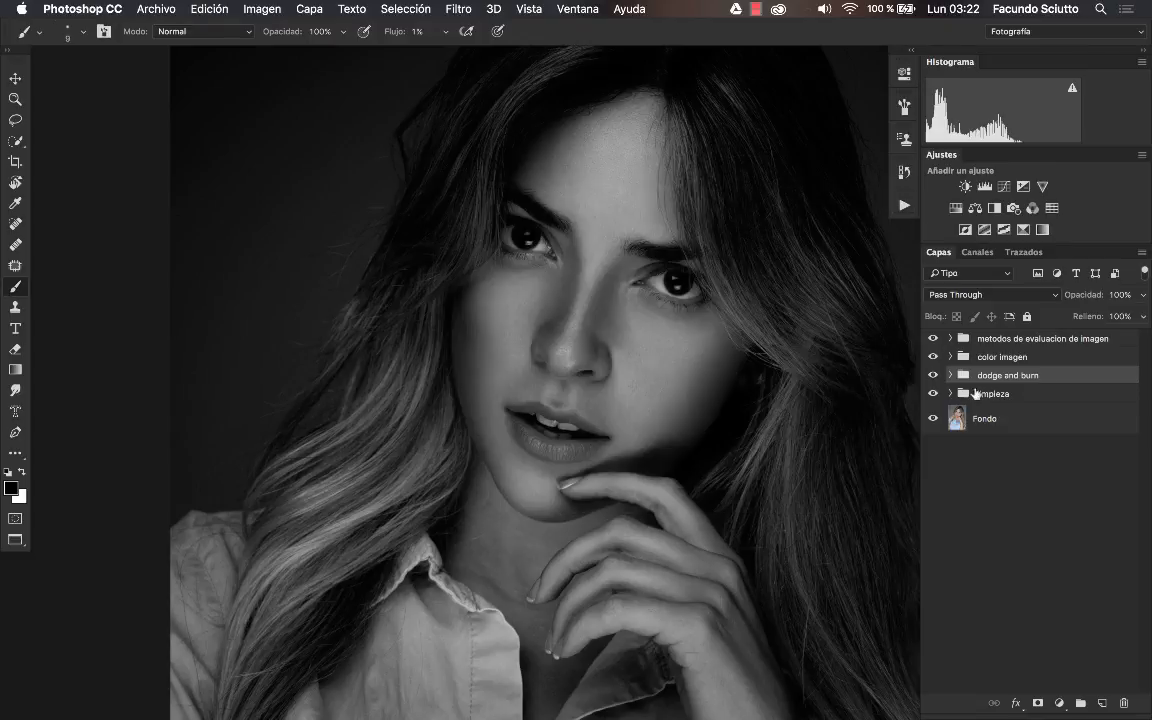
Compare the black-and-white portrait once more with the collapsed dodge and burn group off and on.
{"action": "left_click", "coordinate": [934, 376]}
{"action": "left_click", "coordinate": [934, 376]}
{"action": "left_click", "coordinate": [934, 376]}
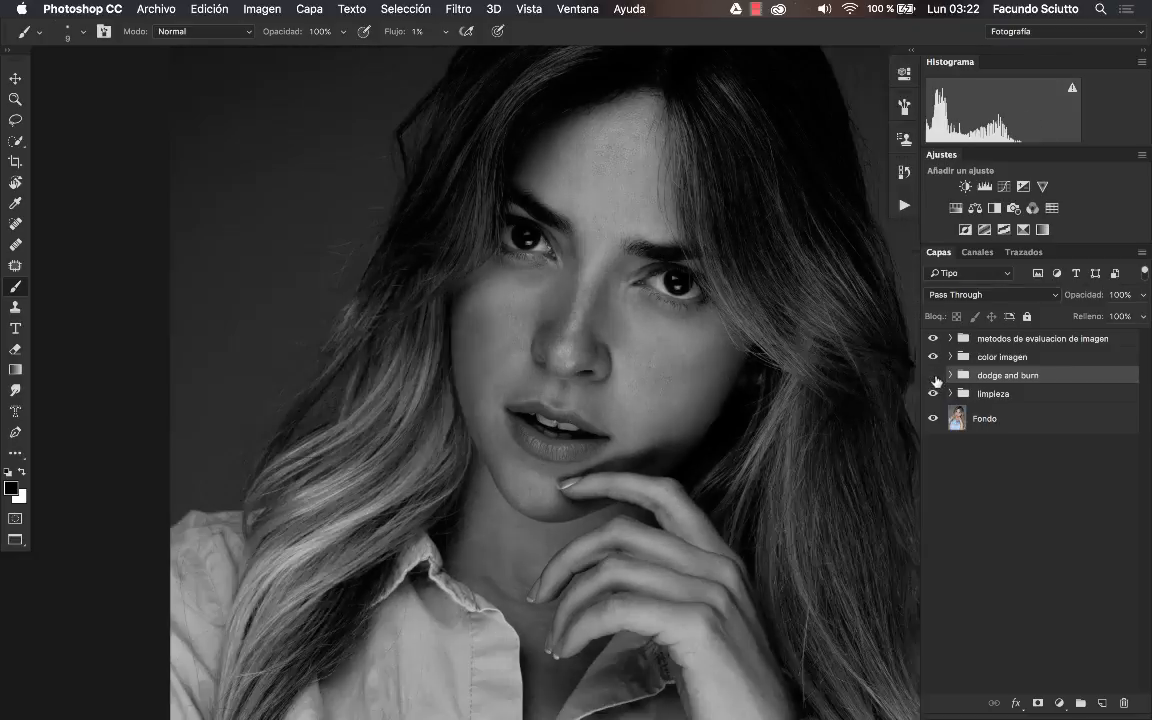
{"action": "left_click", "coordinate": [934, 376]}
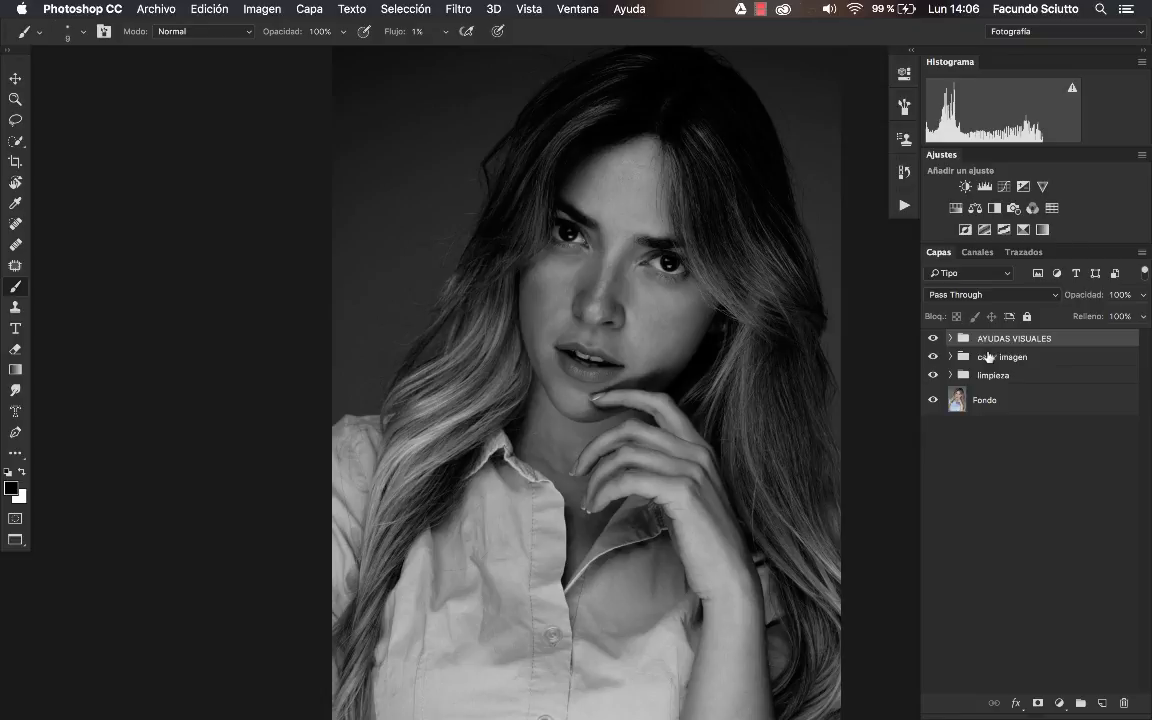
Hide the AYUDAS VISUALES group and add a new layer named GUIA PARA ILUMINAR at the top of the stack.
{"action": "left_click", "coordinate": [934, 343]}
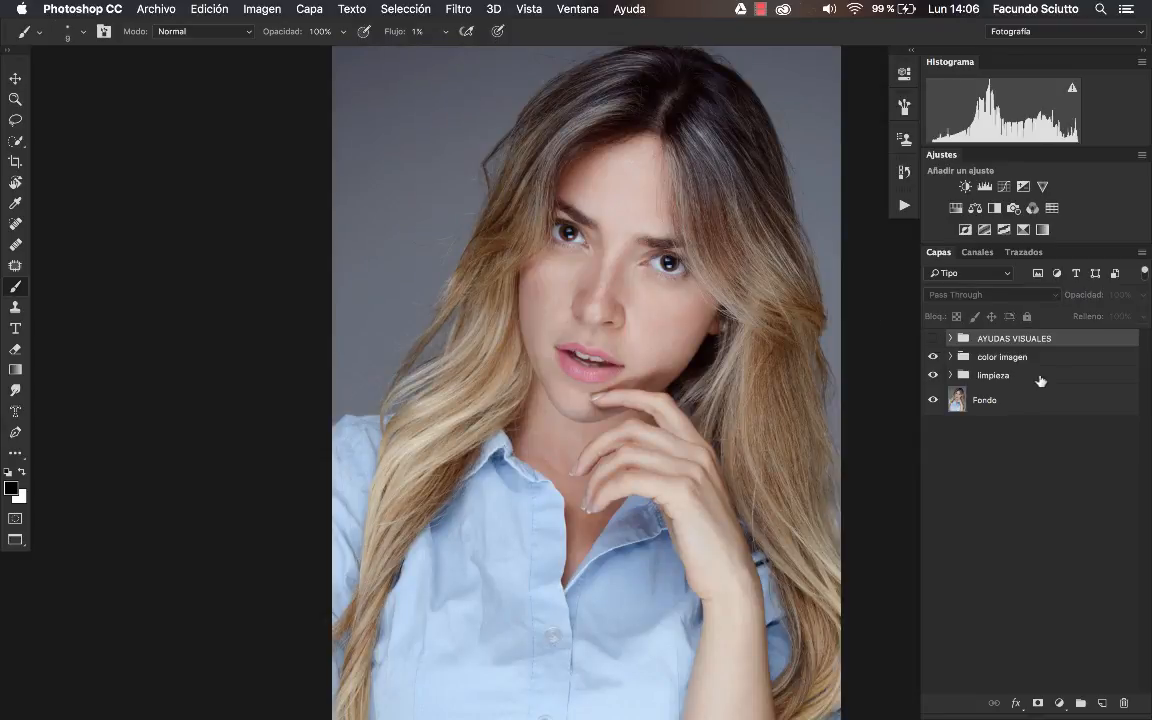
{"action": "left_click", "coordinate": [1104, 704]}
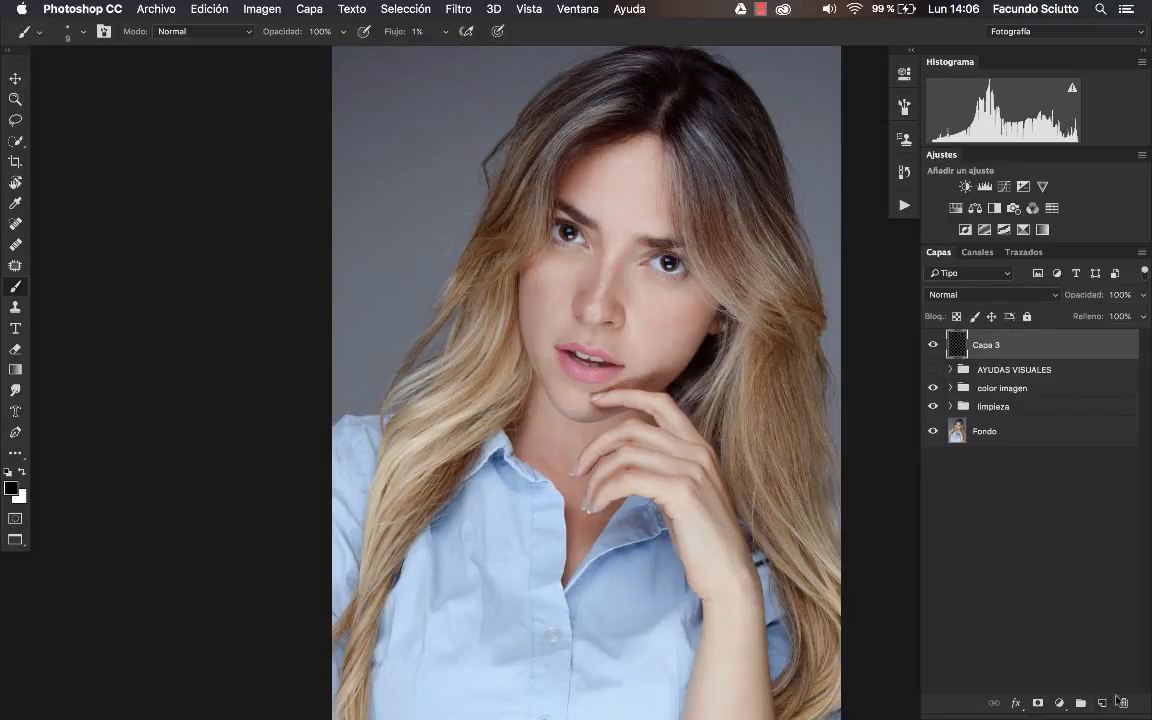
{"action": "double_click", "coordinate": [988, 345]}
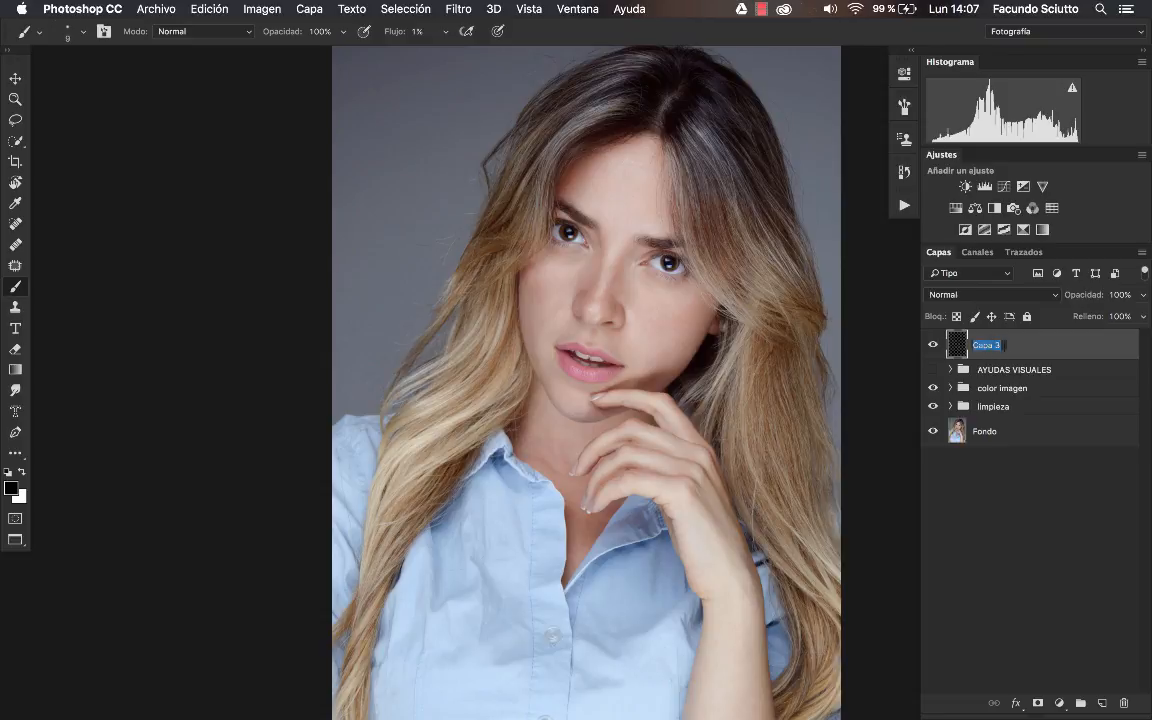
{"action": "type", "text": "GUIA PARA ILUMINAR"}
{"action": "key", "text": "Return"}
Set the foreground colour to green 2ead27 for the brush.
{"action": "key", "text": "z"}
{"action": "left_click_drag", "start_coordinate": [666, 280], "coordinate": [698, 283]}
{"action": "key", "text": "b"}
{"action": "left_click", "coordinate": [12, 489]}
{"action": "left_click_drag", "start_coordinate": [166, 112], "coordinate": [299, 9]}
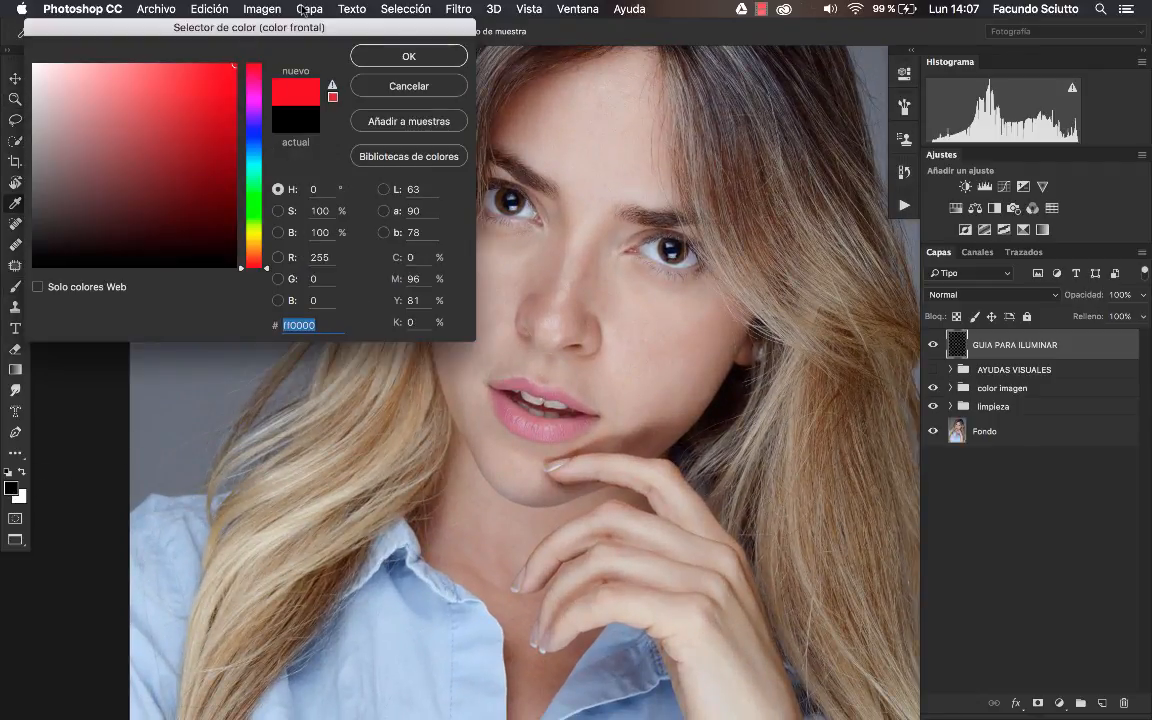
{"action": "left_click", "coordinate": [254, 203]}
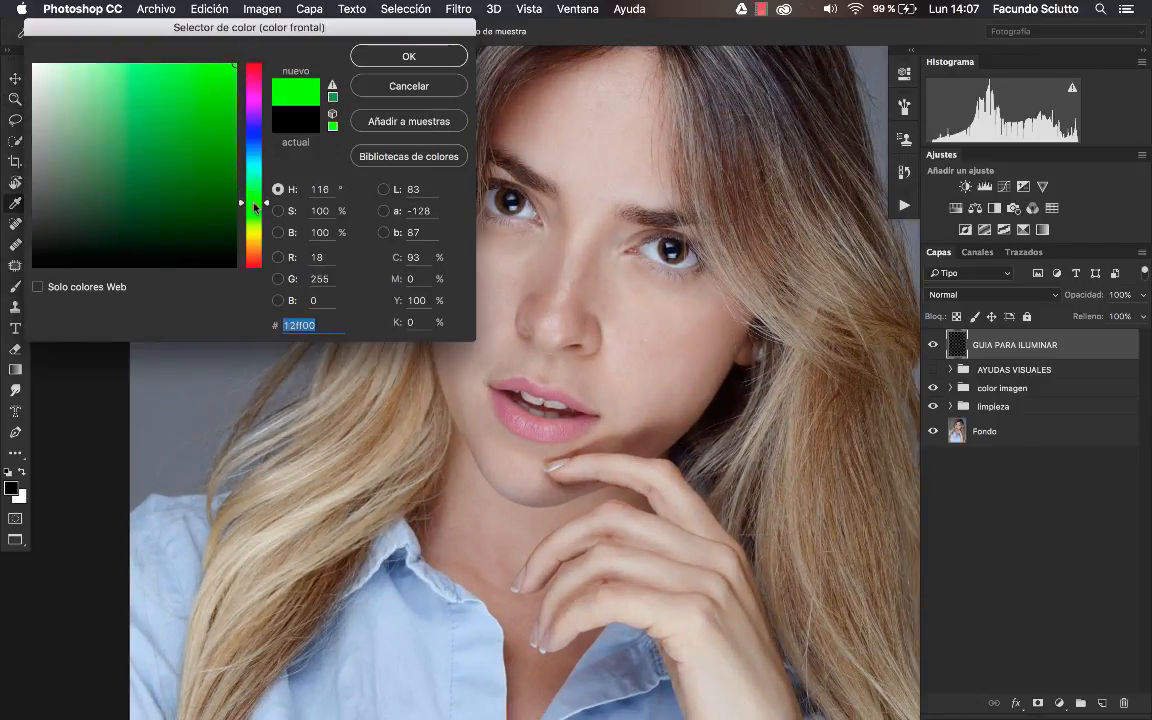
{"action": "left_click_drag", "start_coordinate": [138, 168], "coordinate": [190, 129]}
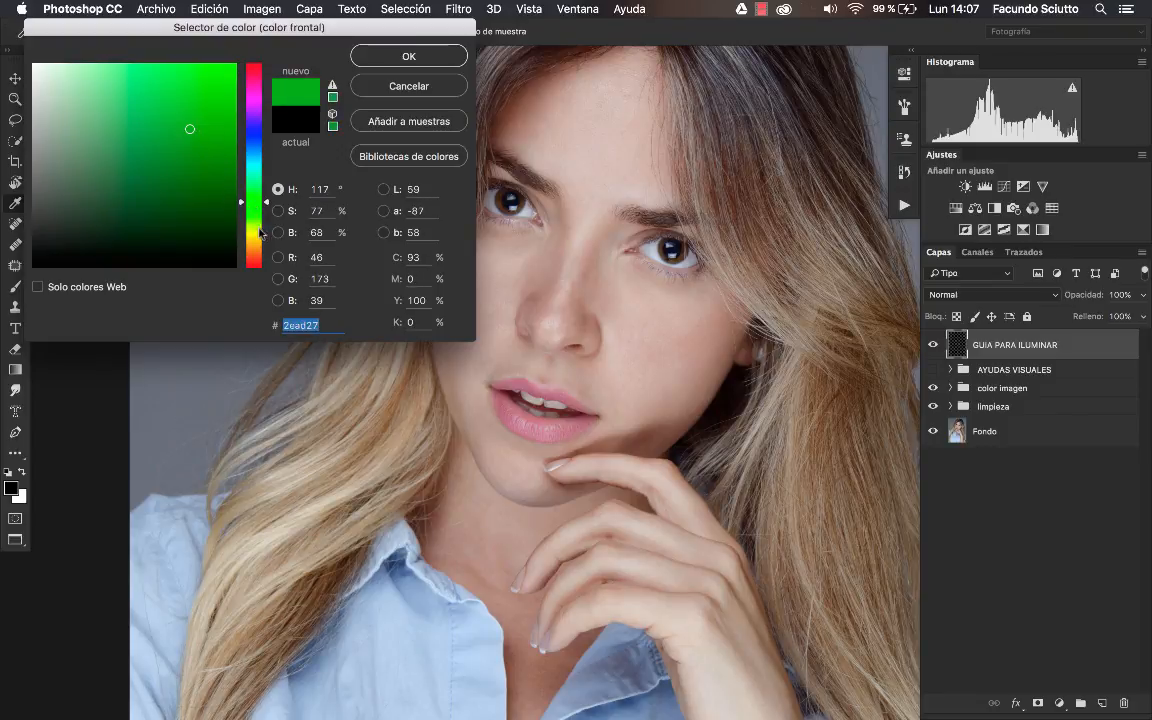
{"action": "left_click", "coordinate": [367, 52]}
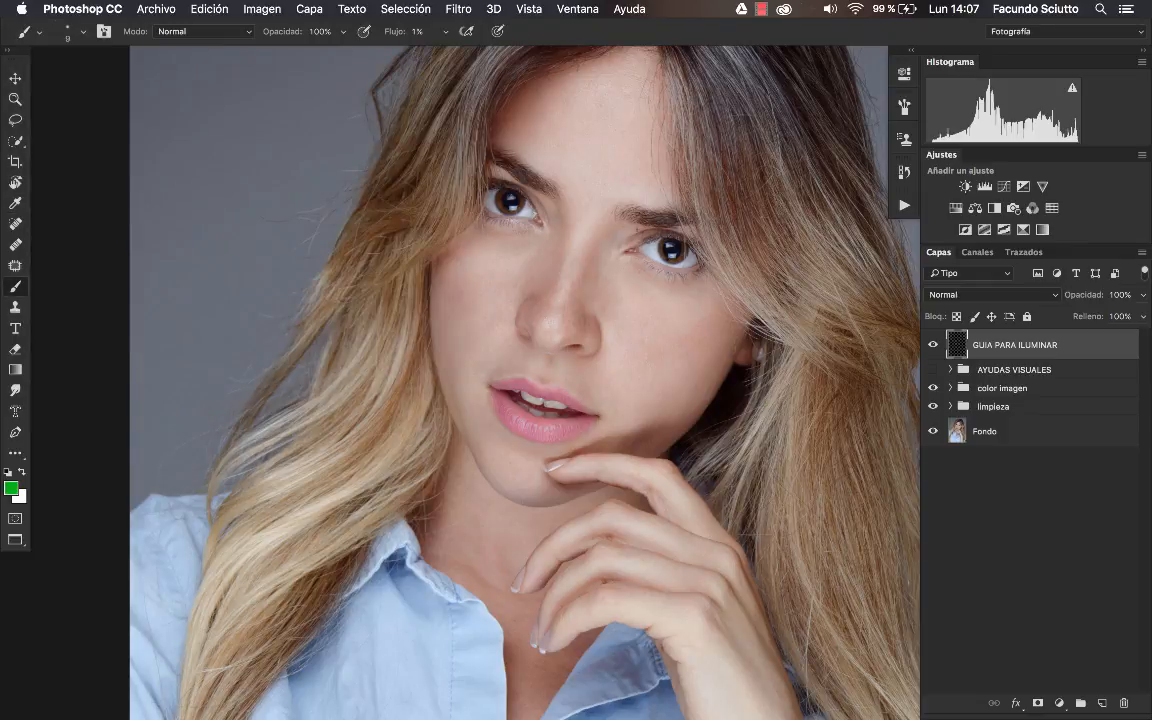
Set the brush flow to 100% and circle the two light reflections in the iris of the eye nearest the parted hair's dark side.
{"action": "left_click_drag", "start_coordinate": [390, 31], "coordinate": [562, 33]}
{"action": "key", "text": "z"}
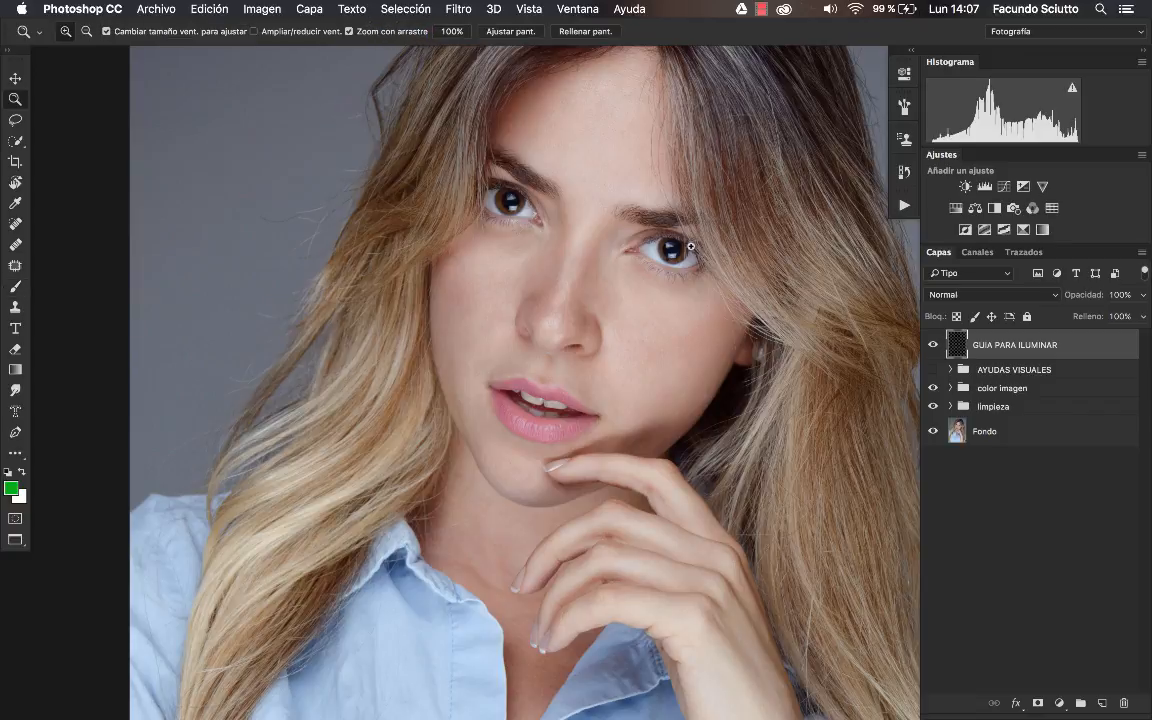
{"action": "left_click_drag", "start_coordinate": [692, 246], "coordinate": [800, 252]}
{"action": "key", "text": "b"}
{"action": "mouse_move", "coordinate": [565, 168]}
{"action": "left_mouse_down"}
{"action": "mouse_move", "coordinate": [541, 208]}
{"action": "mouse_move", "coordinate": [610, 184]}
{"action": "mouse_move", "coordinate": [560, 167]}
{"action": "left_mouse_up"}
{"action": "left_click_drag", "start_coordinate": [566, 222], "coordinate": [598, 234]}
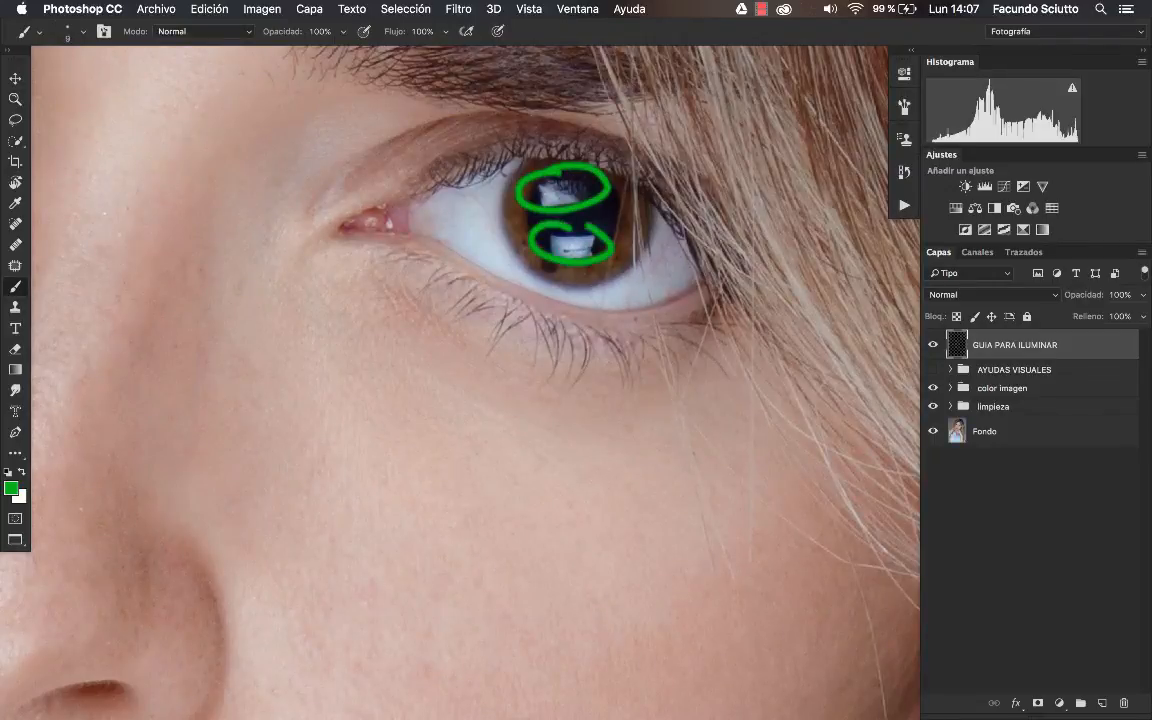
{"action": "left_click_drag", "start_coordinate": [527, 260], "coordinate": [558, 239]}
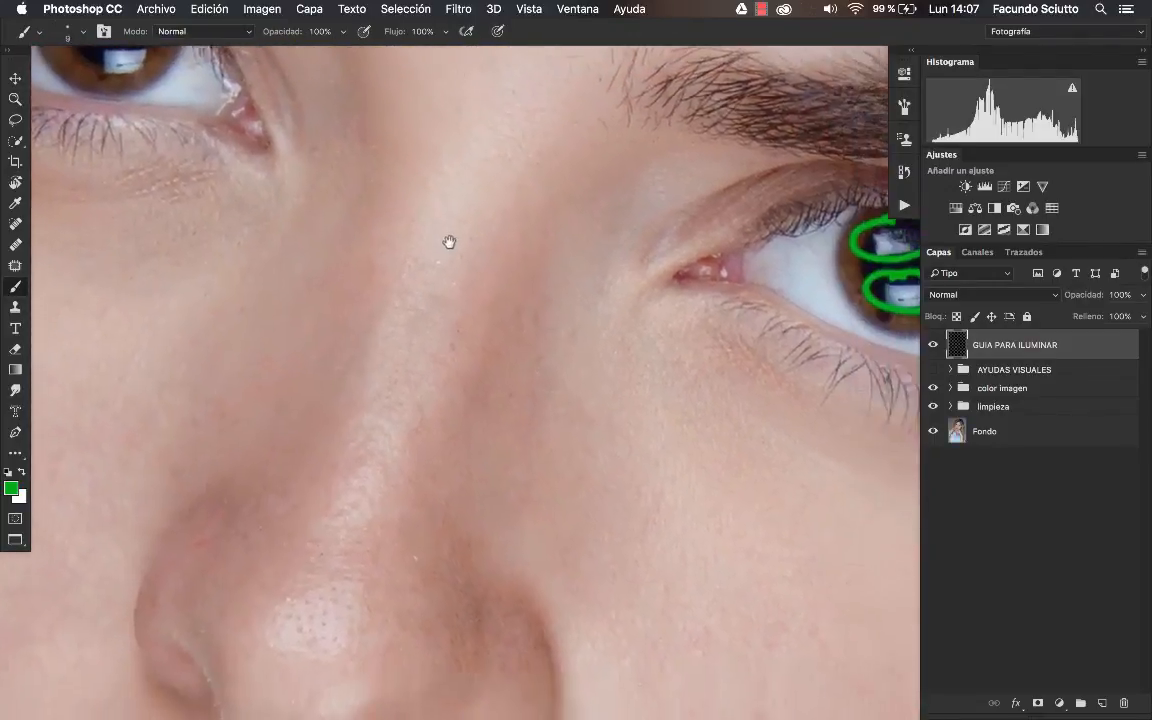
Write a circled 1/8 on the cheek below the marked eye, with an arrow towards the jaw, and 1/32 beside the chin shadow.
{"action": "left_click_drag", "start_coordinate": [455, 245], "coordinate": [410, 209]}
{"action": "key", "text": "z"}
{"action": "mouse_move", "coordinate": [700, 275]}
{"action": "left_mouse_down"}
{"action": "mouse_move", "coordinate": [587, 296]}
{"action": "mouse_move", "coordinate": [612, 288]}
{"action": "mouse_move", "coordinate": [581, 257]}
{"action": "mouse_move", "coordinate": [648, 257]}
{"action": "mouse_move", "coordinate": [607, 267]}
{"action": "mouse_move", "coordinate": [638, 275]}
{"action": "mouse_move", "coordinate": [627, 260]}
{"action": "mouse_move", "coordinate": [625, 324]}
{"action": "mouse_move", "coordinate": [585, 335]}
{"action": "mouse_move", "coordinate": [617, 337]}
{"action": "left_mouse_up"}
{"action": "key", "text": "b"}
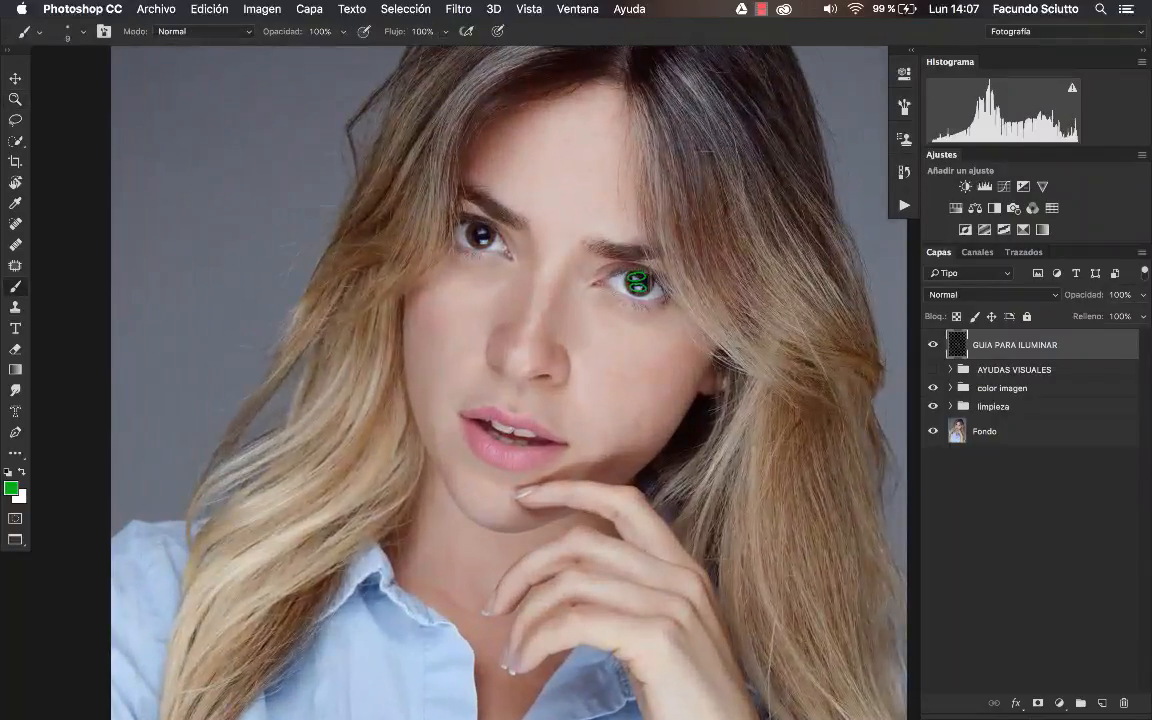
{"action": "mouse_move", "coordinate": [570, 243]}
{"action": "left_mouse_down"}
{"action": "mouse_move", "coordinate": [542, 252]}
{"action": "mouse_move", "coordinate": [554, 245]}
{"action": "left_mouse_up"}
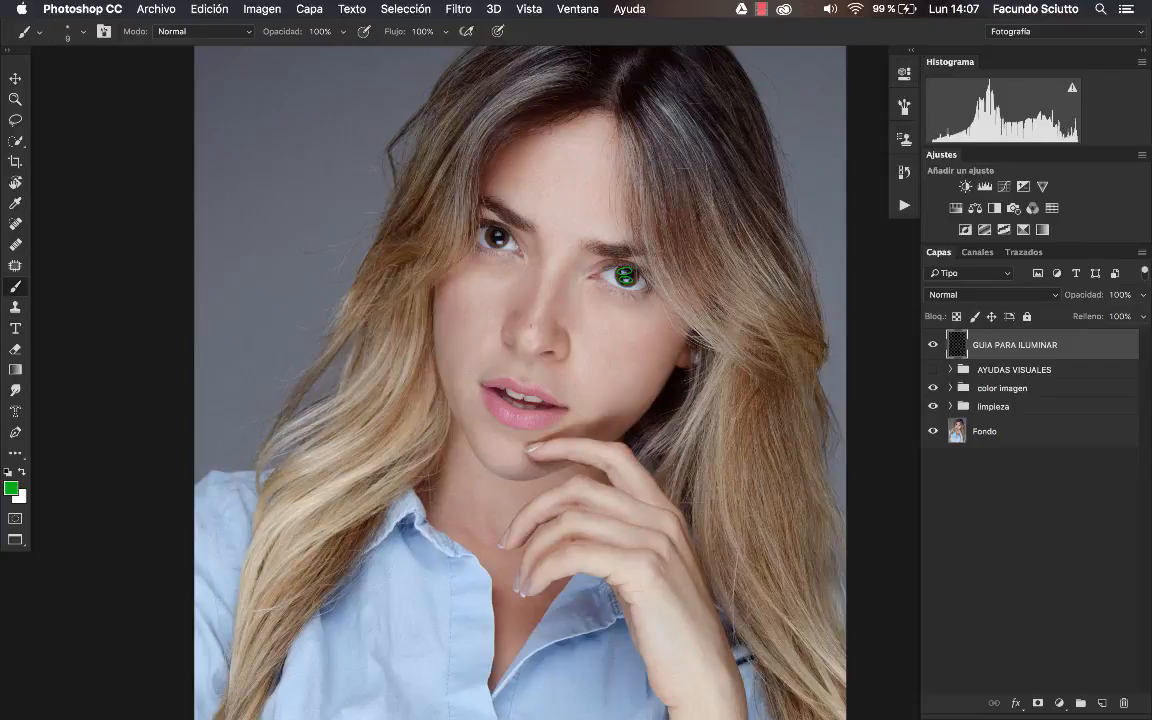
{"action": "key", "text": "ctrl+space"}
{"action": "mouse_move", "coordinate": [544, 356]}
{"action": "left_mouse_down"}
{"action": "mouse_move", "coordinate": [567, 362]}
{"action": "mouse_move", "coordinate": [552, 362]}
{"action": "left_mouse_up"}
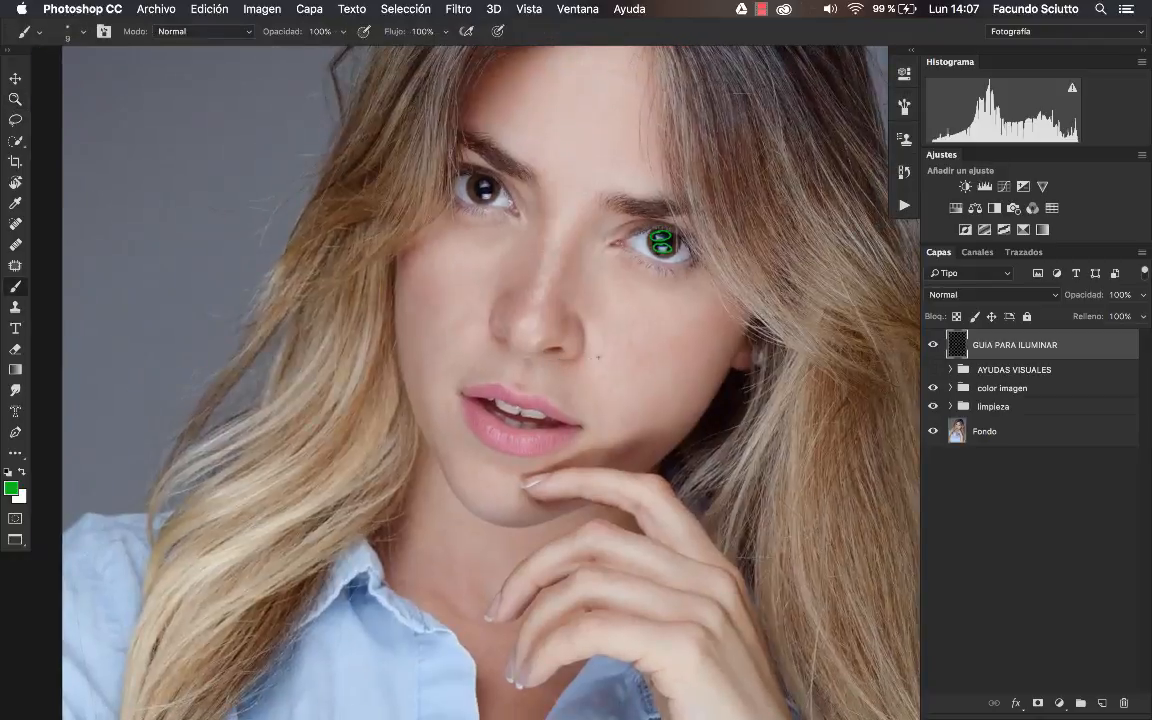
{"action": "left_click_drag", "start_coordinate": [419, 247], "coordinate": [446, 259]}
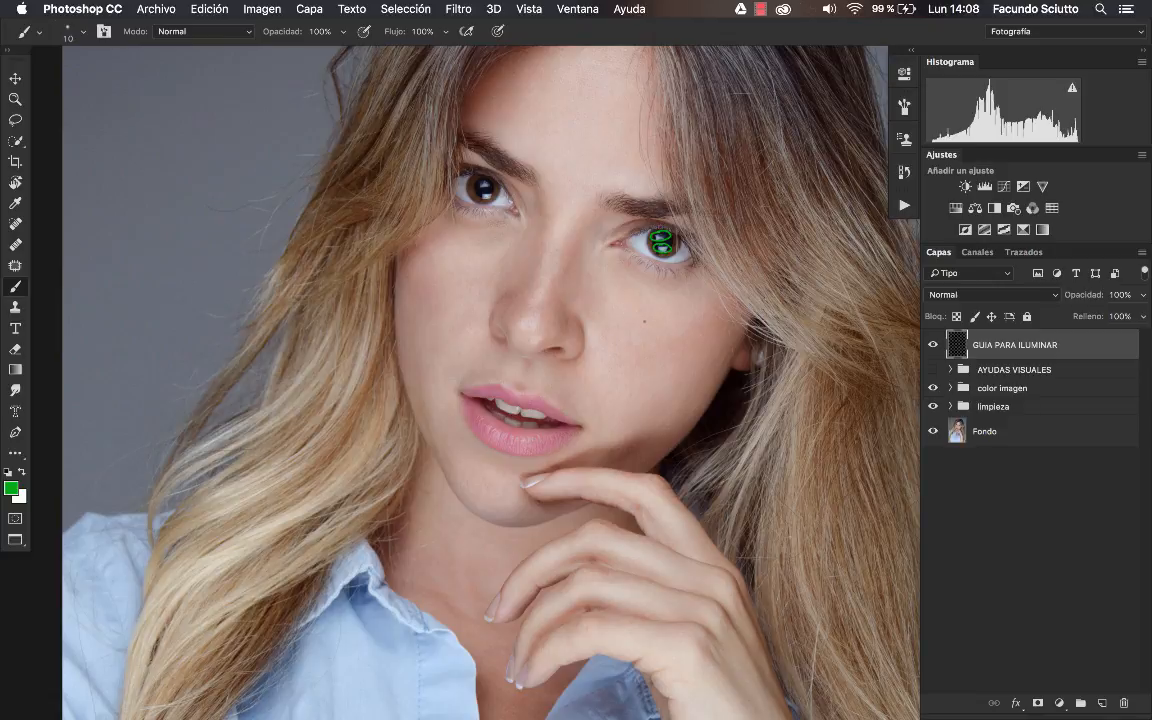
{"action": "mouse_move", "coordinate": [629, 302]}
{"action": "left_mouse_down"}
{"action": "mouse_move", "coordinate": [633, 335]}
{"action": "mouse_move", "coordinate": [653, 328]}
{"action": "mouse_move", "coordinate": [697, 377]}
{"action": "left_mouse_up"}
{"action": "mouse_move", "coordinate": [628, 449]}
{"action": "left_mouse_down"}
{"action": "mouse_move", "coordinate": [633, 465]}
{"action": "mouse_move", "coordinate": [655, 467]}
{"action": "left_mouse_up"}
{"action": "mouse_move", "coordinate": [626, 292]}
{"action": "left_mouse_down"}
{"action": "mouse_move", "coordinate": [683, 330]}
{"action": "mouse_move", "coordinate": [612, 298]}
{"action": "left_mouse_up"}
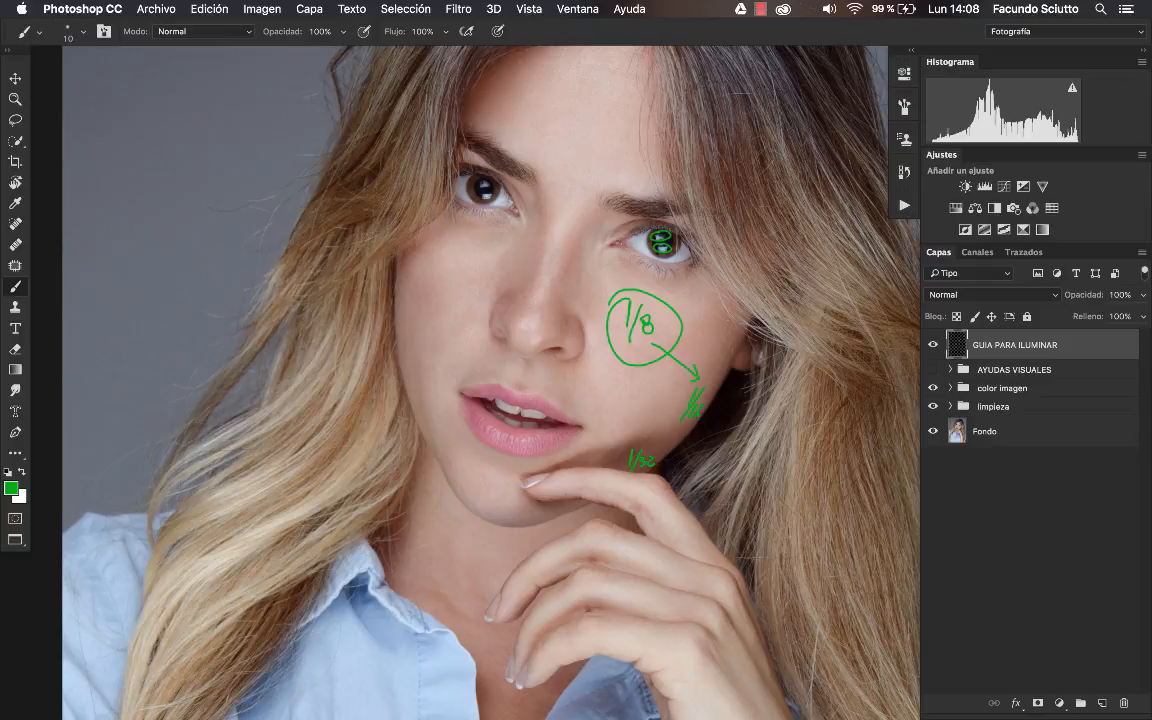
Frame the 1/32 note above the fingers with a box and write 1/16 on the neck.
{"action": "mouse_move", "coordinate": [605, 435]}
{"action": "left_mouse_down"}
{"action": "mouse_move", "coordinate": [668, 434]}
{"action": "mouse_move", "coordinate": [617, 450]}
{"action": "left_mouse_up"}
{"action": "mouse_move", "coordinate": [450, 542]}
{"action": "left_mouse_down"}
{"action": "mouse_move", "coordinate": [448, 587]}
{"action": "mouse_move", "coordinate": [469, 576]}
{"action": "left_mouse_up"}
{"action": "mouse_move", "coordinate": [550, 507]}
{"action": "left_mouse_down"}
{"action": "mouse_move", "coordinate": [507, 517]}
{"action": "mouse_move", "coordinate": [528, 515]}
{"action": "left_mouse_up"}
{"action": "left_click_drag", "start_coordinate": [528, 515], "coordinate": [525, 480]}
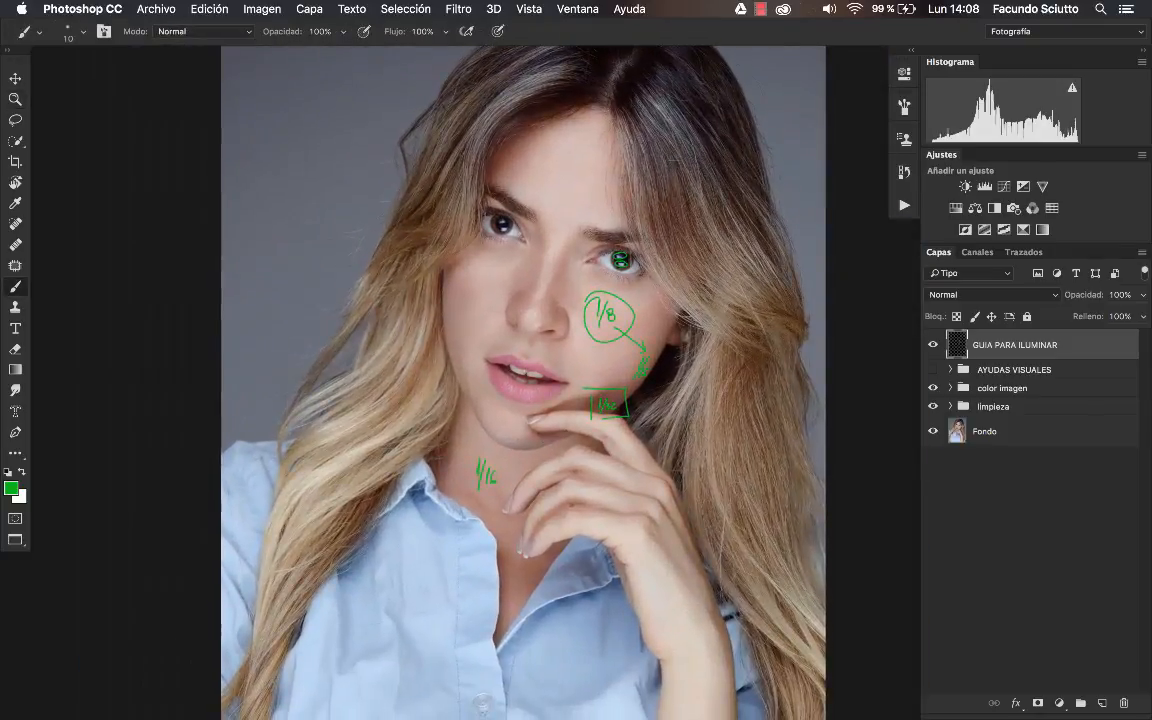
Sketch two boxes on the grey background beside the hair, one labelled 1/8 and the one below it labelled 1/16.
{"action": "scroll", "coordinate": [580, 236], "scroll_direction": "up", "scroll_amount": 3}
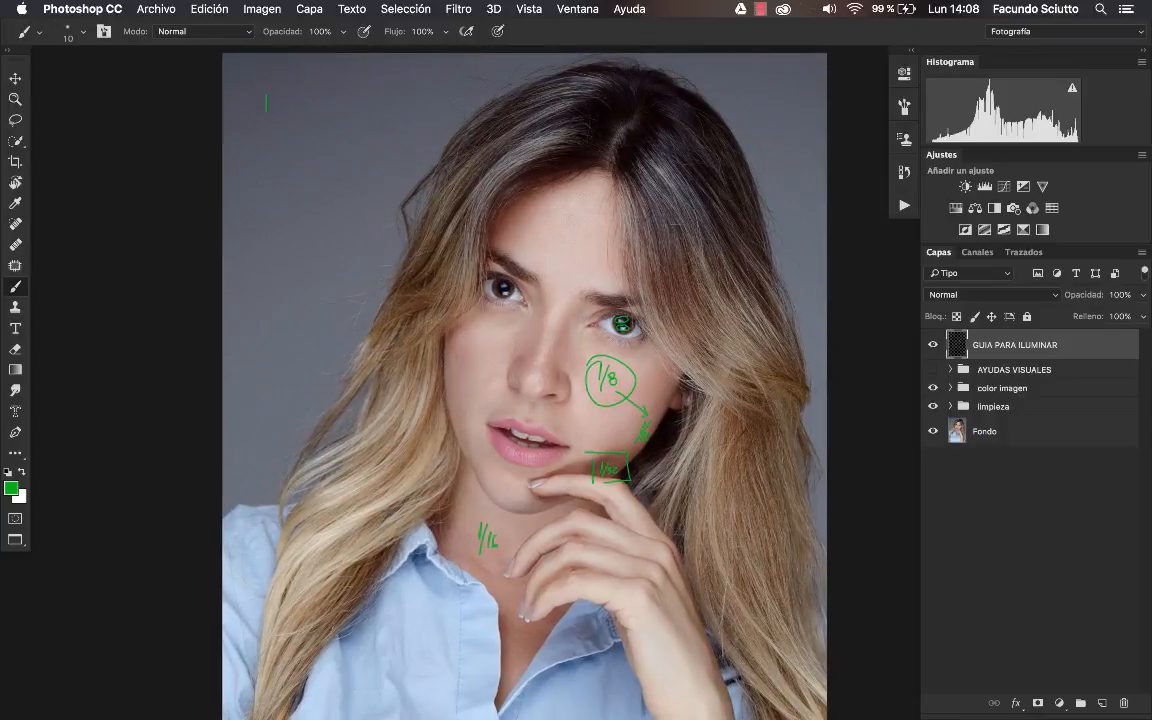
{"action": "left_click_drag", "start_coordinate": [266, 117], "coordinate": [267, 140]}
{"action": "mouse_move", "coordinate": [270, 116]}
{"action": "left_mouse_down"}
{"action": "mouse_move", "coordinate": [276, 94]}
{"action": "mouse_move", "coordinate": [284, 99]}
{"action": "left_mouse_up"}
{"action": "mouse_move", "coordinate": [240, 78]}
{"action": "left_mouse_down"}
{"action": "mouse_move", "coordinate": [349, 78]}
{"action": "mouse_move", "coordinate": [320, 141]}
{"action": "mouse_move", "coordinate": [243, 155]}
{"action": "left_mouse_up"}
{"action": "left_click_drag", "start_coordinate": [242, 225], "coordinate": [254, 284]}
{"action": "left_click_drag", "start_coordinate": [230, 210], "coordinate": [325, 203]}
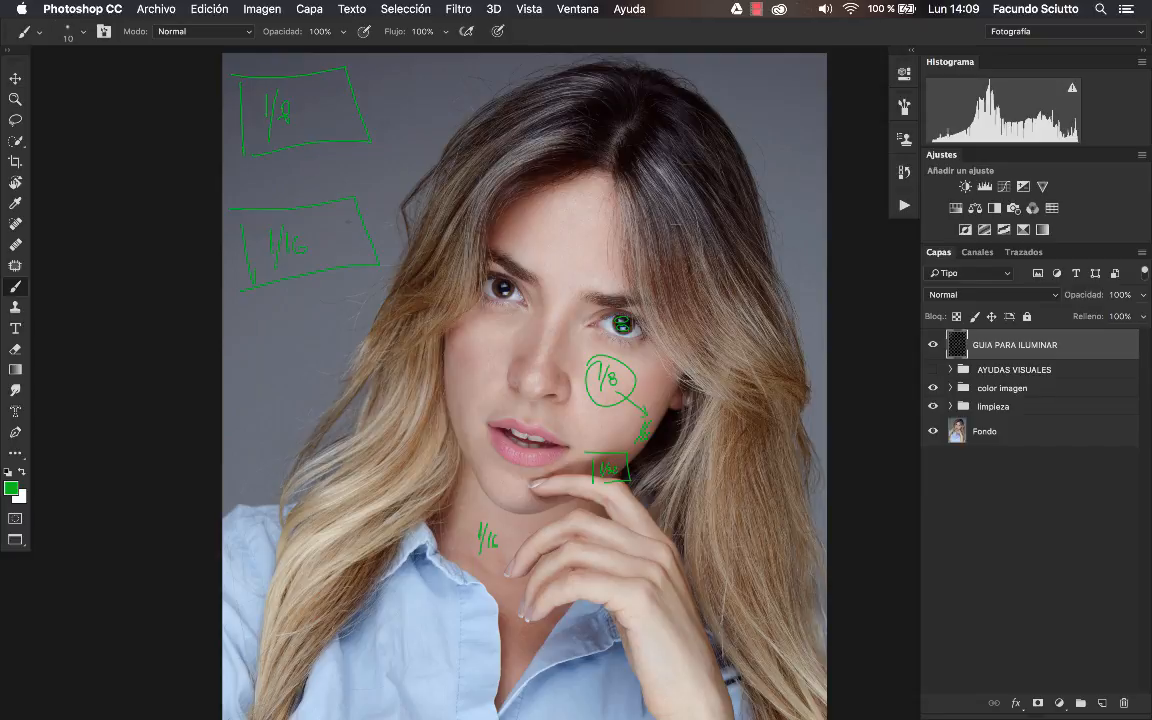
Outline the chin shadow around the 1/32 note and draw a curved arrow to it from the 1/16 box on the background.
{"action": "key", "text": "super+space"}
{"action": "mouse_move", "coordinate": [556, 386]}
{"action": "left_mouse_down"}
{"action": "mouse_move", "coordinate": [520, 402]}
{"action": "mouse_move", "coordinate": [550, 398]}
{"action": "left_mouse_up"}
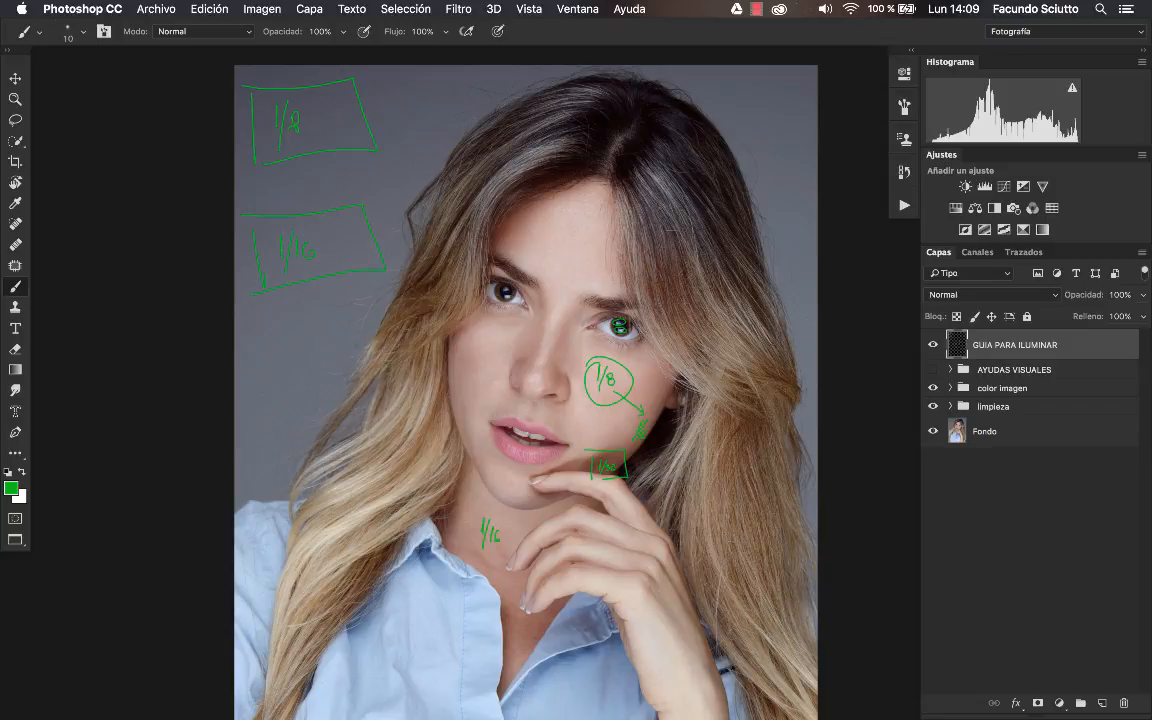
{"action": "scroll", "coordinate": [650, 476], "scroll_direction": "down", "scroll_amount": 3}
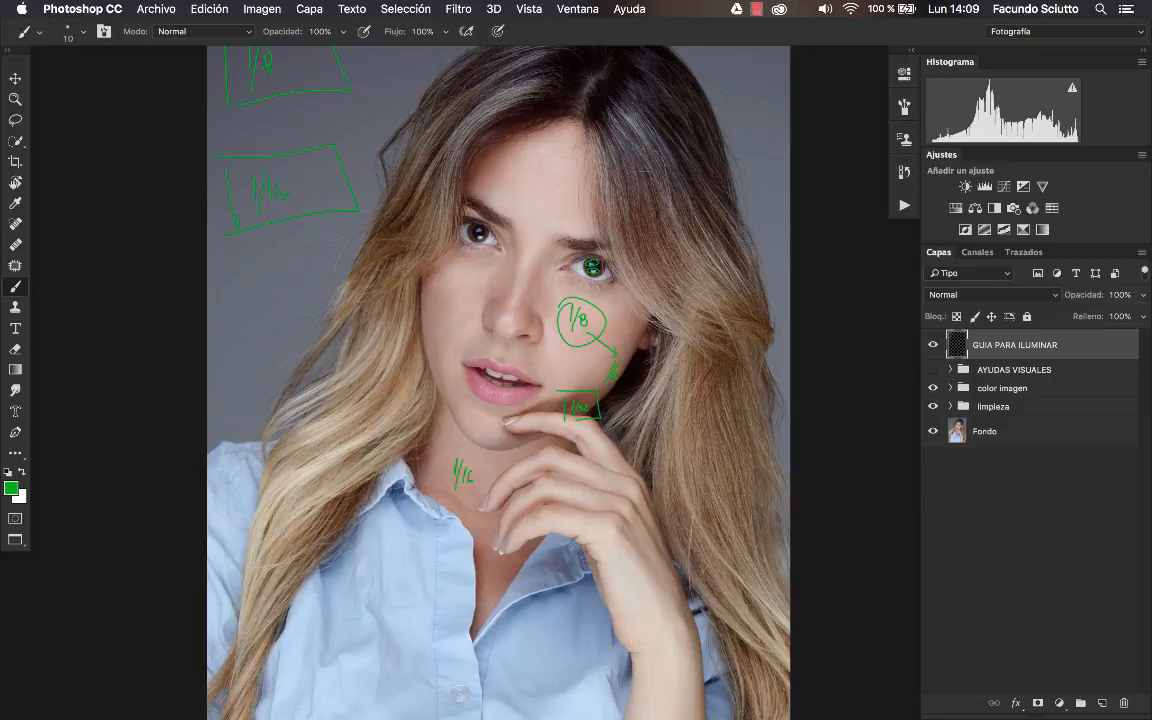
{"action": "left_click_drag", "start_coordinate": [507, 424], "coordinate": [600, 416]}
{"action": "left_click_drag", "start_coordinate": [258, 232], "coordinate": [487, 410]}
Draw four near-vertical lines and one bent line across the neck and hand, and hatch the chin shadow with green strokes.
{"action": "left_click_drag", "start_coordinate": [617, 658], "coordinate": [598, 512]}
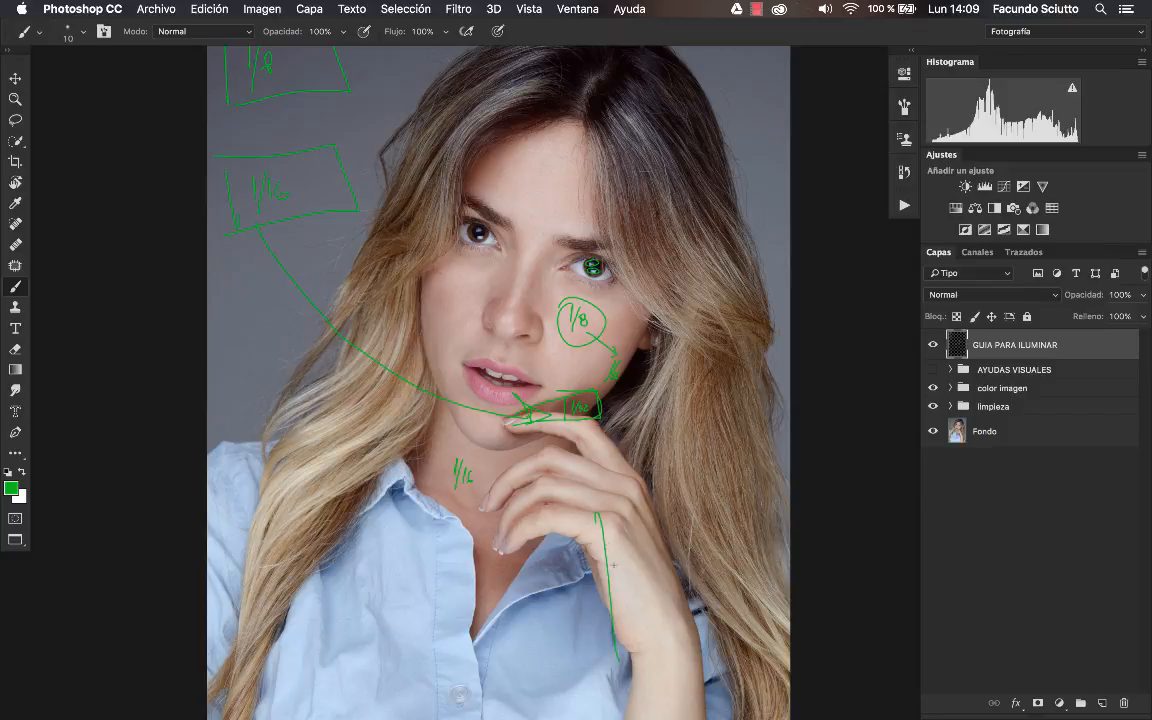
{"action": "left_click_drag", "start_coordinate": [530, 470], "coordinate": [560, 640]}
{"action": "left_click_drag", "start_coordinate": [477, 470], "coordinate": [482, 645]}
{"action": "left_click_drag", "start_coordinate": [633, 460], "coordinate": [657, 615]}
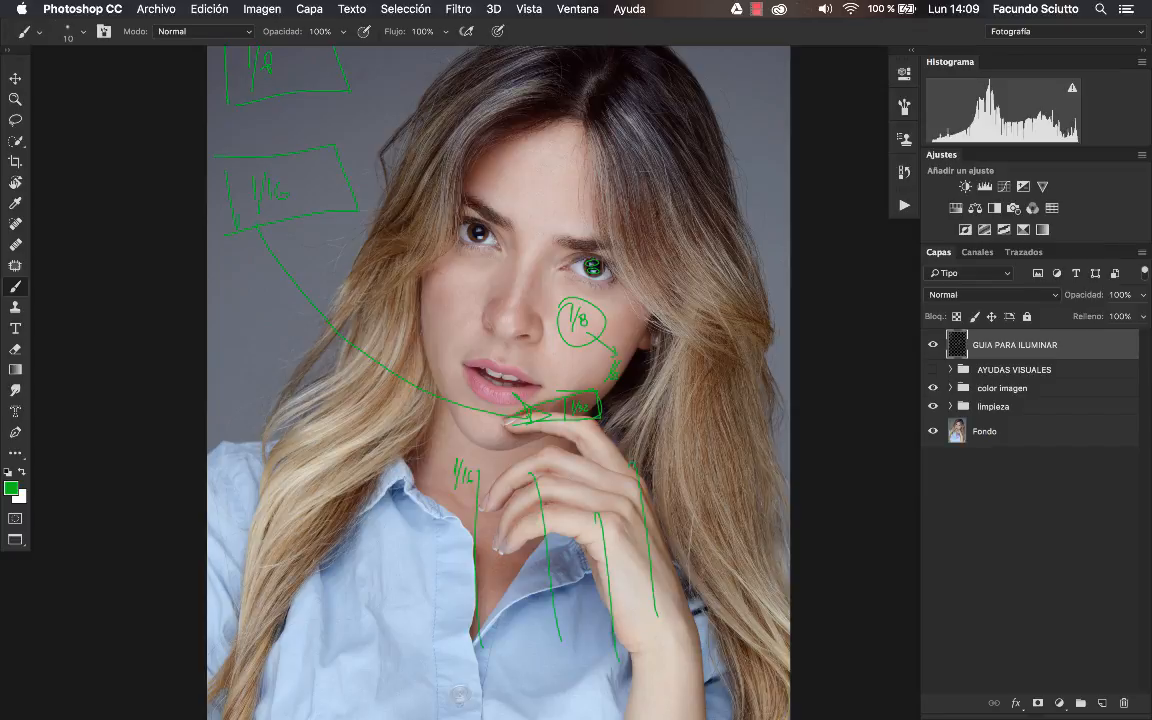
{"action": "mouse_move", "coordinate": [390, 518]}
{"action": "left_mouse_down"}
{"action": "mouse_move", "coordinate": [515, 449]}
{"action": "mouse_move", "coordinate": [745, 478]}
{"action": "left_mouse_up"}
{"action": "left_click_drag", "start_coordinate": [535, 412], "coordinate": [595, 398]}
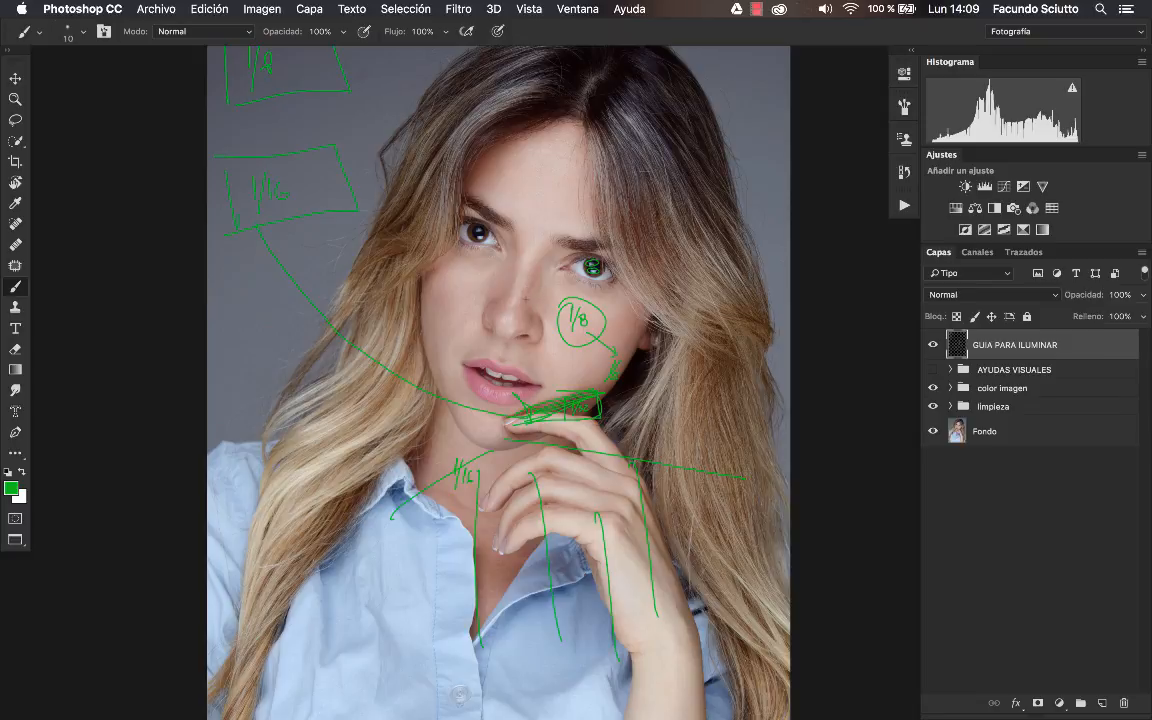
Delete the GUIA PARA ILUMINAR layer and add a new empty layer above the AYUDAS VISUALES group.
{"action": "left_click_drag", "start_coordinate": [527, 309], "coordinate": [540, 380]}
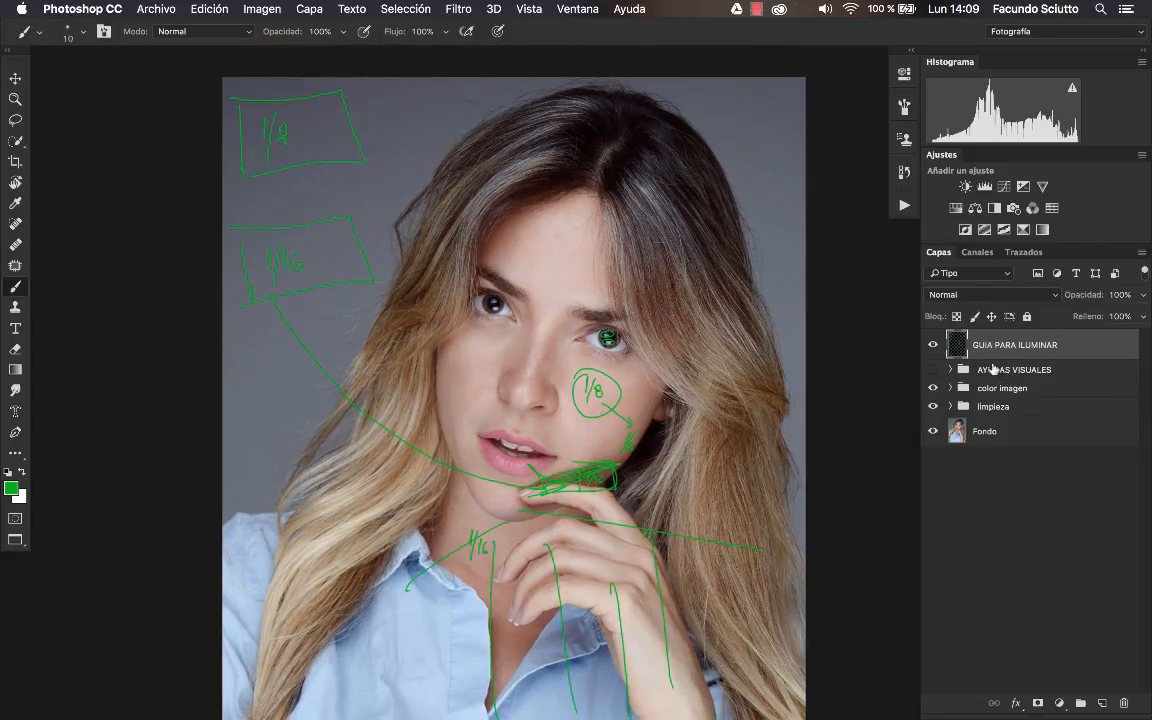
{"action": "key", "text": "Delete"}
{"action": "left_click", "coordinate": [1104, 703]}
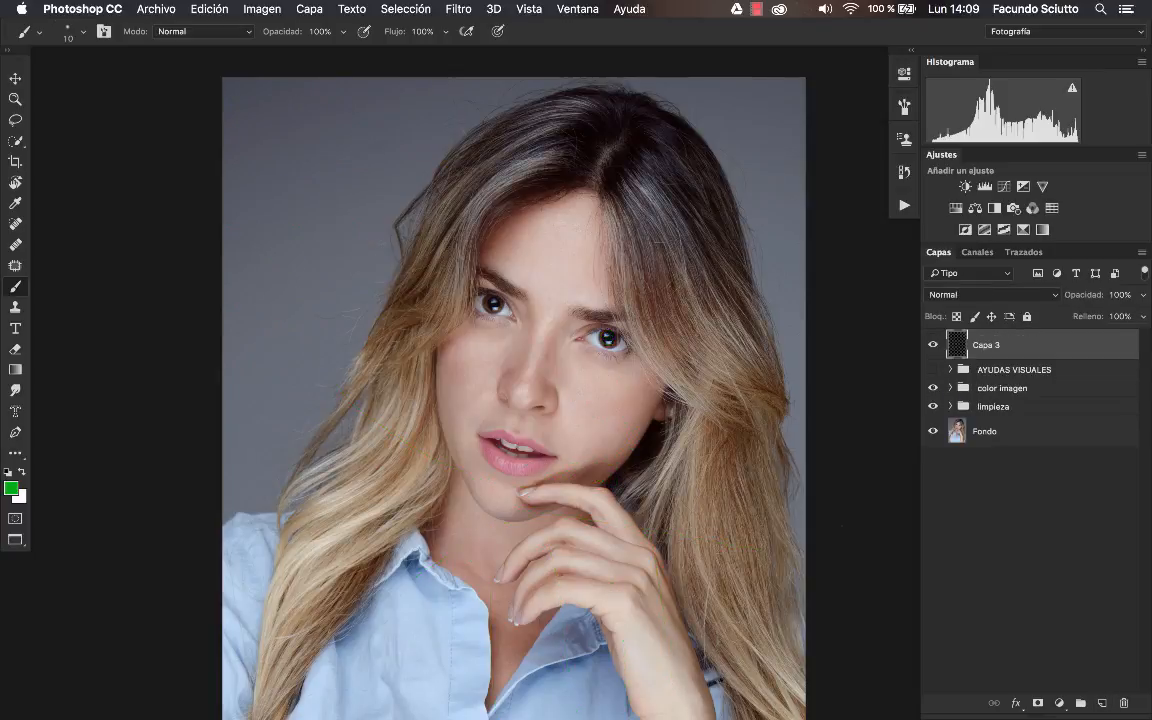
Outline a triangle on the forehead and a narrow strip along the nose bridge in magenta with a size 9 brush.
{"action": "key", "text": "z"}
{"action": "left_click", "coordinate": [560, 365]}
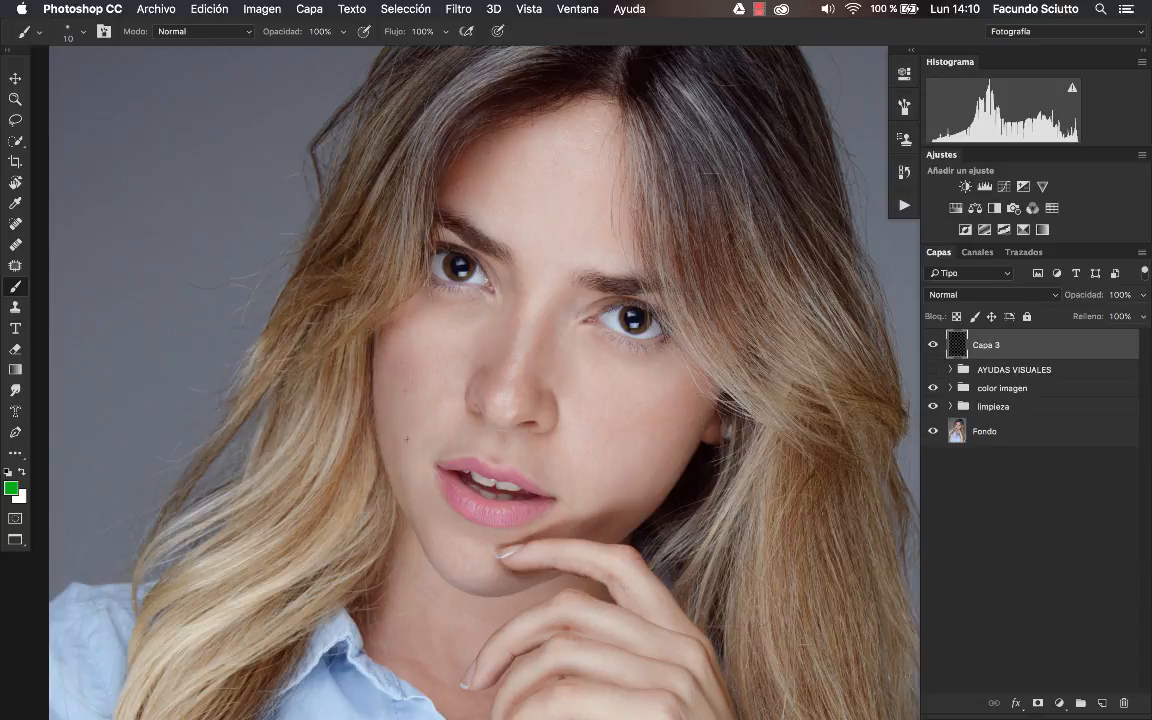
{"action": "key", "text": "z"}
{"action": "mouse_move", "coordinate": [554, 389]}
{"action": "left_mouse_down"}
{"action": "mouse_move", "coordinate": [470, 420]}
{"action": "mouse_move", "coordinate": [510, 341]}
{"action": "mouse_move", "coordinate": [619, 403]}
{"action": "mouse_move", "coordinate": [668, 396]}
{"action": "left_mouse_up"}
{"action": "key", "text": "b"}
{"action": "mouse_move", "coordinate": [615, 345]}
{"action": "left_mouse_down"}
{"action": "mouse_move", "coordinate": [586, 391]}
{"action": "mouse_move", "coordinate": [603, 375]}
{"action": "mouse_move", "coordinate": [560, 377]}
{"action": "left_mouse_up"}
{"action": "key", "text": "z"}
{"action": "key", "text": "b"}
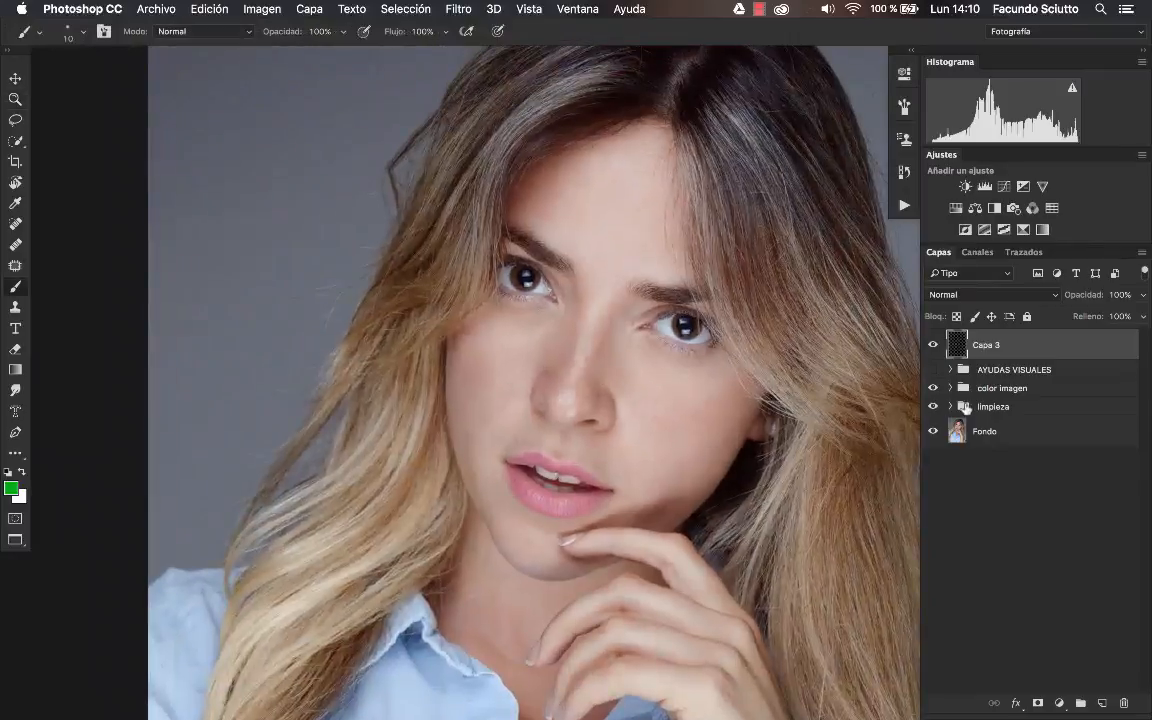
{"action": "left_click", "coordinate": [11, 488]}
{"action": "left_click_drag", "start_coordinate": [262, 155], "coordinate": [258, 80]}
{"action": "left_click", "coordinate": [395, 57]}
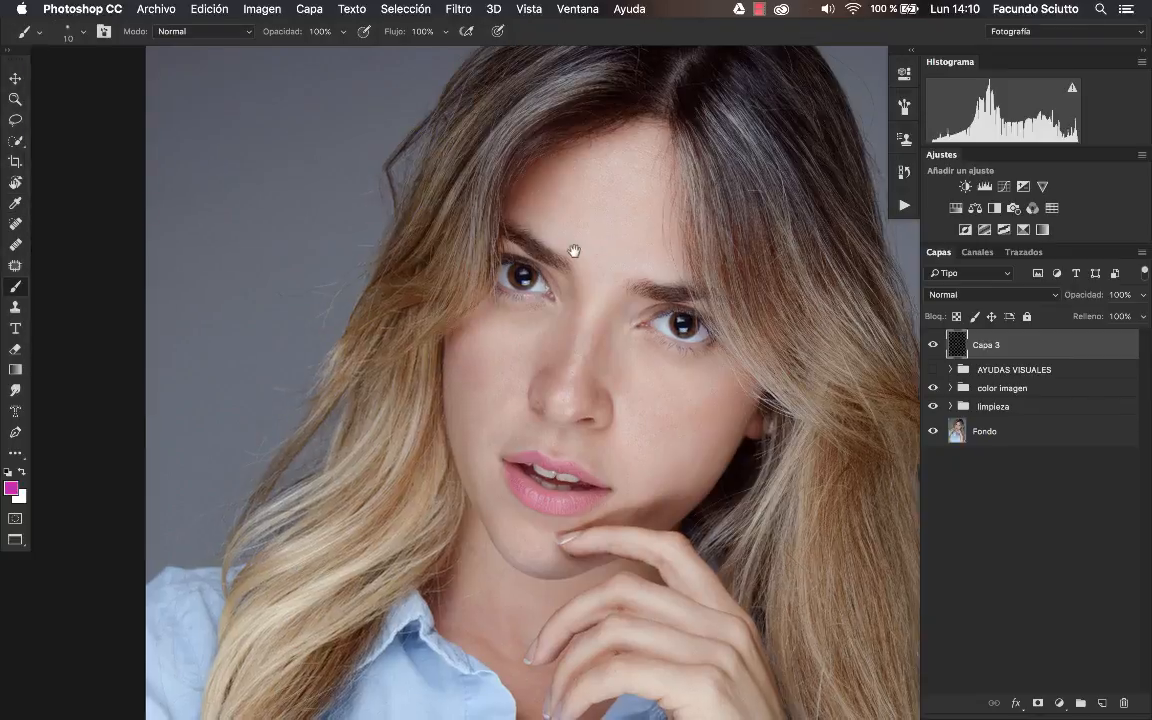
{"action": "scroll", "coordinate": [581, 239], "scroll_direction": "right", "scroll_amount": 2}
{"action": "mouse_move", "coordinate": [584, 219]}
{"action": "left_mouse_down"}
{"action": "mouse_move", "coordinate": [594, 216]}
{"action": "mouse_move", "coordinate": [578, 195]}
{"action": "left_mouse_up"}
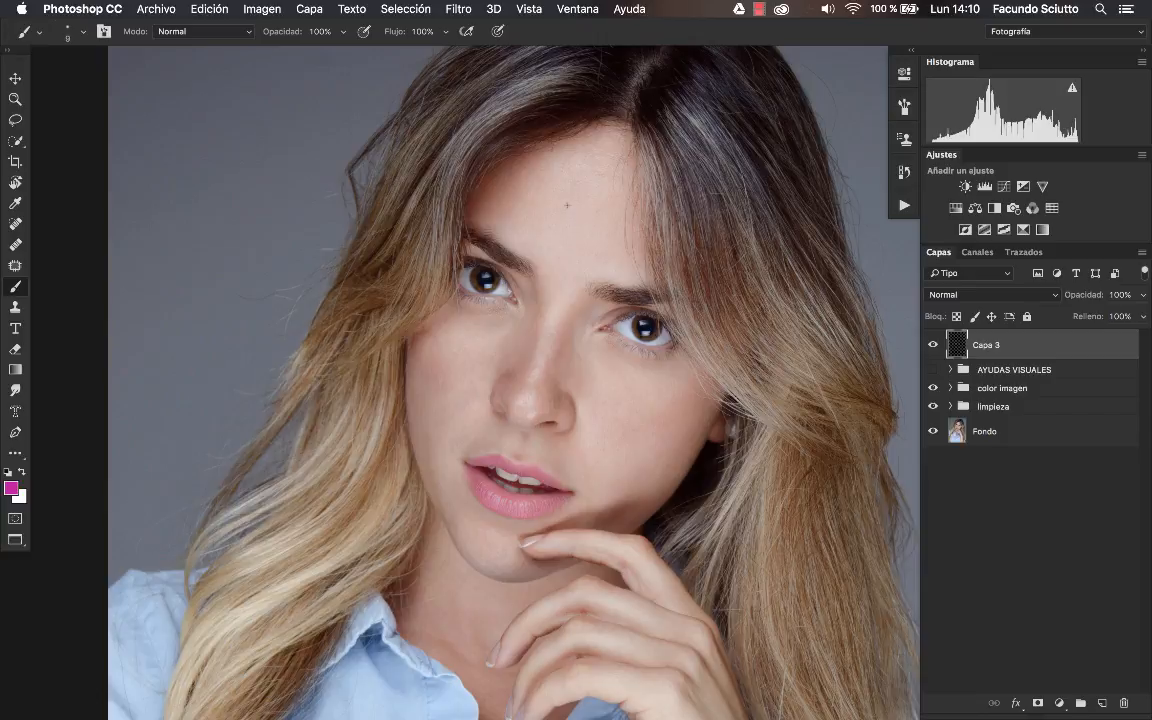
{"action": "mouse_move", "coordinate": [585, 140]}
{"action": "left_mouse_down"}
{"action": "mouse_move", "coordinate": [504, 210]}
{"action": "mouse_move", "coordinate": [509, 238]}
{"action": "mouse_move", "coordinate": [622, 273]}
{"action": "mouse_move", "coordinate": [610, 150]}
{"action": "mouse_move", "coordinate": [570, 154]}
{"action": "left_mouse_up"}
{"action": "mouse_move", "coordinate": [553, 293]}
{"action": "left_mouse_down"}
{"action": "mouse_move", "coordinate": [536, 340]}
{"action": "mouse_move", "coordinate": [538, 392]}
{"action": "mouse_move", "coordinate": [563, 287]}
{"action": "left_mouse_up"}
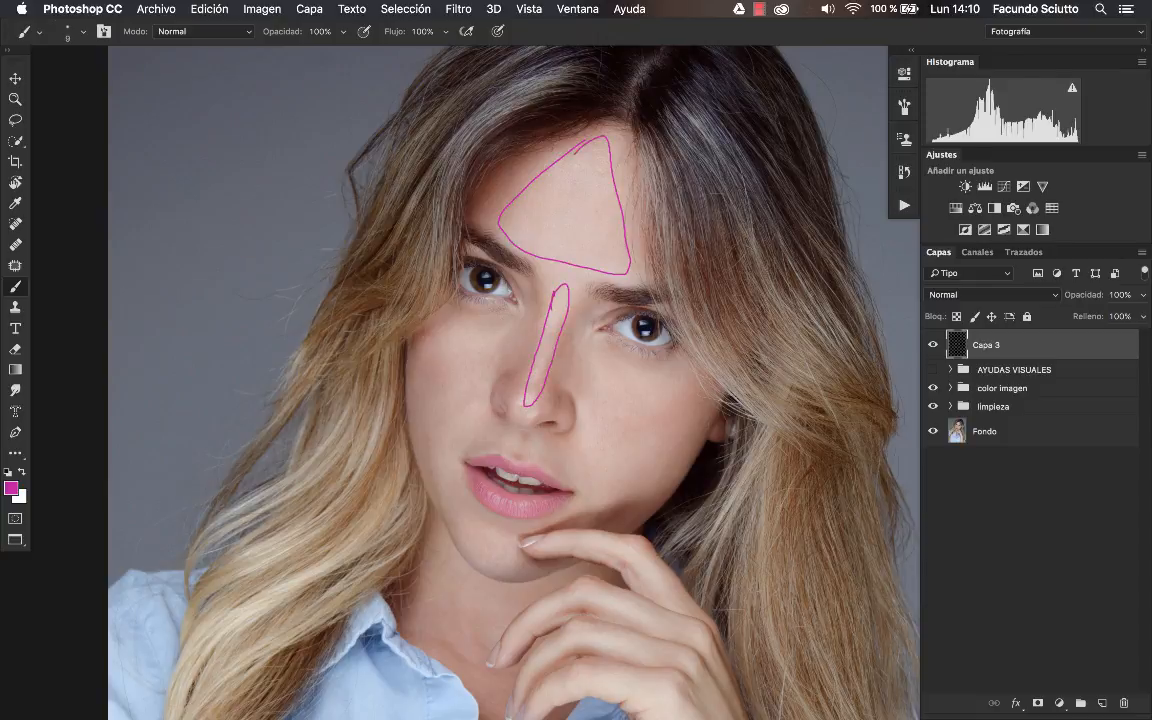
Outline a tapered light zone on each cheek and a small oval on the chin.
{"action": "mouse_move", "coordinate": [592, 347]}
{"action": "left_mouse_down"}
{"action": "mouse_move", "coordinate": [638, 368]}
{"action": "mouse_move", "coordinate": [697, 371]}
{"action": "mouse_move", "coordinate": [624, 495]}
{"action": "mouse_move", "coordinate": [584, 491]}
{"action": "left_mouse_up"}
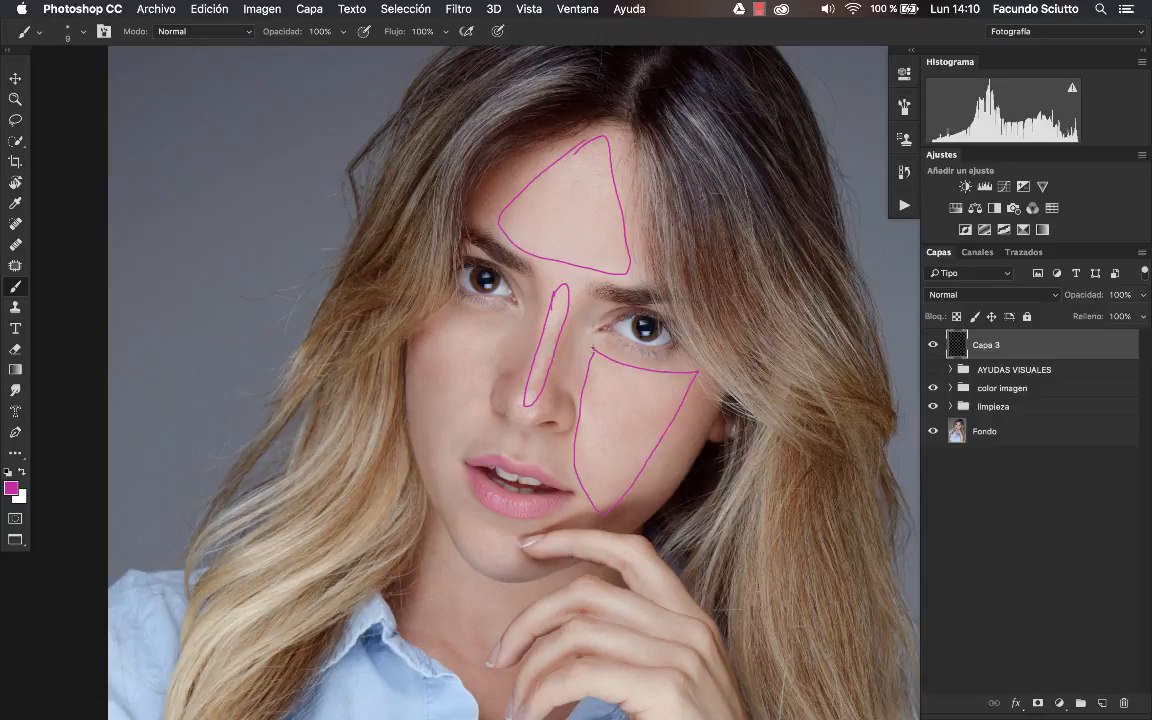
{"action": "key", "text": "super+z"}
{"action": "mouse_move", "coordinate": [593, 355]}
{"action": "left_mouse_down"}
{"action": "mouse_move", "coordinate": [691, 381]}
{"action": "mouse_move", "coordinate": [676, 423]}
{"action": "mouse_move", "coordinate": [606, 505]}
{"action": "mouse_move", "coordinate": [591, 504]}
{"action": "mouse_move", "coordinate": [582, 357]}
{"action": "left_mouse_up"}
{"action": "mouse_move", "coordinate": [433, 323]}
{"action": "left_mouse_down"}
{"action": "mouse_move", "coordinate": [505, 328]}
{"action": "mouse_move", "coordinate": [447, 462]}
{"action": "mouse_move", "coordinate": [433, 324]}
{"action": "left_mouse_up"}
{"action": "mouse_move", "coordinate": [500, 528]}
{"action": "left_mouse_down"}
{"action": "mouse_move", "coordinate": [471, 544]}
{"action": "mouse_move", "coordinate": [513, 562]}
{"action": "mouse_move", "coordinate": [502, 530]}
{"action": "left_mouse_up"}
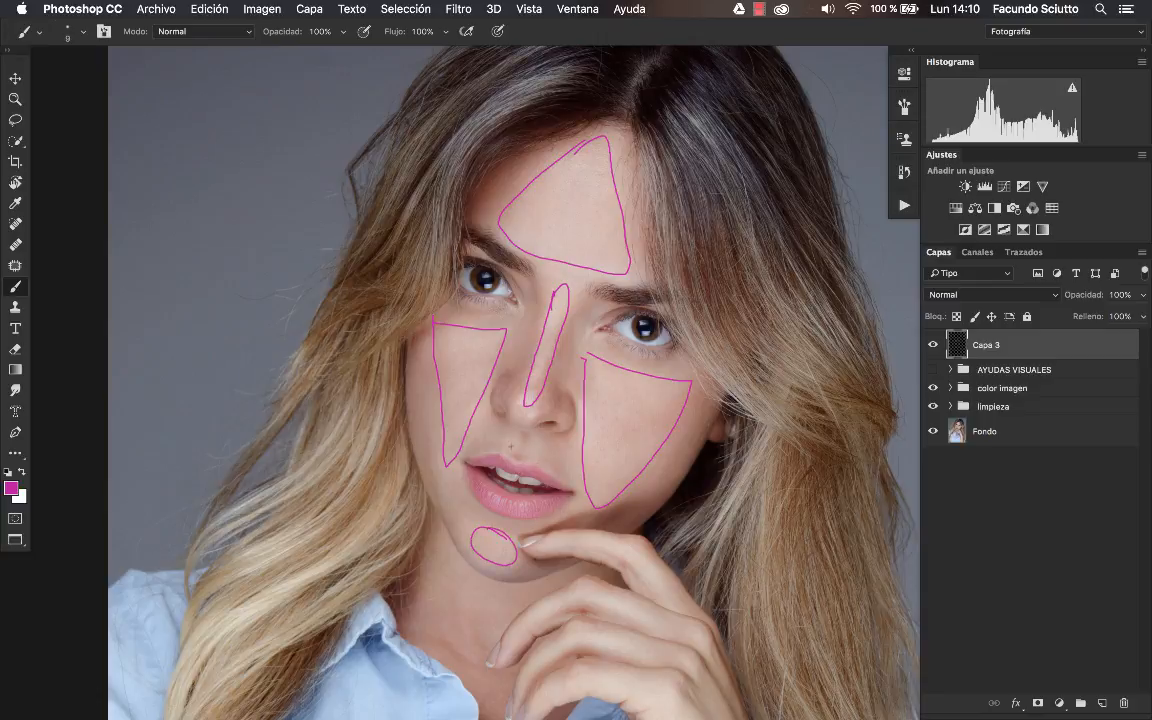
Write "Luz" in the cheek zone beside the dark-haired side and draw a curved line across the upper part of both cheek zones.
{"action": "mouse_move", "coordinate": [601, 396]}
{"action": "left_mouse_down"}
{"action": "mouse_move", "coordinate": [613, 410]}
{"action": "mouse_move", "coordinate": [648, 411]}
{"action": "left_mouse_up"}
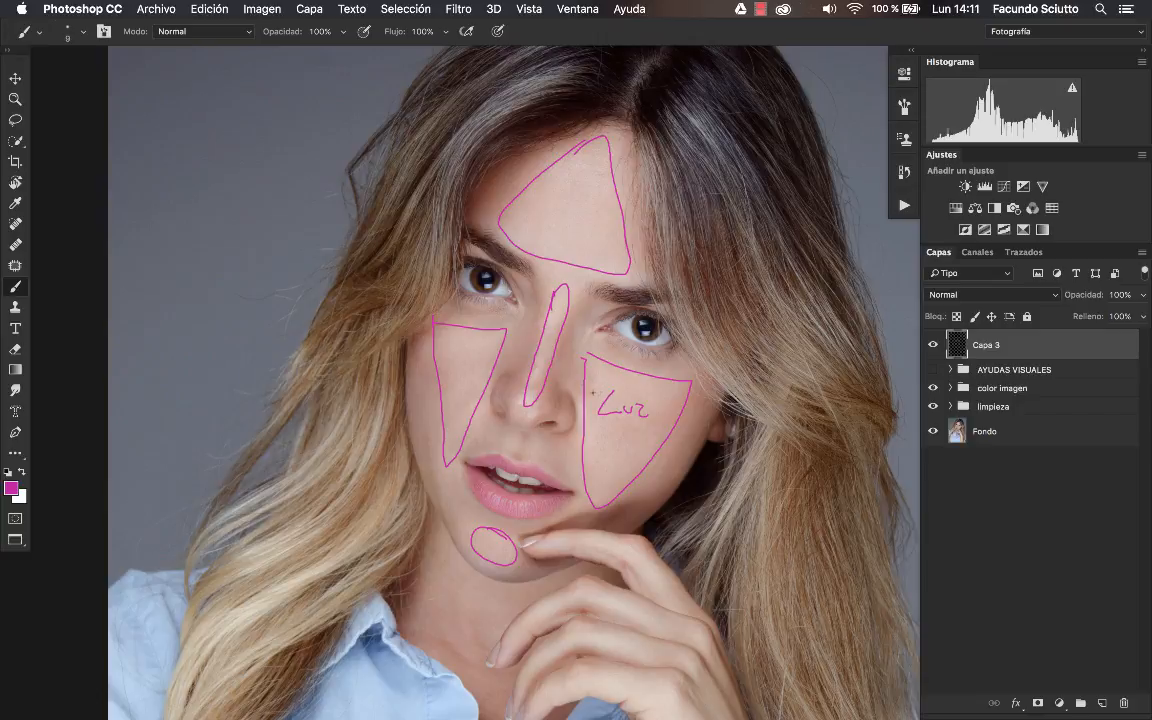
{"action": "left_click_drag", "start_coordinate": [593, 392], "coordinate": [664, 410]}
{"action": "left_click_drag", "start_coordinate": [437, 348], "coordinate": [495, 372]}
{"action": "mouse_move", "coordinate": [420, 372]}
{"action": "left_mouse_down"}
{"action": "mouse_move", "coordinate": [433, 389]}
{"action": "mouse_move", "coordinate": [419, 380]}
{"action": "left_mouse_up"}
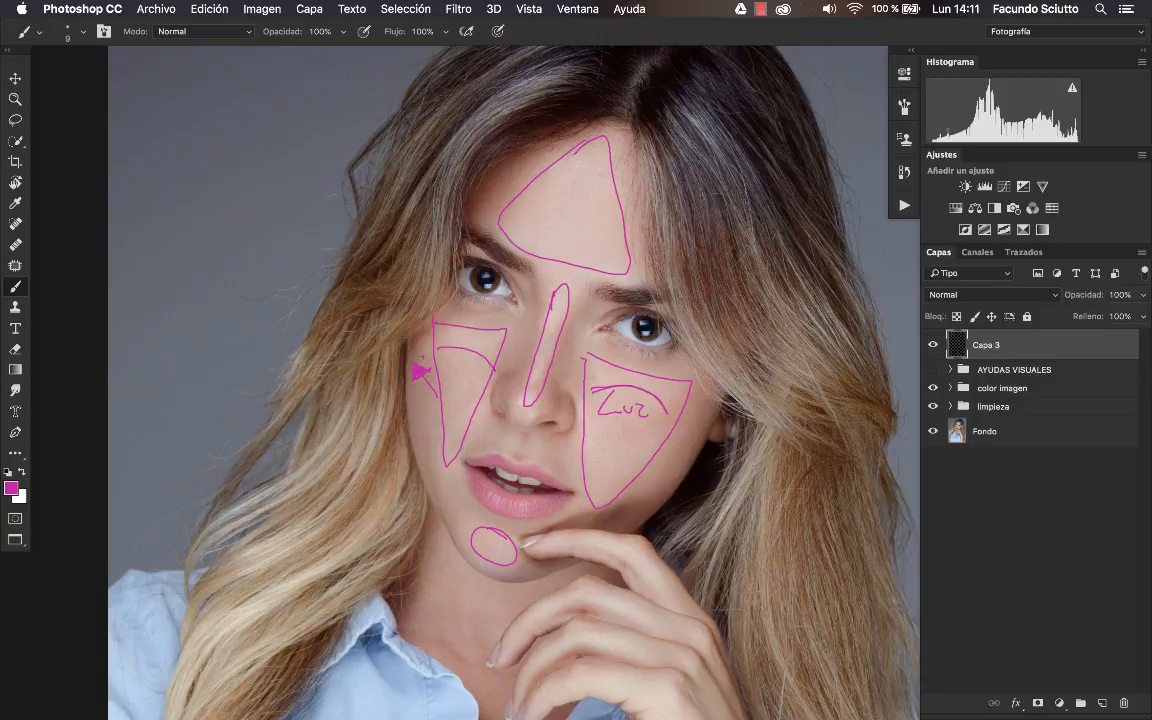
{"action": "key", "text": "super+z"}
{"action": "key", "text": "super+alt+z"}
Outline a thin light zone under the outer end of each eyebrow and two small ovals above the upper lip.
{"action": "left_click_drag", "start_coordinate": [455, 243], "coordinate": [486, 255]}
{"action": "left_click_drag", "start_coordinate": [580, 286], "coordinate": [696, 319]}
{"action": "key", "text": "super+z"}
{"action": "mouse_move", "coordinate": [505, 437]}
{"action": "left_mouse_down"}
{"action": "mouse_move", "coordinate": [527, 450]}
{"action": "mouse_move", "coordinate": [532, 434]}
{"action": "left_mouse_up"}
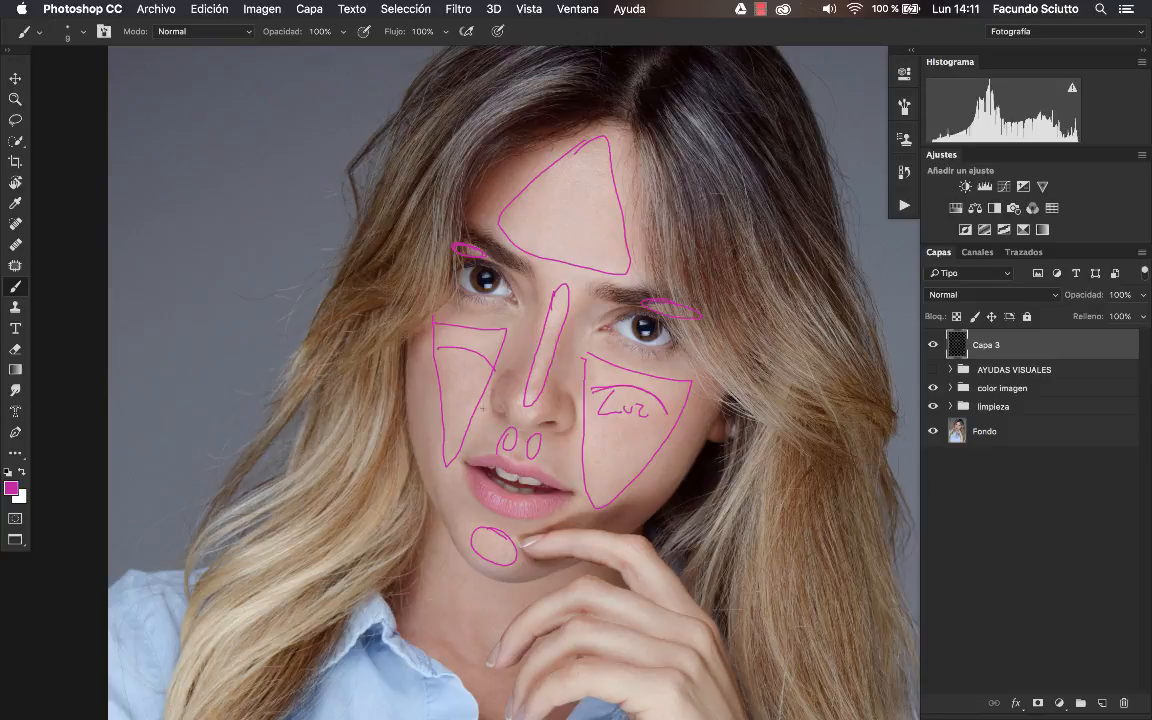
Write "Luz = 9 zonas" on the grey background beside the hair and underline the zone count.
{"action": "left_click_drag", "start_coordinate": [205, 155], "coordinate": [251, 254]}
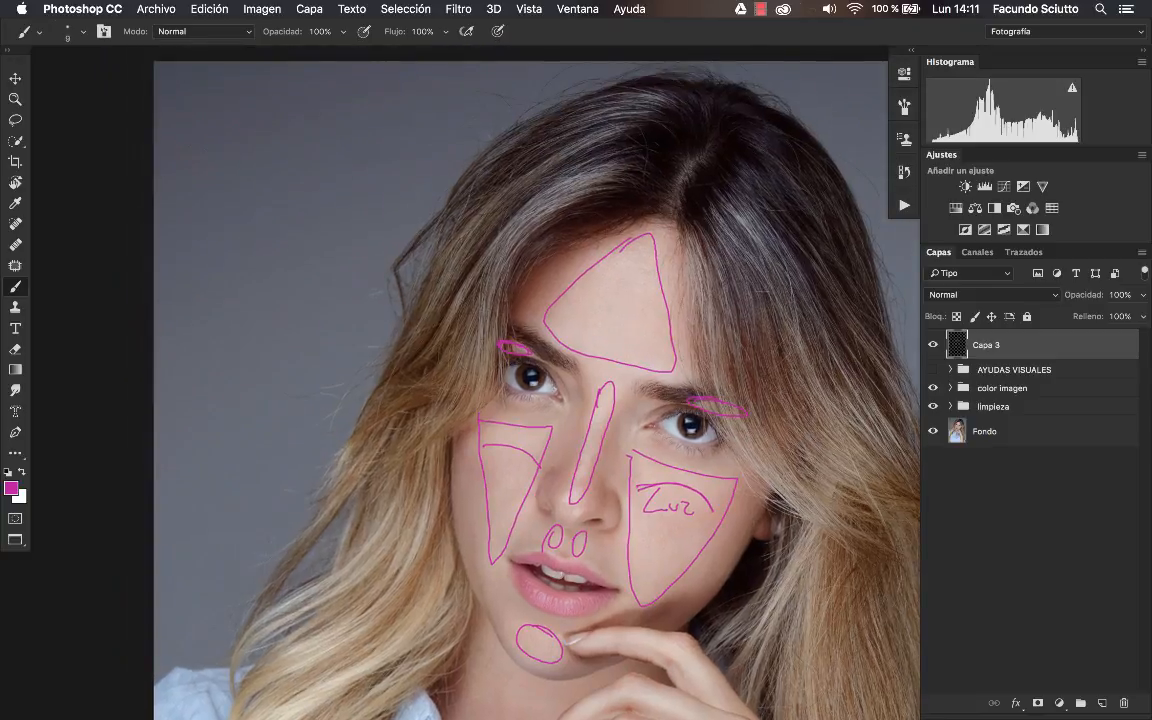
{"action": "key", "text": "super+z"}
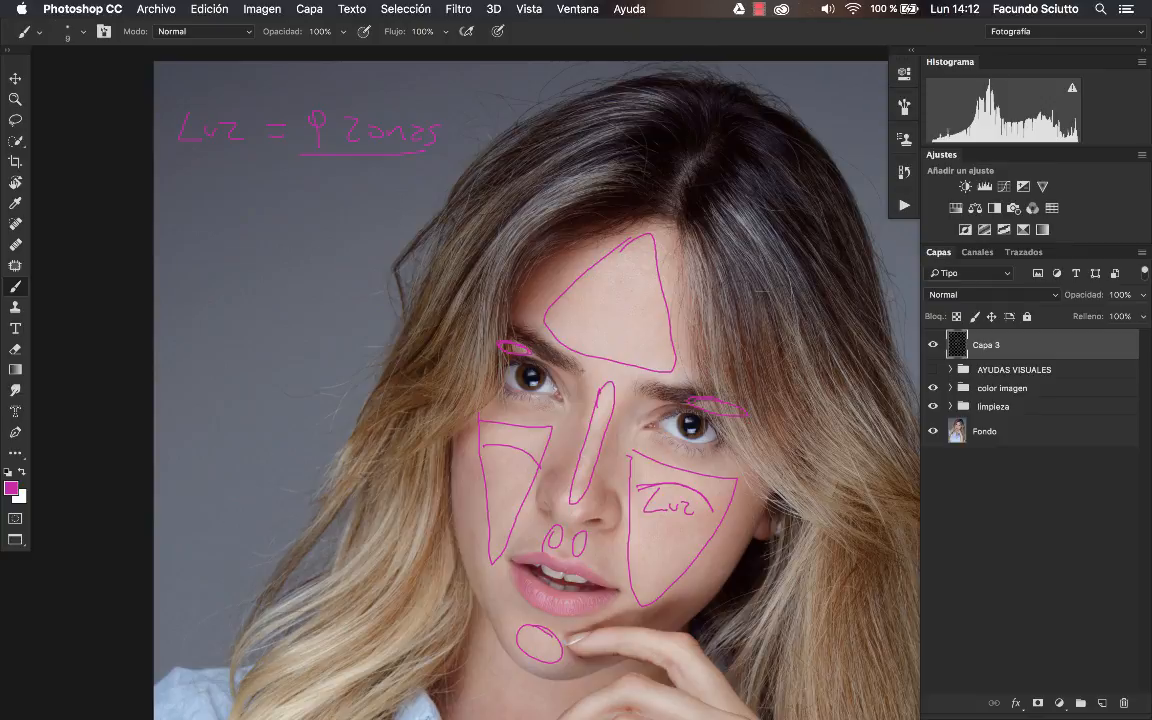
Draw a curved magenta highlight line along each of the four fingers, extending the lowest one down the back of the hand.
{"action": "scroll", "coordinate": [555, 309], "scroll_direction": "down", "scroll_amount": 2}
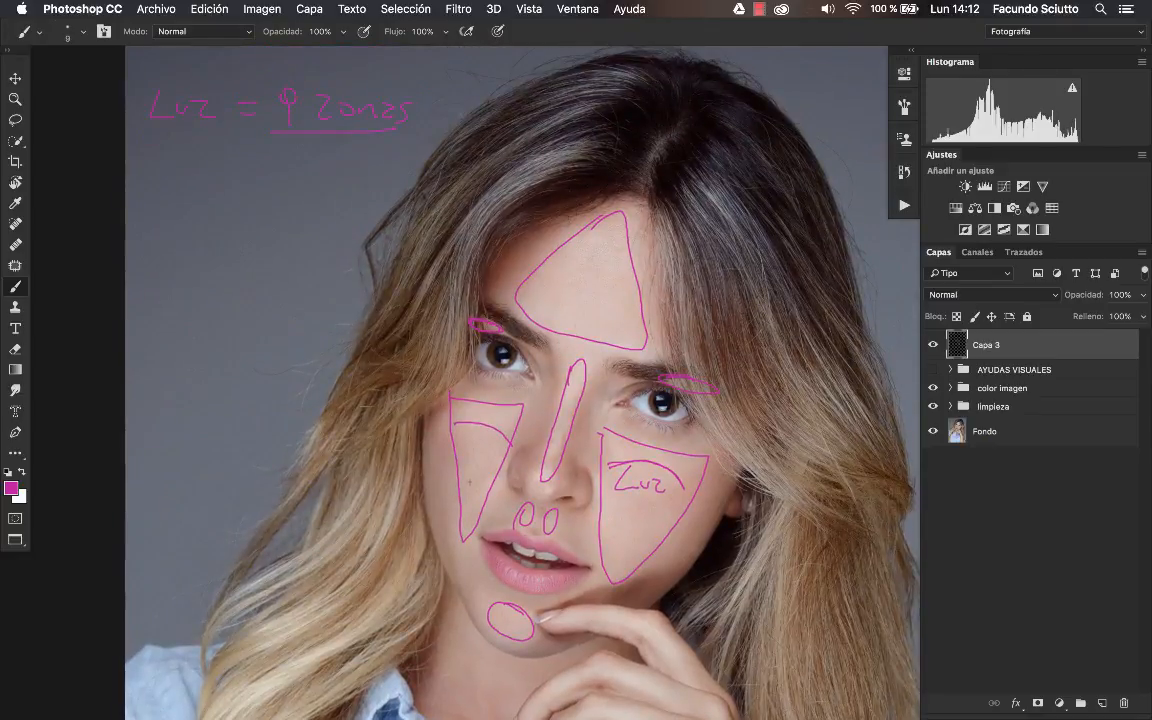
{"action": "scroll", "coordinate": [565, 304], "scroll_direction": "down", "scroll_amount": 3}
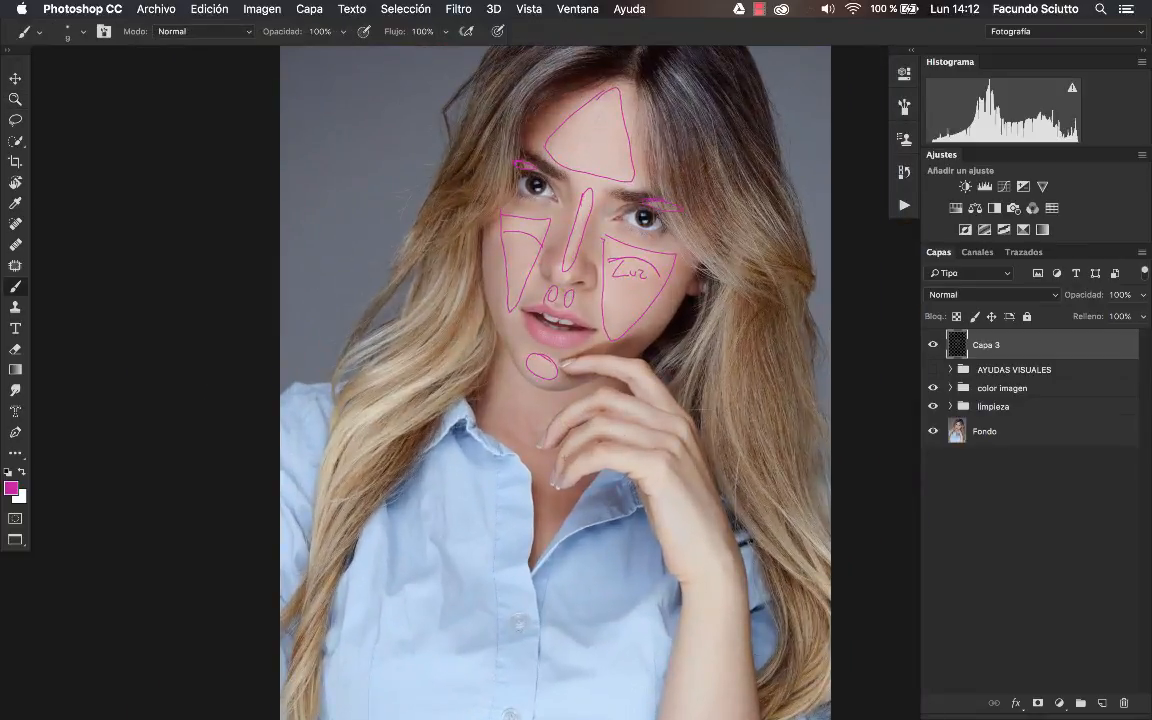
{"action": "left_click_drag", "start_coordinate": [562, 420], "coordinate": [660, 416]}
{"action": "left_click_drag", "start_coordinate": [564, 455], "coordinate": [652, 441]}
{"action": "left_click_drag", "start_coordinate": [588, 362], "coordinate": [668, 398]}
{"action": "mouse_move", "coordinate": [517, 418]}
{"action": "left_mouse_down"}
{"action": "mouse_move", "coordinate": [606, 422]}
{"action": "mouse_move", "coordinate": [648, 502]}
{"action": "left_mouse_up"}
Enlarge the brush to 55 and paint a thick magenta highlight line from the hand down the forearm.
{"action": "scroll", "coordinate": [581, 334], "scroll_direction": "down", "scroll_amount": 5}
{"action": "scroll", "coordinate": [581, 334], "scroll_direction": "right", "scroll_amount": 3}
{"action": "key", "text": "bracketright"}
{"action": "key", "text": "bracketright"}
{"action": "key", "text": "bracketright"}
{"action": "key", "text": "bracketright"}
{"action": "key", "text": "bracketright"}
{"action": "mouse_move", "coordinate": [540, 265]}
{"action": "left_mouse_down"}
{"action": "mouse_move", "coordinate": [584, 379]}
{"action": "mouse_move", "coordinate": [565, 550]}
{"action": "left_mouse_up"}
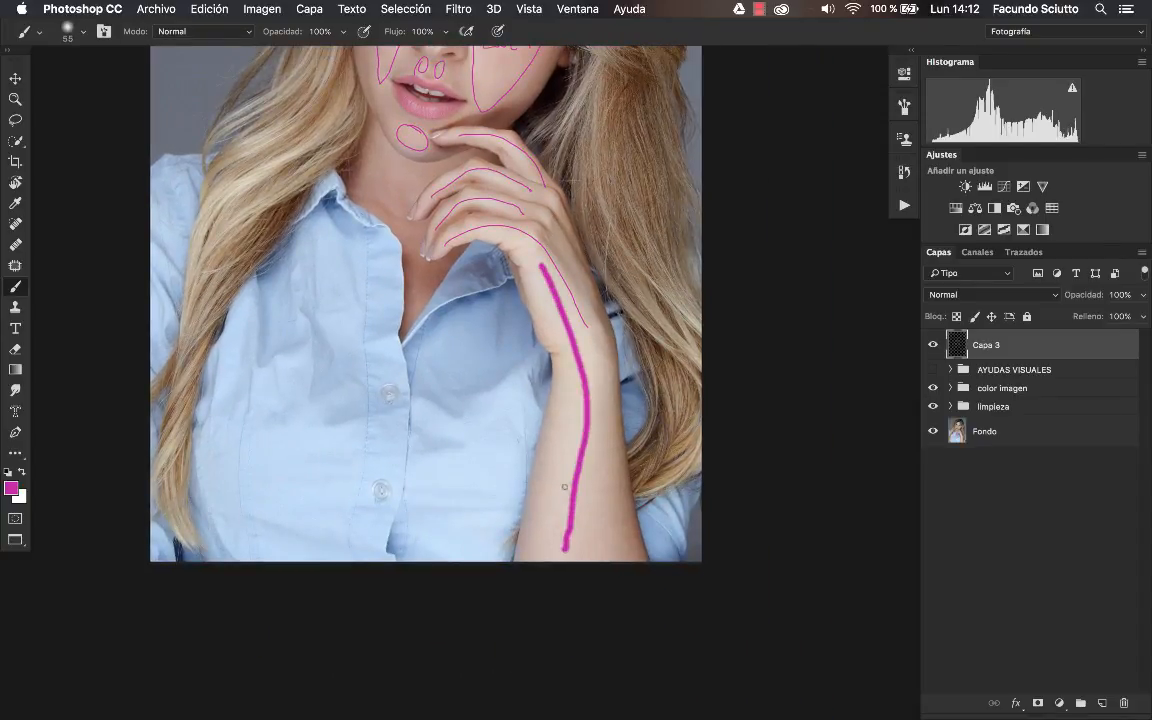
Paint shadow strokes down the outer edge of both cheeks in red-orange ad4727 with a size 168 brush.
{"action": "scroll", "coordinate": [564, 502], "scroll_direction": "up", "scroll_amount": 8}
{"action": "scroll", "coordinate": [564, 502], "scroll_direction": "left", "scroll_amount": 2}
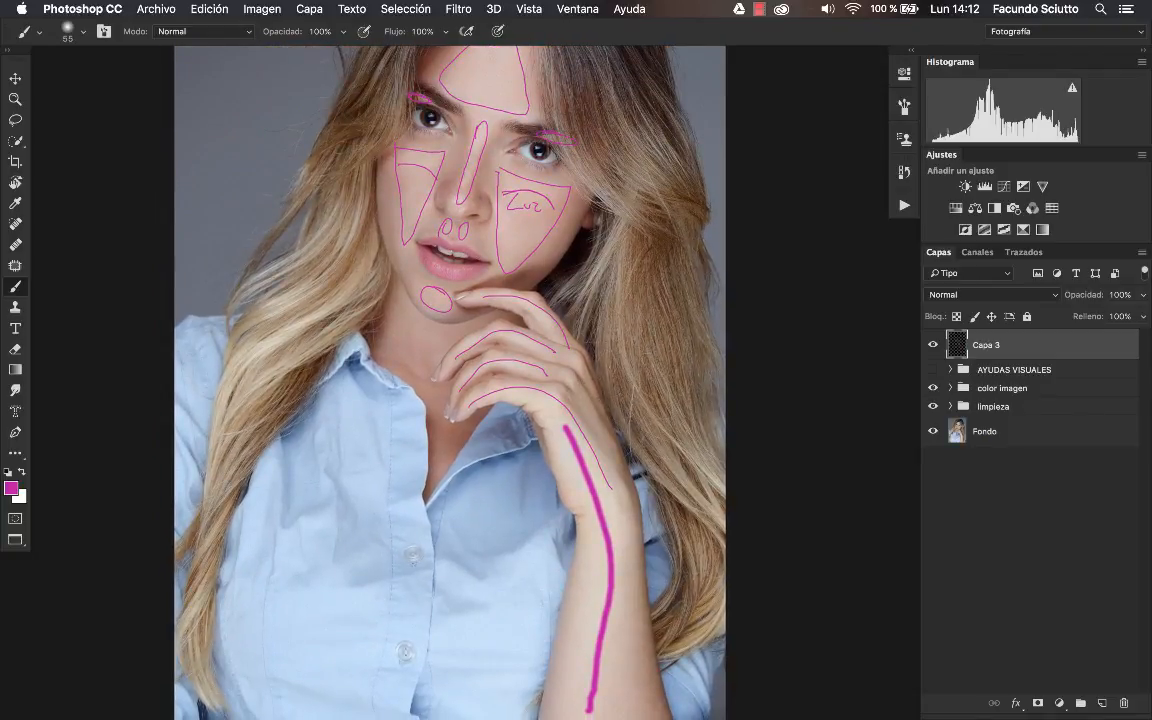
{"action": "scroll", "coordinate": [412, 265], "scroll_direction": "up", "scroll_amount": 8}
{"action": "scroll", "coordinate": [412, 265], "scroll_direction": "left", "scroll_amount": 4}
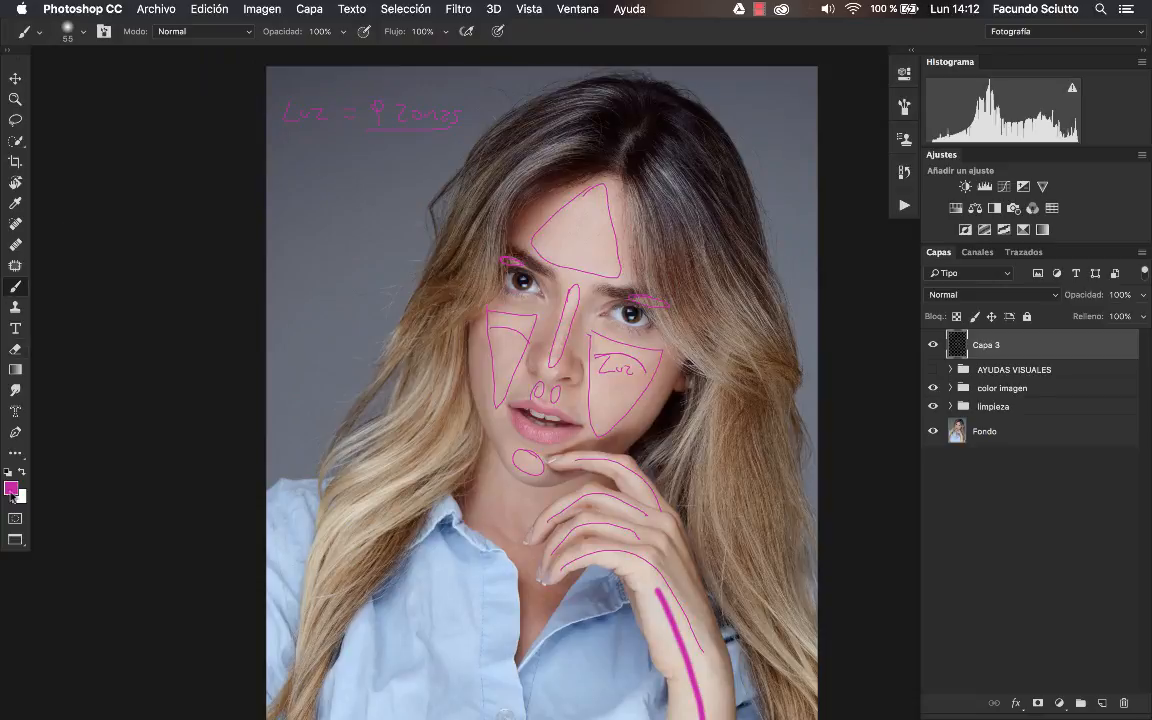
{"action": "left_click", "coordinate": [11, 488]}
{"action": "left_click_drag", "start_coordinate": [252, 191], "coordinate": [252, 242]}
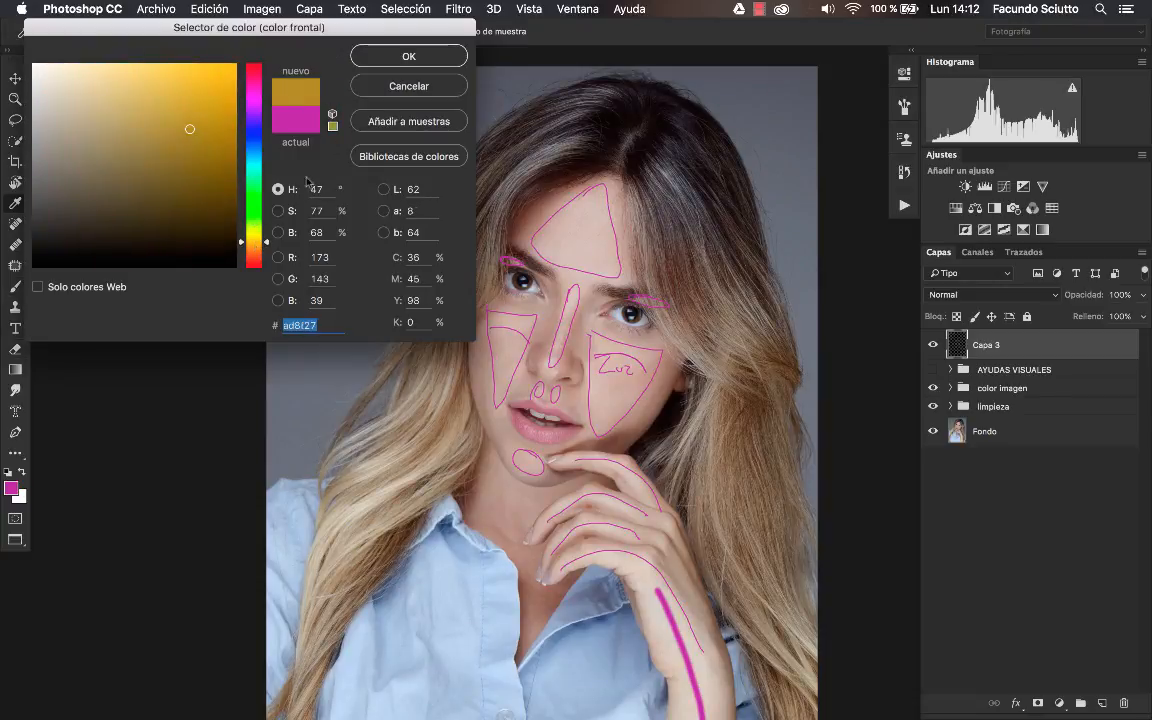
{"action": "left_click", "coordinate": [356, 56]}
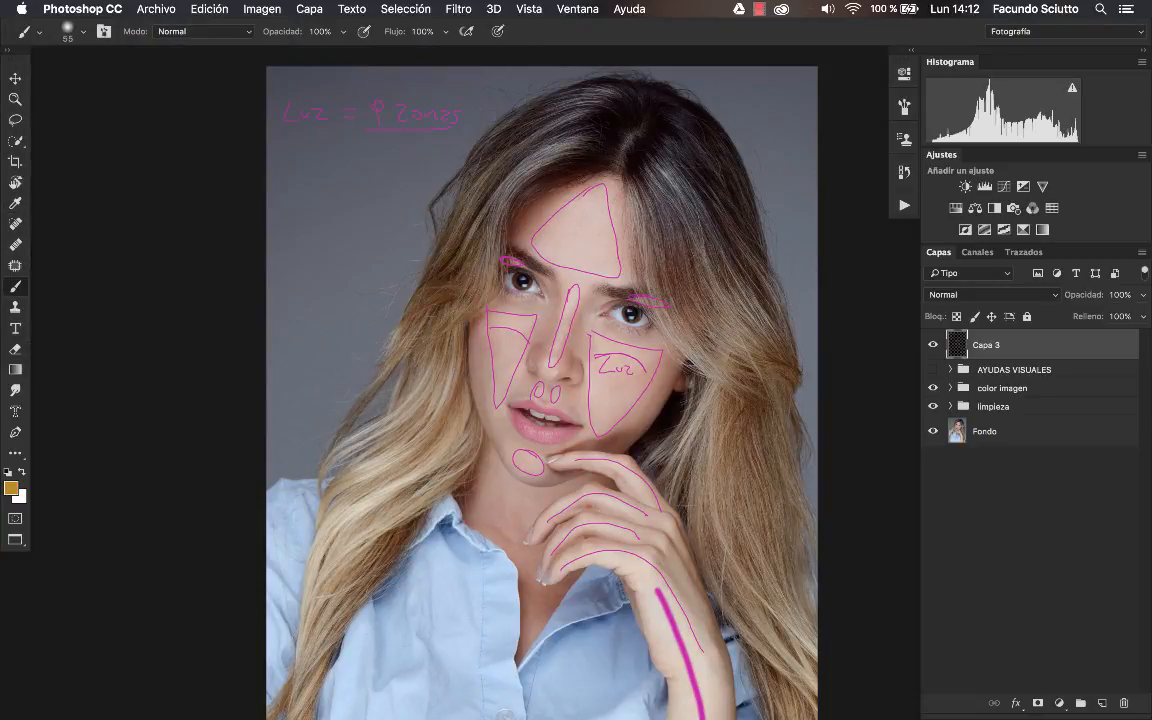
{"action": "left_click", "coordinate": [11, 488]}
{"action": "left_click_drag", "start_coordinate": [246, 232], "coordinate": [246, 258]}
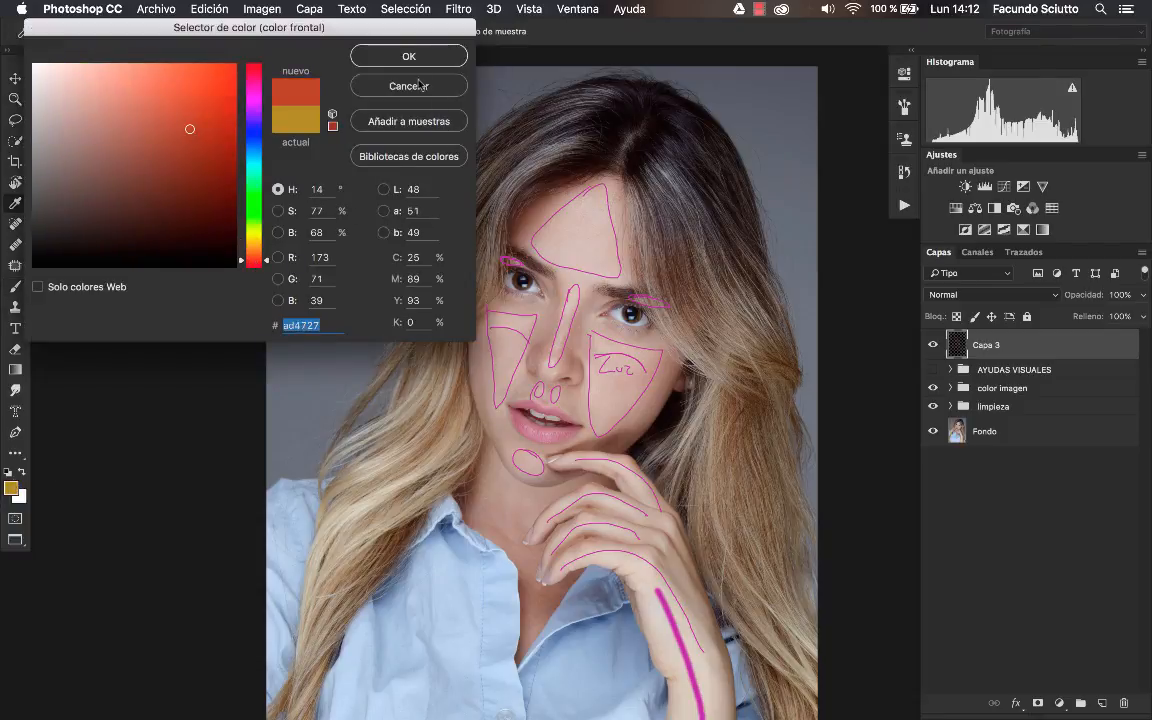
{"action": "left_click", "coordinate": [378, 53]}
{"action": "mouse_move", "coordinate": [476, 339]}
{"action": "left_mouse_down"}
{"action": "mouse_move", "coordinate": [492, 337]}
{"action": "mouse_move", "coordinate": [479, 416]}
{"action": "left_mouse_up"}
{"action": "left_click_drag", "start_coordinate": [674, 370], "coordinate": [628, 436]}
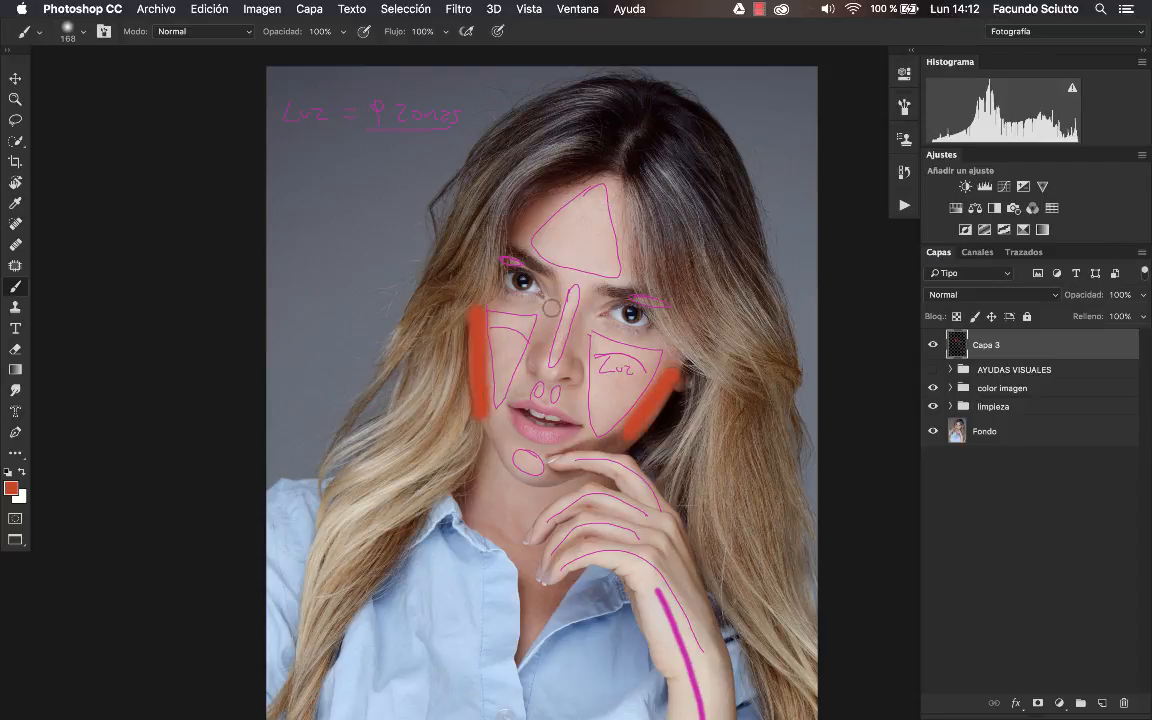
Paint red-orange shadow strokes down both sides of the nose bridge and along both sides of the forehead triangle.
{"action": "left_click_drag", "start_coordinate": [555, 305], "coordinate": [538, 344]}
{"action": "left_click_drag", "start_coordinate": [581, 306], "coordinate": [575, 362]}
{"action": "mouse_move", "coordinate": [516, 243]}
{"action": "left_mouse_down"}
{"action": "mouse_move", "coordinate": [580, 189]}
{"action": "mouse_move", "coordinate": [631, 270]}
{"action": "left_mouse_up"}
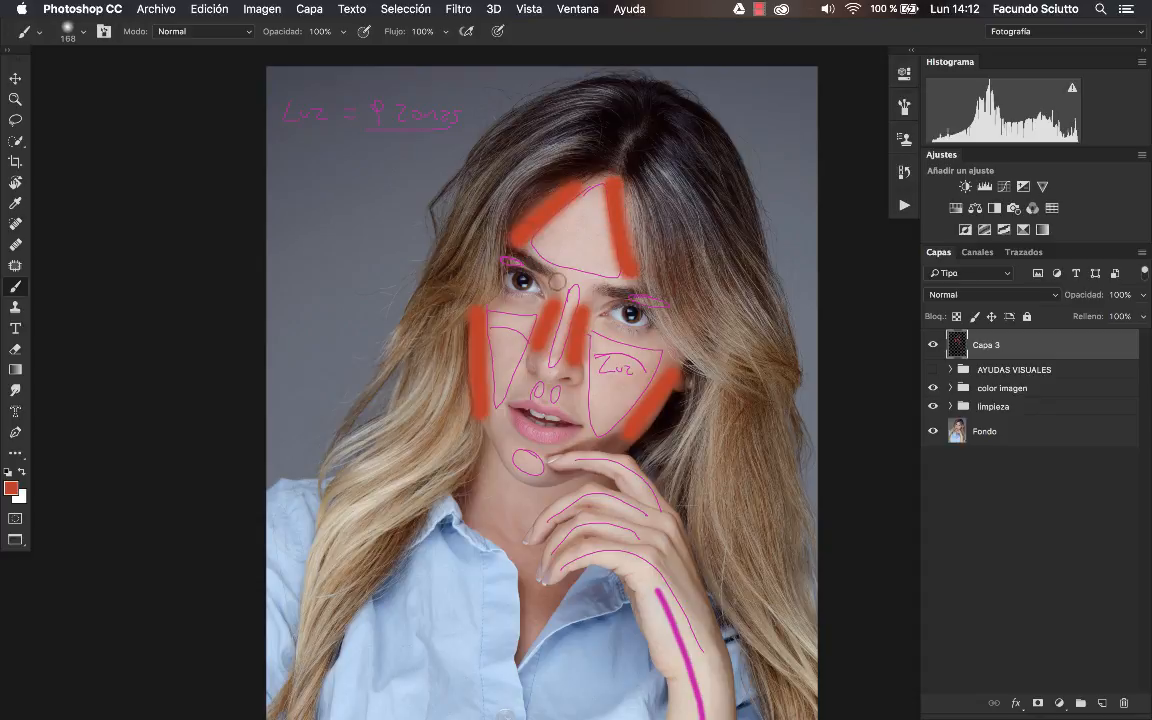
Paint shadow strokes along the jaw and under the chin with a size 102 brush, and around the base of the nose.
{"action": "left_click_drag", "start_coordinate": [527, 302], "coordinate": [480, 302]}
{"action": "left_click_drag", "start_coordinate": [479, 418], "coordinate": [558, 489]}
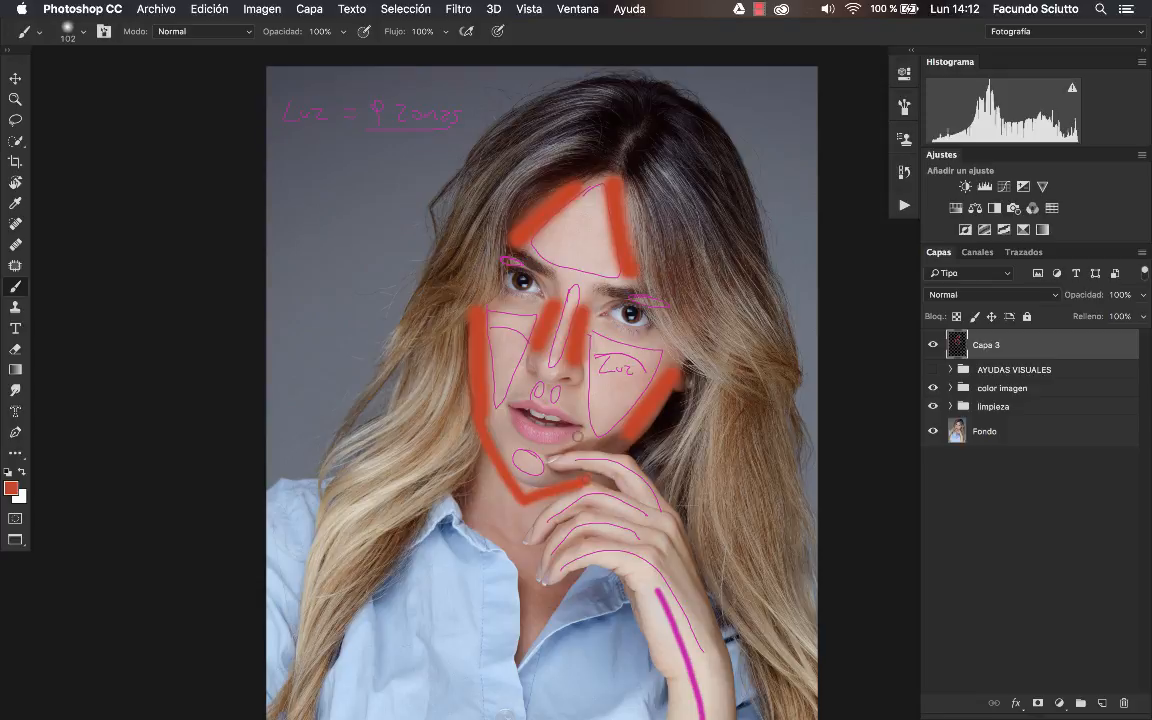
{"action": "left_click_drag", "start_coordinate": [523, 358], "coordinate": [538, 383]}
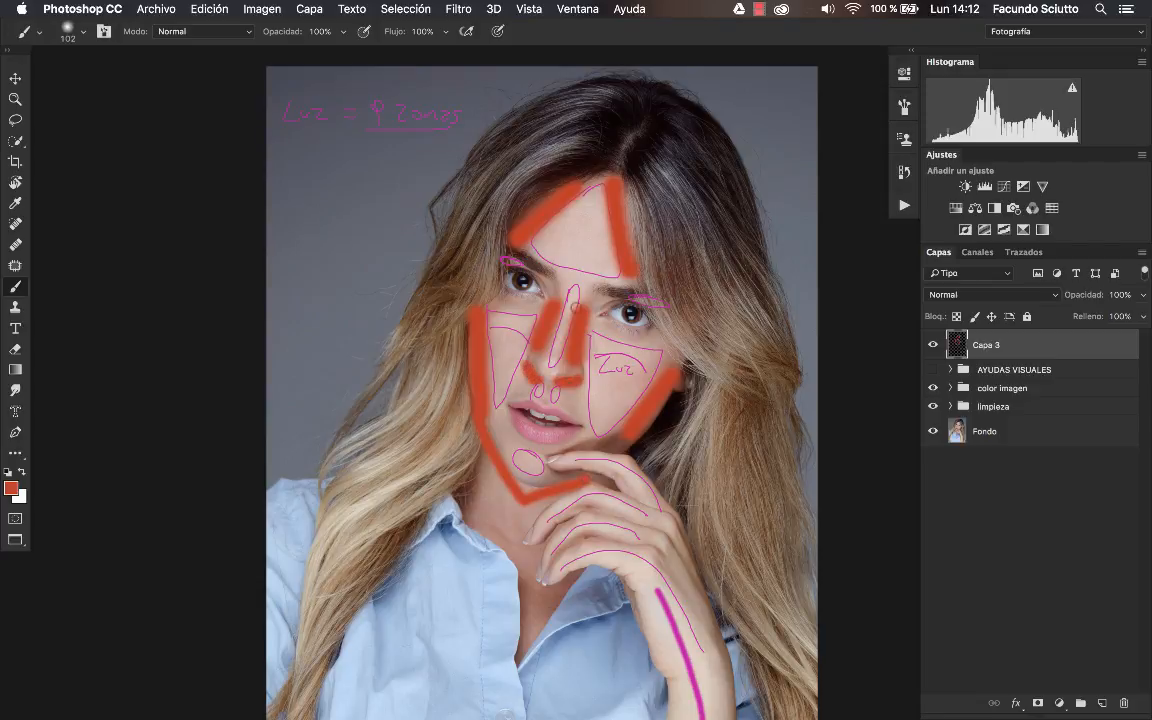
Paint red-orange shadow strokes over both eyebrows and beneath the model's right eye.
{"action": "left_click_drag", "start_coordinate": [506, 244], "coordinate": [552, 268]}
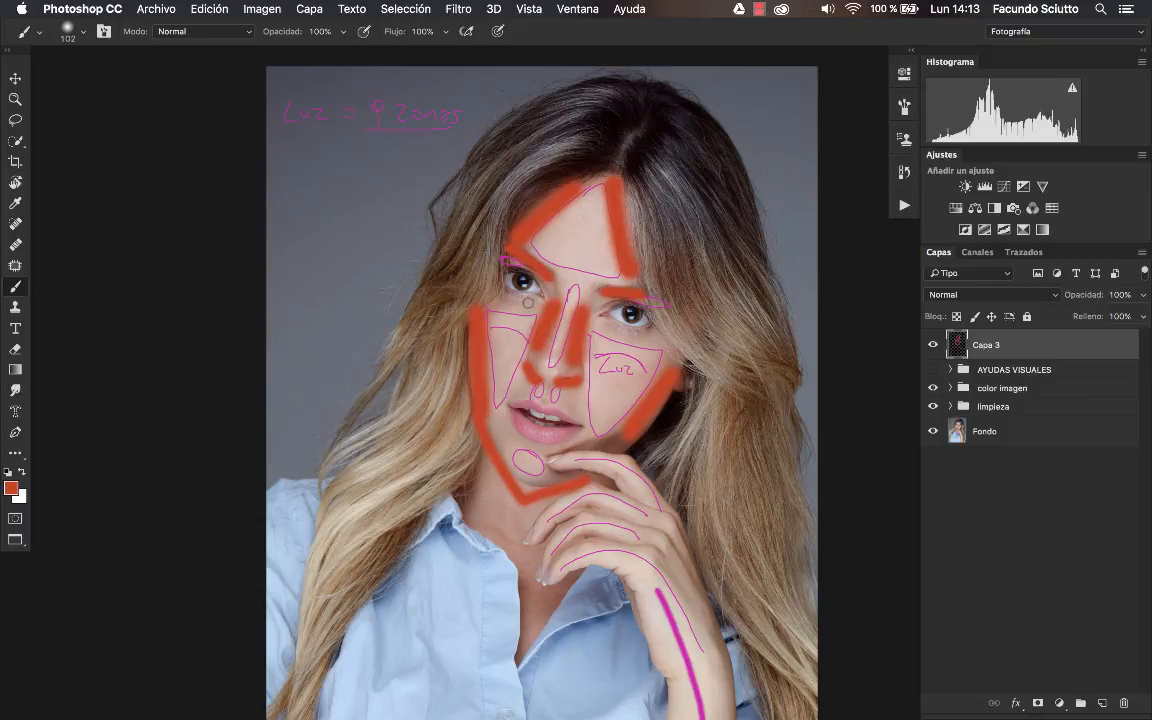
{"action": "left_click_drag", "start_coordinate": [493, 302], "coordinate": [533, 306]}
Paint a thin curved shadow stroke beneath the model's left eye with the brush reduced to size 48.
{"action": "left_click_drag", "start_coordinate": [603, 327], "coordinate": [652, 340]}
{"action": "key", "text": "bracketleft"}
{"action": "key", "text": "bracketleft"}
{"action": "key", "text": "bracketleft"}
{"action": "key", "text": "bracketleft"}
{"action": "key", "text": "bracketleft"}
{"action": "mouse_move", "coordinate": [530, 275]}
{"action": "left_mouse_down"}
{"action": "mouse_move", "coordinate": [608, 336]}
{"action": "mouse_move", "coordinate": [712, 341]}
{"action": "mouse_move", "coordinate": [738, 326]}
{"action": "left_mouse_up"}
{"action": "key", "text": "z"}
{"action": "key", "text": "ctrl+0"}
{"action": "left_click", "coordinate": [630, 300]}
{"action": "key", "text": "b"}
{"action": "key", "text": "ctrl+z"}
{"action": "left_click_drag", "start_coordinate": [597, 304], "coordinate": [696, 336]}
{"action": "key", "text": "ctrl+z"}
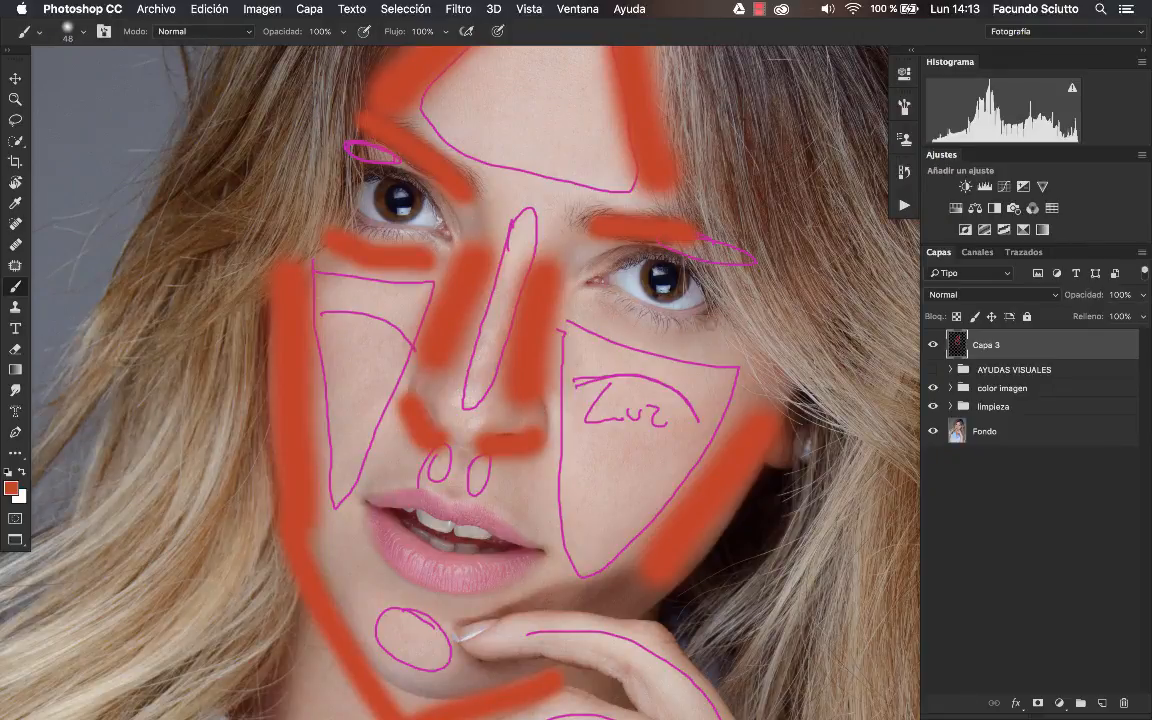
{"action": "key", "text": "ctrl+z"}
{"action": "key", "text": "ctrl+z"}
{"action": "mouse_move", "coordinate": [598, 302]}
{"action": "left_mouse_down"}
{"action": "mouse_move", "coordinate": [644, 326]}
{"action": "mouse_move", "coordinate": [710, 322]}
{"action": "left_mouse_up"}
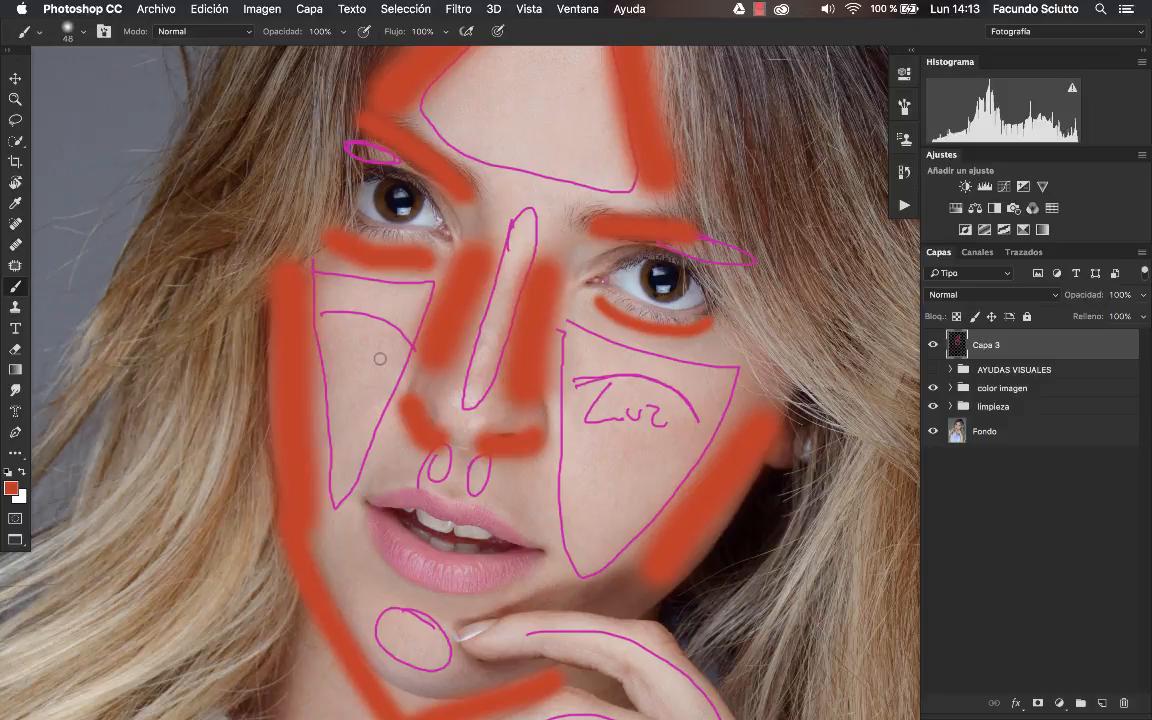
Paint a thin red-orange shadow stroke along the lower edge of the bottom lip.
{"action": "key", "text": "z"}
{"action": "left_click", "coordinate": [337, 386], "text": "alt"}
{"action": "left_click", "coordinate": [337, 386]}
{"action": "key", "text": "b"}
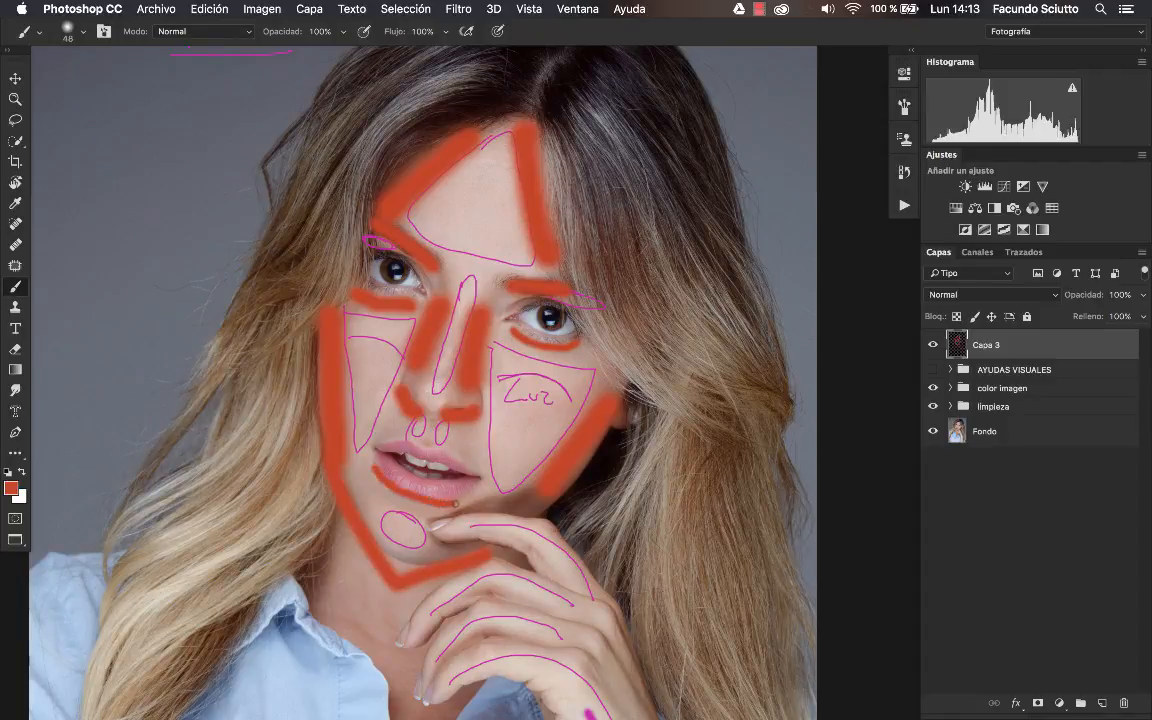
Write "Sombras = Per" in red-orange beneath the "Luz = 9 zonas" note with a size 19 brush.
{"action": "left_click_drag", "start_coordinate": [523, 408], "coordinate": [781, 505]}
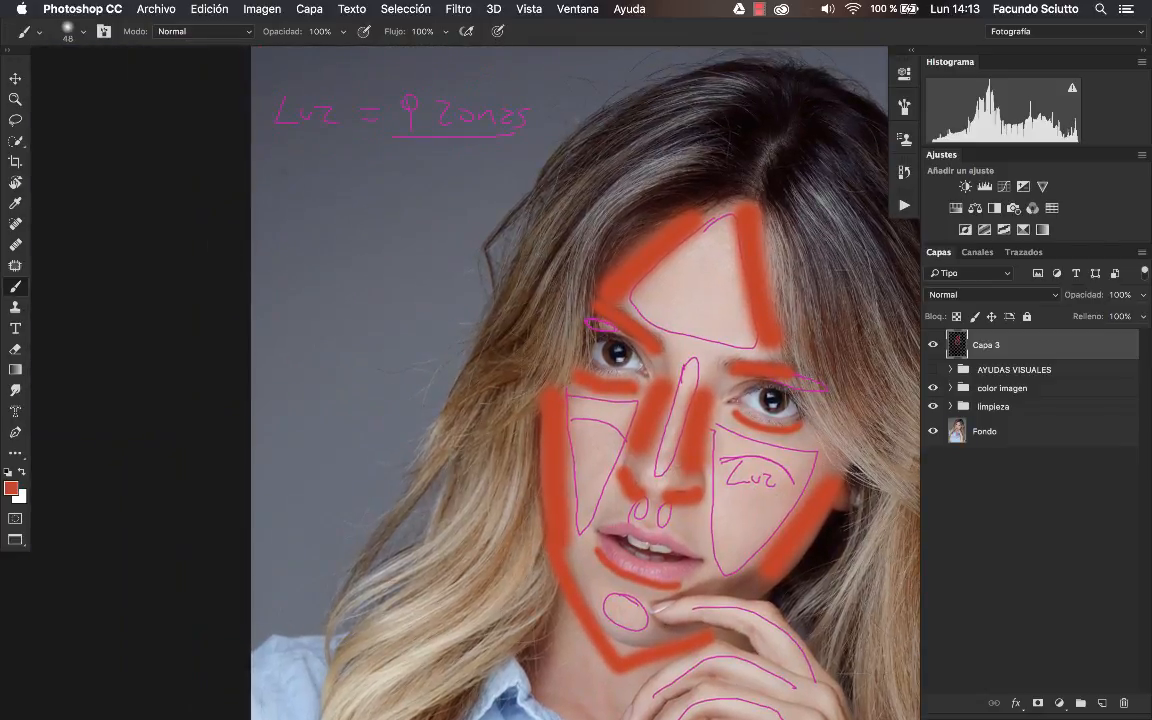
{"action": "mouse_move", "coordinate": [268, 150]}
{"action": "left_mouse_down"}
{"action": "mouse_move", "coordinate": [270, 172]}
{"action": "mouse_move", "coordinate": [248, 153]}
{"action": "left_mouse_up"}
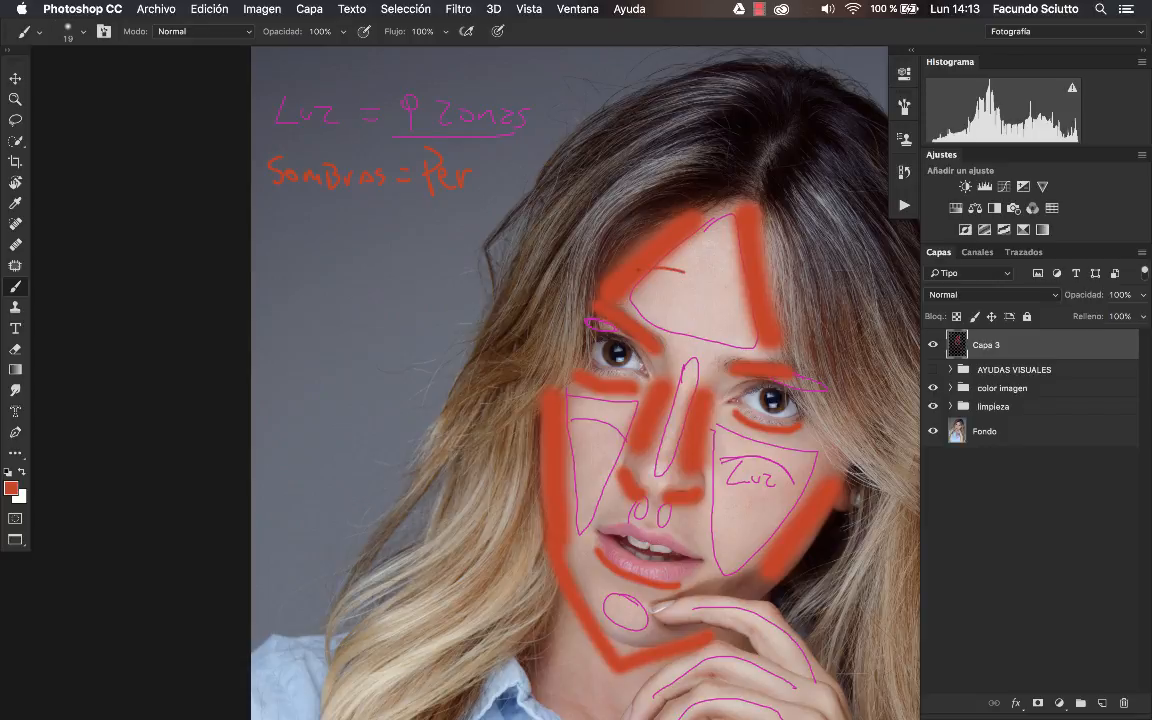
{"action": "key", "text": "super+z"}
Draw a white arrow from the forehead centre to its shadowed edge, labelling them 1/8 and 1/16 and circling the 1/8.
{"action": "key", "text": "x"}
{"action": "mouse_move", "coordinate": [691, 266]}
{"action": "left_mouse_down"}
{"action": "mouse_move", "coordinate": [630, 268]}
{"action": "mouse_move", "coordinate": [636, 279]}
{"action": "left_mouse_up"}
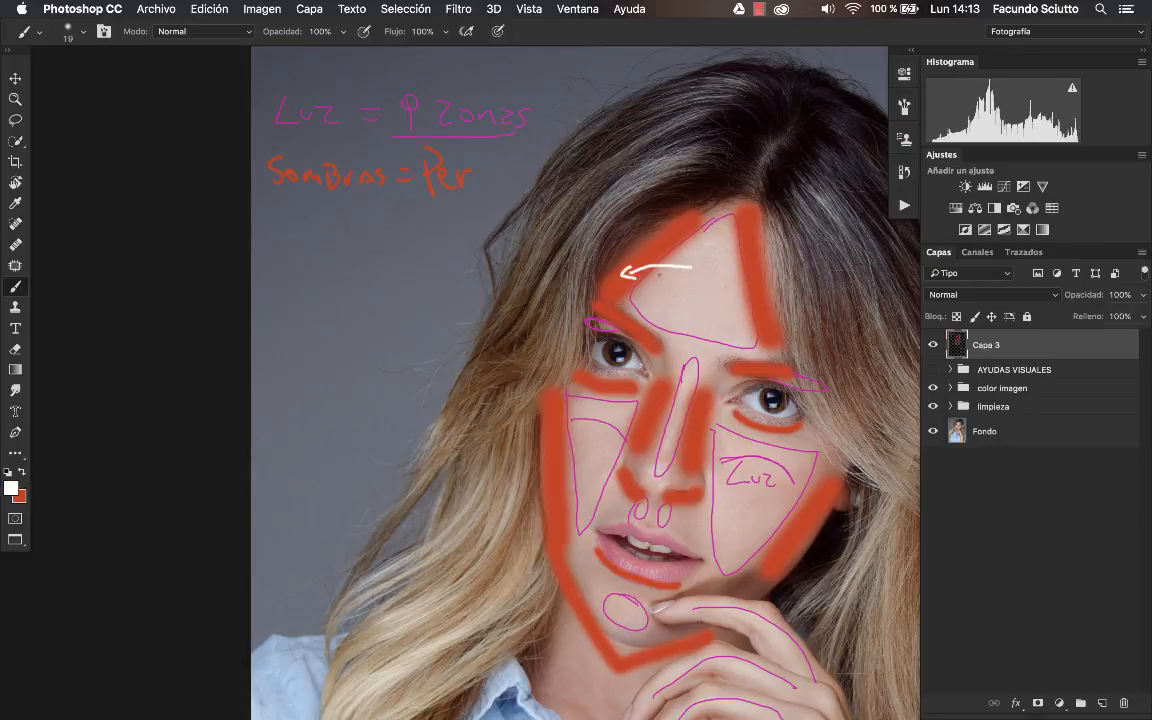
{"action": "left_click_drag", "start_coordinate": [696, 277], "coordinate": [694, 300]}
{"action": "left_click_drag", "start_coordinate": [708, 288], "coordinate": [706, 301]}
{"action": "mouse_move", "coordinate": [612, 283]}
{"action": "left_mouse_down"}
{"action": "mouse_move", "coordinate": [612, 312]}
{"action": "mouse_move", "coordinate": [619, 306]}
{"action": "left_mouse_up"}
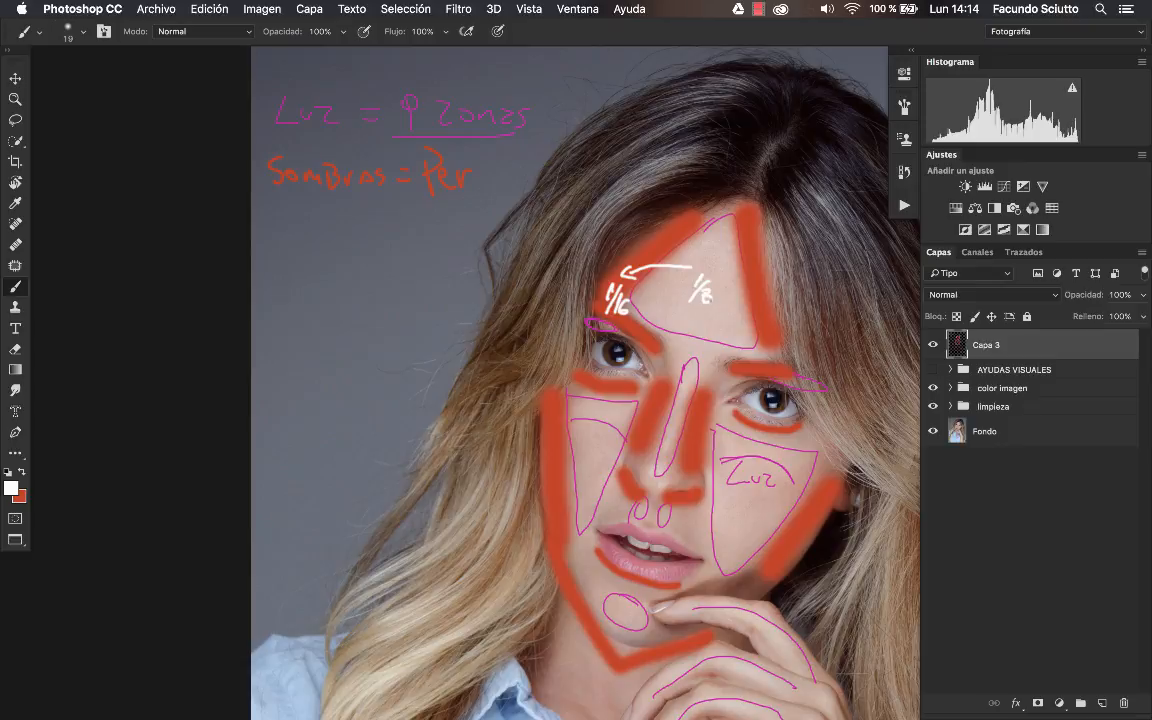
{"action": "scroll", "coordinate": [673, 261], "scroll_direction": "right", "scroll_amount": 3}
{"action": "scroll", "coordinate": [673, 261], "scroll_direction": "down", "scroll_amount": 1}
{"action": "left_click_drag", "start_coordinate": [660, 246], "coordinate": [646, 250]}
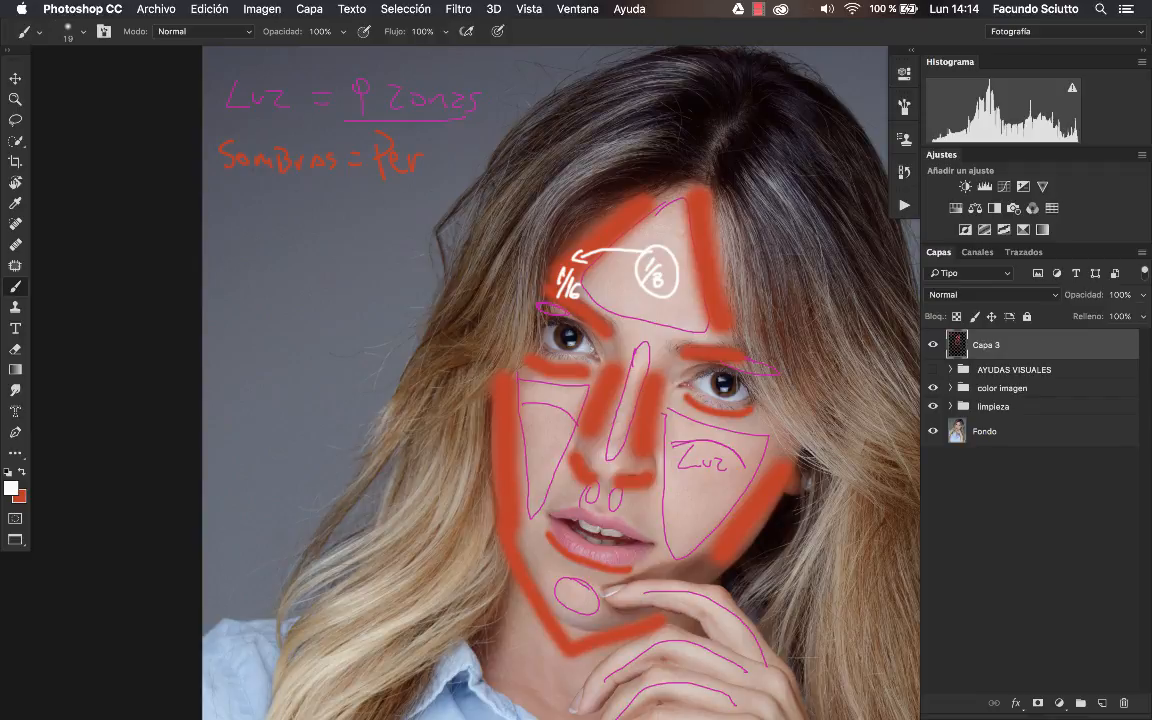
Complete the red-orange note to read "Sombras = Periferia" and frame the notes with lines.
{"action": "left_click", "coordinate": [23, 472]}
{"action": "left_click_drag", "start_coordinate": [514, 150], "coordinate": [521, 162]}
{"action": "mouse_move", "coordinate": [205, 200]}
{"action": "left_mouse_down"}
{"action": "mouse_move", "coordinate": [532, 186]}
{"action": "mouse_move", "coordinate": [498, 47]}
{"action": "left_mouse_up"}
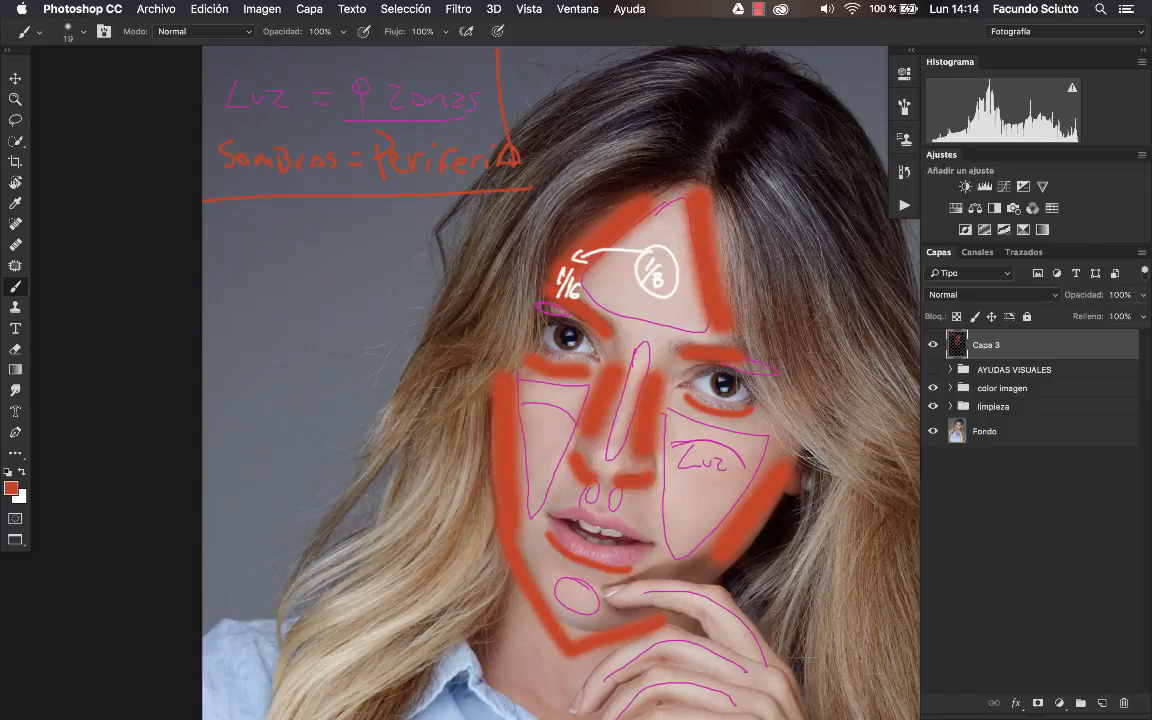
{"action": "left_click_drag", "start_coordinate": [200, 62], "coordinate": [470, 64]}
Delete the annotation layer Capa 3 and show the AYUDAS VISUALES group.
{"action": "key", "text": "h"}
{"action": "mouse_move", "coordinate": [580, 370]}
{"action": "left_mouse_down"}
{"action": "mouse_move", "coordinate": [622, 364]}
{"action": "mouse_move", "coordinate": [655, 416]}
{"action": "mouse_move", "coordinate": [578, 305]}
{"action": "mouse_move", "coordinate": [571, 353]}
{"action": "left_mouse_up"}
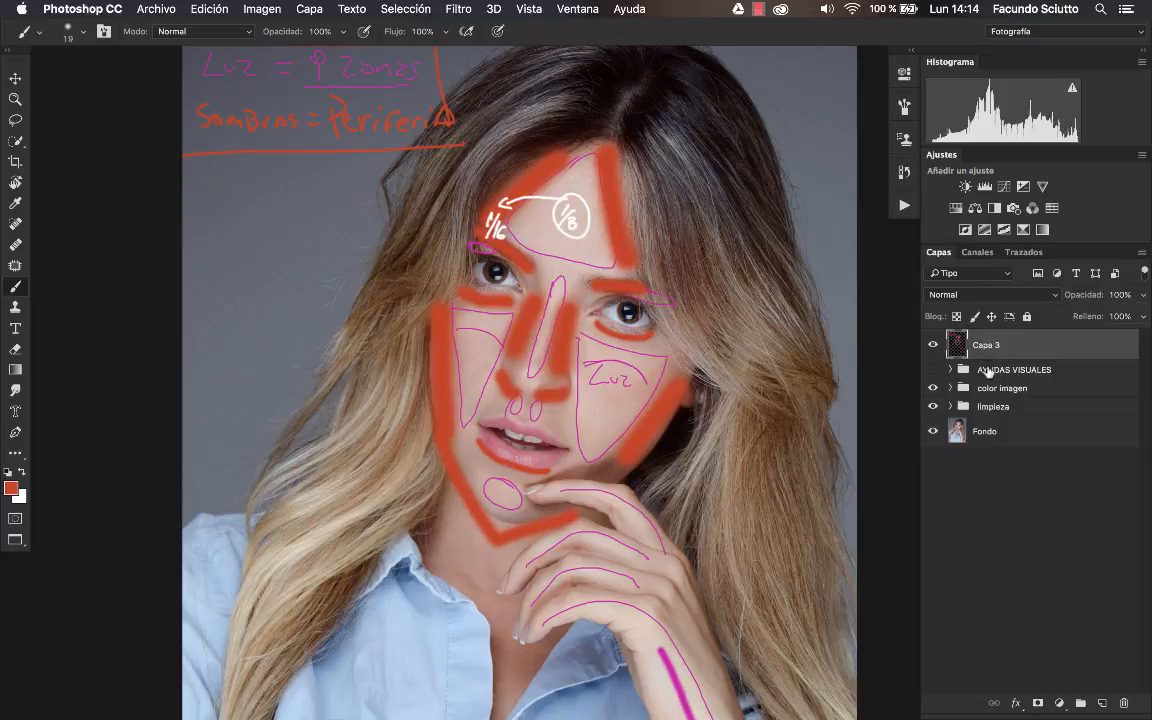
{"action": "key", "text": "Delete"}
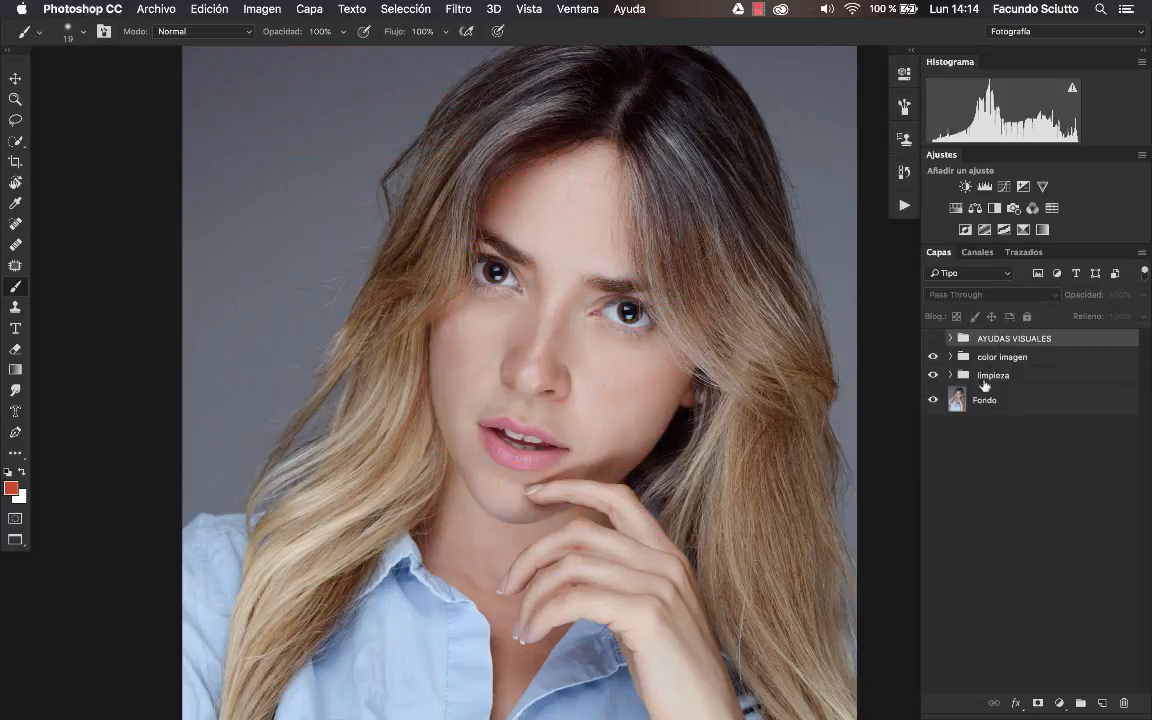
{"action": "left_click", "coordinate": [934, 339]}
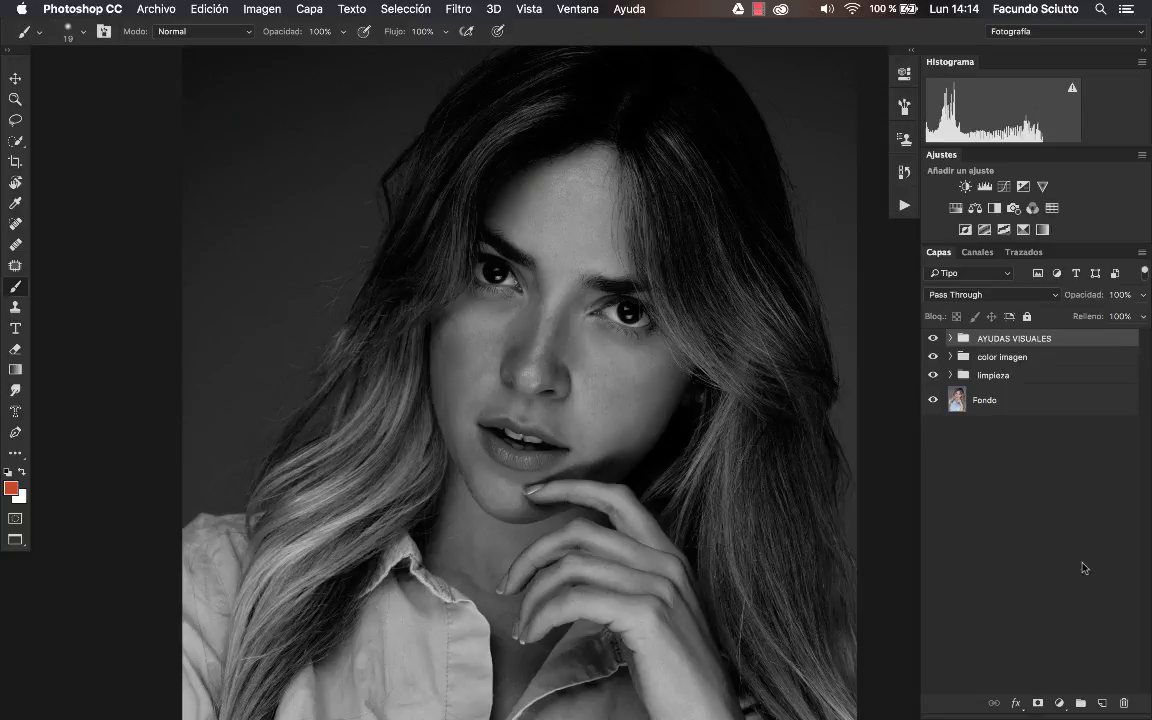
Add a new empty layer above the AYUDAS VISUALES group for fresh annotations.
{"action": "left_click", "coordinate": [1103, 704]}
{"action": "key", "text": "z"}
{"action": "left_click", "coordinate": [570, 290]}
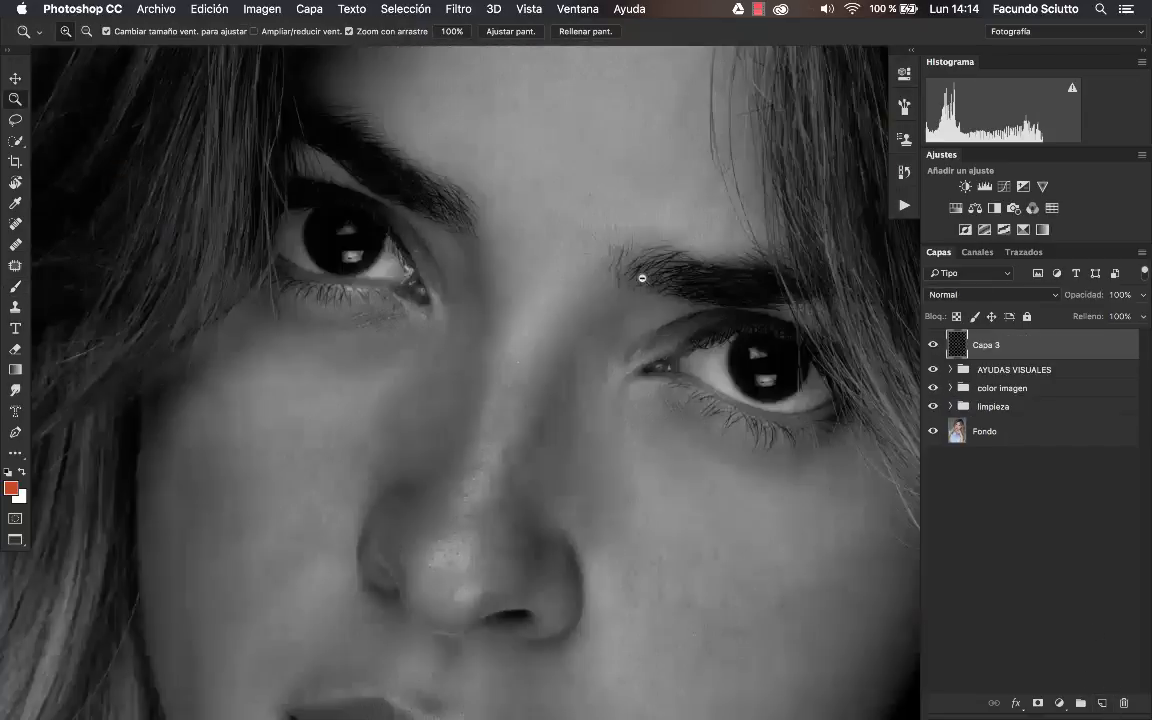
{"action": "left_click", "coordinate": [628, 291], "text": "alt"}
{"action": "key", "text": "b"}
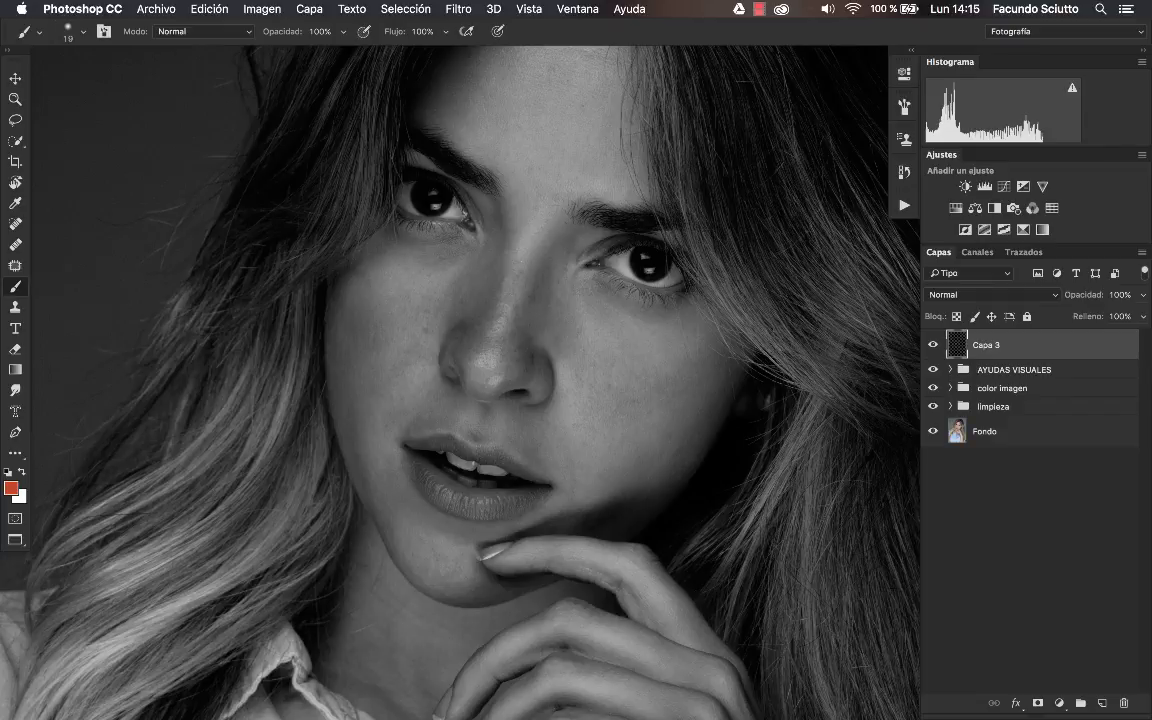
{"action": "left_click_drag", "start_coordinate": [531, 236], "coordinate": [525, 317]}
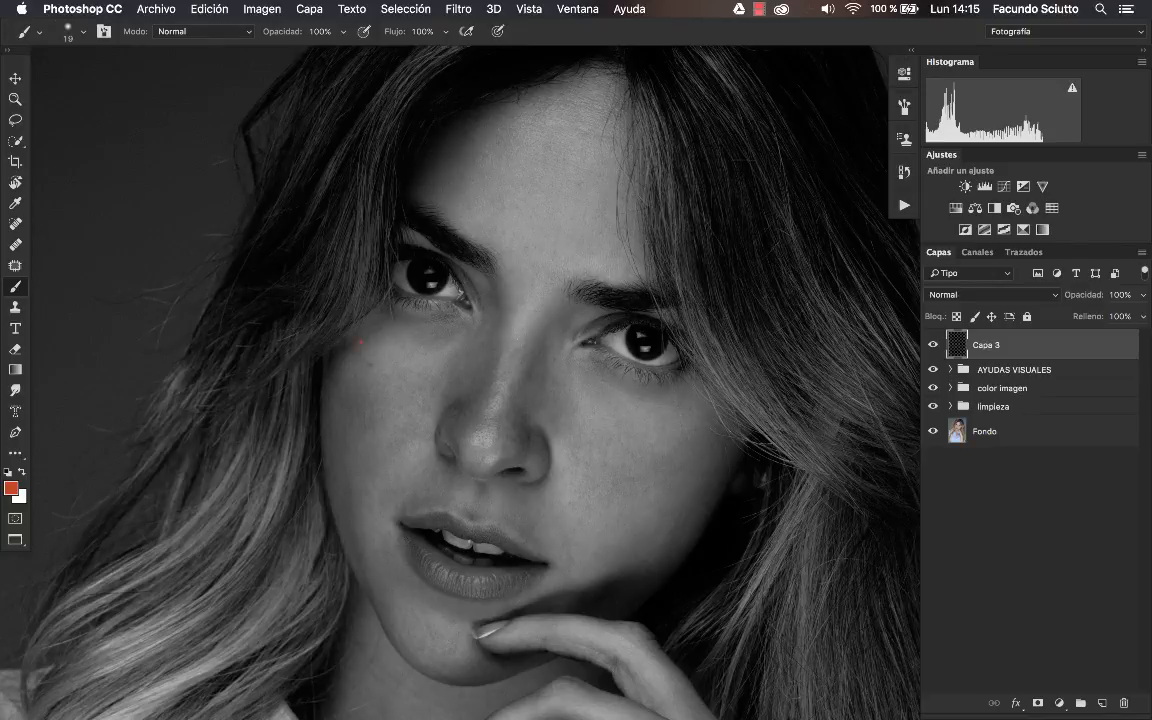
{"action": "left_click_drag", "start_coordinate": [377, 346], "coordinate": [456, 352]}
{"action": "key", "text": "super+z"}
Write "toda sombra" in red-orange on the backdrop with a size 10 brush and draw a circled X beneath it.
{"action": "left_click_drag", "start_coordinate": [278, 275], "coordinate": [483, 342]}
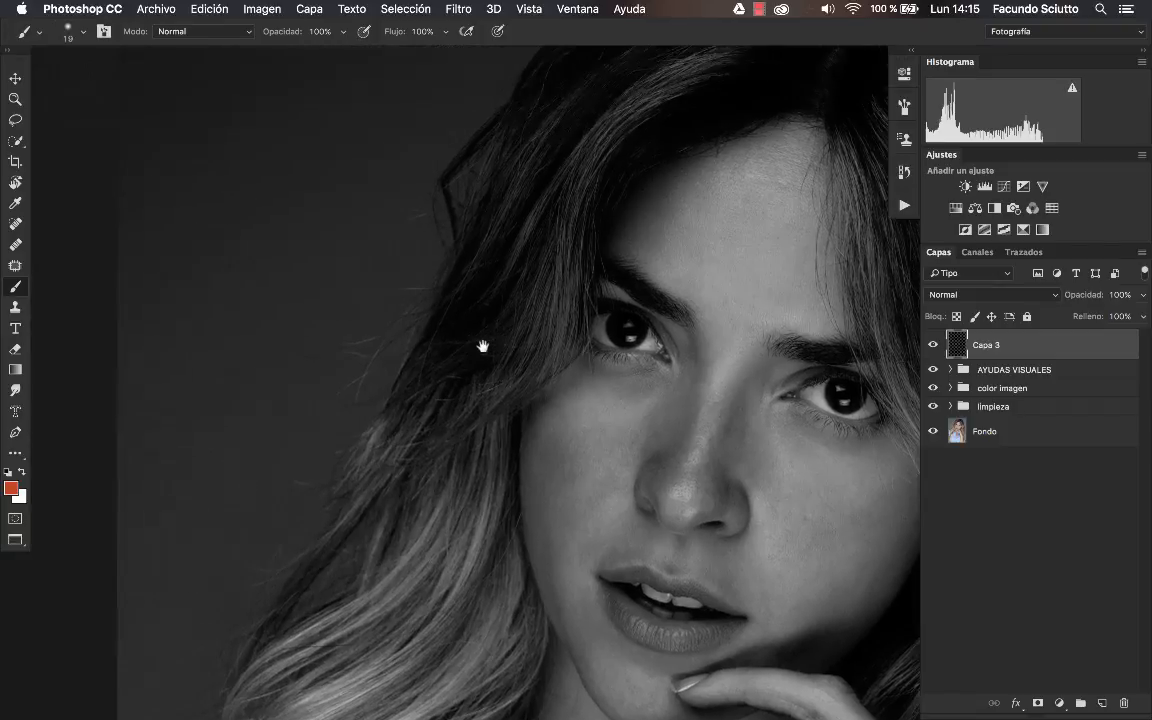
{"action": "left_click_drag", "start_coordinate": [139, 113], "coordinate": [149, 120]}
{"action": "left_click_drag", "start_coordinate": [195, 118], "coordinate": [270, 404]}
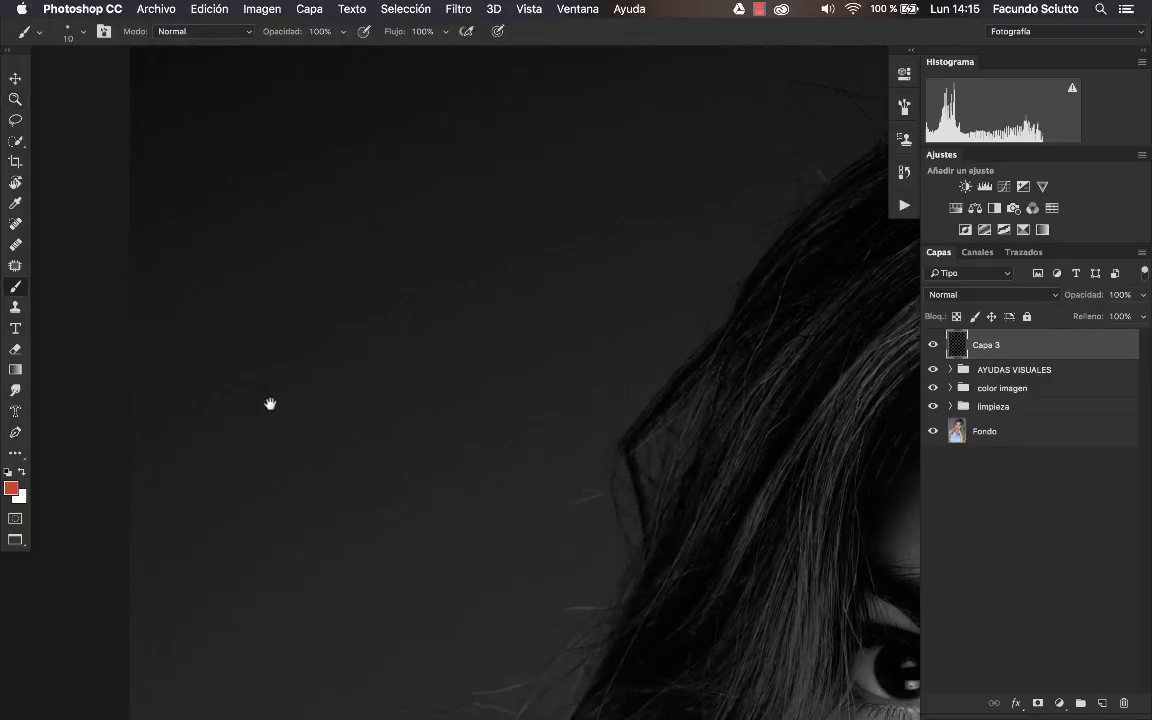
{"action": "mouse_move", "coordinate": [193, 134]}
{"action": "left_mouse_down"}
{"action": "mouse_move", "coordinate": [200, 183]}
{"action": "mouse_move", "coordinate": [218, 153]}
{"action": "left_mouse_up"}
{"action": "mouse_move", "coordinate": [250, 148]}
{"action": "left_mouse_down"}
{"action": "mouse_move", "coordinate": [251, 172]}
{"action": "mouse_move", "coordinate": [258, 155]}
{"action": "left_mouse_up"}
{"action": "mouse_move", "coordinate": [258, 166]}
{"action": "left_mouse_down"}
{"action": "mouse_move", "coordinate": [327, 166]}
{"action": "mouse_move", "coordinate": [360, 151]}
{"action": "mouse_move", "coordinate": [410, 166]}
{"action": "mouse_move", "coordinate": [459, 149]}
{"action": "mouse_move", "coordinate": [483, 162]}
{"action": "left_mouse_up"}
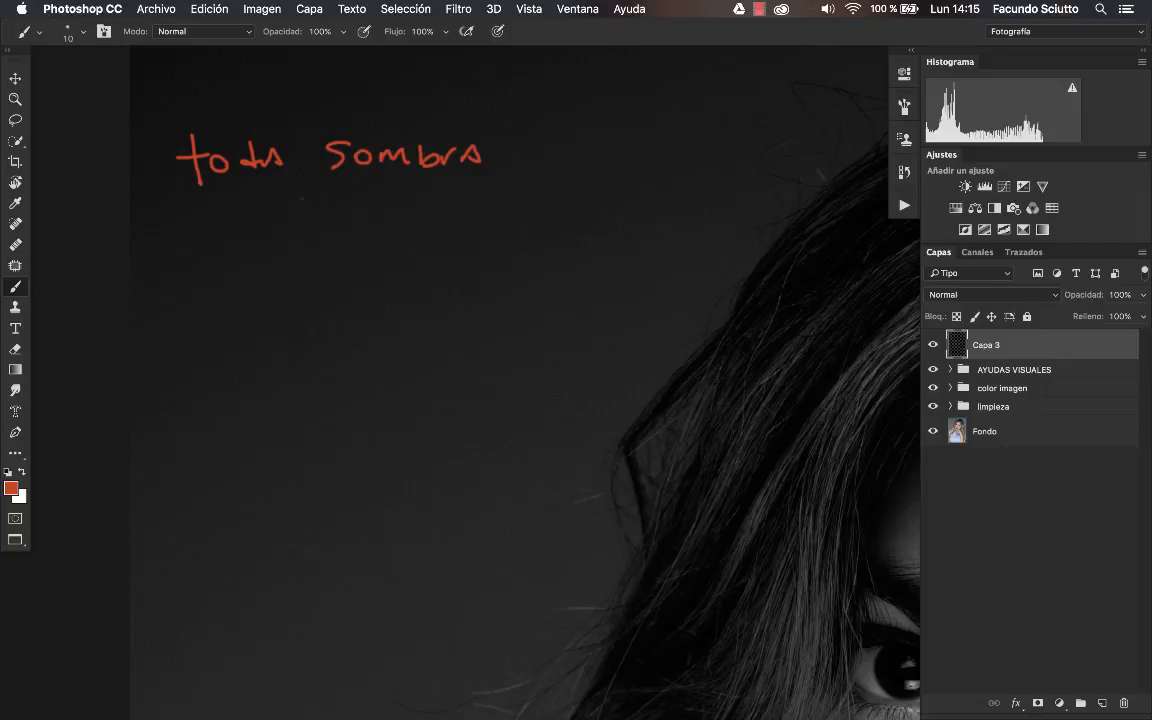
{"action": "left_click_drag", "start_coordinate": [291, 197], "coordinate": [316, 224]}
{"action": "mouse_move", "coordinate": [316, 197]}
{"action": "left_mouse_down"}
{"action": "mouse_move", "coordinate": [291, 224]}
{"action": "mouse_move", "coordinate": [290, 188]}
{"action": "left_mouse_up"}
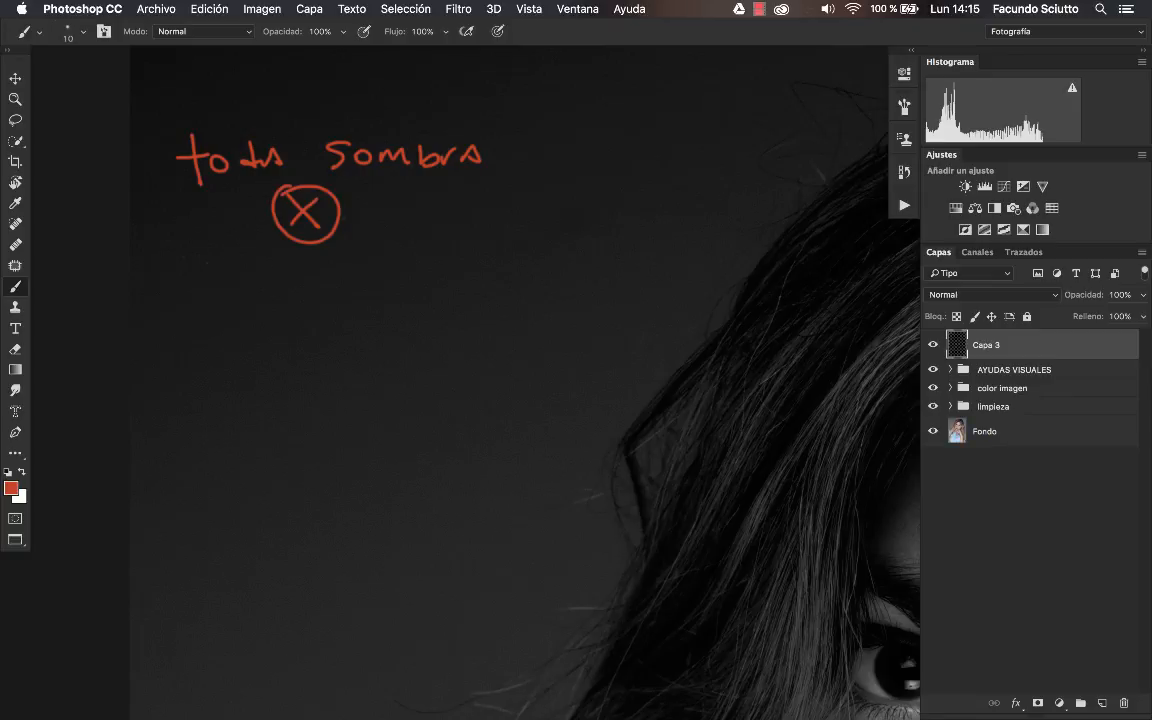
Write "una zona de luz" under the circled X and draw an upward arrow and a circled plus sign below it.
{"action": "mouse_move", "coordinate": [188, 268]}
{"action": "left_mouse_down"}
{"action": "mouse_move", "coordinate": [228, 284]}
{"action": "mouse_move", "coordinate": [240, 272]}
{"action": "mouse_move", "coordinate": [324, 285]}
{"action": "left_mouse_up"}
{"action": "mouse_move", "coordinate": [328, 273]}
{"action": "left_mouse_down"}
{"action": "mouse_move", "coordinate": [385, 285]}
{"action": "mouse_move", "coordinate": [495, 276]}
{"action": "left_mouse_up"}
{"action": "left_click_drag", "start_coordinate": [500, 270], "coordinate": [533, 264]}
{"action": "left_click_drag", "start_coordinate": [537, 256], "coordinate": [574, 270]}
{"action": "mouse_move", "coordinate": [308, 326]}
{"action": "left_mouse_down"}
{"action": "mouse_move", "coordinate": [283, 353]}
{"action": "mouse_move", "coordinate": [328, 344]}
{"action": "mouse_move", "coordinate": [305, 332]}
{"action": "mouse_move", "coordinate": [361, 338]}
{"action": "mouse_move", "coordinate": [362, 363]}
{"action": "mouse_move", "coordinate": [372, 323]}
{"action": "left_mouse_up"}
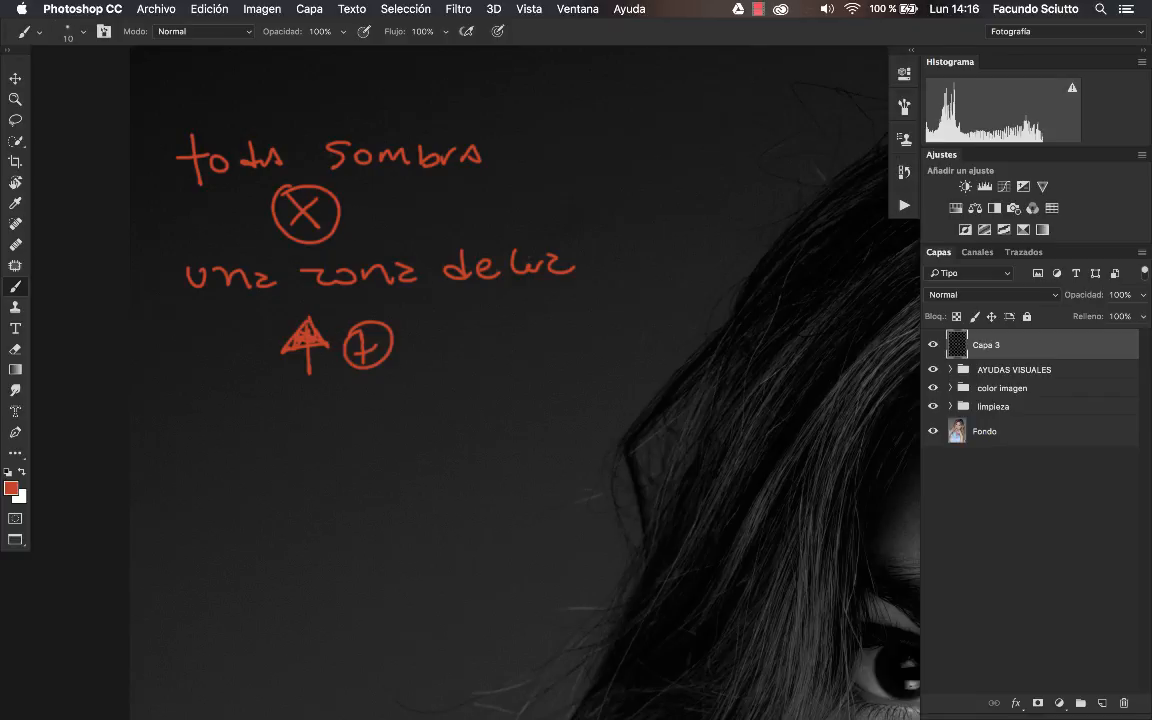
Underline "sombra" in the first note and add "(oscuridad)" after it.
{"action": "left_click_drag", "start_coordinate": [321, 171], "coordinate": [487, 175]}
{"action": "mouse_move", "coordinate": [520, 128]}
{"action": "left_mouse_down"}
{"action": "mouse_move", "coordinate": [514, 175]}
{"action": "mouse_move", "coordinate": [534, 150]}
{"action": "mouse_move", "coordinate": [544, 163]}
{"action": "mouse_move", "coordinate": [586, 158]}
{"action": "mouse_move", "coordinate": [620, 130]}
{"action": "mouse_move", "coordinate": [645, 152]}
{"action": "mouse_move", "coordinate": [671, 140]}
{"action": "left_mouse_up"}
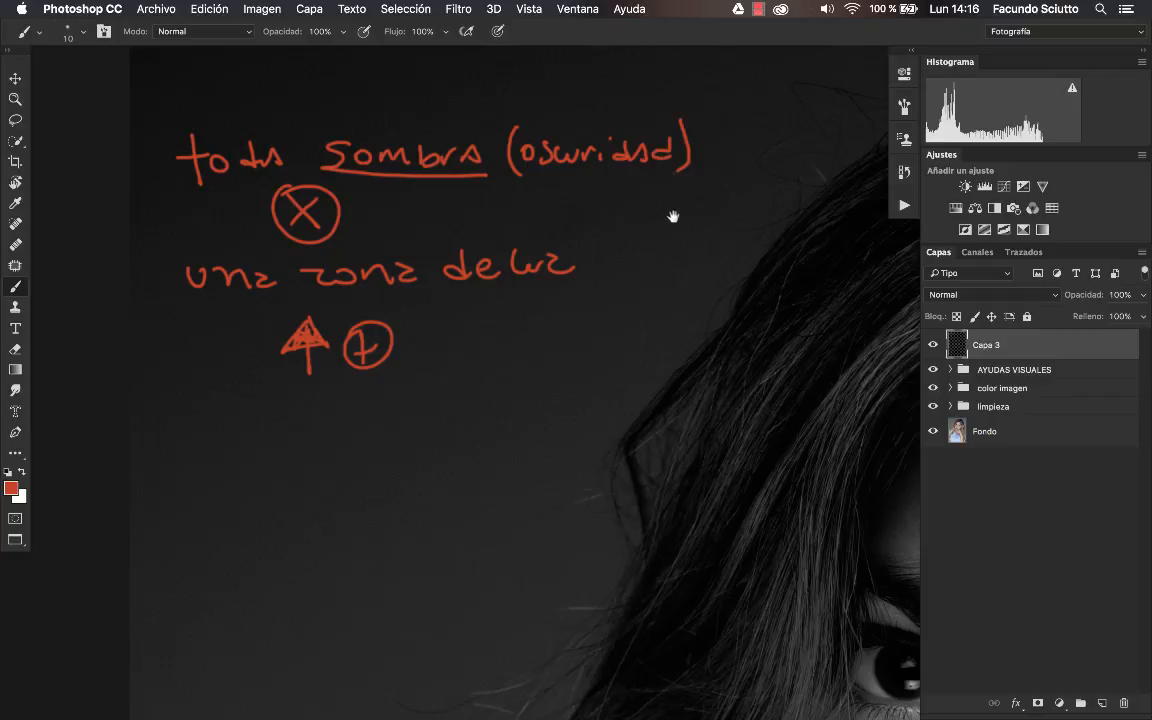
Try to trace the shadow edge between the model's chin and index finger.
{"action": "left_click_drag", "start_coordinate": [640, 212], "coordinate": [465, 198]}
{"action": "key", "text": "super+plus"}
{"action": "scroll", "coordinate": [364, 191], "scroll_direction": "down", "scroll_amount": 10}
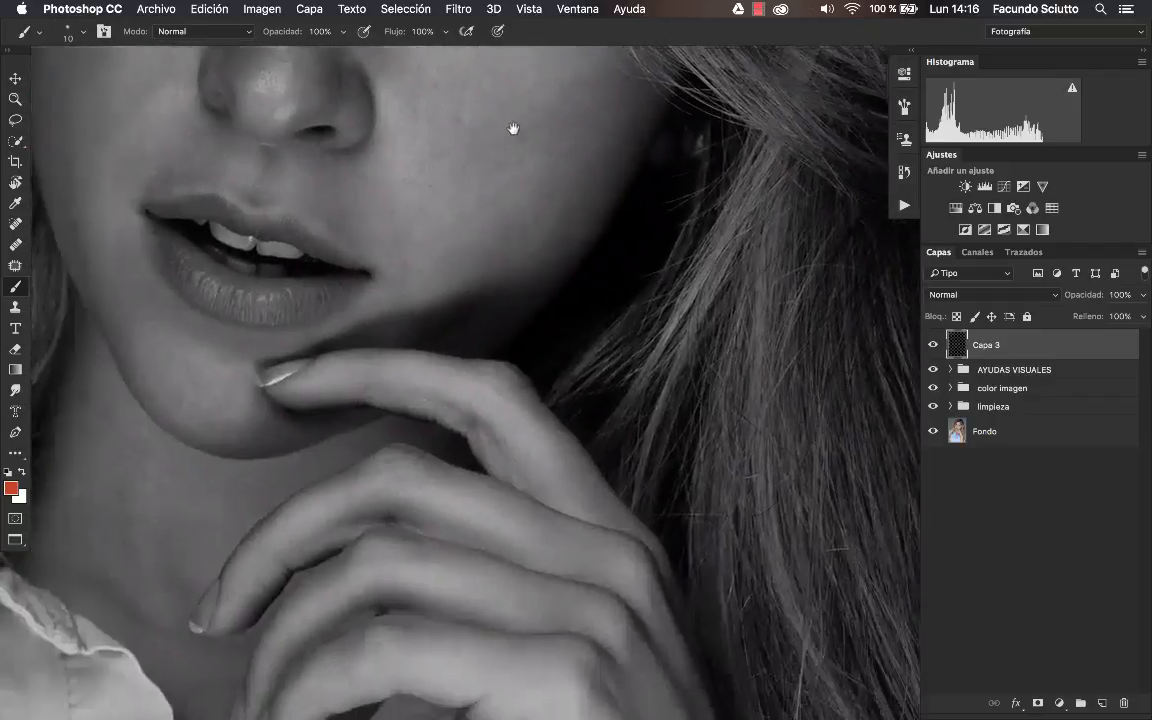
{"action": "mouse_move", "coordinate": [260, 360]}
{"action": "left_mouse_down"}
{"action": "mouse_move", "coordinate": [394, 308]}
{"action": "mouse_move", "coordinate": [452, 294]}
{"action": "mouse_move", "coordinate": [488, 303]}
{"action": "mouse_move", "coordinate": [432, 345]}
{"action": "left_mouse_up"}
{"action": "key", "text": "super+z"}
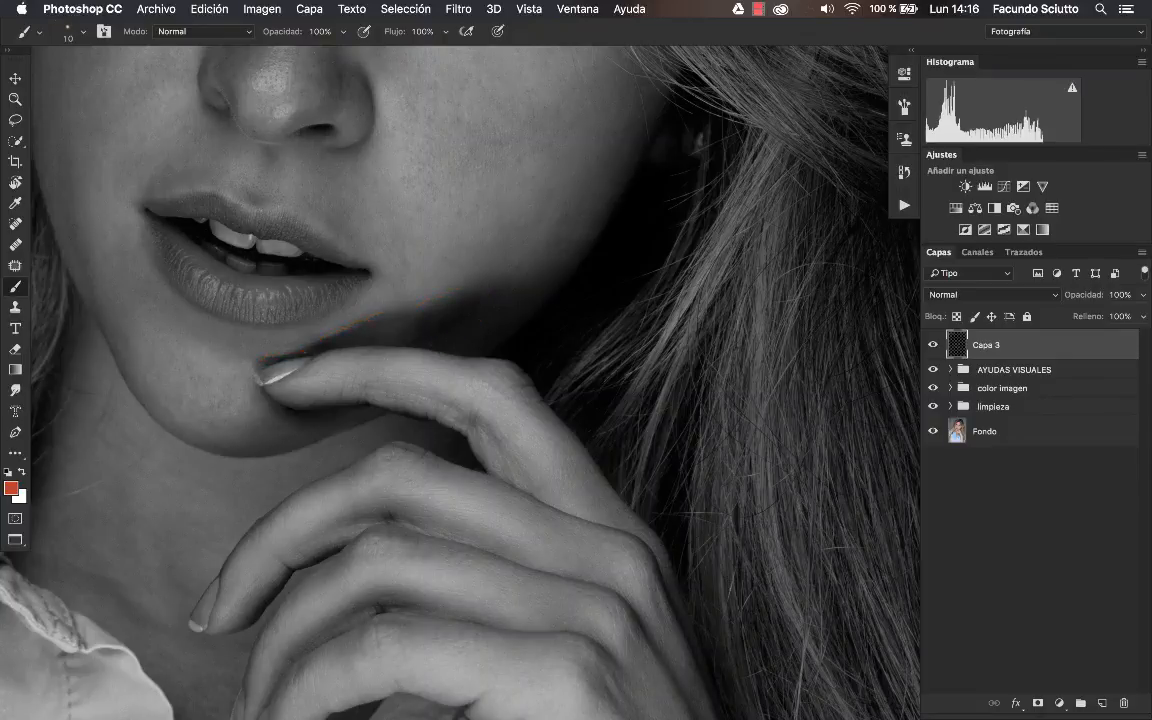
Outline the light zone on the model's right cheek and mark the dark patches inside it, using a size 24 brush at 22% flow.
{"action": "scroll", "coordinate": [347, 386], "scroll_direction": "left", "scroll_amount": 5}
{"action": "left_click_drag", "start_coordinate": [477, 273], "coordinate": [565, 353]}
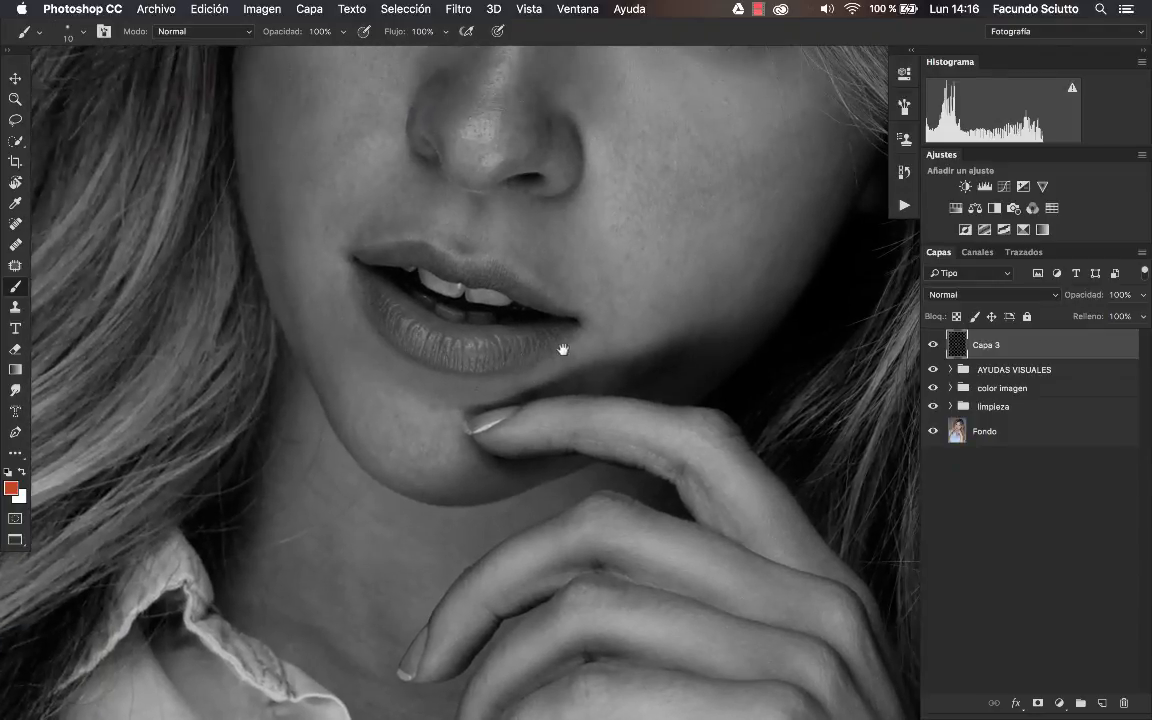
{"action": "scroll", "coordinate": [565, 353], "scroll_direction": "up", "scroll_amount": 8}
{"action": "left_click_drag", "start_coordinate": [350, 207], "coordinate": [401, 234]}
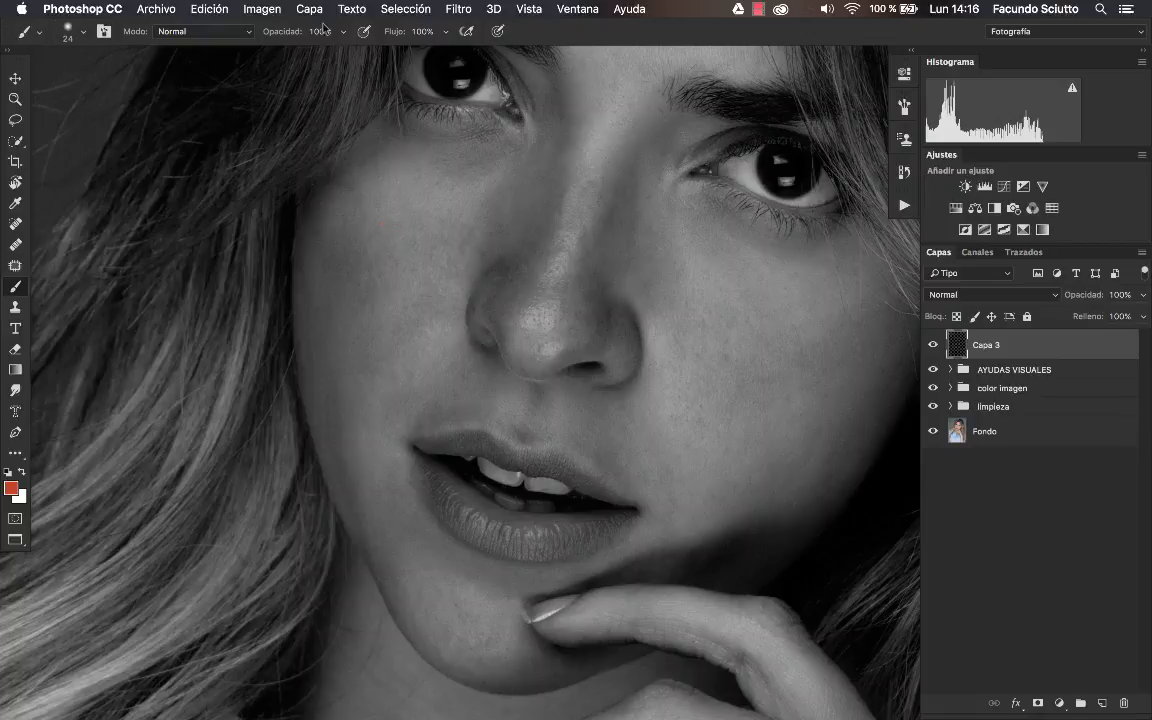
{"action": "left_click_drag", "start_coordinate": [392, 31], "coordinate": [314, 31]}
{"action": "mouse_move", "coordinate": [381, 223]}
{"action": "left_mouse_down"}
{"action": "mouse_move", "coordinate": [397, 227]}
{"action": "mouse_move", "coordinate": [400, 215]}
{"action": "mouse_move", "coordinate": [415, 235]}
{"action": "mouse_move", "coordinate": [462, 246]}
{"action": "left_mouse_up"}
{"action": "mouse_move", "coordinate": [345, 158]}
{"action": "left_mouse_down"}
{"action": "mouse_move", "coordinate": [346, 300]}
{"action": "mouse_move", "coordinate": [395, 398]}
{"action": "mouse_move", "coordinate": [505, 178]}
{"action": "left_mouse_up"}
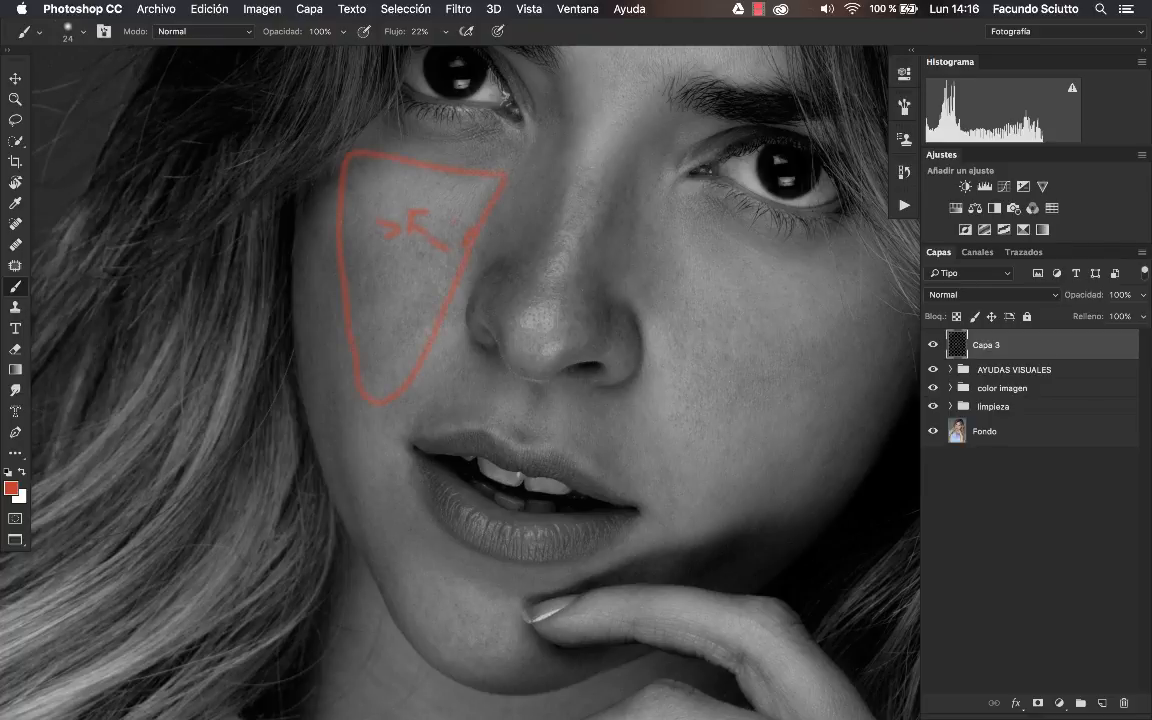
{"action": "mouse_move", "coordinate": [411, 307]}
{"action": "left_mouse_down"}
{"action": "mouse_move", "coordinate": [433, 286]}
{"action": "mouse_move", "coordinate": [424, 321]}
{"action": "left_mouse_up"}
{"action": "left_click", "coordinate": [429, 295]}
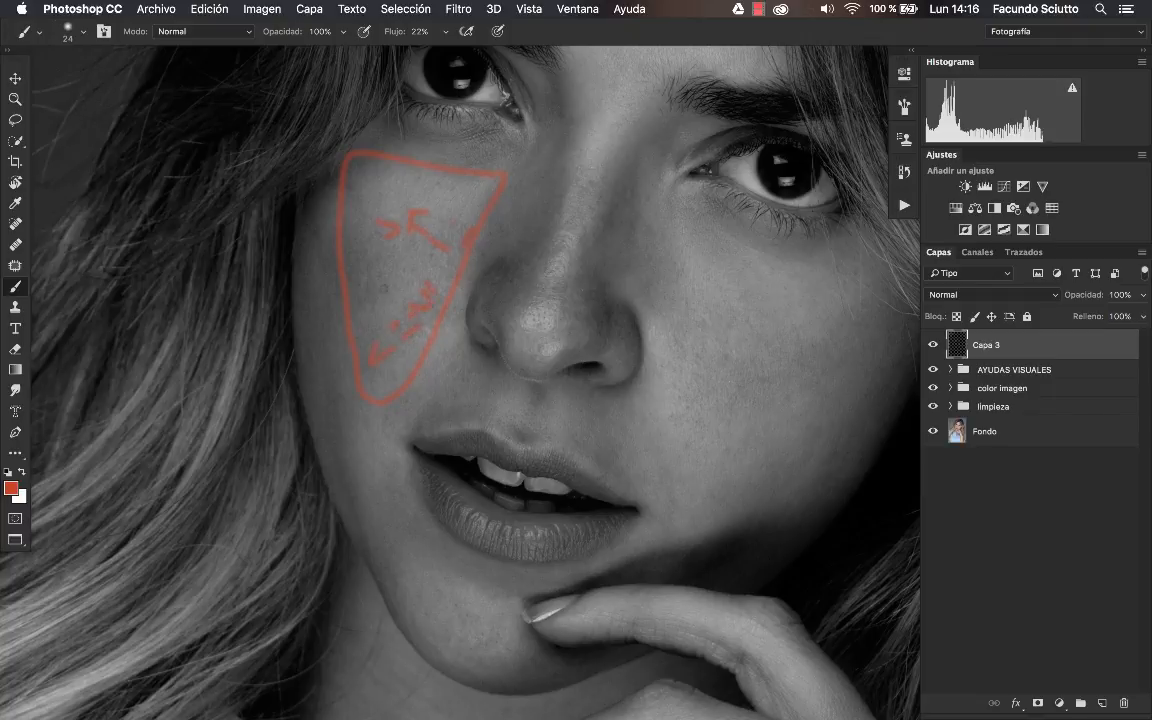
Draw a dividing line under the notes and write "correccion mediante D y B" below it with a size 7 brush.
{"action": "key", "text": "z"}
{"action": "scroll", "coordinate": [347, 301], "scroll_direction": "down", "scroll_amount": 10}
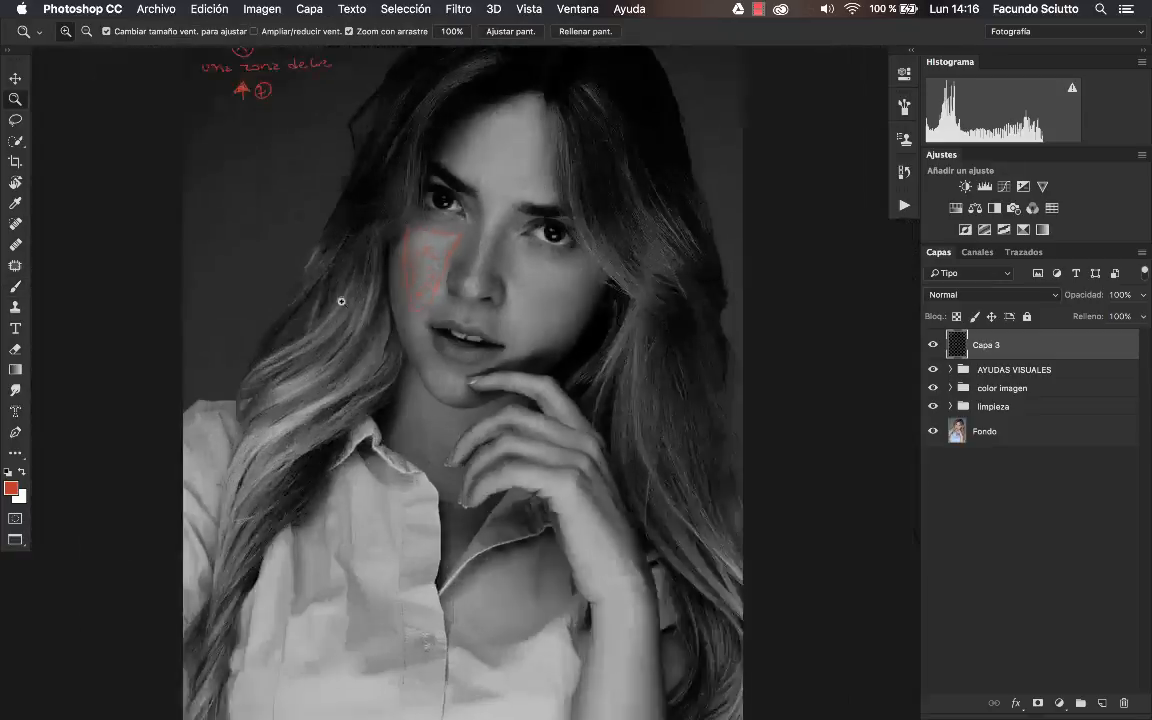
{"action": "scroll", "coordinate": [383, 217], "scroll_direction": "up", "scroll_amount": 5}
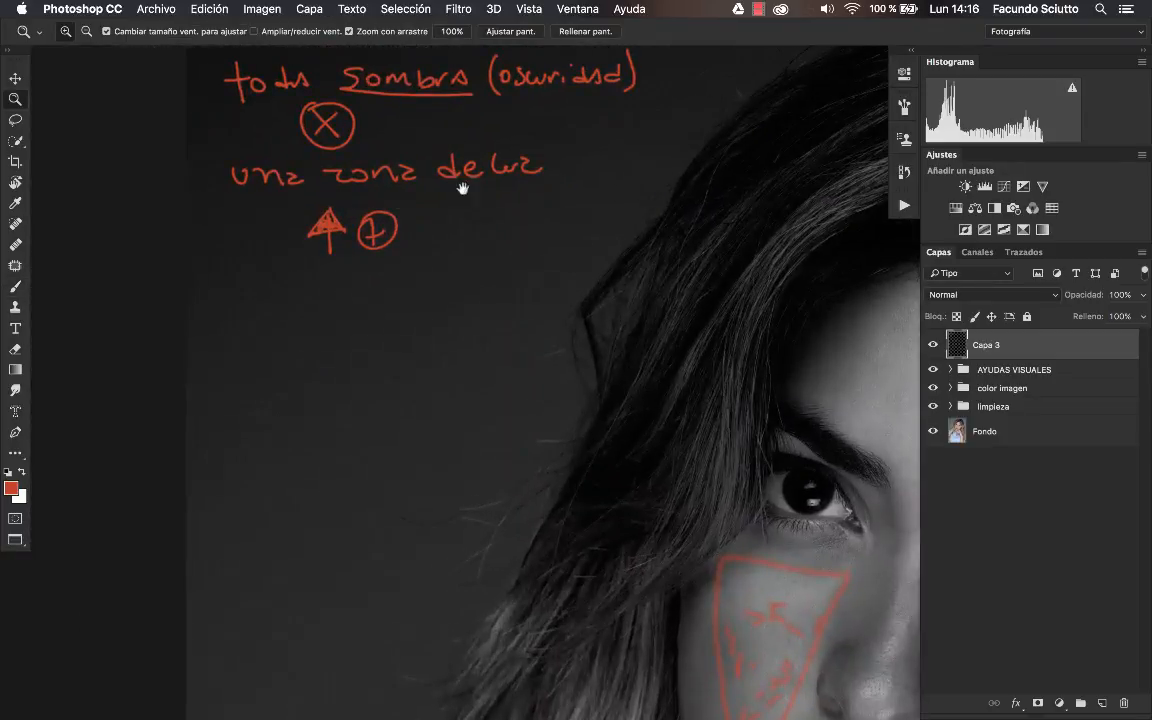
{"action": "scroll", "coordinate": [442, 177], "scroll_direction": "right", "scroll_amount": 3}
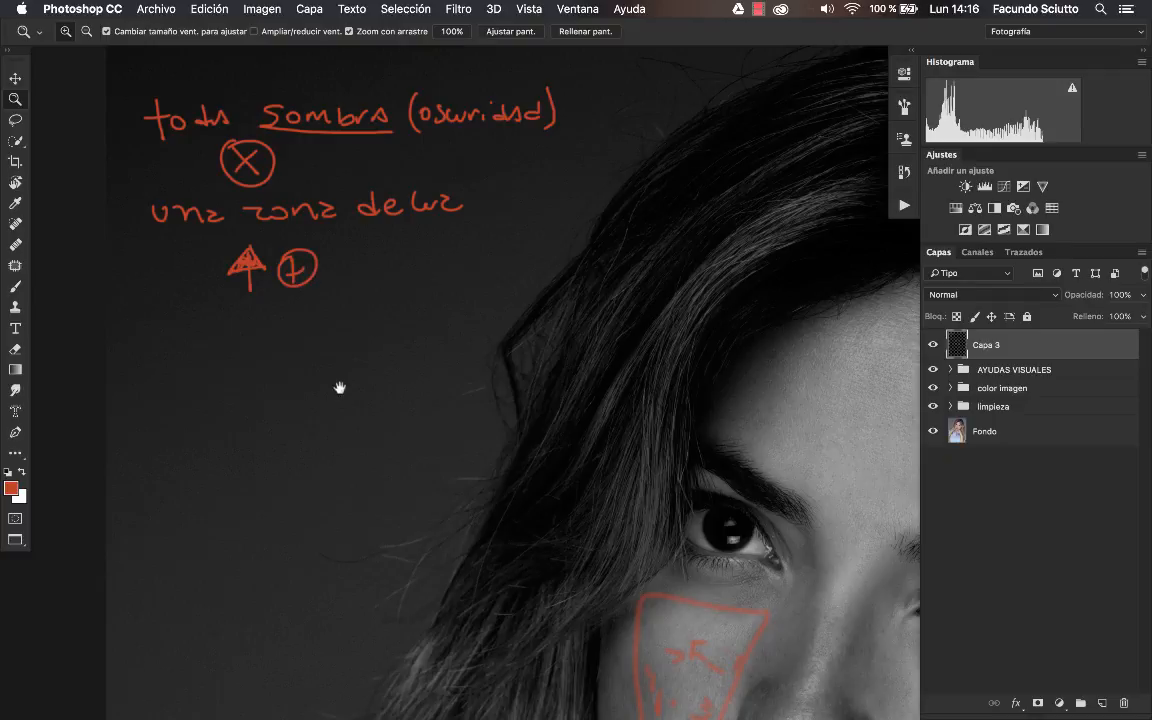
{"action": "scroll", "coordinate": [345, 383], "scroll_direction": "down", "scroll_amount": 3}
{"action": "key", "text": "b"}
{"action": "left_click_drag", "start_coordinate": [147, 229], "coordinate": [485, 205]}
{"action": "left_click_drag", "start_coordinate": [147, 281], "coordinate": [342, 268]}
{"action": "mouse_move", "coordinate": [137, 318]}
{"action": "left_mouse_down"}
{"action": "mouse_move", "coordinate": [164, 342]}
{"action": "mouse_move", "coordinate": [219, 321]}
{"action": "mouse_move", "coordinate": [340, 312]}
{"action": "left_mouse_up"}
{"action": "mouse_move", "coordinate": [157, 372]}
{"action": "left_mouse_down"}
{"action": "mouse_move", "coordinate": [178, 395]}
{"action": "mouse_move", "coordinate": [222, 380]}
{"action": "mouse_move", "coordinate": [226, 408]}
{"action": "left_mouse_up"}
{"action": "left_click_drag", "start_coordinate": [256, 371], "coordinate": [262, 397]}
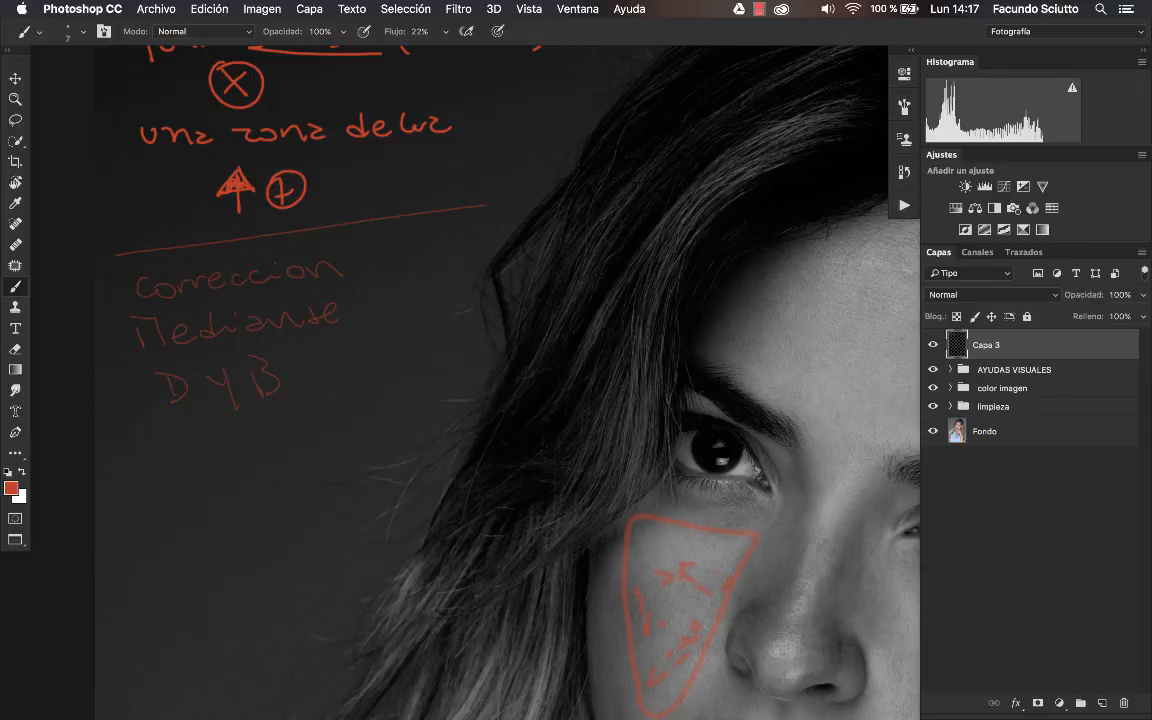
Draw a long slanted line beneath the "D y B" note.
{"action": "scroll", "coordinate": [400, 304], "scroll_direction": "right", "scroll_amount": 3}
{"action": "scroll", "coordinate": [400, 304], "scroll_direction": "down", "scroll_amount": 1}
{"action": "scroll", "coordinate": [370, 352], "scroll_direction": "right", "scroll_amount": 10}
{"action": "scroll", "coordinate": [370, 352], "scroll_direction": "down", "scroll_amount": 10}
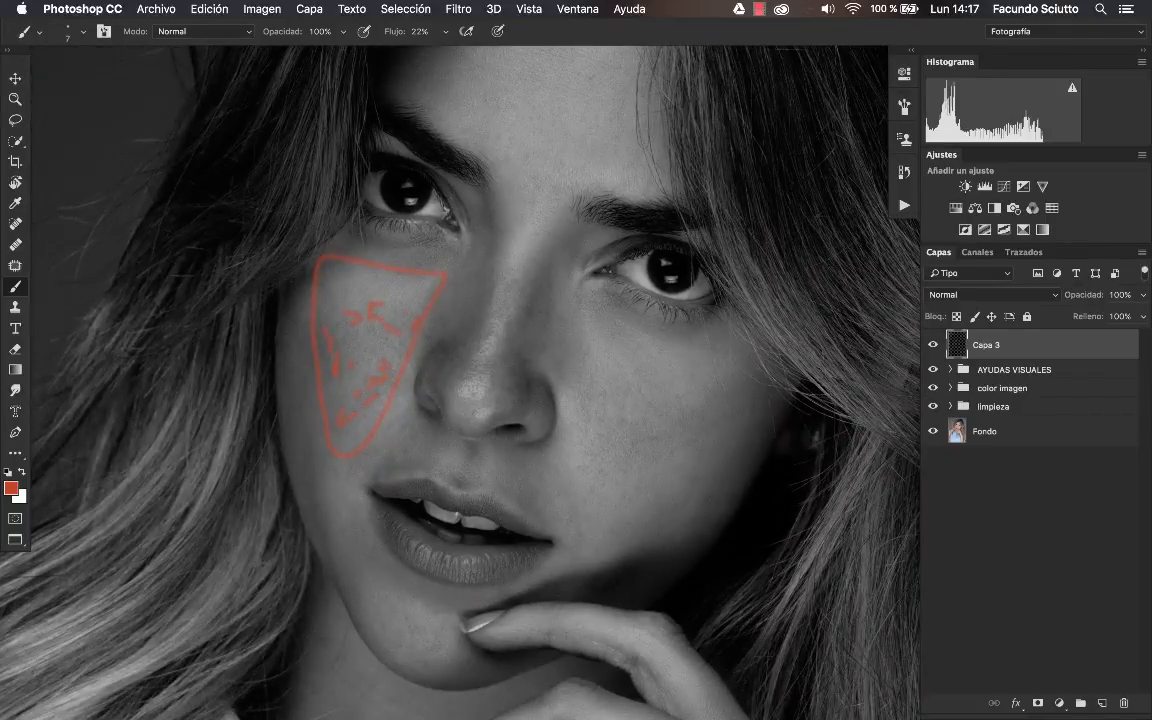
{"action": "left_click_drag", "start_coordinate": [474, 330], "coordinate": [414, 339]}
{"action": "left_click_drag", "start_coordinate": [395, 279], "coordinate": [409, 368]}
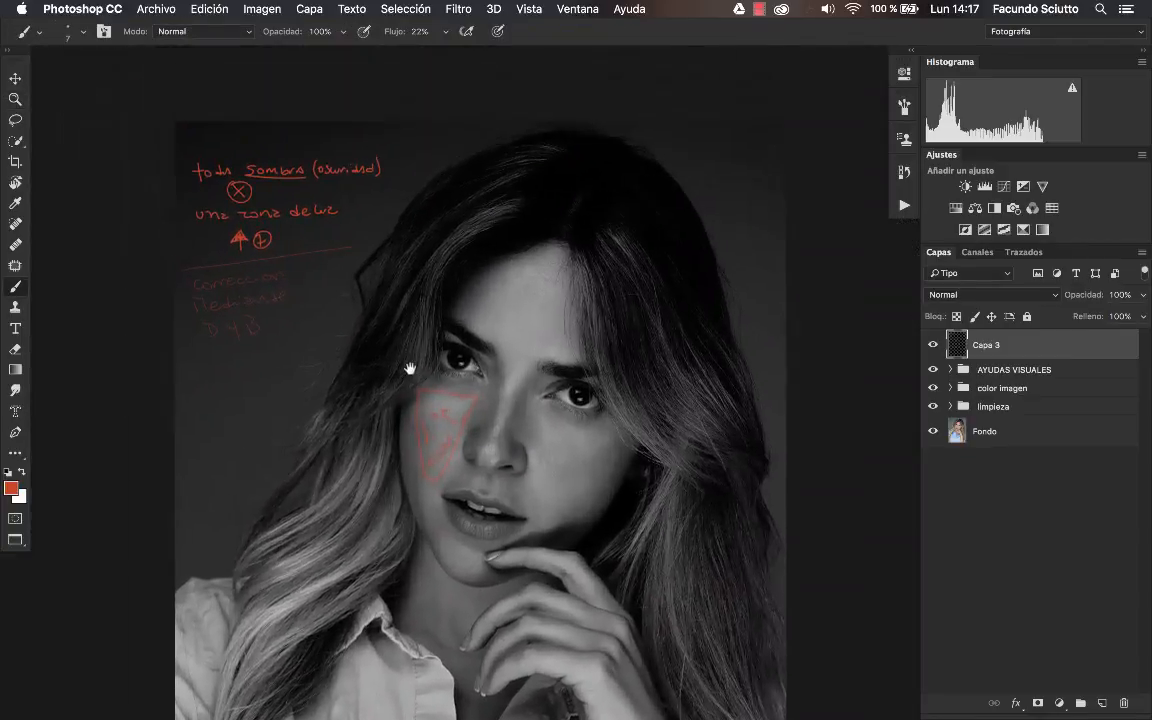
{"action": "left_click_drag", "start_coordinate": [283, 302], "coordinate": [319, 298]}
{"action": "key", "text": "b"}
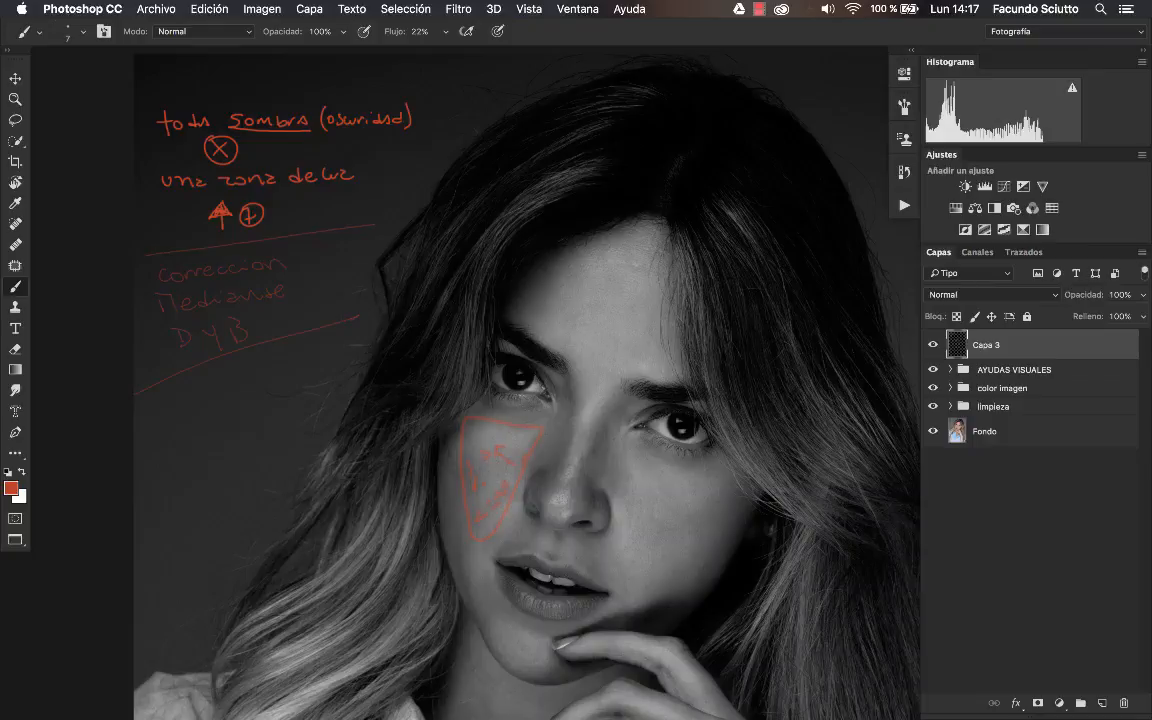
Draw a circled not-equal sign below the slanted line and an upward arrow beside "D y B".
{"action": "left_click_drag", "start_coordinate": [514, 424], "coordinate": [462, 358]}
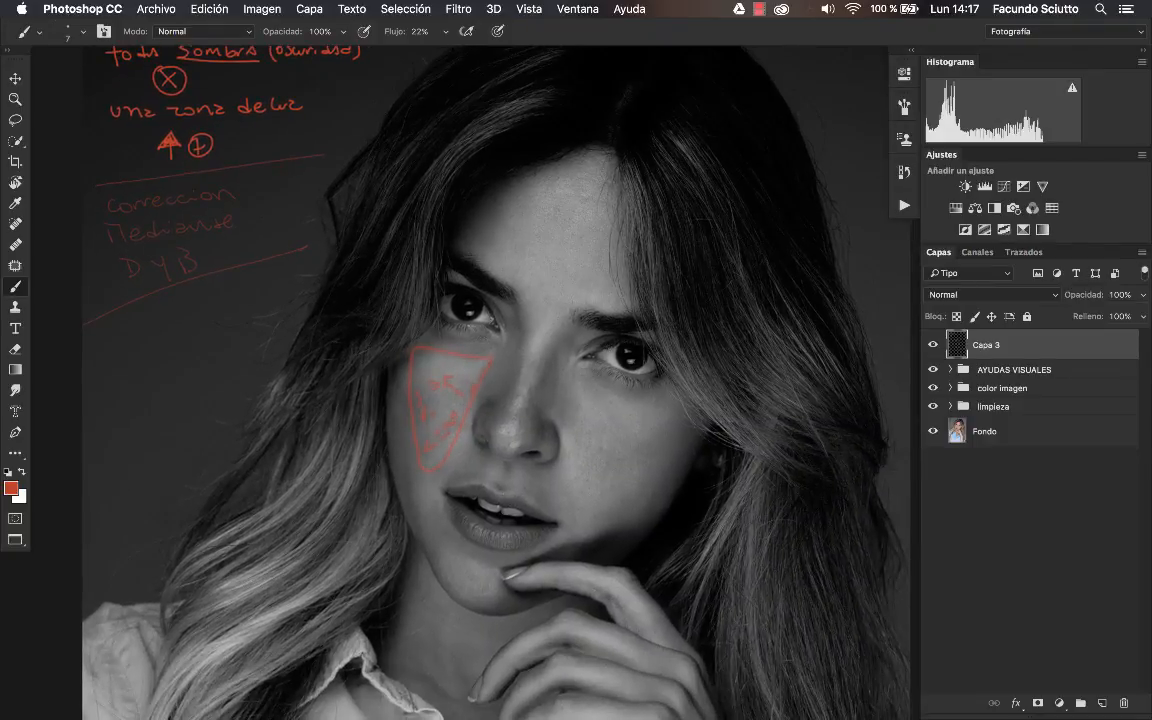
{"action": "key", "text": "z"}
{"action": "left_click_drag", "start_coordinate": [530, 317], "coordinate": [595, 318]}
{"action": "left_click_drag", "start_coordinate": [515, 140], "coordinate": [906, 302]}
{"action": "left_click_drag", "start_coordinate": [240, 487], "coordinate": [286, 469]}
{"action": "left_click_drag", "start_coordinate": [225, 507], "coordinate": [271, 489]}
{"action": "mouse_move", "coordinate": [260, 443]}
{"action": "left_mouse_down"}
{"action": "mouse_move", "coordinate": [239, 537]}
{"action": "mouse_move", "coordinate": [218, 445]}
{"action": "left_mouse_up"}
{"action": "right_click", "coordinate": [273, 457]}
{"action": "left_click_drag", "start_coordinate": [375, 337], "coordinate": [369, 420]}
{"action": "left_click_drag", "start_coordinate": [376, 337], "coordinate": [402, 369]}
Handwrite a note below the circled not-equal sign about darkening what is light in dark zones ("lo claro en zonas oscuras").
{"action": "mouse_move", "coordinate": [486, 317]}
{"action": "left_mouse_down"}
{"action": "mouse_move", "coordinate": [198, 405]}
{"action": "mouse_move", "coordinate": [139, 388]}
{"action": "mouse_move", "coordinate": [138, 327]}
{"action": "left_mouse_up"}
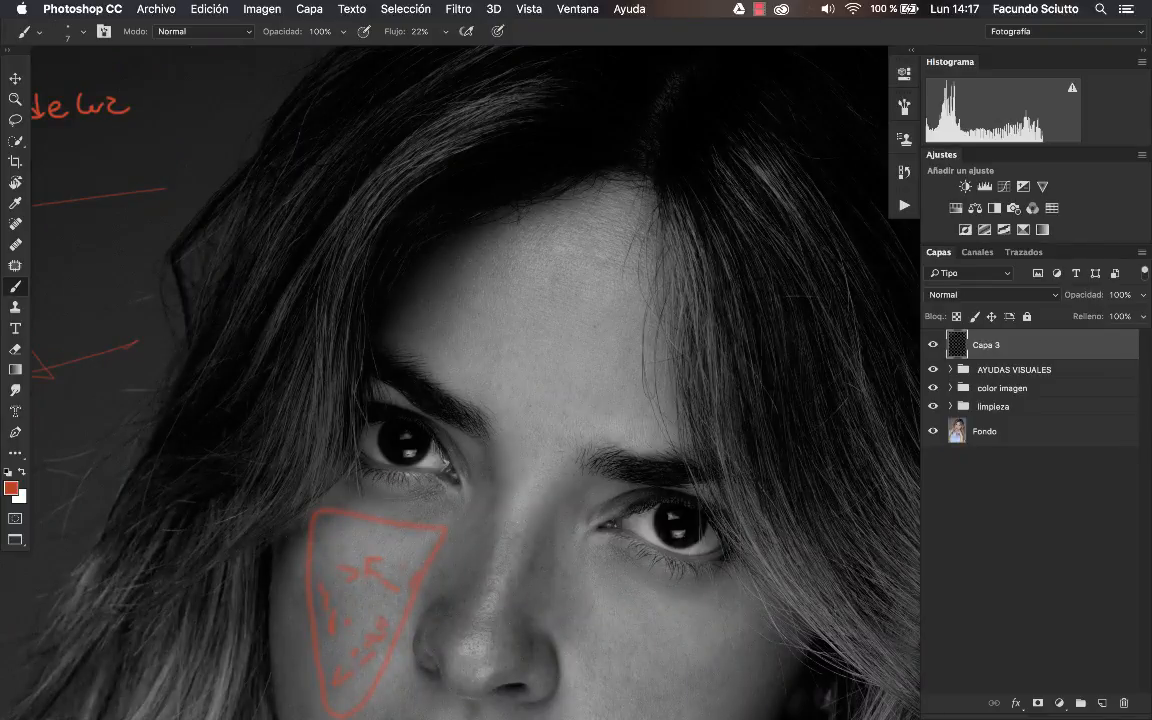
{"action": "left_click_drag", "start_coordinate": [427, 329], "coordinate": [694, 239]}
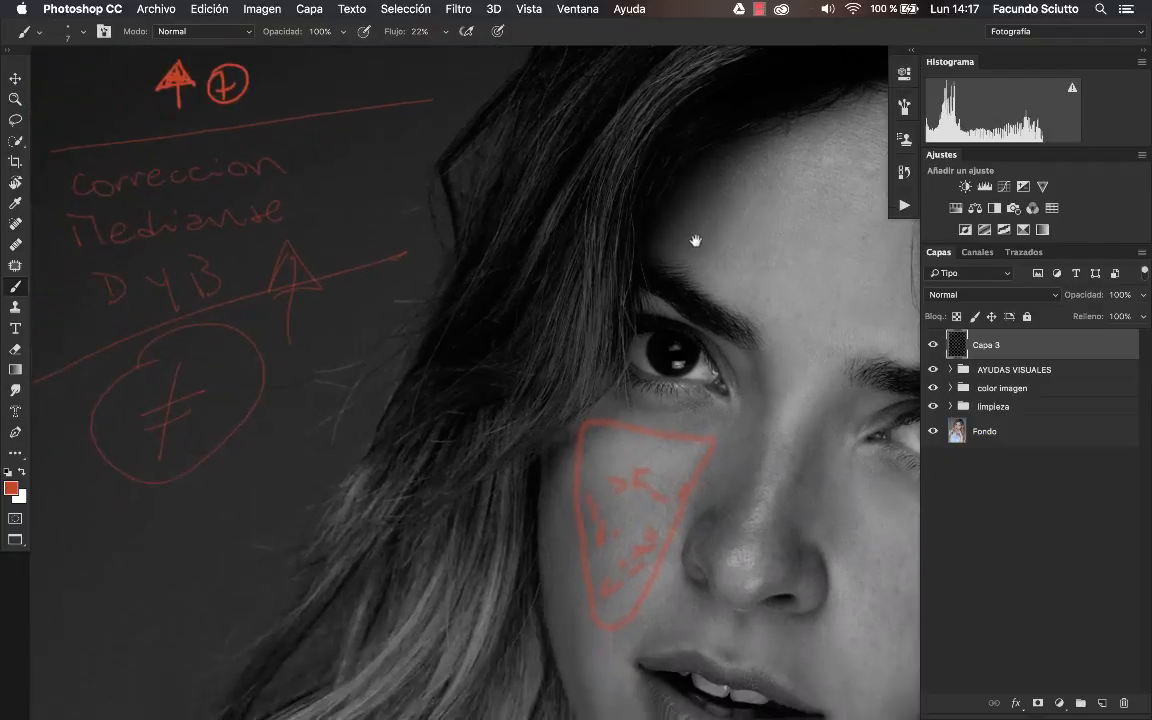
{"action": "mouse_move", "coordinate": [112, 521]}
{"action": "left_mouse_down"}
{"action": "mouse_move", "coordinate": [211, 428]}
{"action": "mouse_move", "coordinate": [173, 406]}
{"action": "mouse_move", "coordinate": [288, 402]}
{"action": "left_mouse_up"}
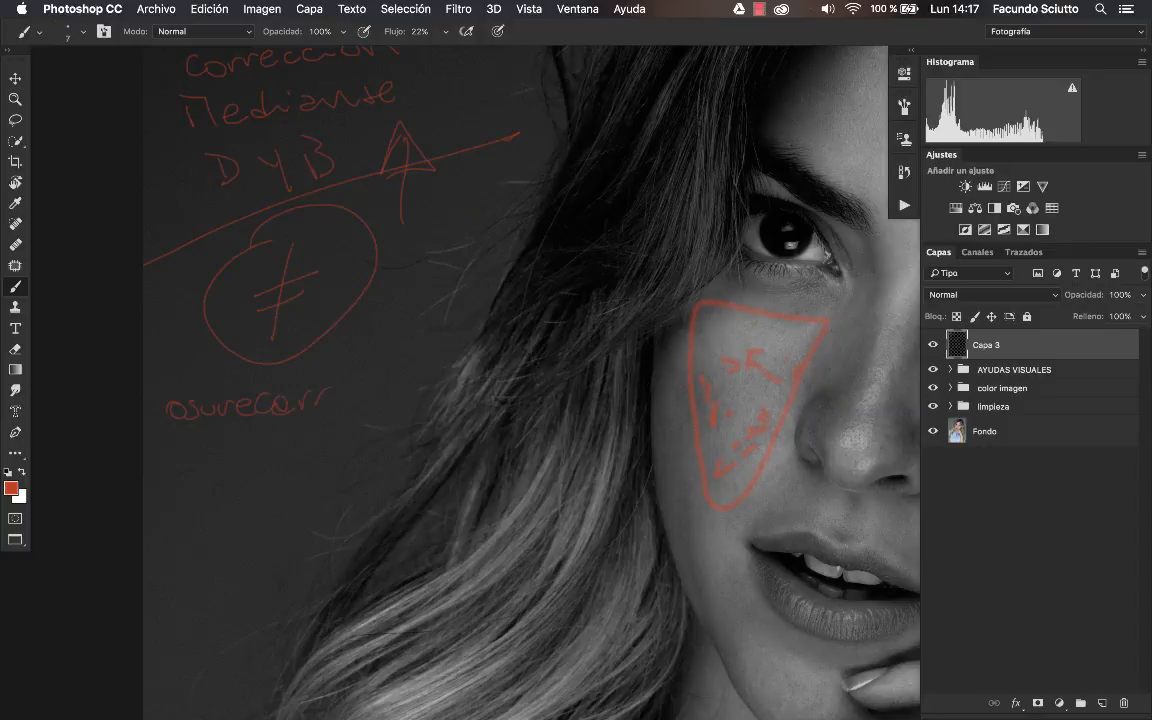
{"action": "mouse_move", "coordinate": [182, 445]}
{"action": "left_mouse_down"}
{"action": "mouse_move", "coordinate": [294, 452]}
{"action": "mouse_move", "coordinate": [347, 430]}
{"action": "left_mouse_up"}
{"action": "left_click_drag", "start_coordinate": [232, 486], "coordinate": [253, 480]}
{"action": "left_click_drag", "start_coordinate": [178, 531], "coordinate": [200, 547]}
{"action": "mouse_move", "coordinate": [218, 532]}
{"action": "left_mouse_down"}
{"action": "mouse_move", "coordinate": [257, 538]}
{"action": "mouse_move", "coordinate": [255, 573]}
{"action": "left_mouse_up"}
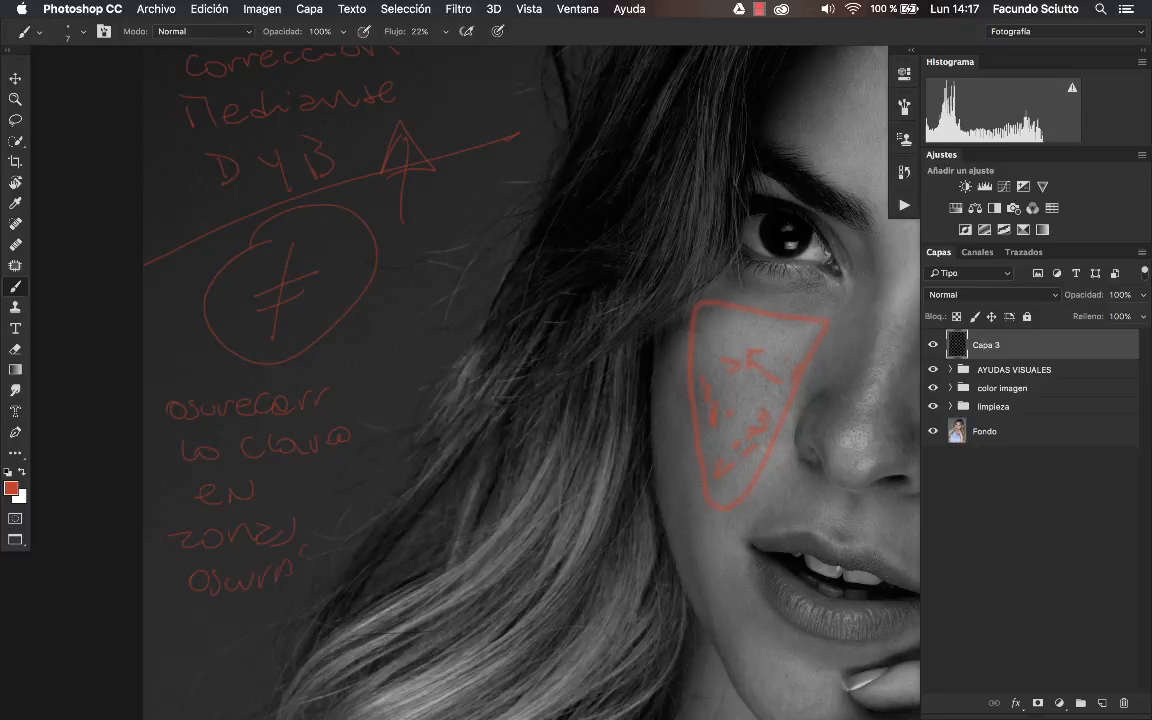
Delete the handwritten annotation layer Capa 3 and select the limpieza group.
{"action": "scroll", "coordinate": [370, 442], "scroll_direction": "down", "scroll_amount": 5}
{"action": "key", "text": "z"}
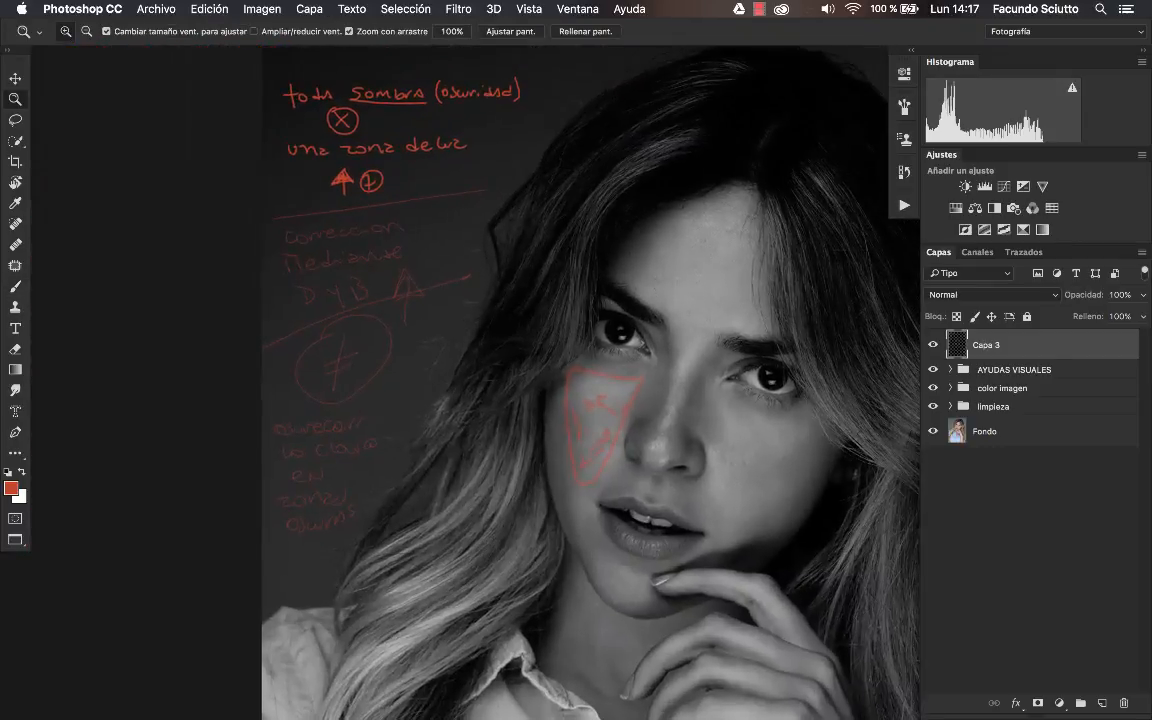
{"action": "key", "text": "b"}
{"action": "scroll", "coordinate": [560, 288], "scroll_direction": "right", "scroll_amount": 5}
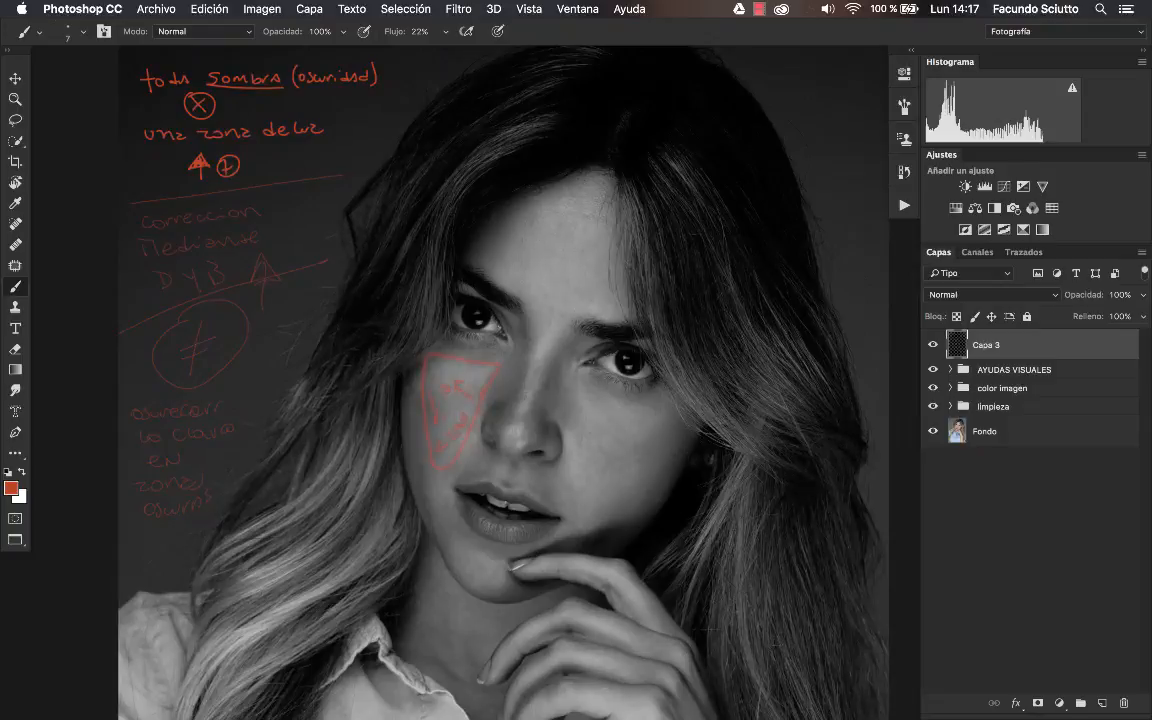
{"action": "key", "text": "z"}
{"action": "scroll", "coordinate": [590, 285], "scroll_direction": "up", "scroll_amount": 3}
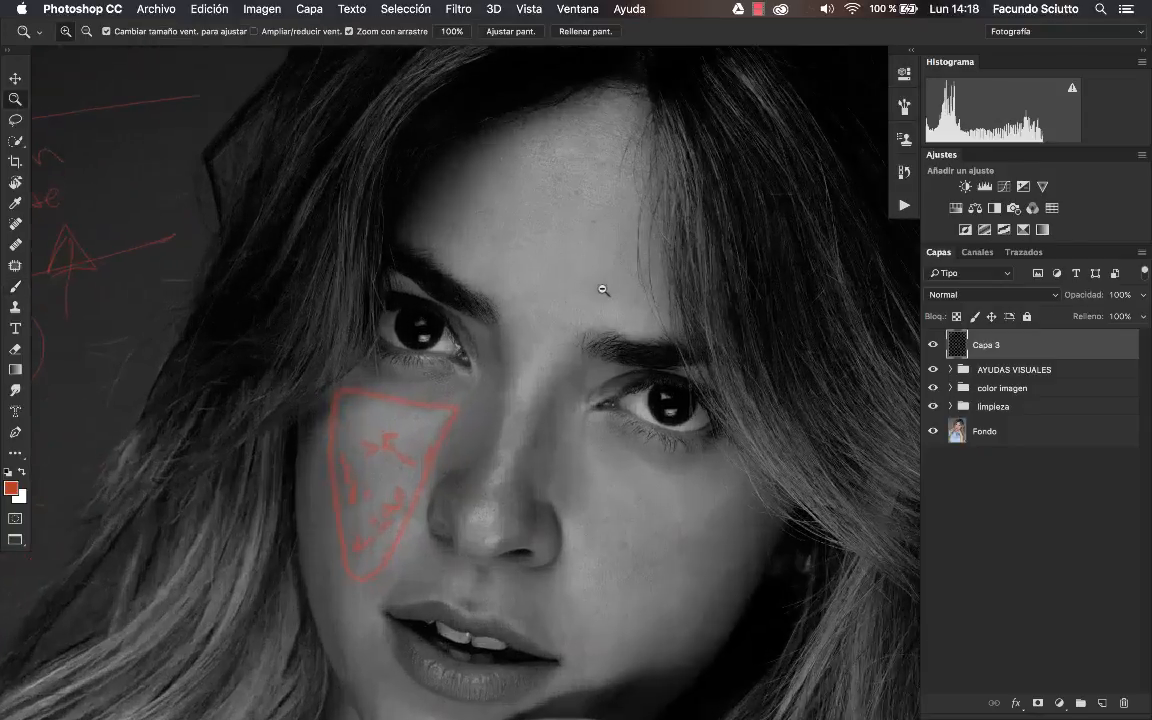
{"action": "scroll", "coordinate": [590, 285], "scroll_direction": "down", "scroll_amount": 3}
{"action": "key", "text": "b"}
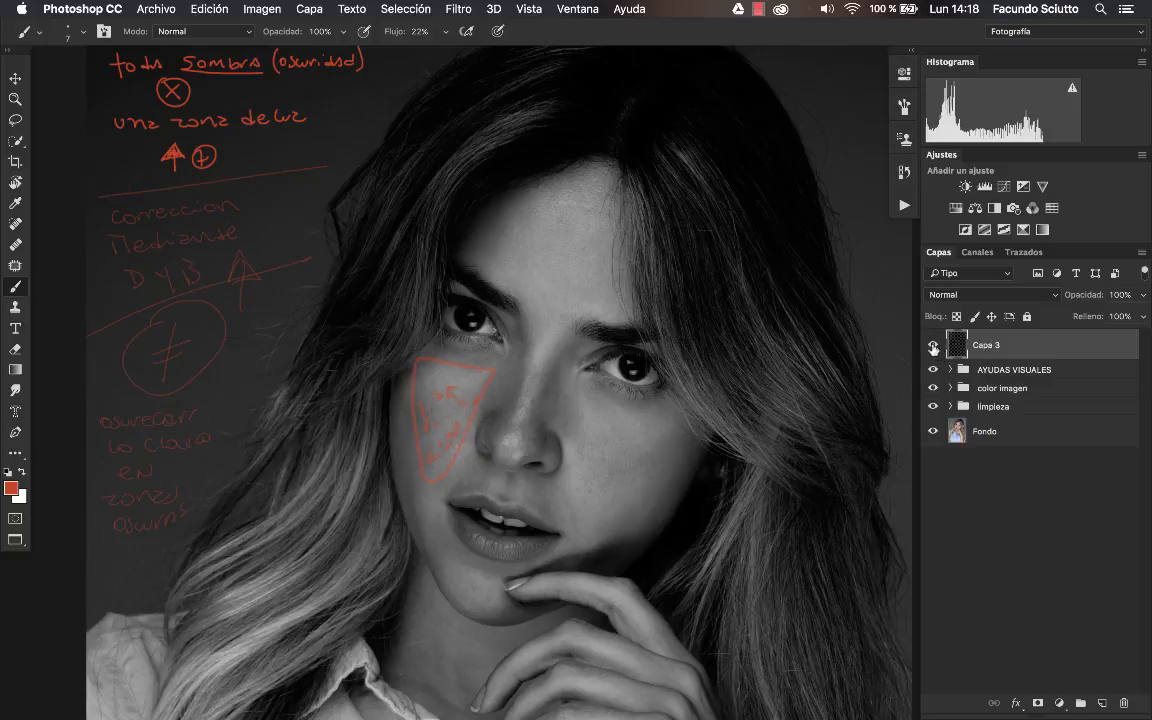
{"action": "key", "text": "BackSpace"}
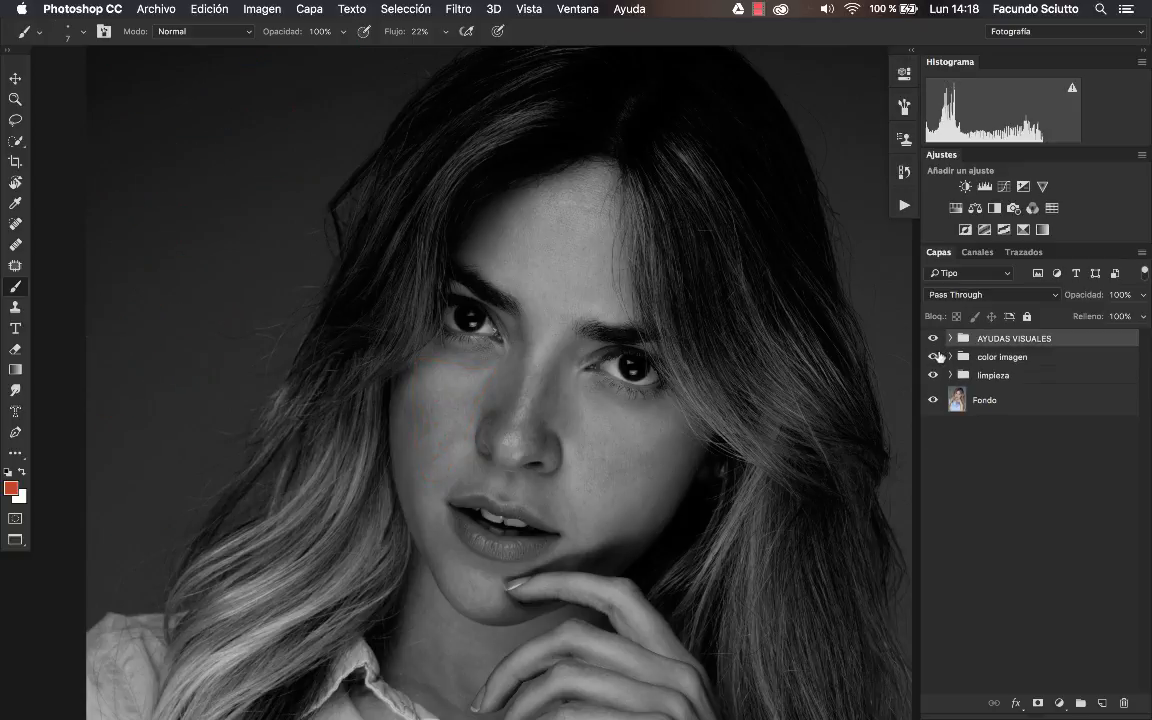
{"action": "double_click", "coordinate": [992, 376]}
{"action": "key", "text": "Return"}
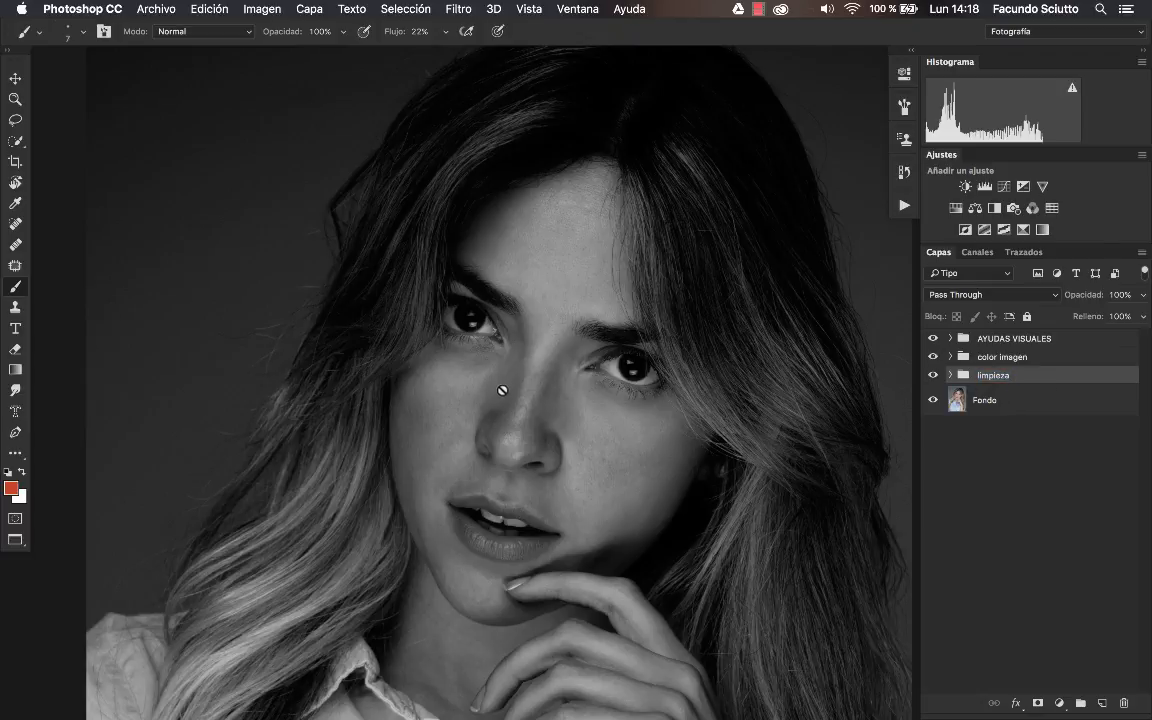
Run the recorded action "dodge and burn correccion" above the limpieza group, collapse the group it makes and delete it.
{"action": "left_click", "coordinate": [905, 206]}
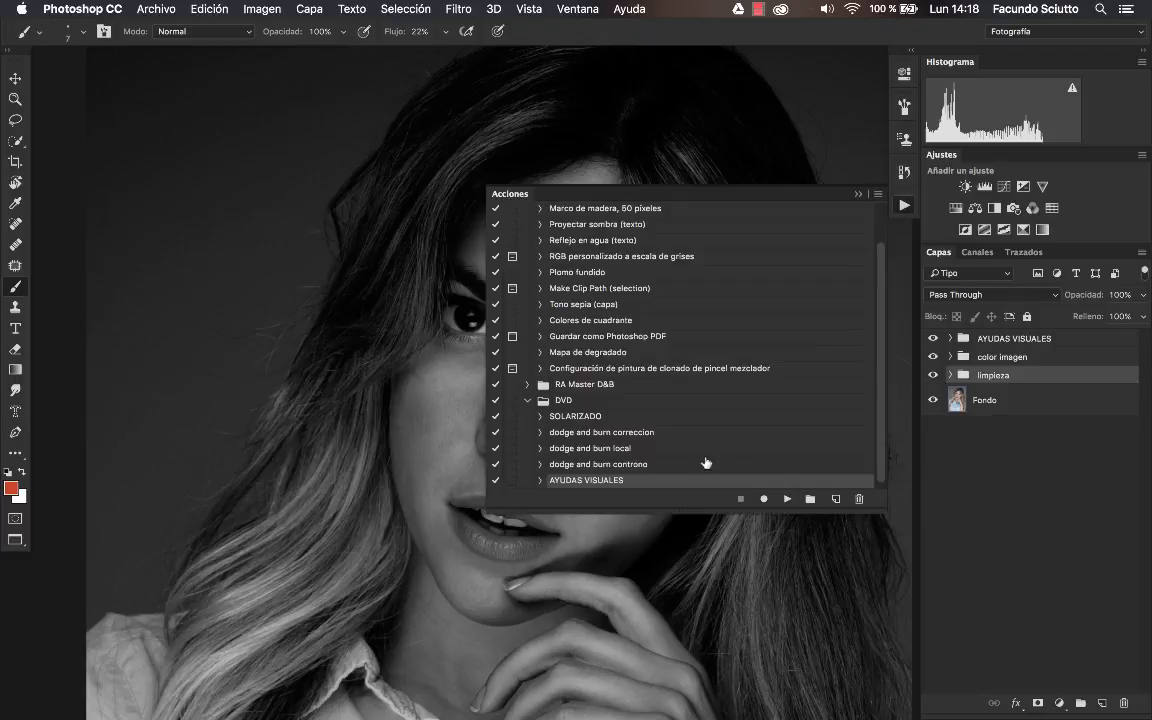
{"action": "left_click", "coordinate": [602, 434]}
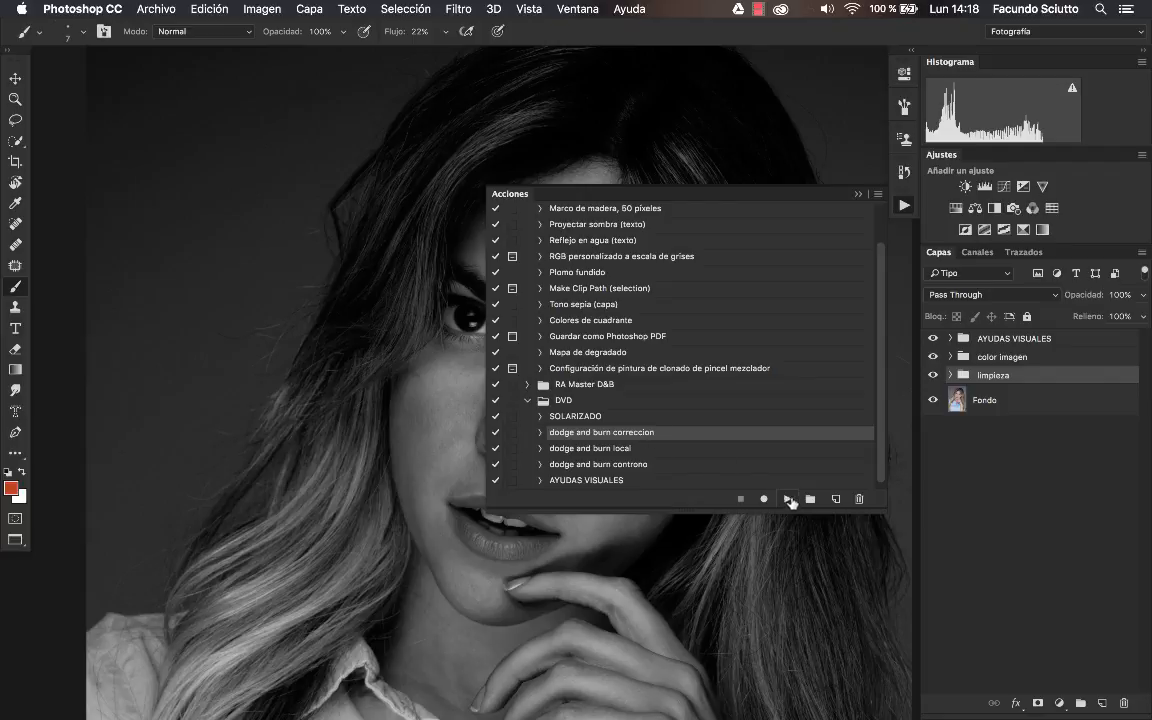
{"action": "left_click", "coordinate": [788, 499]}
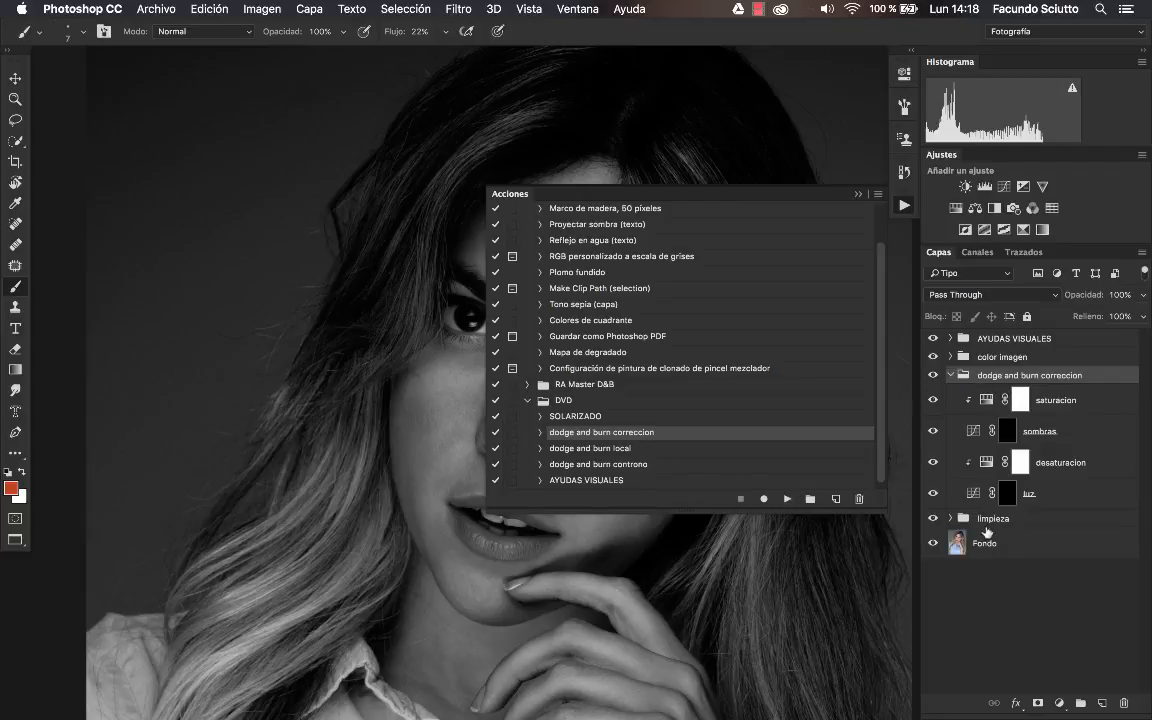
{"action": "left_click", "coordinate": [951, 375]}
{"action": "left_click", "coordinate": [857, 194]}
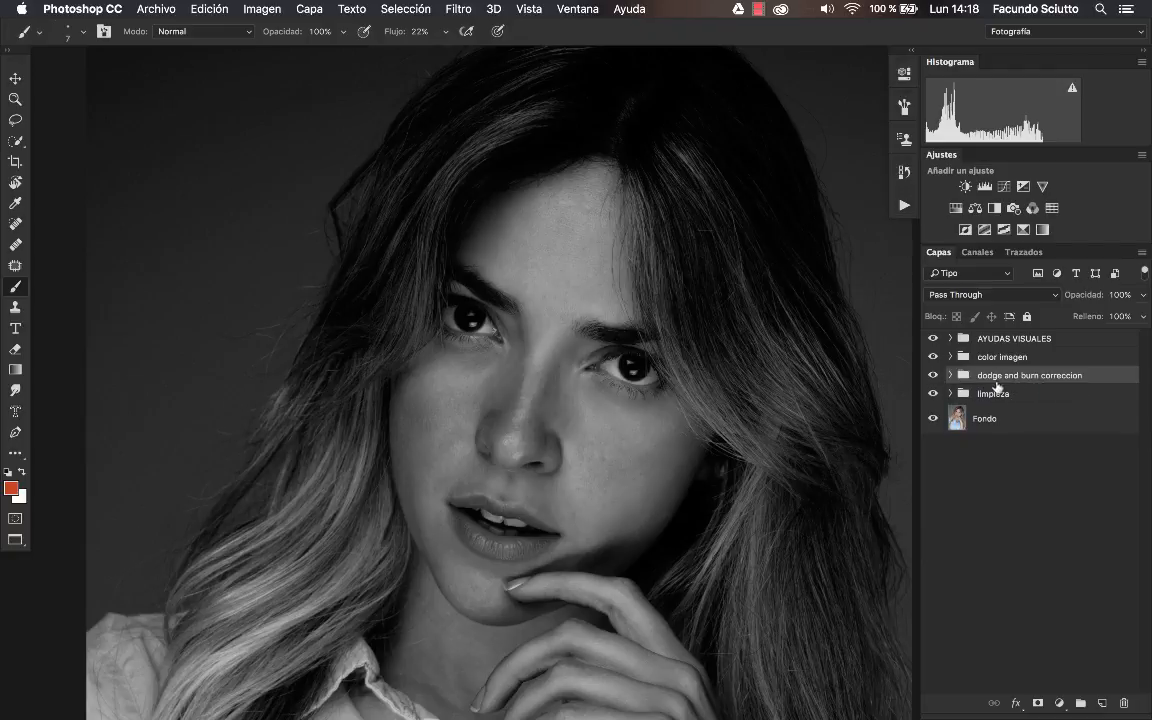
{"action": "key", "text": "BackSpace"}
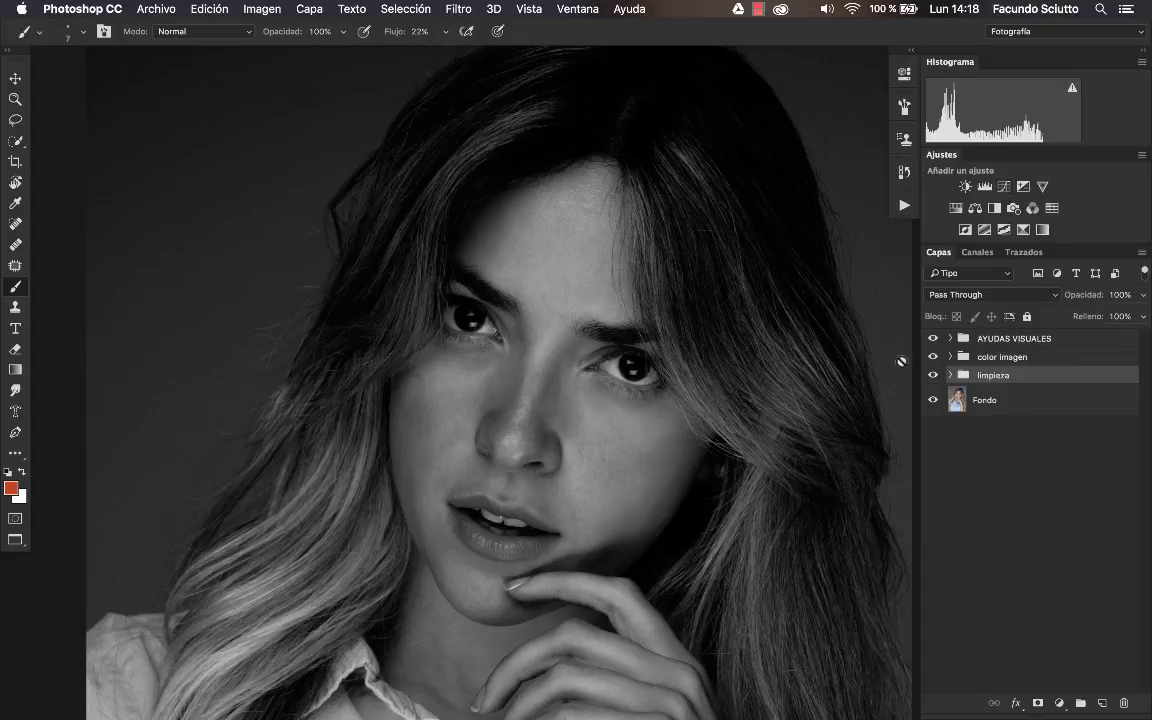
Add a Curves adjustment layer above the limpieza group and raise its midtones to input 126, output 155.
{"action": "left_click", "coordinate": [1004, 190]}
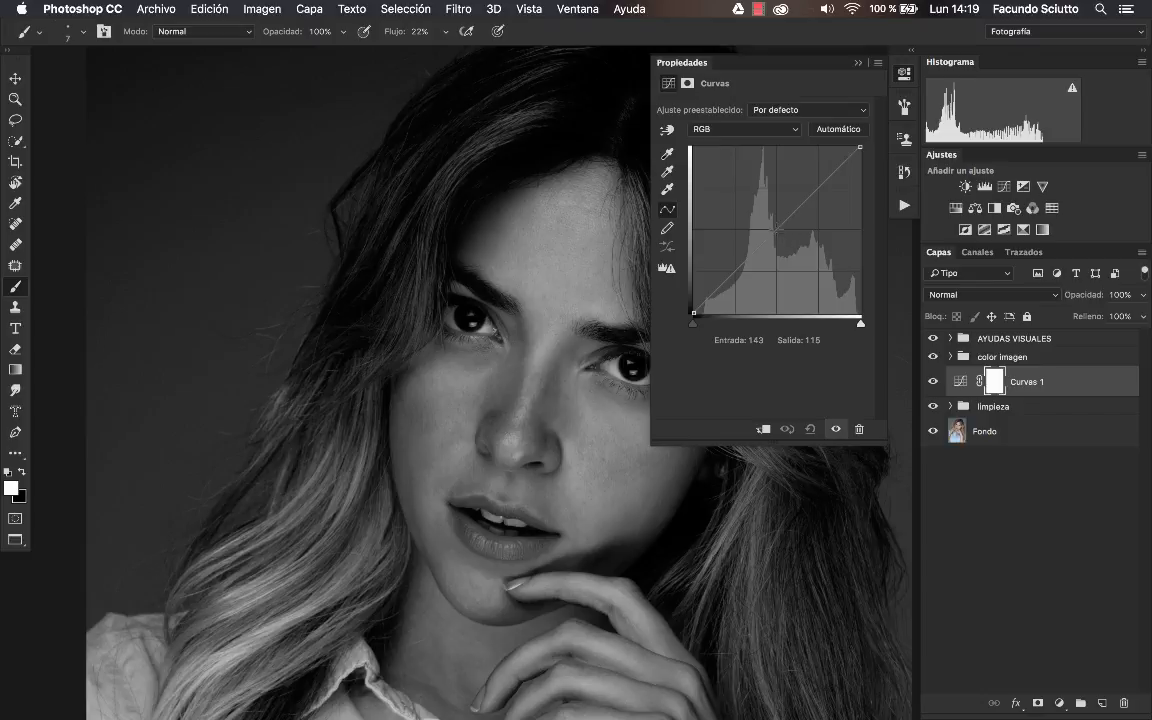
{"action": "left_click_drag", "start_coordinate": [776, 232], "coordinate": [775, 207]}
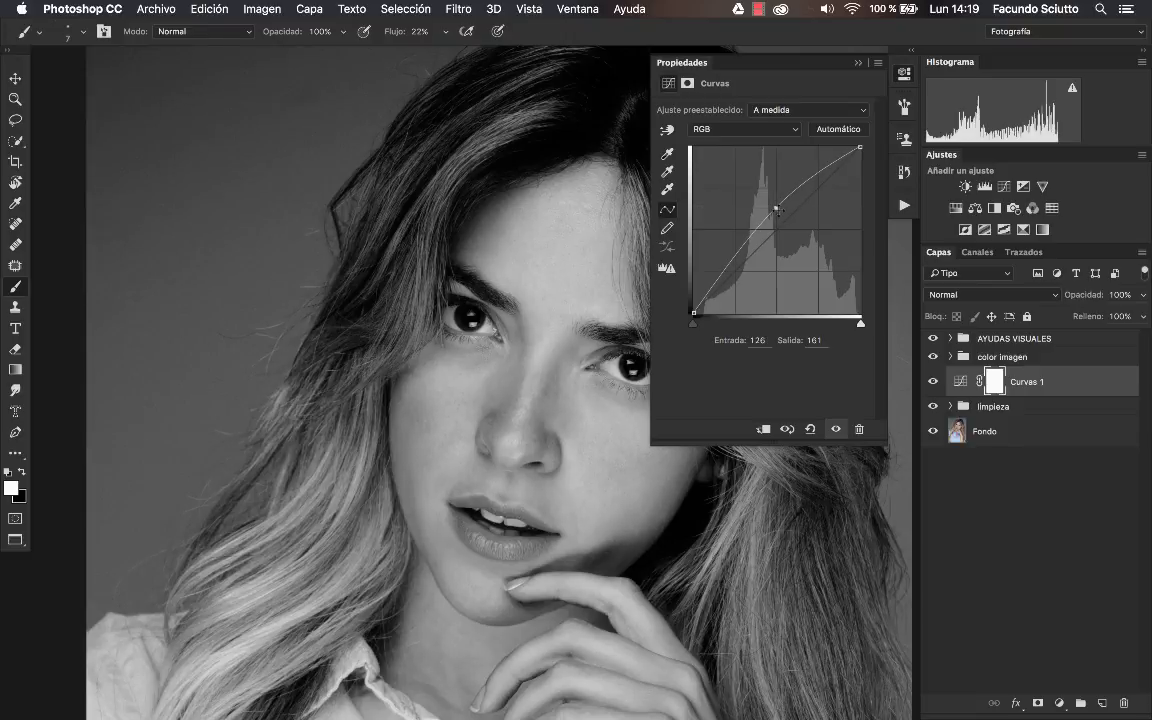
{"action": "mouse_move", "coordinate": [775, 207]}
{"action": "left_mouse_down"}
{"action": "mouse_move", "coordinate": [776, 231]}
{"action": "mouse_move", "coordinate": [777, 210]}
{"action": "left_mouse_up"}
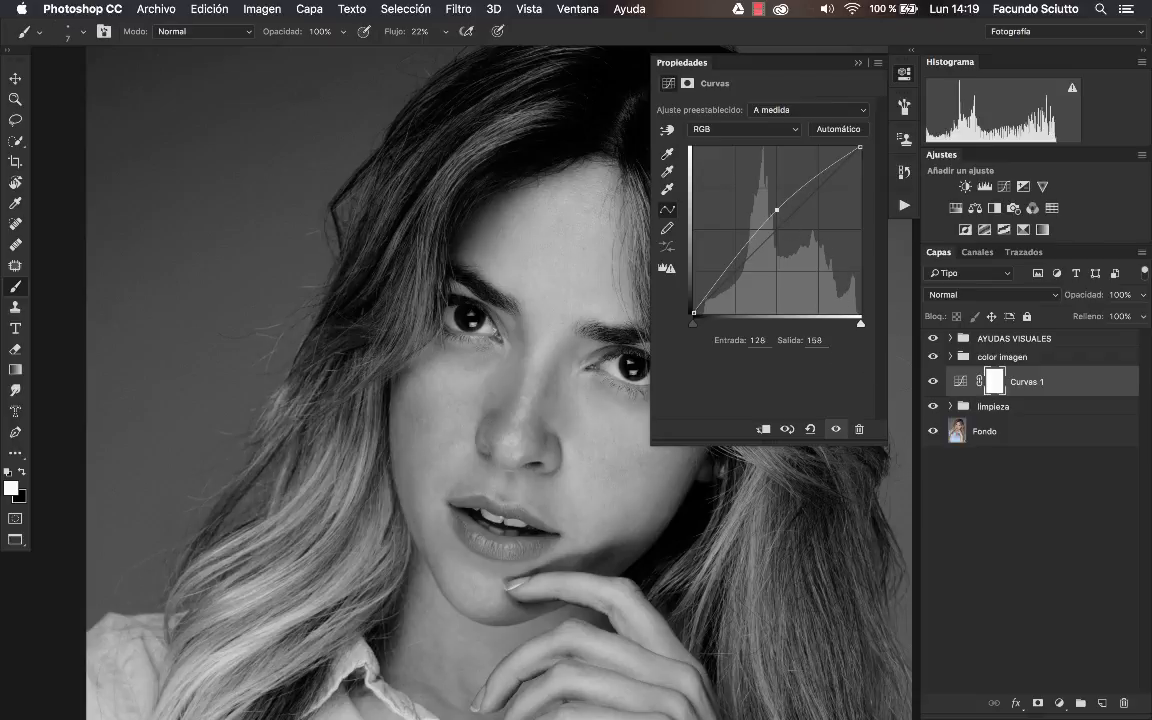
{"action": "mouse_move", "coordinate": [777, 208]}
{"action": "left_mouse_down"}
{"action": "mouse_move", "coordinate": [776, 187]}
{"action": "mouse_move", "coordinate": [777, 205]}
{"action": "left_mouse_up"}
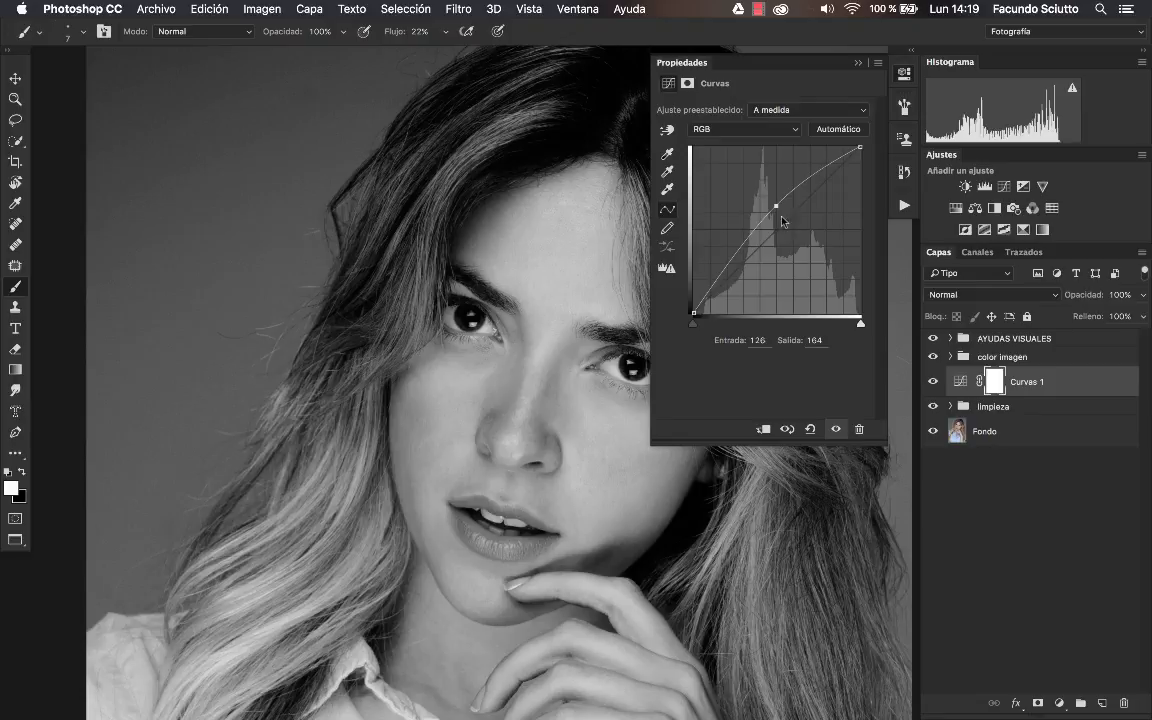
{"action": "left_click_drag", "start_coordinate": [777, 207], "coordinate": [777, 213]}
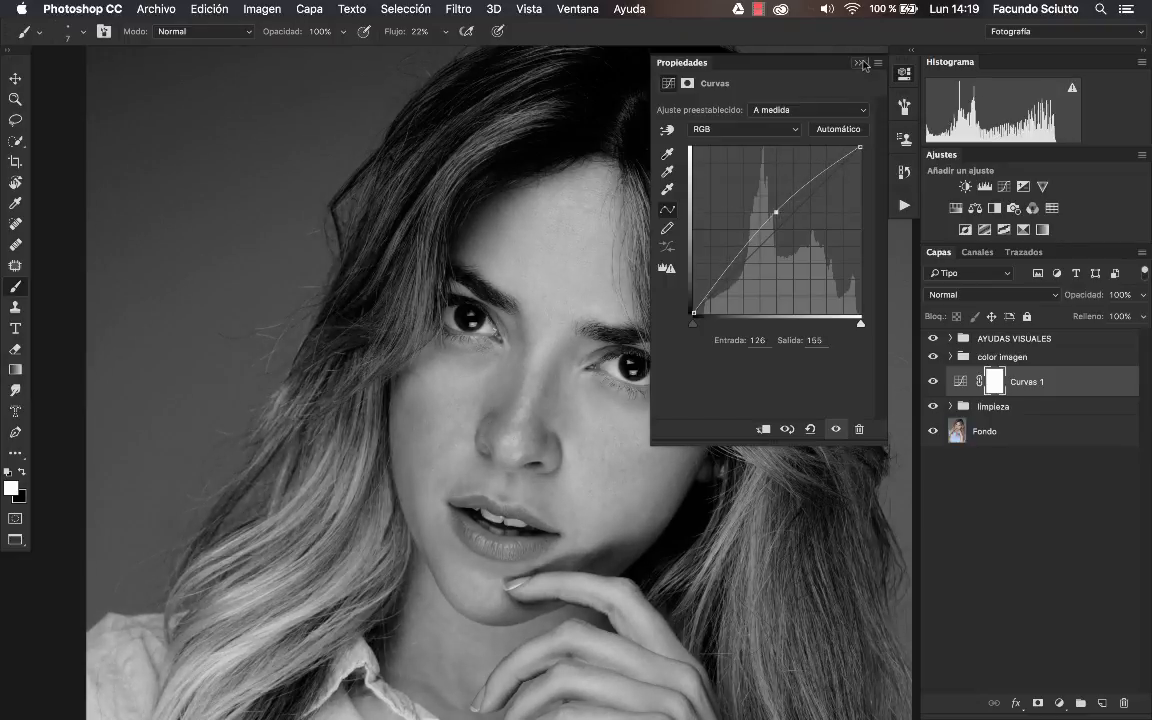
{"action": "double_click", "coordinate": [805, 62]}
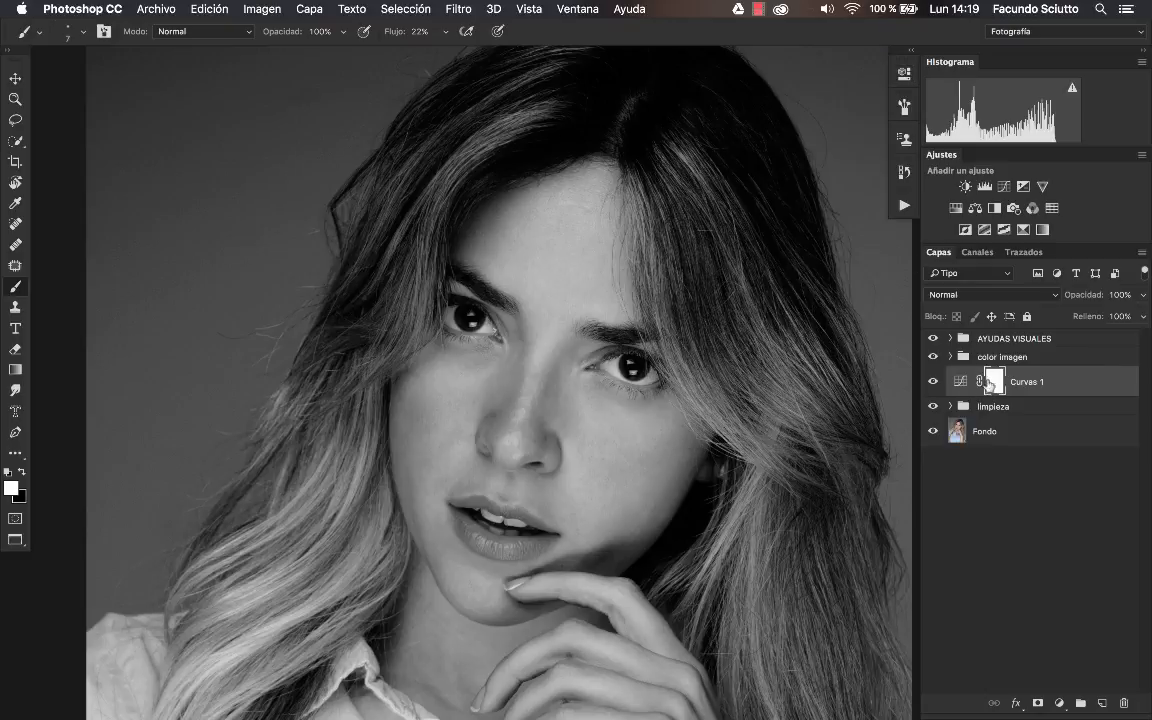
Rename the Curves layer as luz and hide the AYUDAS VISUALES group.
{"action": "double_click", "coordinate": [1055, 382]}
{"action": "type", "text": "luz"}
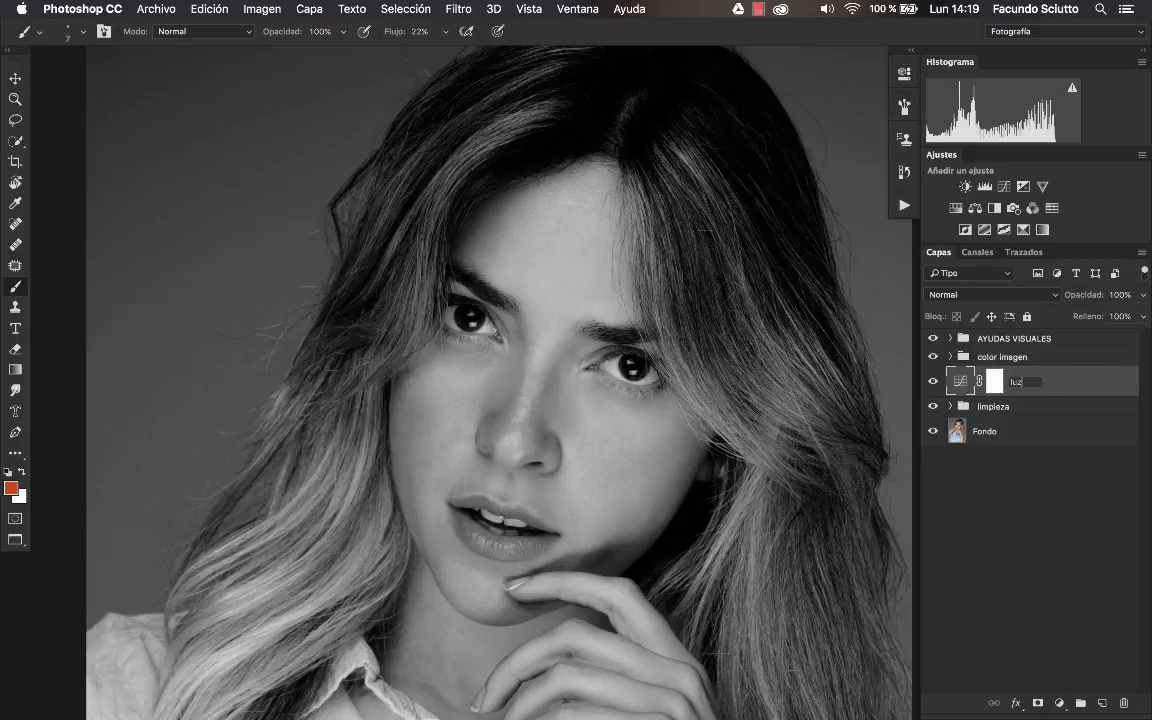
{"action": "key", "text": "Return"}
{"action": "left_click", "coordinate": [933, 339]}
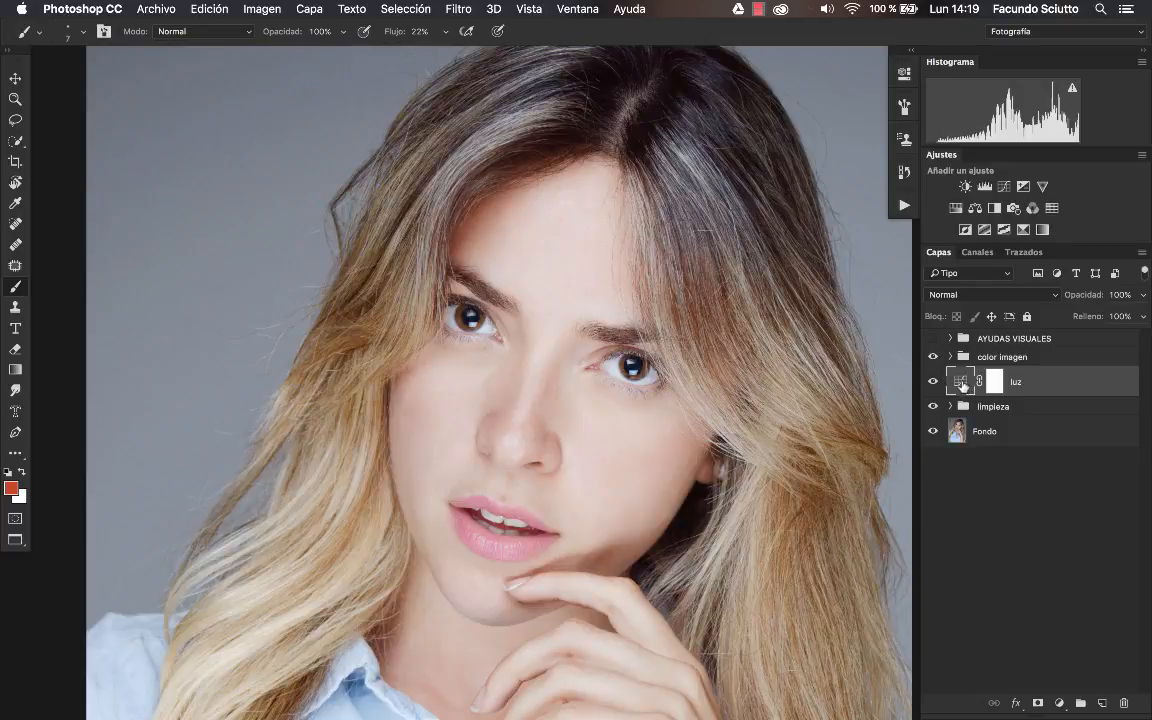
Compare stronger and weaker luz curves on the forehead skin, settling the curve point at input 127, output 171.
{"action": "double_click", "coordinate": [958, 381]}
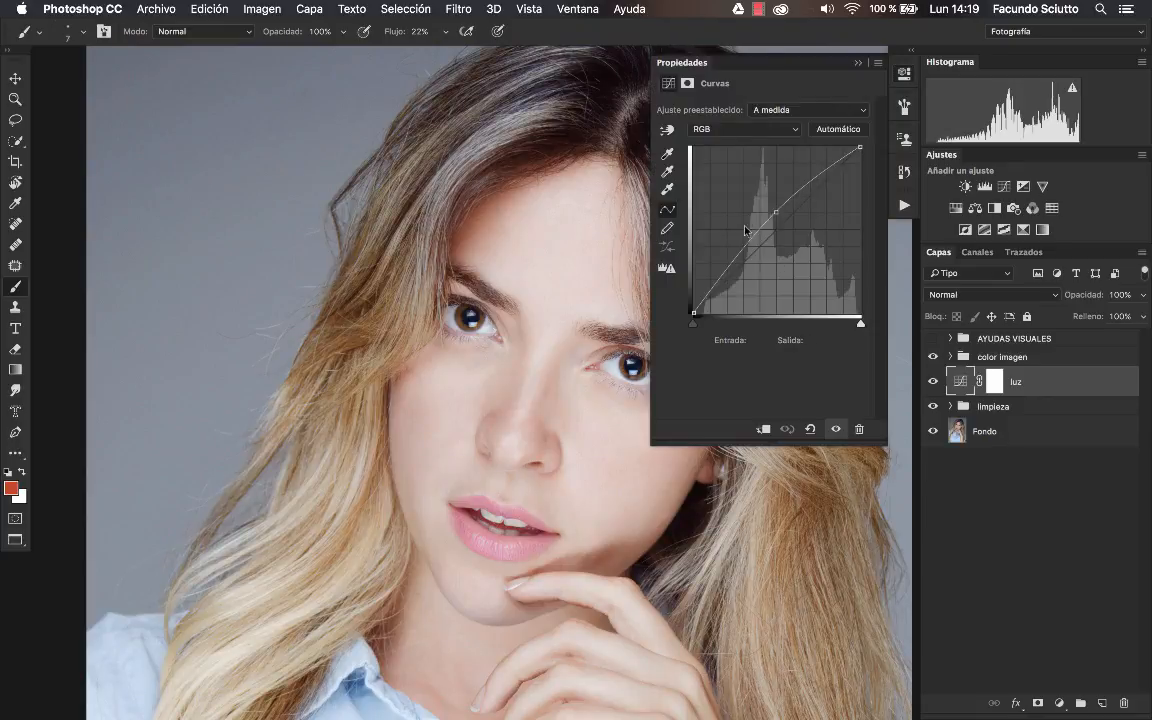
{"action": "left_click_drag", "start_coordinate": [776, 212], "coordinate": [773, 194]}
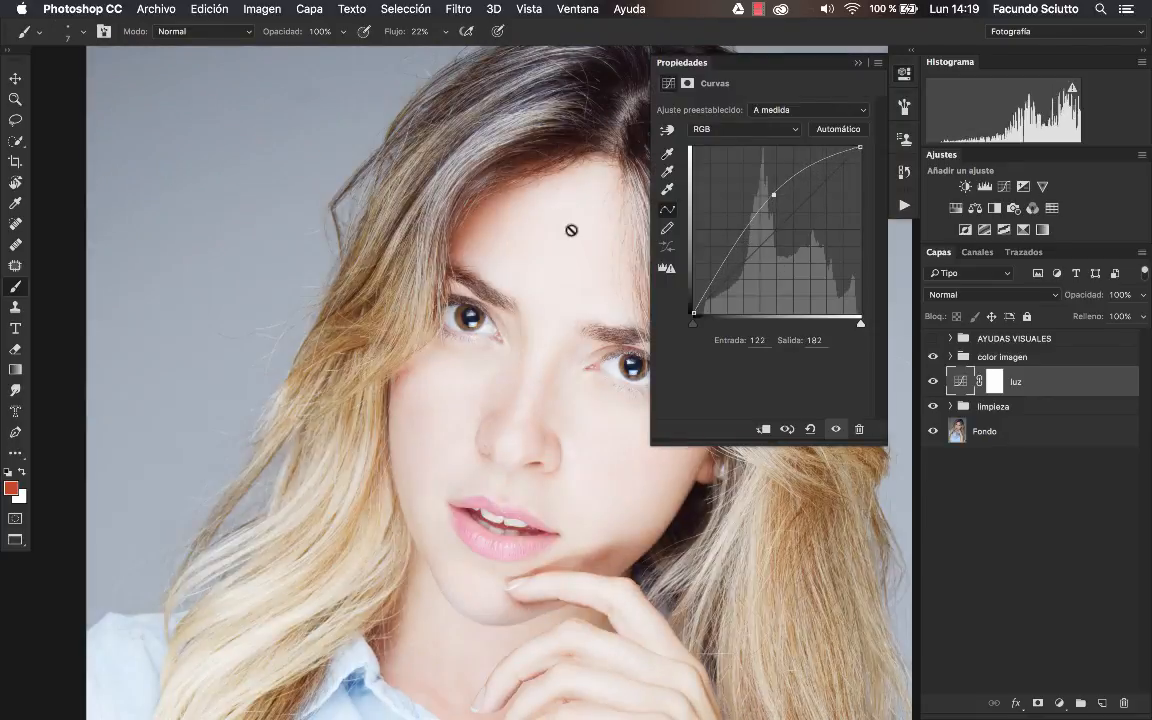
{"action": "key", "text": "z"}
{"action": "left_click_drag", "start_coordinate": [468, 216], "coordinate": [600, 167]}
{"action": "key", "text": "b"}
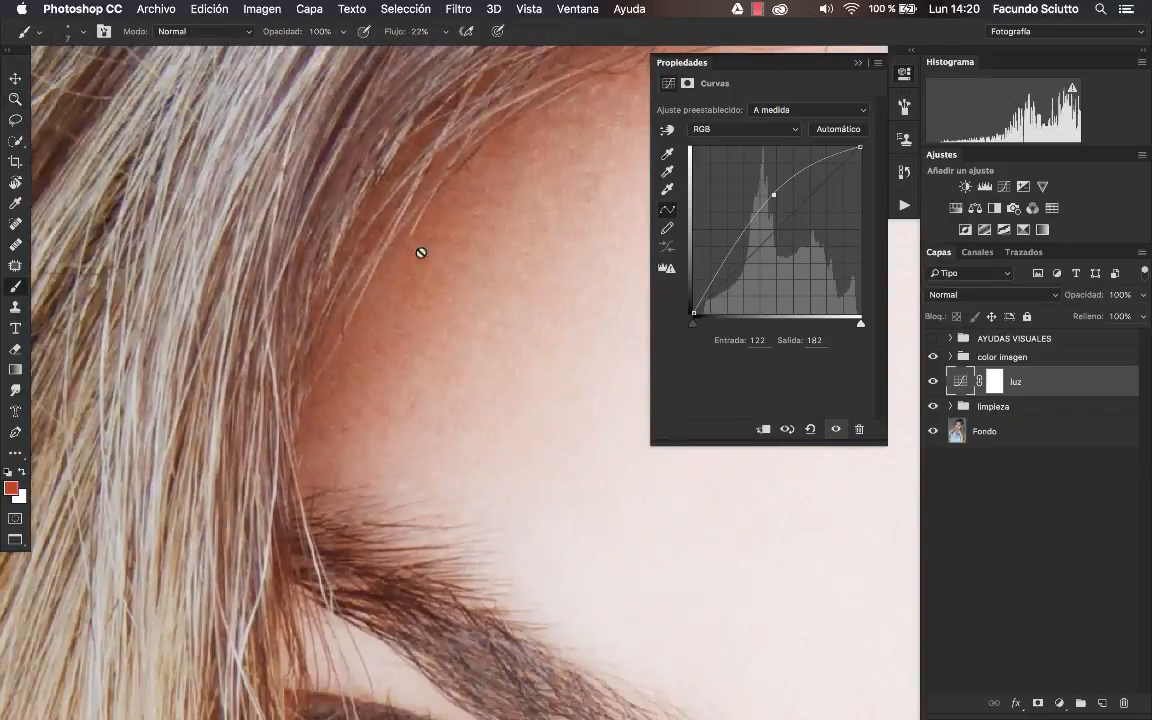
{"action": "left_click_drag", "start_coordinate": [475, 283], "coordinate": [373, 342]}
{"action": "left_click_drag", "start_coordinate": [773, 195], "coordinate": [768, 229]}
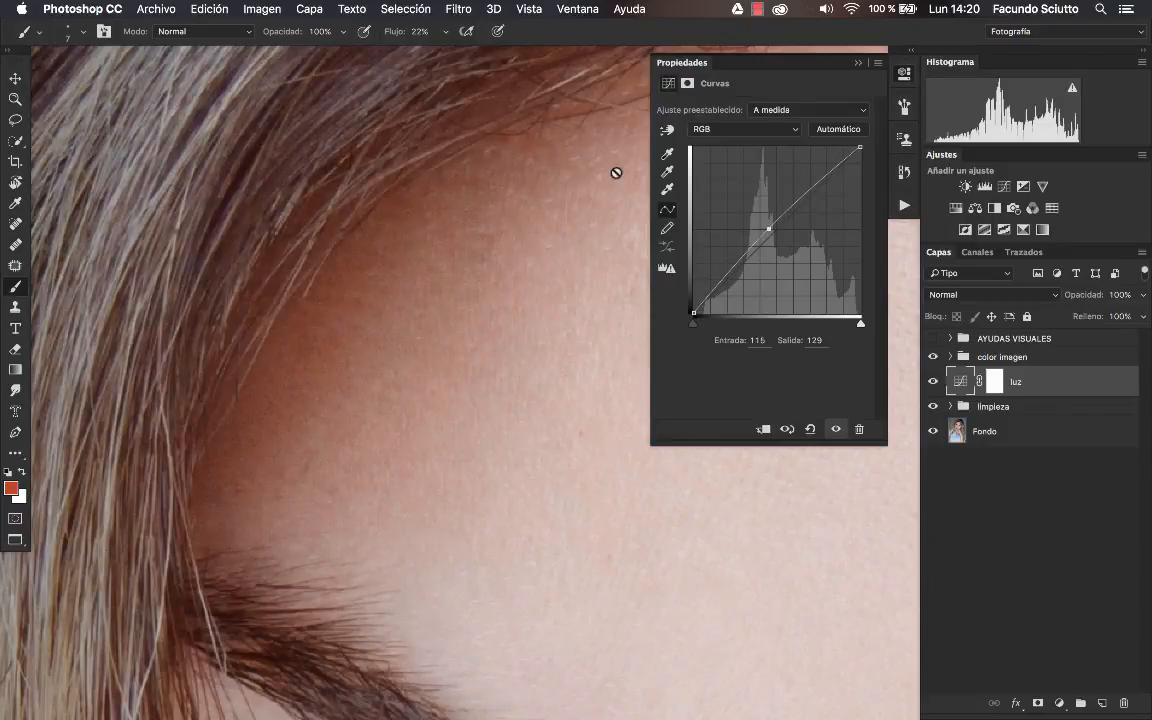
{"action": "left_click_drag", "start_coordinate": [553, 185], "coordinate": [367, 268]}
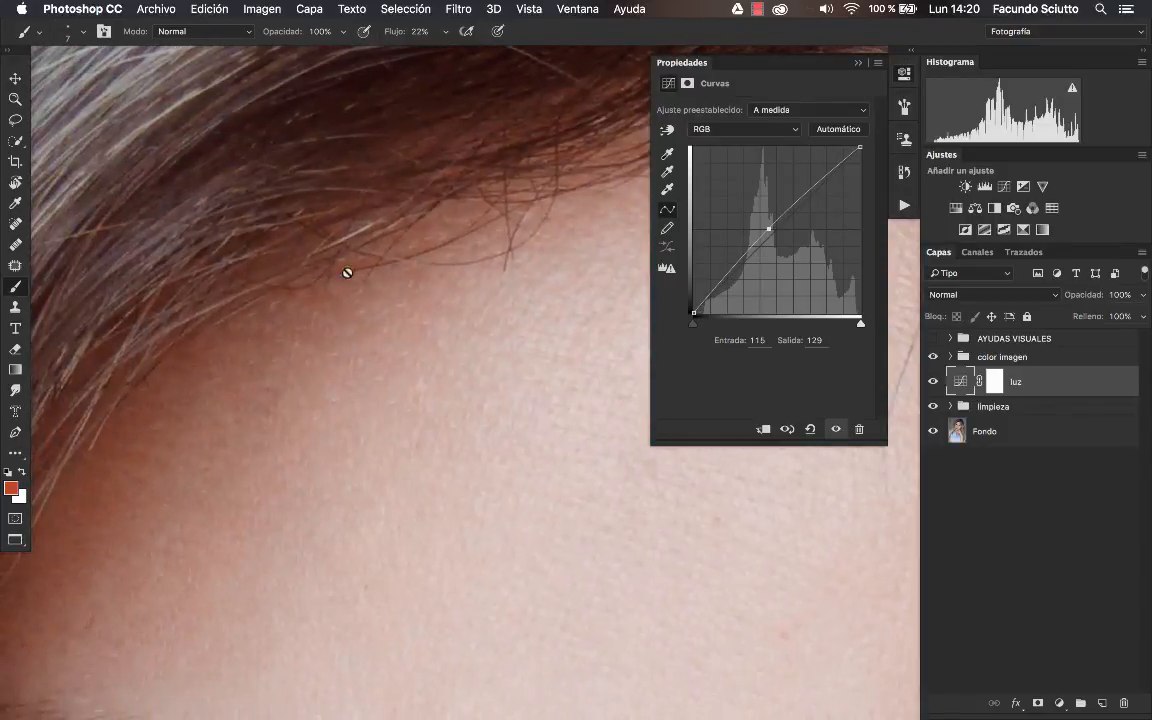
{"action": "left_click_drag", "start_coordinate": [768, 228], "coordinate": [776, 201]}
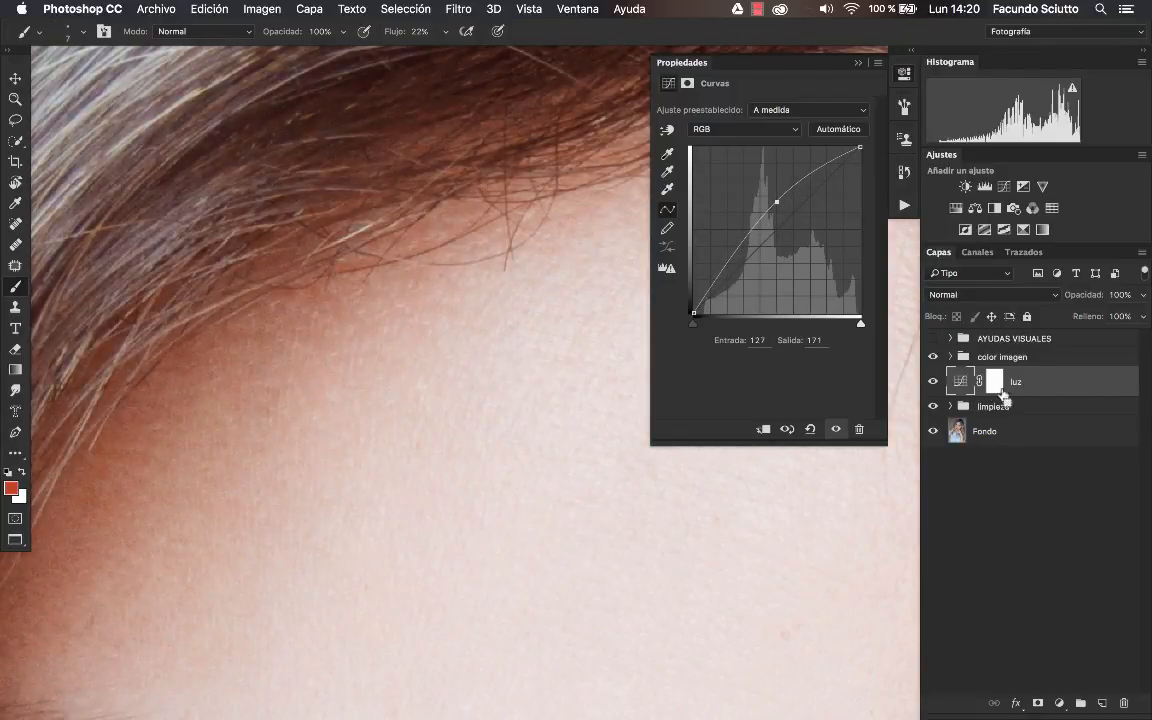
Select the luz layer's mask, reset the default colours and invert the mask to black.
{"action": "key", "text": "ctrl+backslash"}
{"action": "key", "text": "d"}
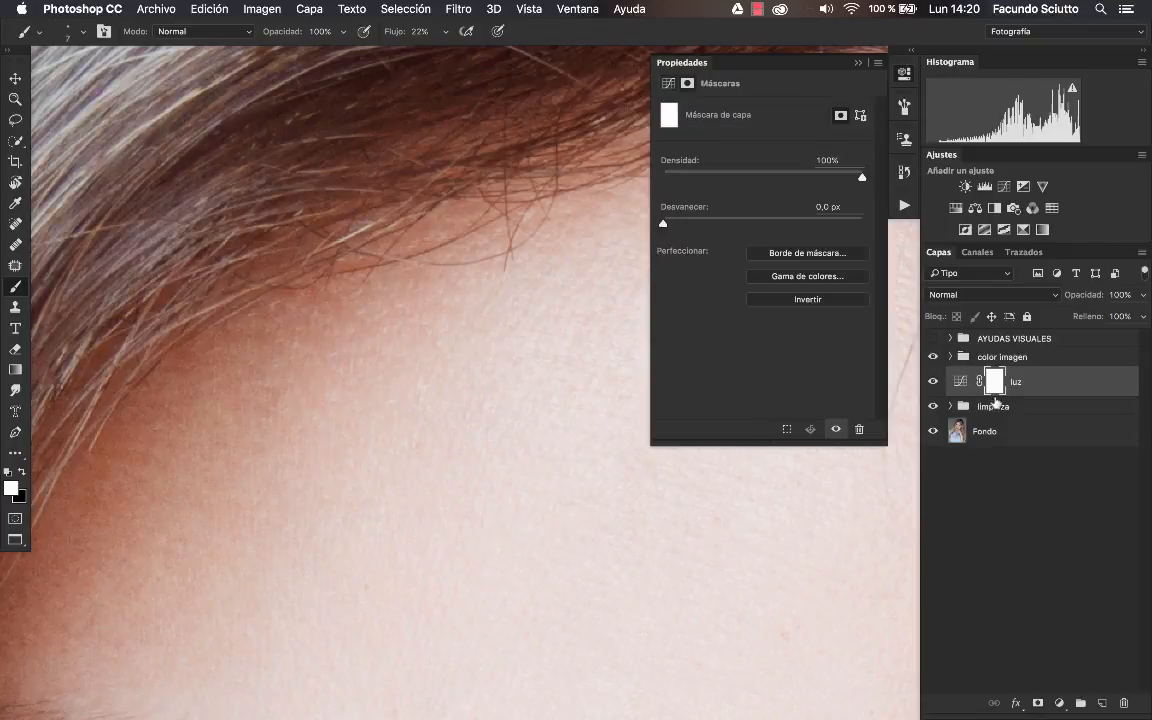
{"action": "key", "text": "ctrl+i"}
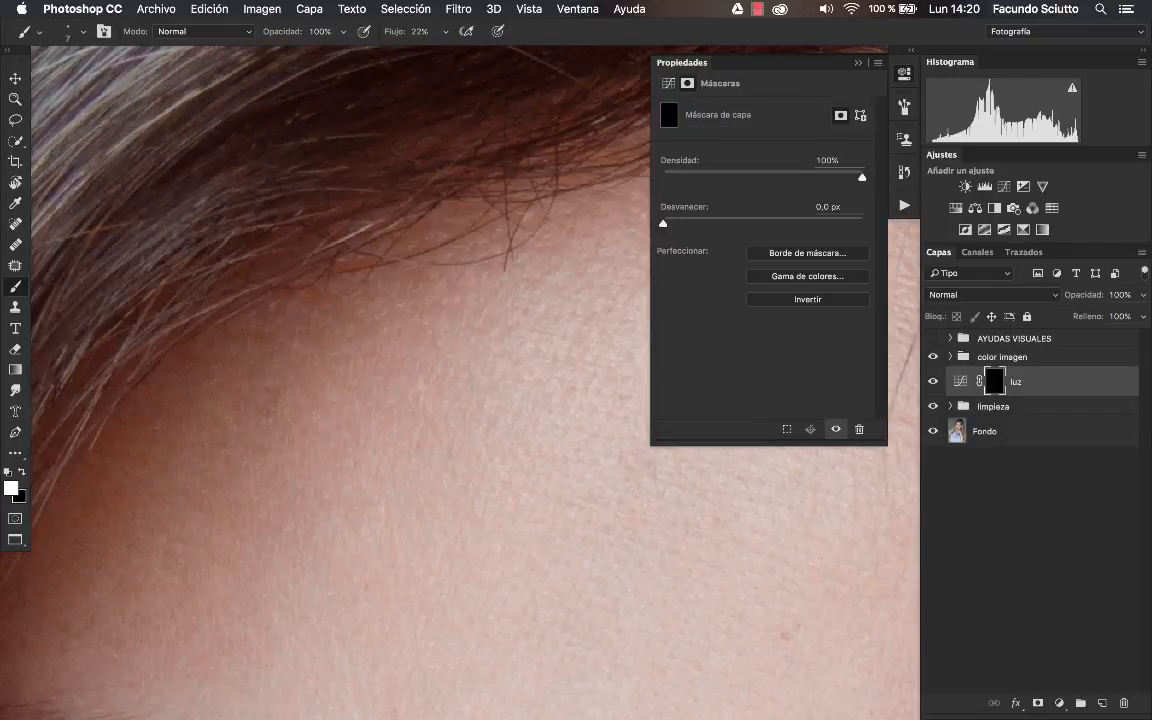
Lower the brush flow to 4% for painting on the luz mask.
{"action": "left_click_drag", "start_coordinate": [393, 33], "coordinate": [383, 40]}
{"action": "key", "text": "h"}
{"action": "left_click_drag", "start_coordinate": [399, 288], "coordinate": [460, 239]}
{"action": "key", "text": "h"}
{"action": "key", "text": "h"}
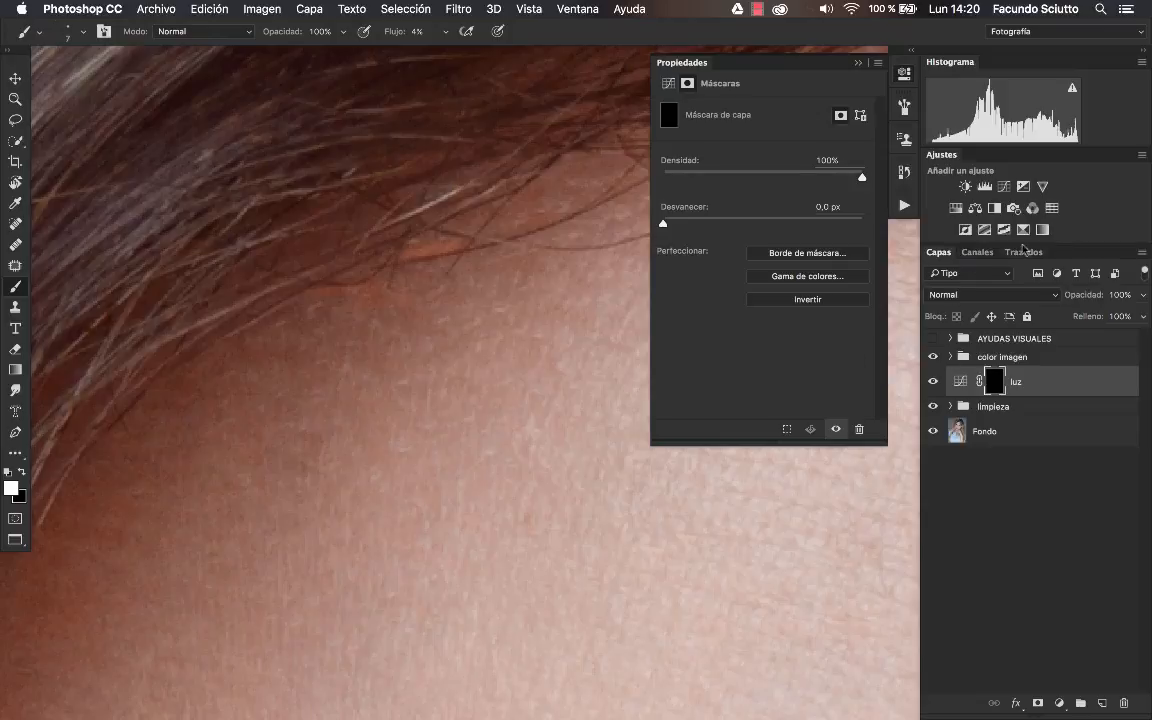
Add a Hue/Saturation adjustment clipped to the luz layer and set its saturation to -24.
{"action": "left_click", "coordinate": [955, 208]}
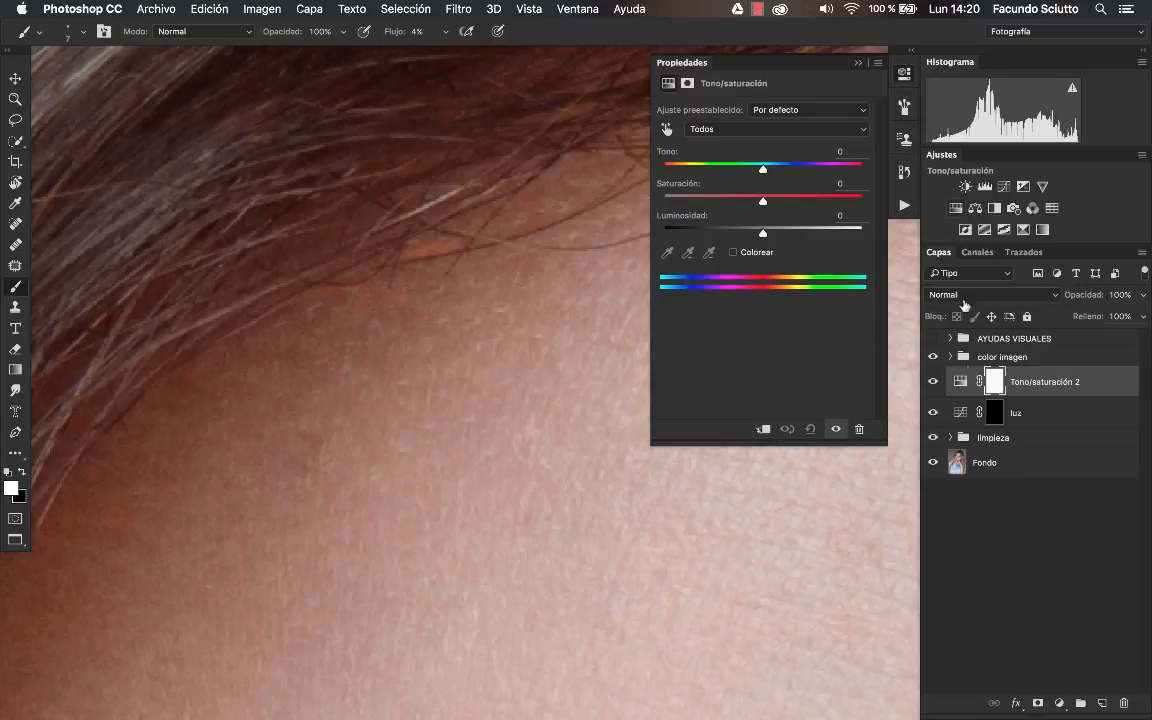
{"action": "left_click", "coordinate": [762, 432]}
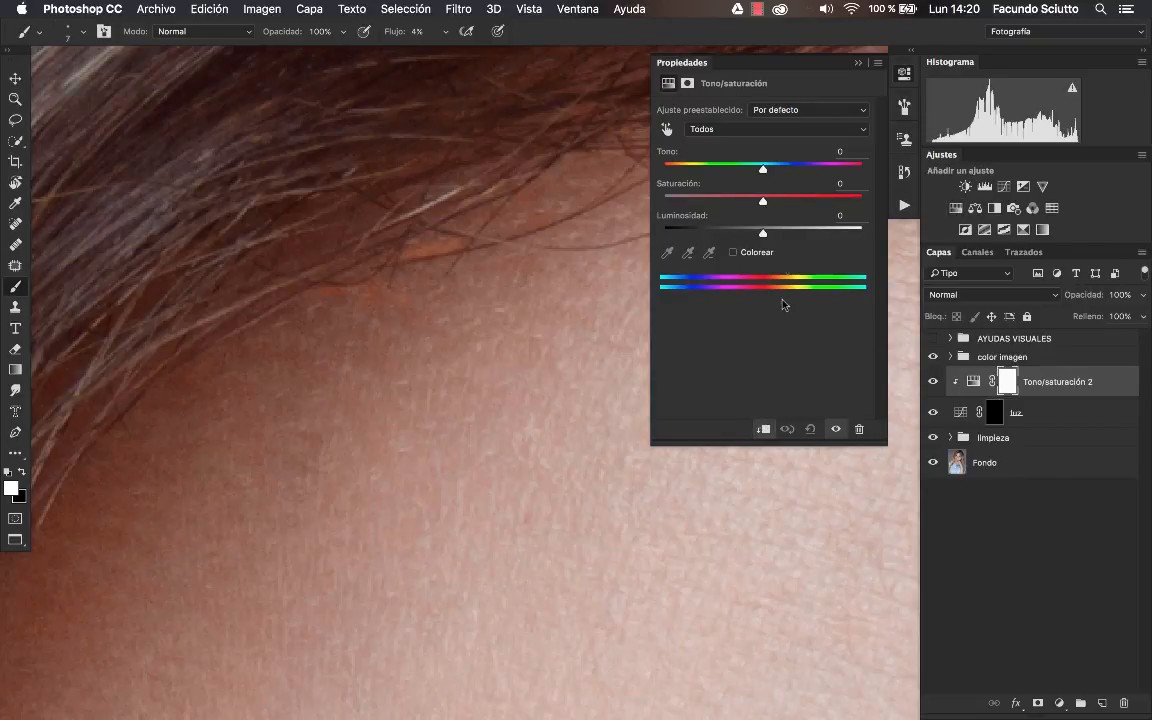
{"action": "left_click_drag", "start_coordinate": [762, 200], "coordinate": [739, 208]}
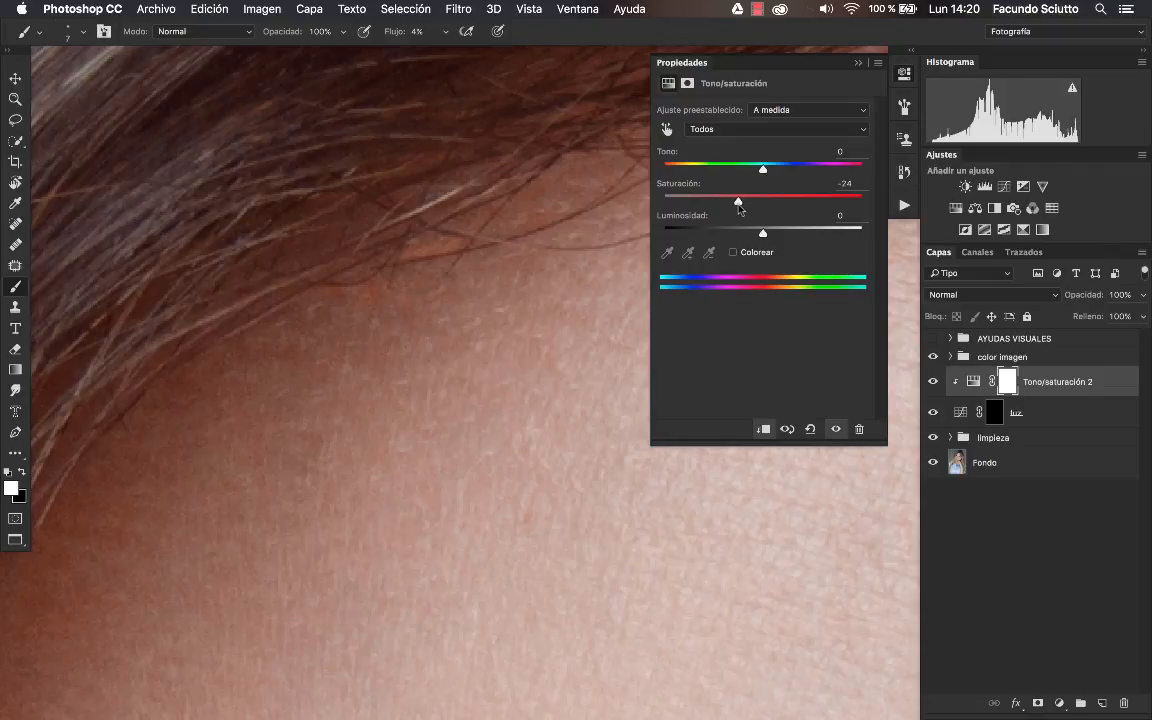
Fine-tune the clipped Hue/Saturation layer's saturation to -28 while checking the forehead skin near the hairline.
{"action": "key", "text": "h"}
{"action": "left_click_drag", "start_coordinate": [481, 278], "coordinate": [350, 316]}
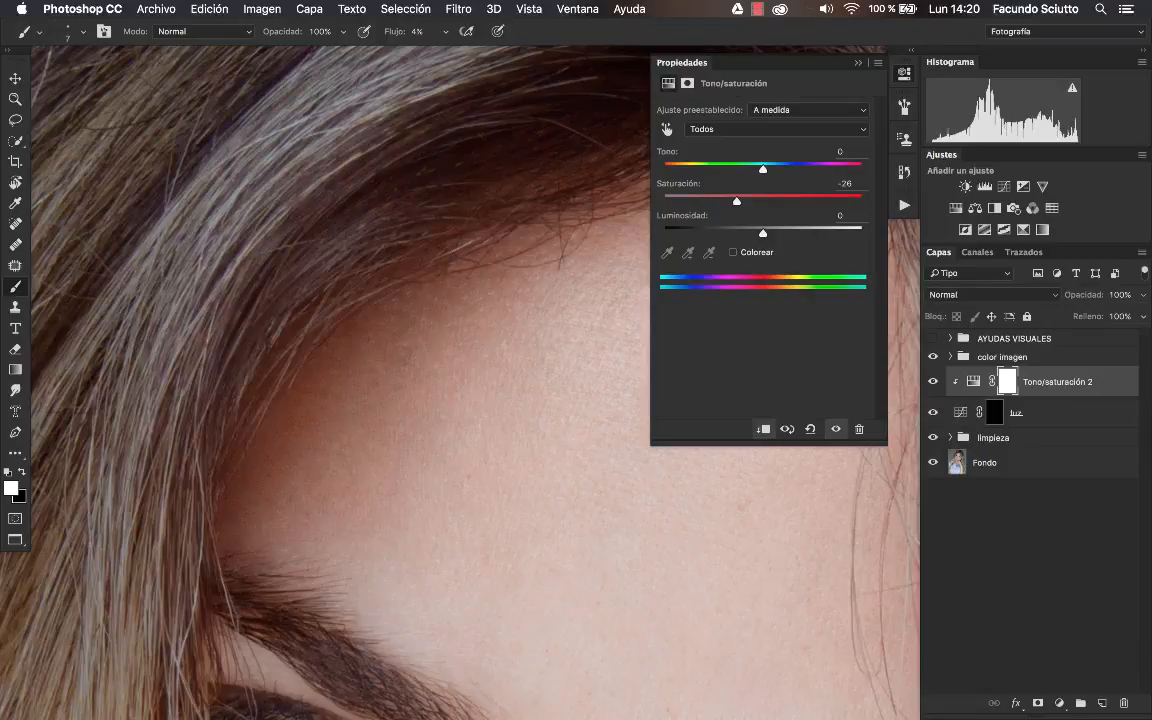
{"action": "key", "text": "z"}
{"action": "left_click", "coordinate": [540, 256]}
{"action": "key", "text": "b"}
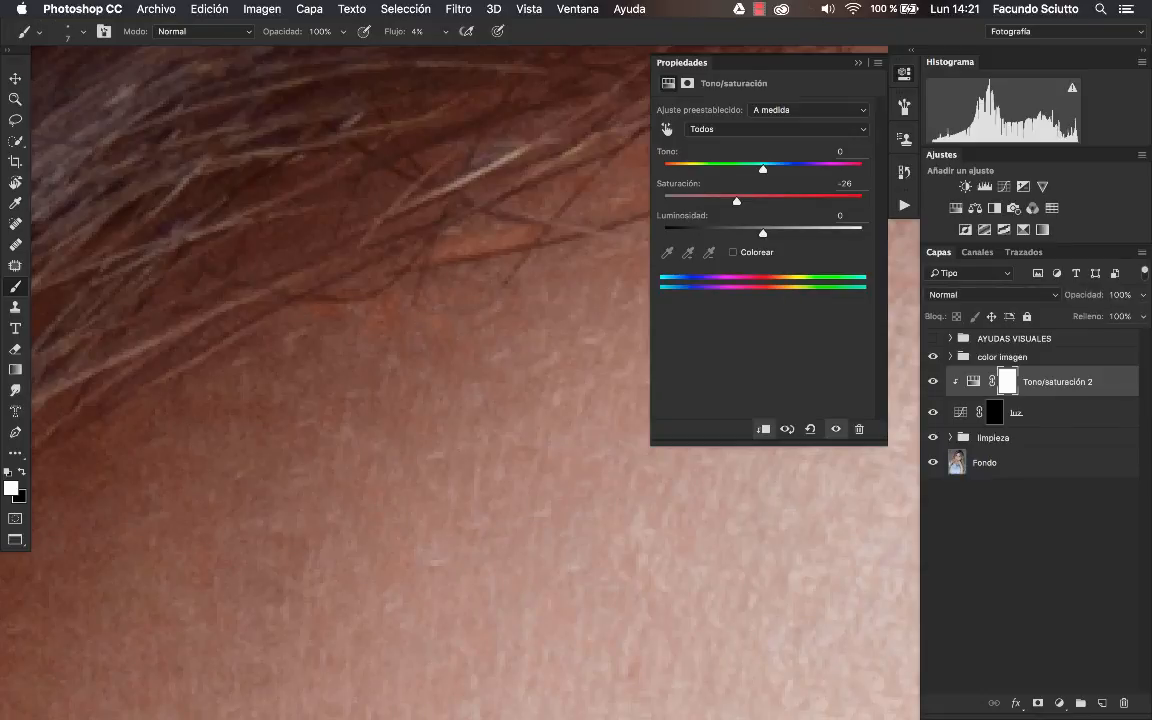
{"action": "mouse_move", "coordinate": [533, 285]}
{"action": "left_mouse_down"}
{"action": "mouse_move", "coordinate": [411, 298]}
{"action": "mouse_move", "coordinate": [350, 290]}
{"action": "mouse_move", "coordinate": [488, 255]}
{"action": "left_mouse_up"}
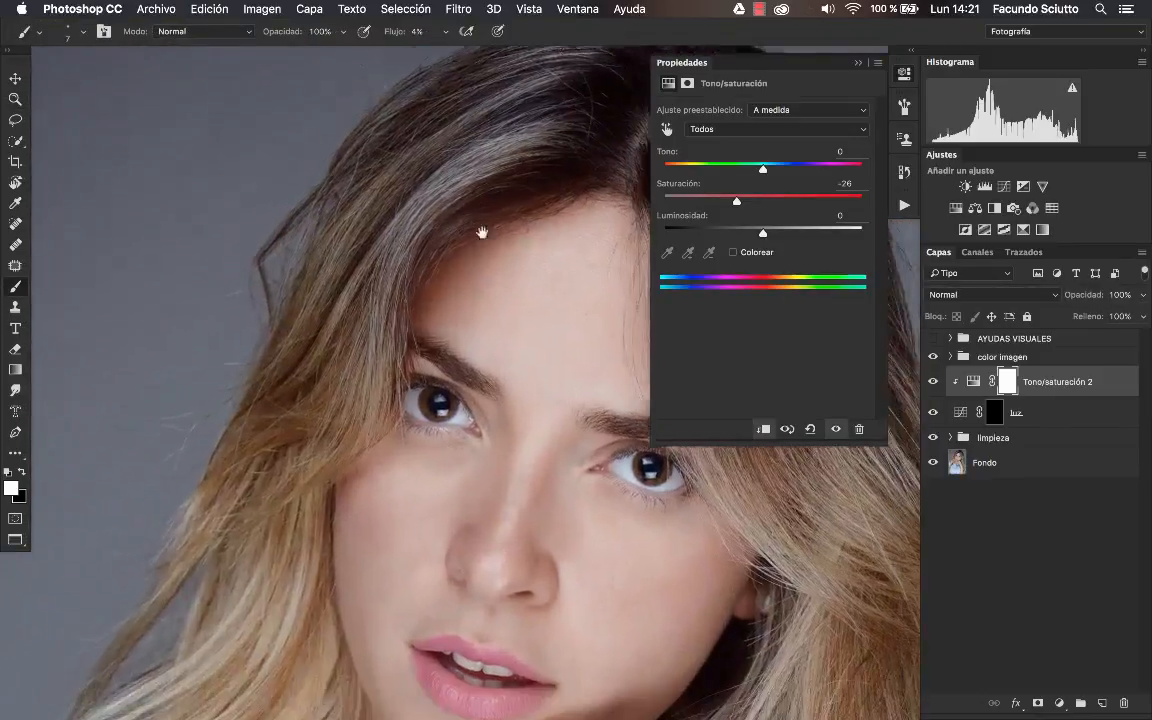
{"action": "mouse_move", "coordinate": [476, 177]}
{"action": "left_mouse_down"}
{"action": "mouse_move", "coordinate": [728, 160]}
{"action": "mouse_move", "coordinate": [762, 204]}
{"action": "mouse_move", "coordinate": [714, 203]}
{"action": "mouse_move", "coordinate": [736, 204]}
{"action": "left_mouse_up"}
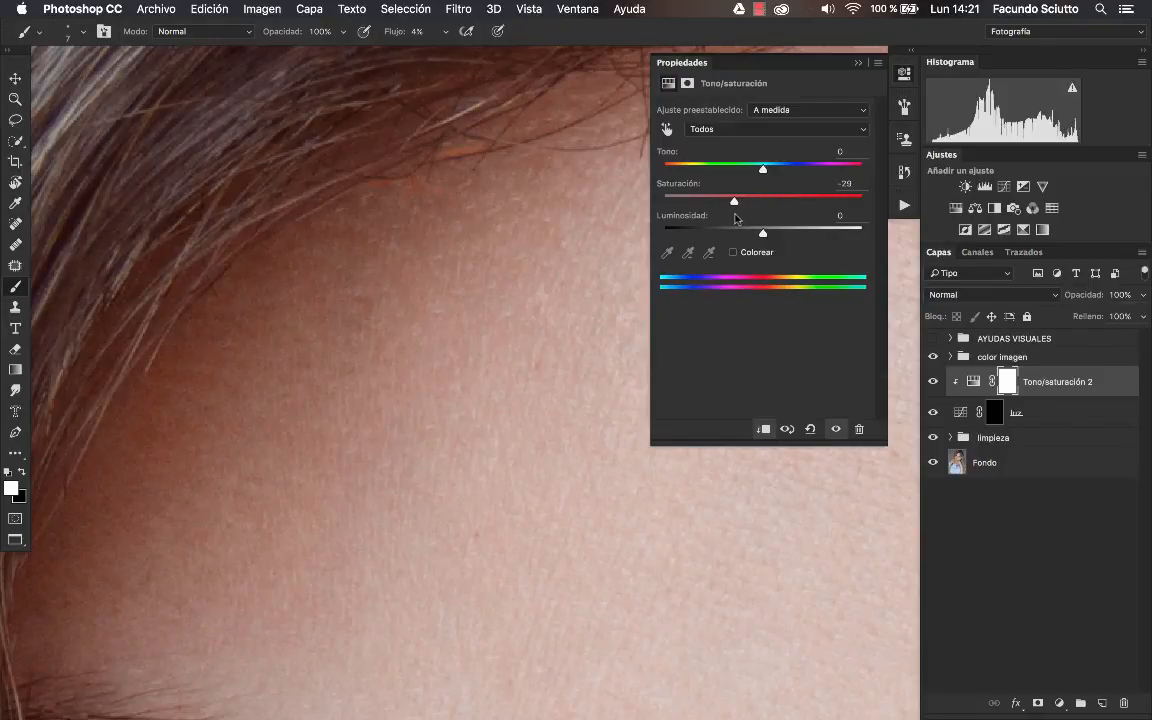
{"action": "left_click_drag", "start_coordinate": [442, 278], "coordinate": [375, 301]}
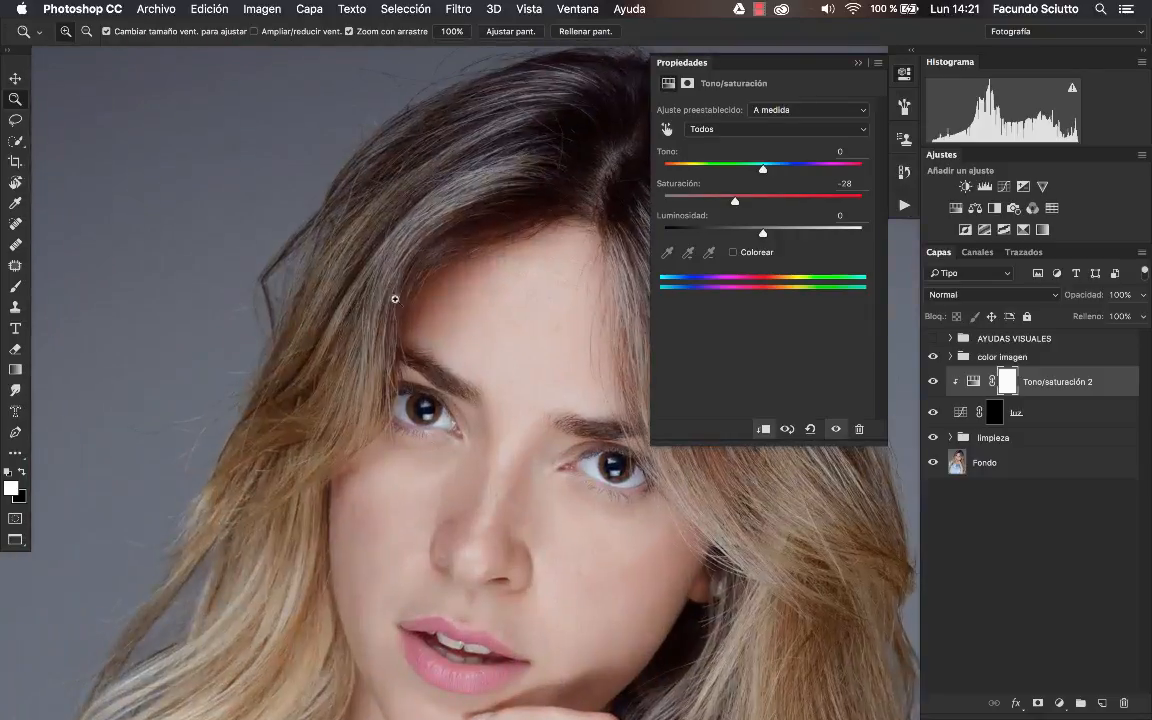
{"action": "left_click_drag", "start_coordinate": [555, 228], "coordinate": [600, 226]}
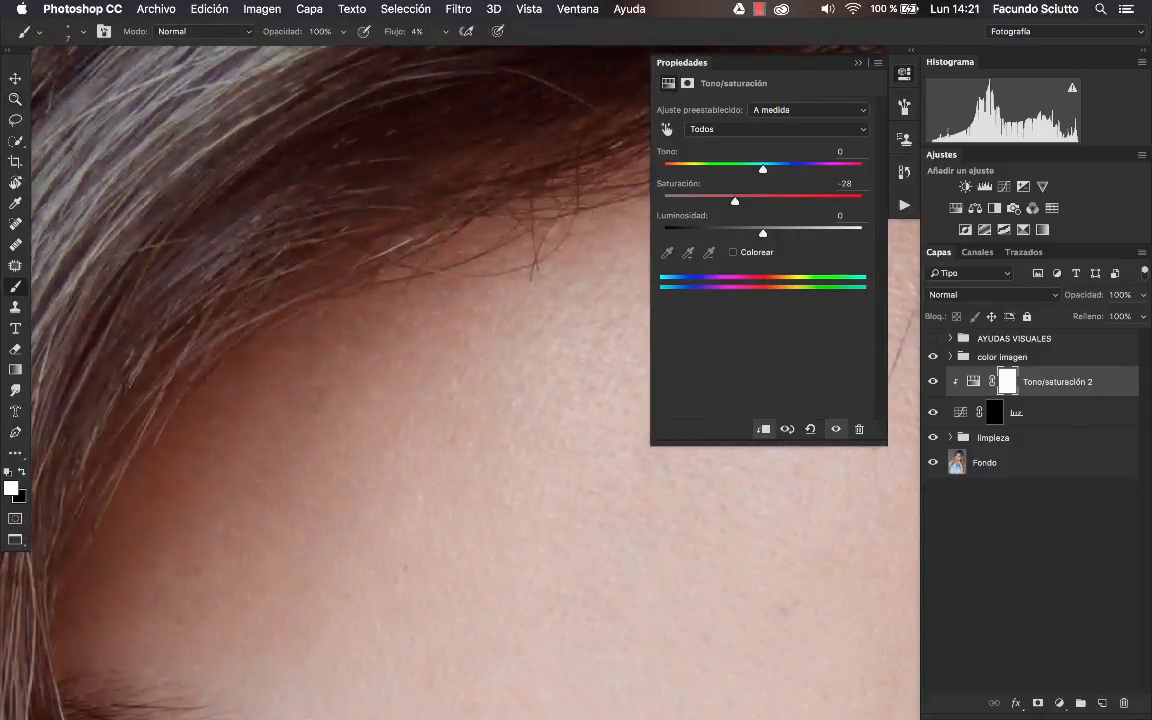
Select the luz layer's mask and compare the hairline skin with the clipped saturation layer hidden and shown.
{"action": "left_click", "coordinate": [971, 422]}
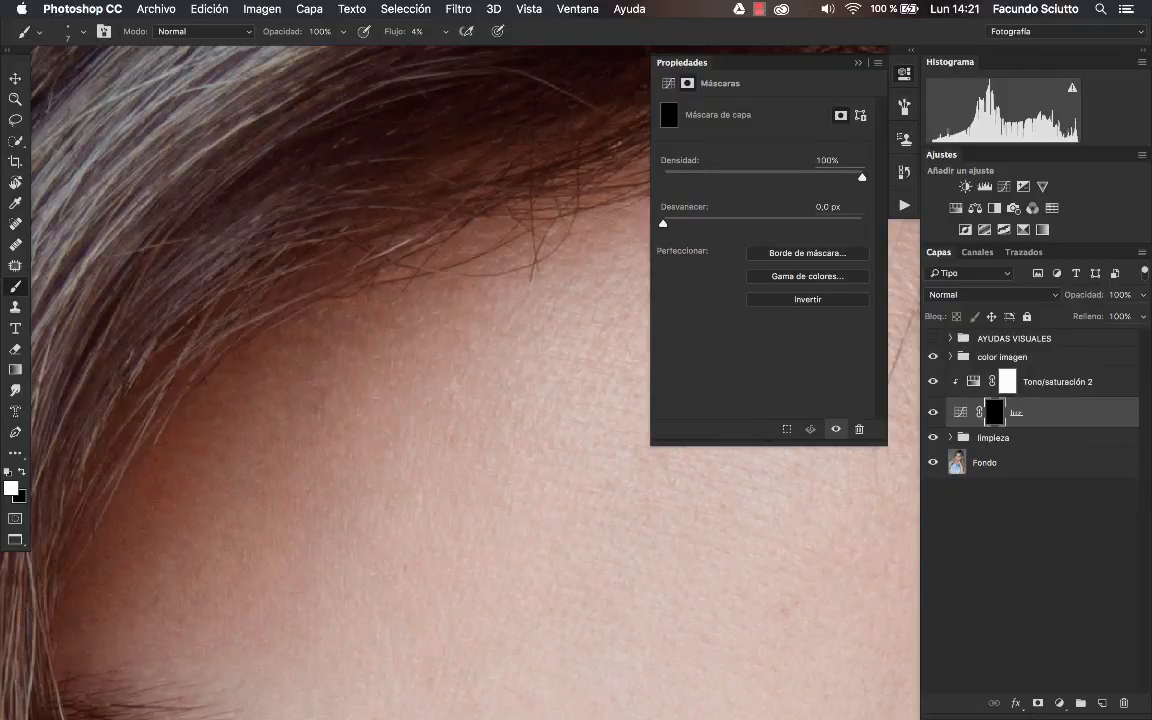
{"action": "mouse_move", "coordinate": [475, 166]}
{"action": "left_mouse_down"}
{"action": "mouse_move", "coordinate": [337, 267]}
{"action": "mouse_move", "coordinate": [300, 278]}
{"action": "left_mouse_up"}
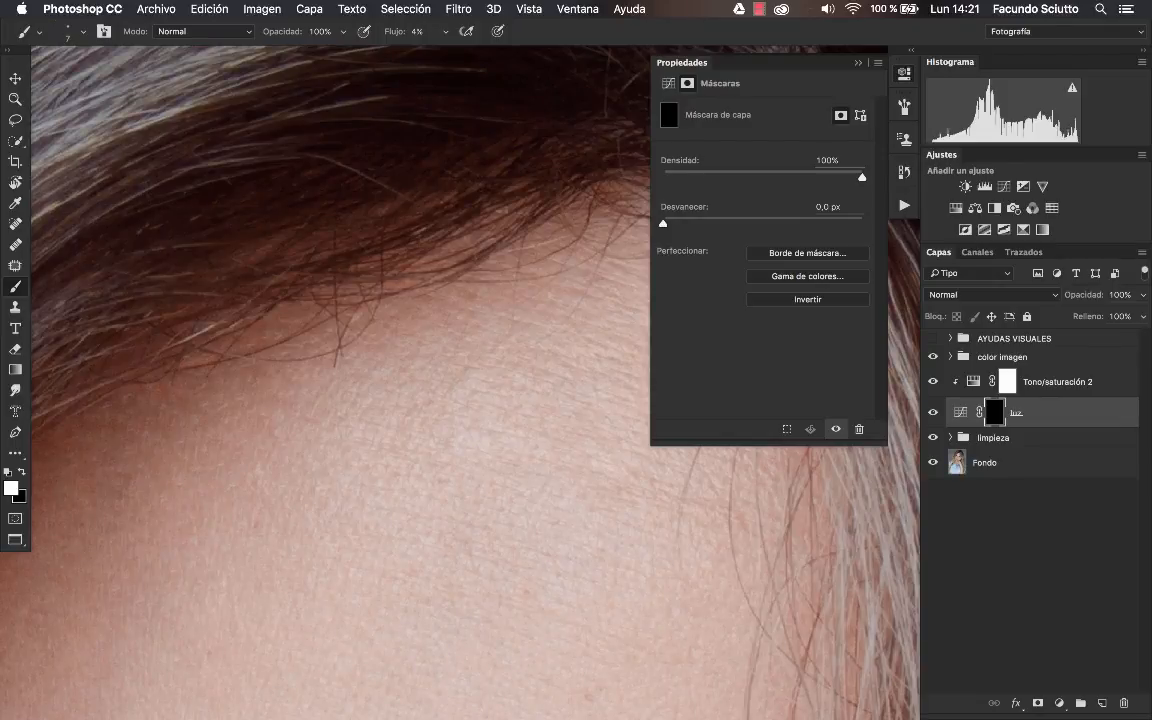
{"action": "left_click", "coordinate": [932, 383]}
{"action": "key", "text": "z"}
{"action": "left_click", "coordinate": [275, 260]}
{"action": "left_click", "coordinate": [283, 257]}
{"action": "left_click", "coordinate": [932, 383]}
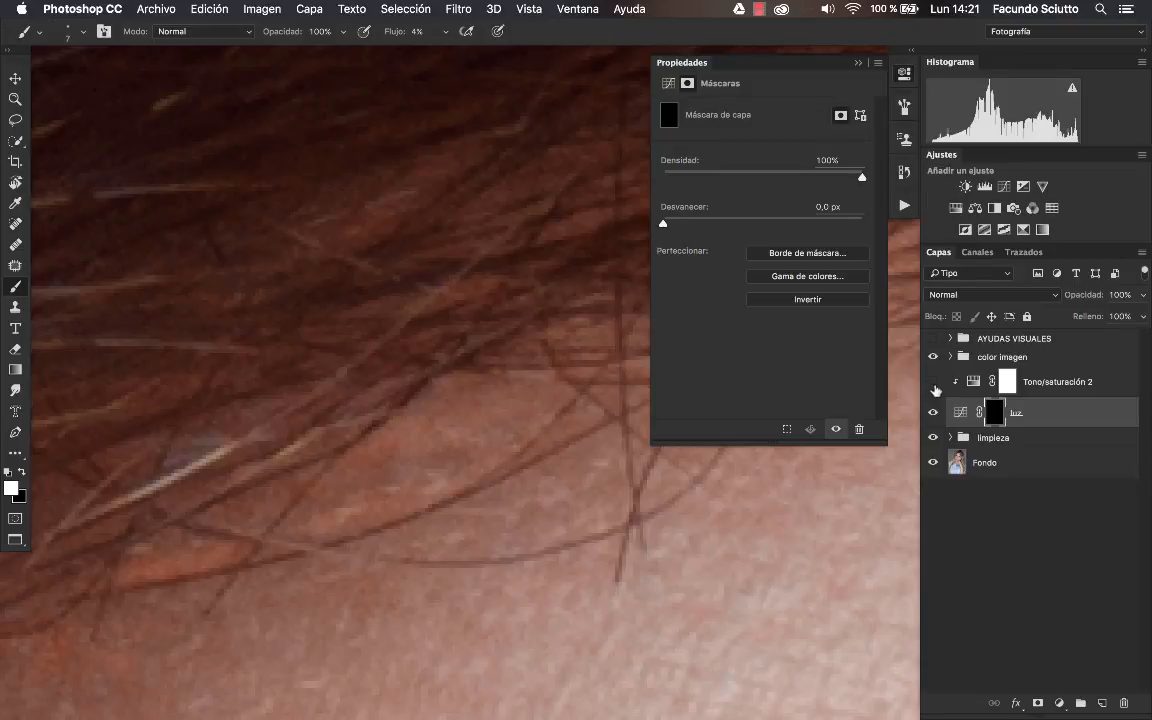
Lighten a dark patch in the shadow between the lower lip and the fingertip by painting on the luz mask.
{"action": "key", "text": "z"}
{"action": "left_click_drag", "start_coordinate": [516, 394], "coordinate": [330, 427]}
{"action": "left_click_drag", "start_coordinate": [465, 352], "coordinate": [393, 236]}
{"action": "key", "text": "z"}
{"action": "left_click_drag", "start_coordinate": [386, 301], "coordinate": [463, 296]}
{"action": "key", "text": "b"}
{"action": "scroll", "coordinate": [450, 285], "scroll_direction": "down", "scroll_amount": 10}
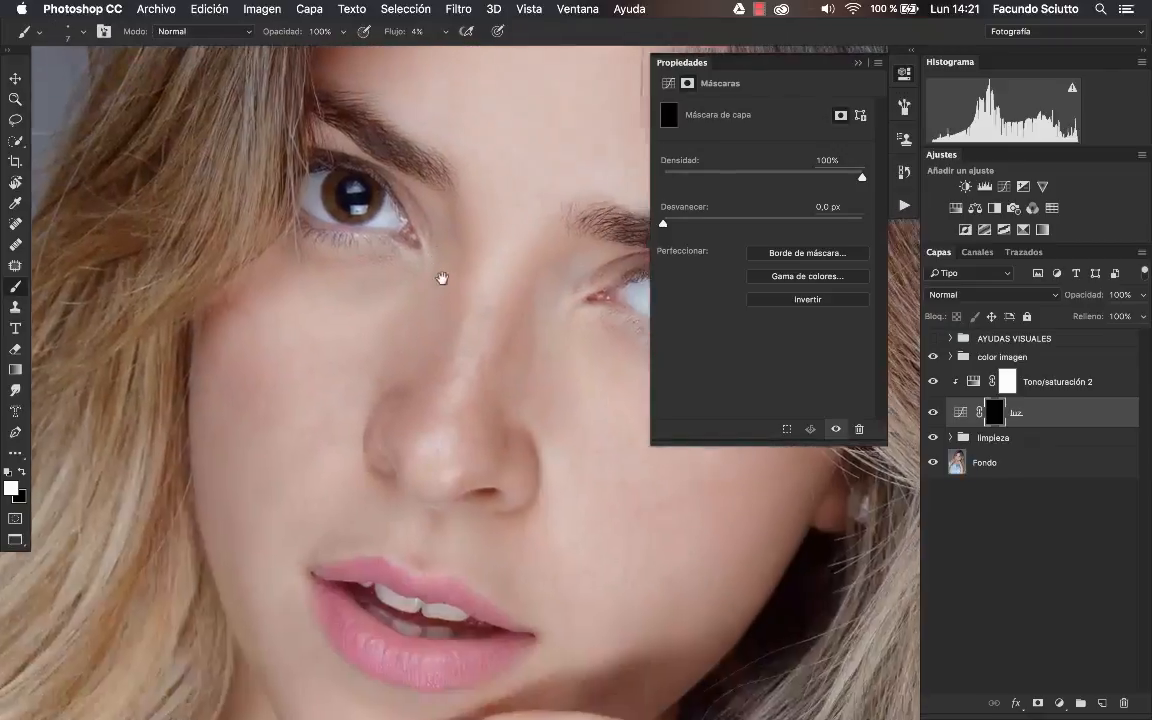
{"action": "key", "text": "z"}
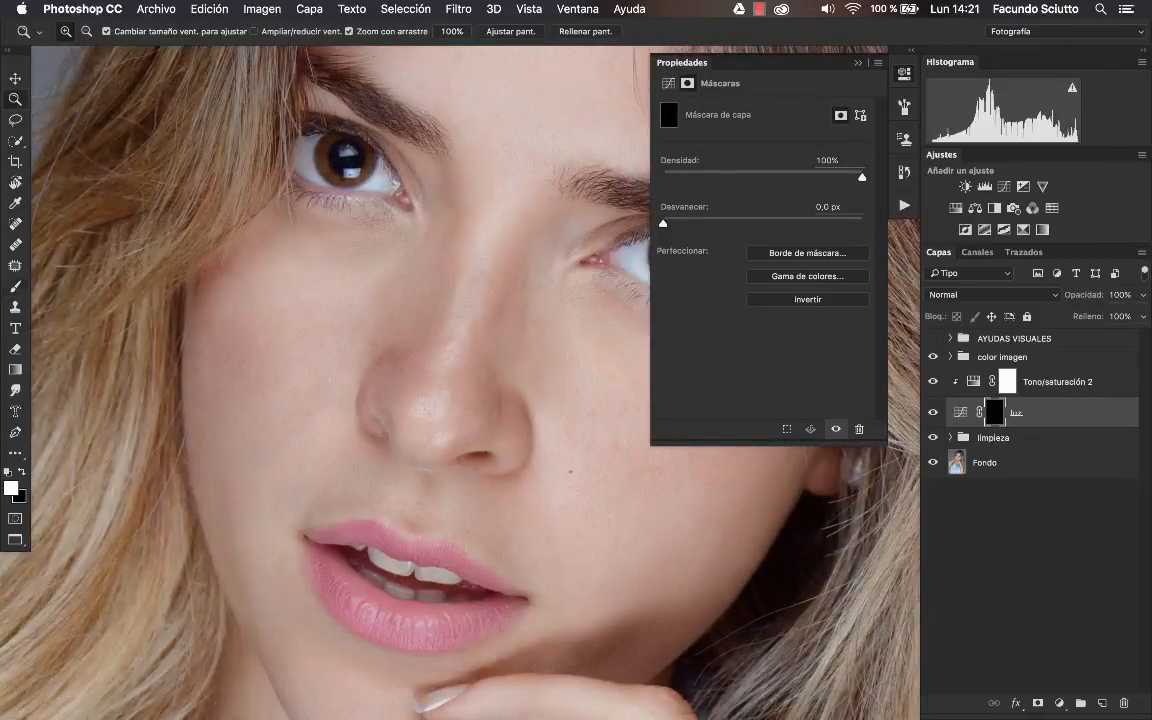
{"action": "scroll", "coordinate": [497, 411], "scroll_direction": "down", "scroll_amount": 10}
{"action": "scroll", "coordinate": [497, 411], "scroll_direction": "right", "scroll_amount": 5}
{"action": "left_click_drag", "start_coordinate": [515, 369], "coordinate": [537, 360]}
{"action": "key", "text": "b"}
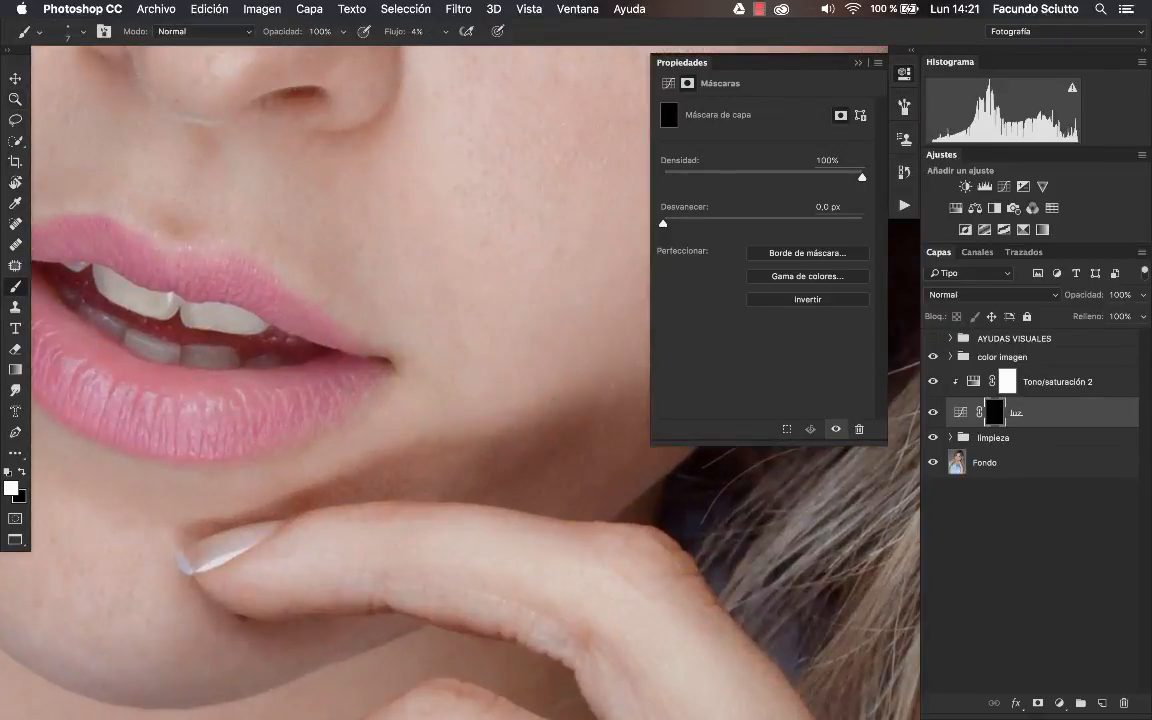
{"action": "scroll", "coordinate": [302, 442], "scroll_direction": "down", "scroll_amount": 5}
{"action": "key", "text": "z"}
{"action": "left_click_drag", "start_coordinate": [378, 380], "coordinate": [460, 365]}
{"action": "key", "text": "b"}
{"action": "scroll", "coordinate": [404, 381], "scroll_direction": "right", "scroll_amount": 3}
{"action": "scroll", "coordinate": [404, 381], "scroll_direction": "up", "scroll_amount": 1}
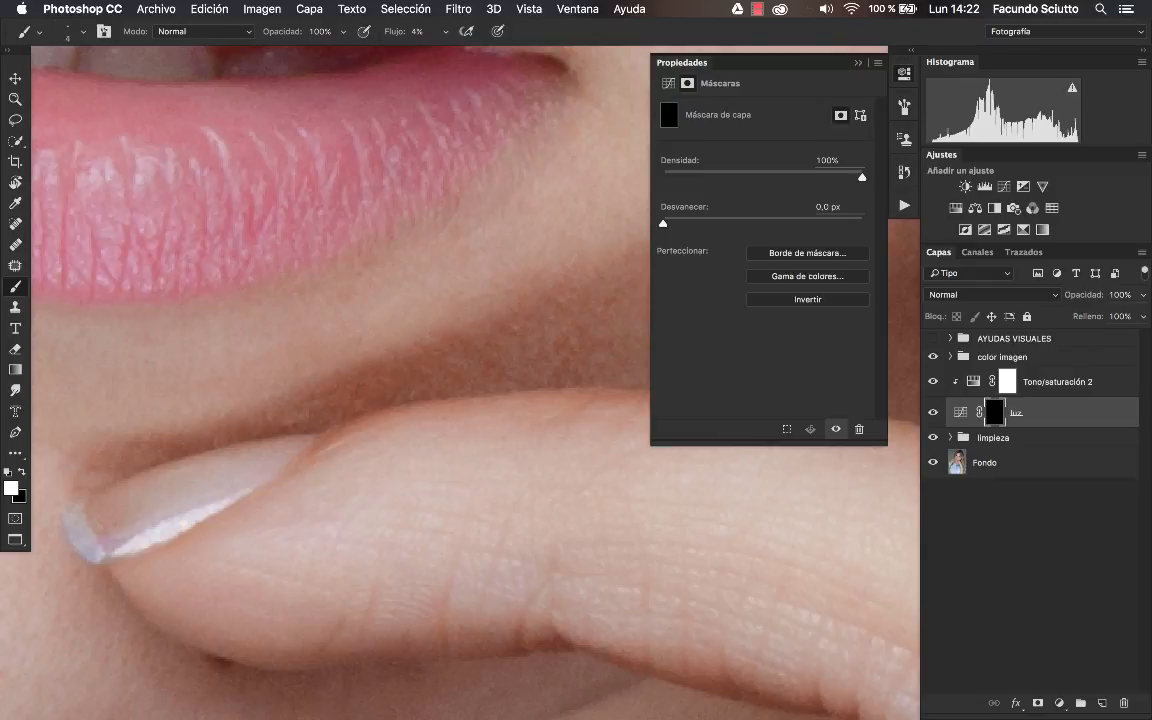
Try a saturation of +29 on the clipped Hue/Saturation layer, and delete that adjustment layer.
{"action": "left_click", "coordinate": [973, 382]}
{"action": "left_click_drag", "start_coordinate": [733, 203], "coordinate": [793, 213]}
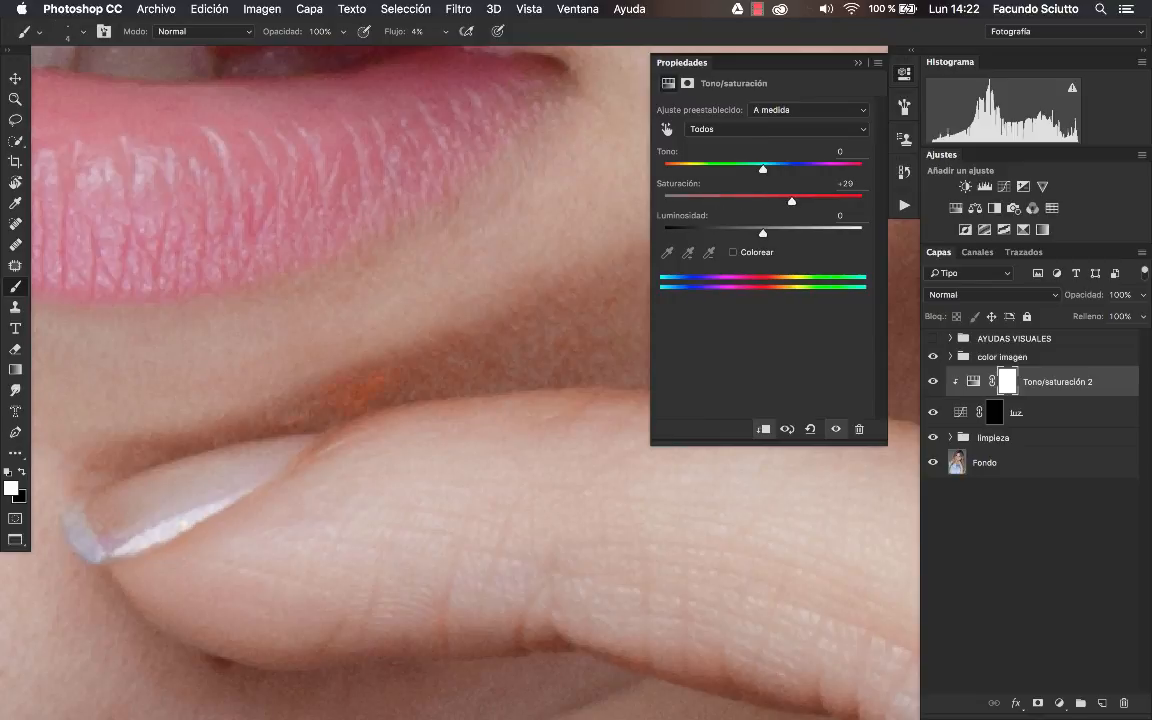
{"action": "key", "text": "Delete"}
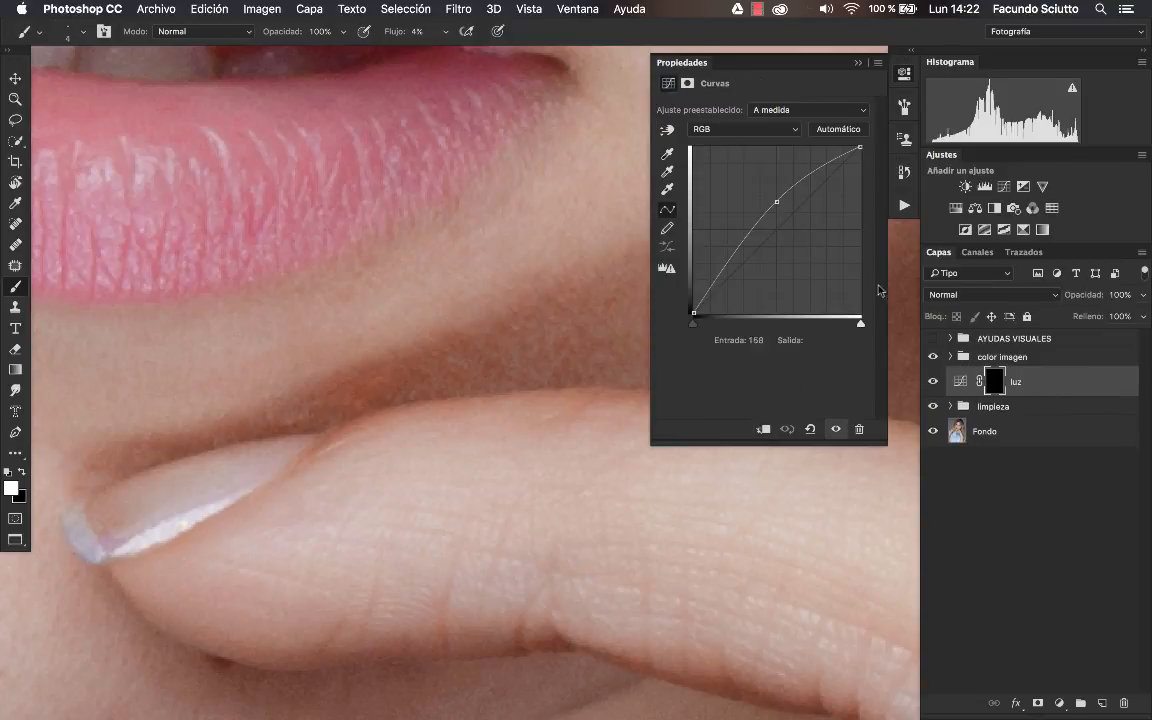
Add a new Hue/Saturation adjustment clipped to the luz layer and set its saturation to -43.
{"action": "left_click", "coordinate": [957, 209]}
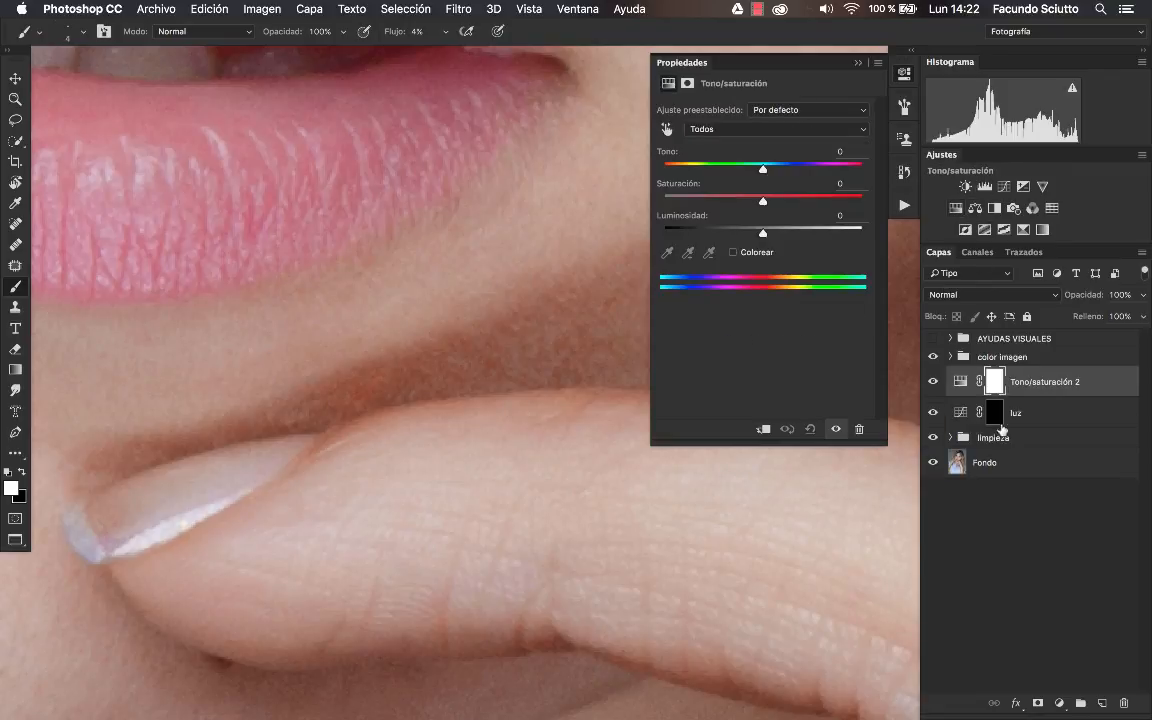
{"action": "left_click", "coordinate": [763, 429]}
{"action": "left_click_drag", "start_coordinate": [765, 204], "coordinate": [720, 201]}
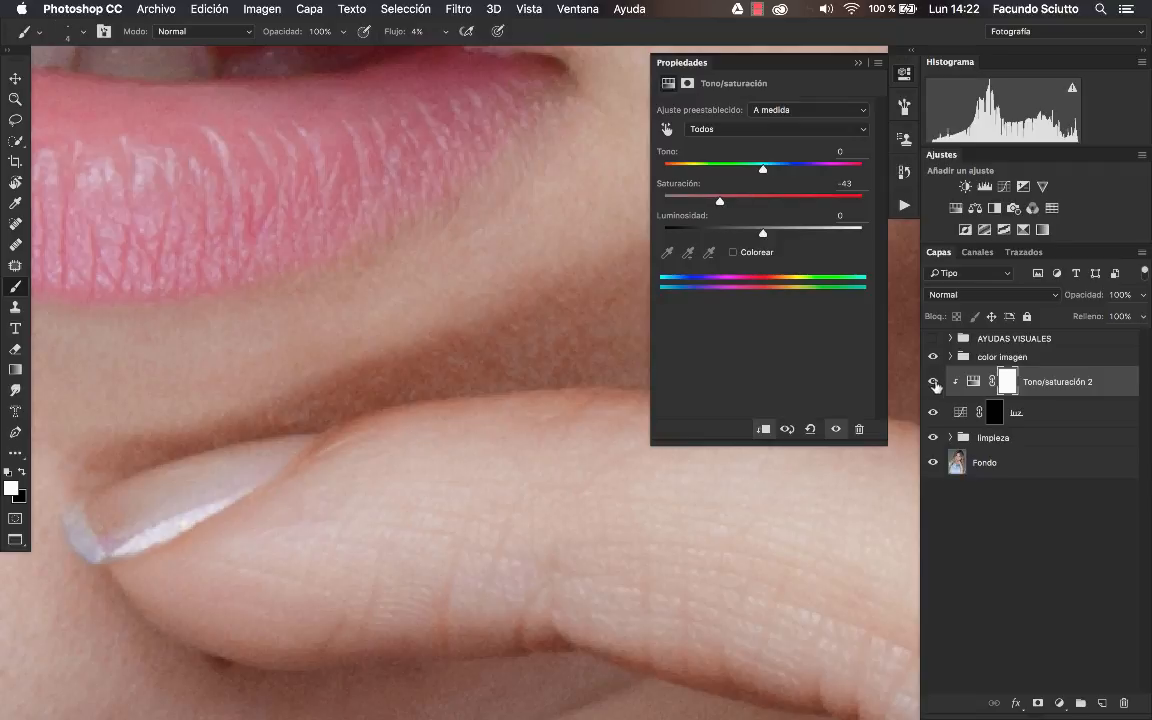
Compare the lightened shadow beneath the lower lip with the clipped saturation layer hidden and shown.
{"action": "key", "text": "z"}
{"action": "left_click", "coordinate": [319, 373]}
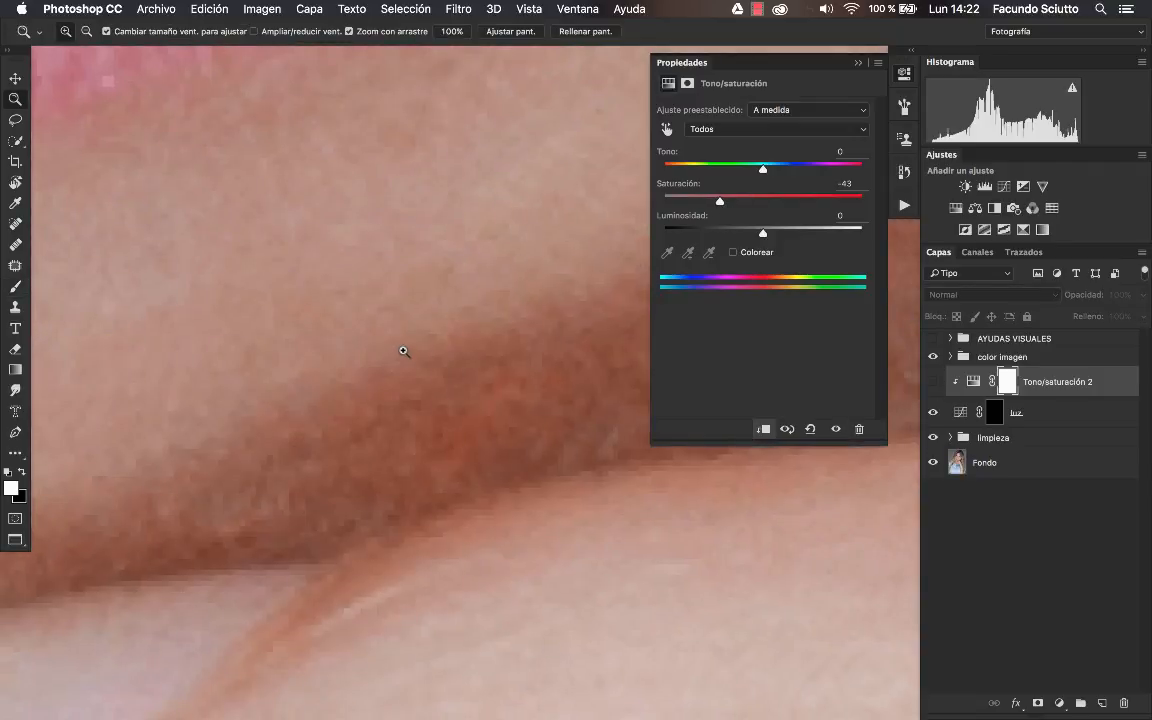
{"action": "left_click", "coordinate": [441, 400], "text": "alt"}
{"action": "key", "text": "b"}
{"action": "left_click", "coordinate": [932, 390]}
{"action": "key", "text": "z"}
{"action": "left_click", "coordinate": [432, 391]}
{"action": "key", "text": "b"}
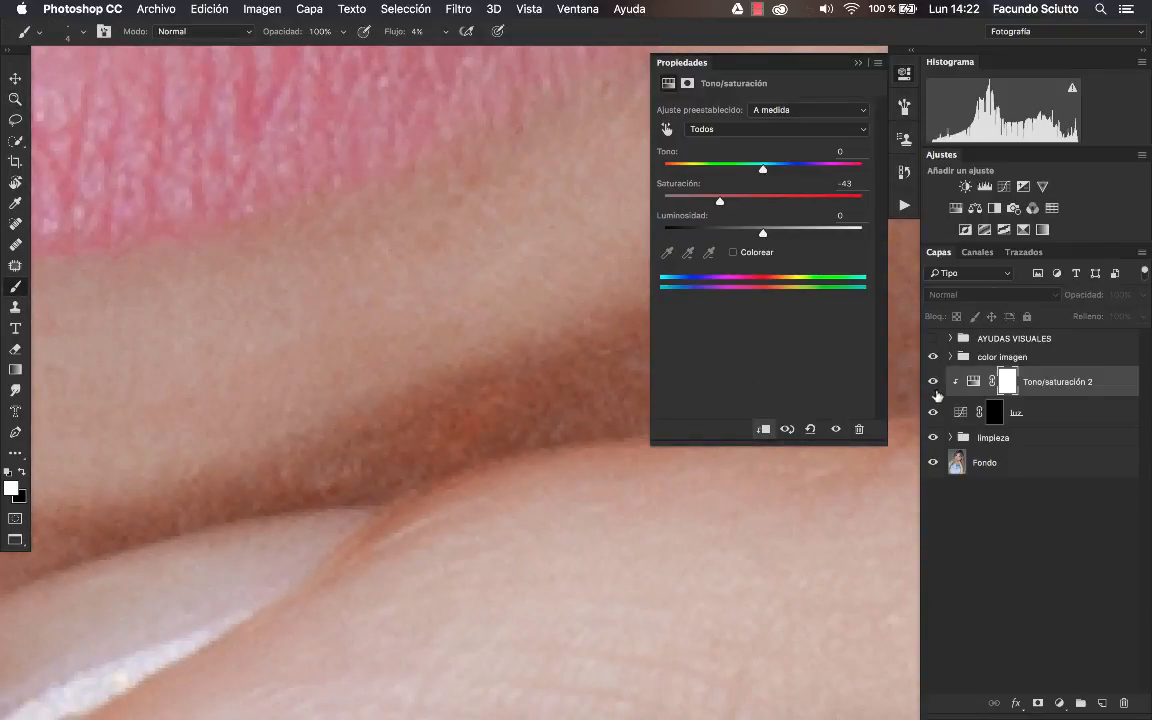
Compare the shadow around the mouth and finger with the luz layer hidden and shown.
{"action": "key", "text": "super+space"}
{"action": "mouse_move", "coordinate": [517, 393]}
{"action": "left_mouse_down"}
{"action": "mouse_move", "coordinate": [385, 424]}
{"action": "mouse_move", "coordinate": [545, 345]}
{"action": "left_mouse_up"}
{"action": "left_click", "coordinate": [933, 418]}
{"action": "key", "text": "super+space"}
{"action": "key", "text": "super+space"}
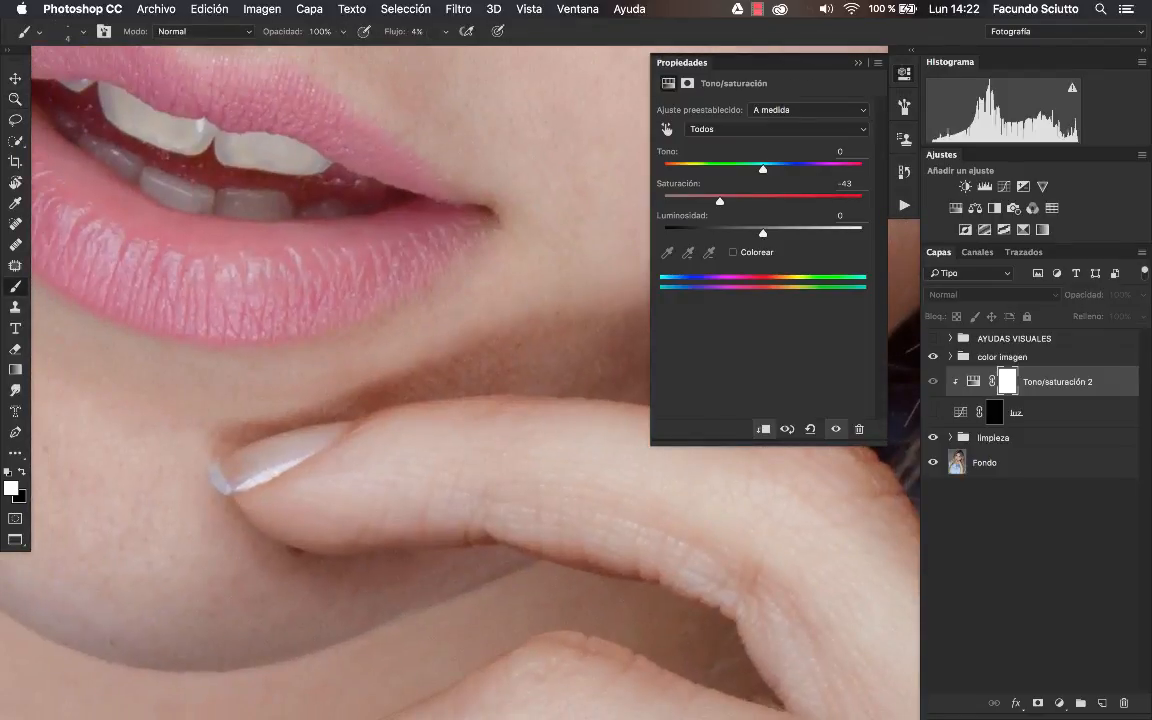
{"action": "scroll", "coordinate": [411, 352], "scroll_direction": "right", "scroll_amount": 5}
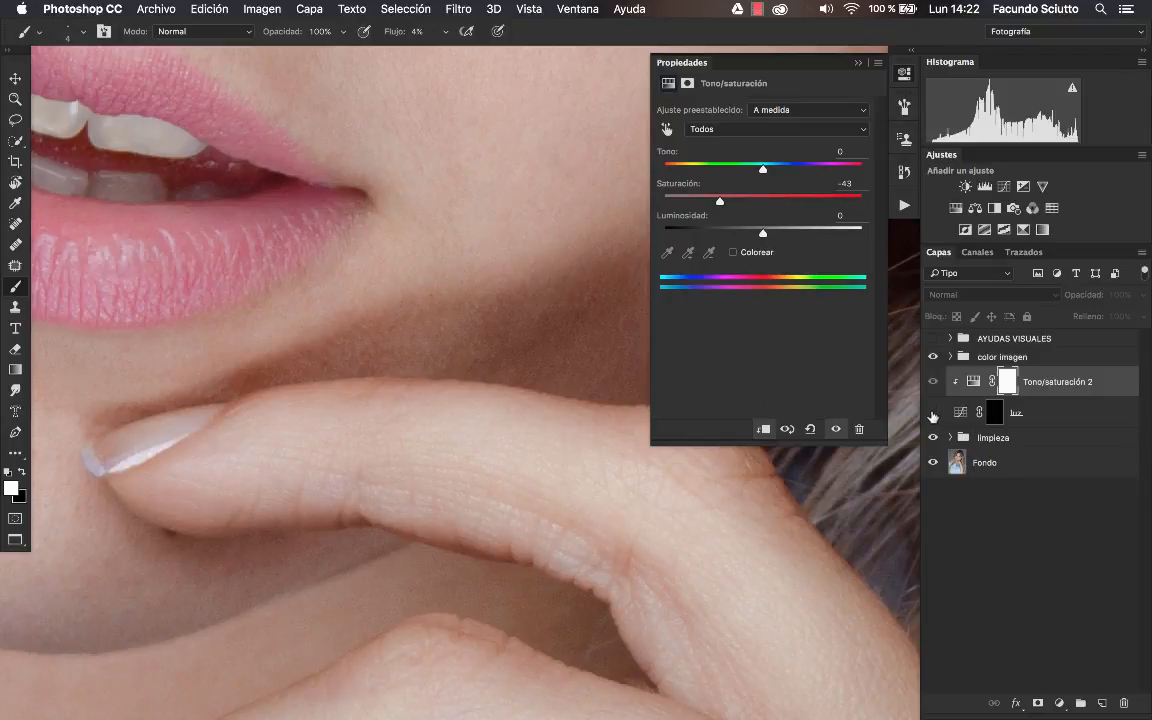
{"action": "left_click", "coordinate": [933, 413]}
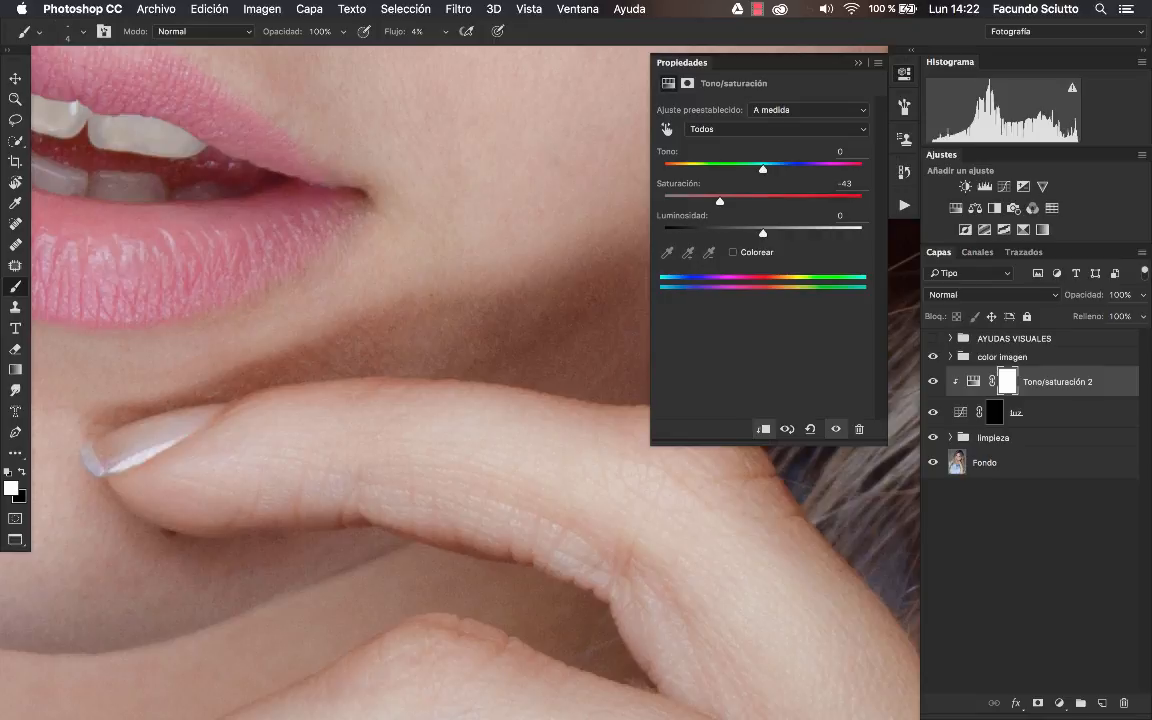
Delete the manually built Hue/Saturation and luz layers above the limpieza group.
{"action": "key", "text": "h"}
{"action": "left_click_drag", "start_coordinate": [468, 334], "coordinate": [471, 397]}
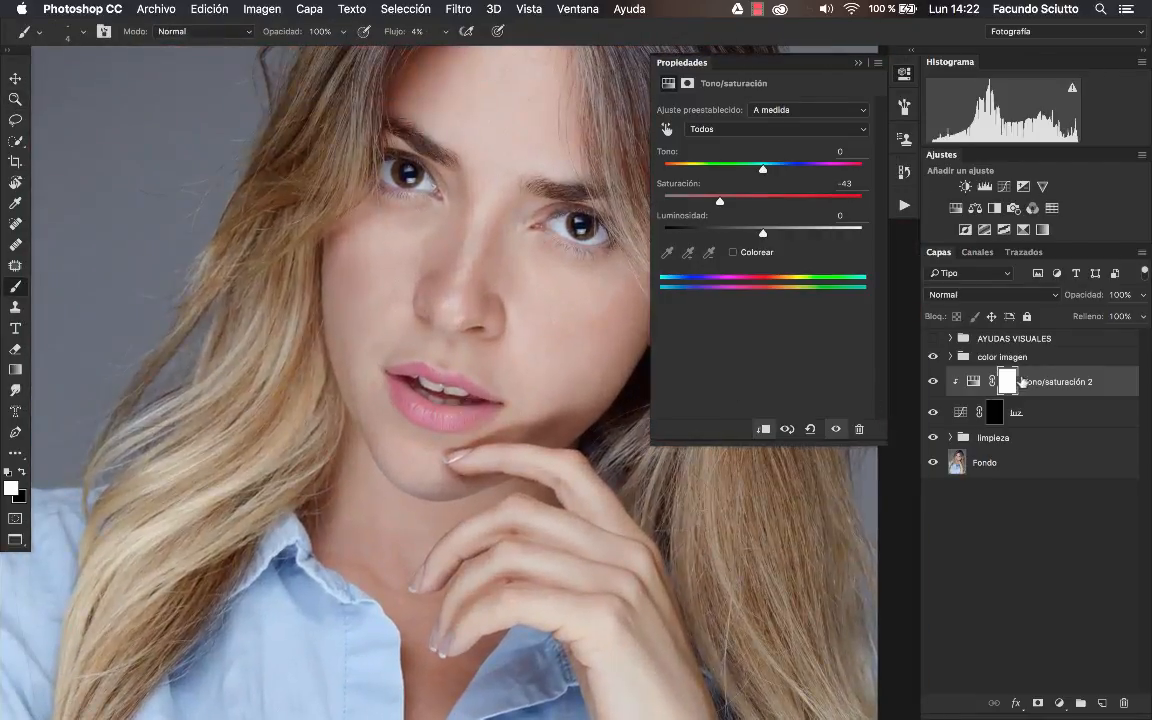
{"action": "key", "text": "BackSpace"}
{"action": "key", "text": "BackSpace"}
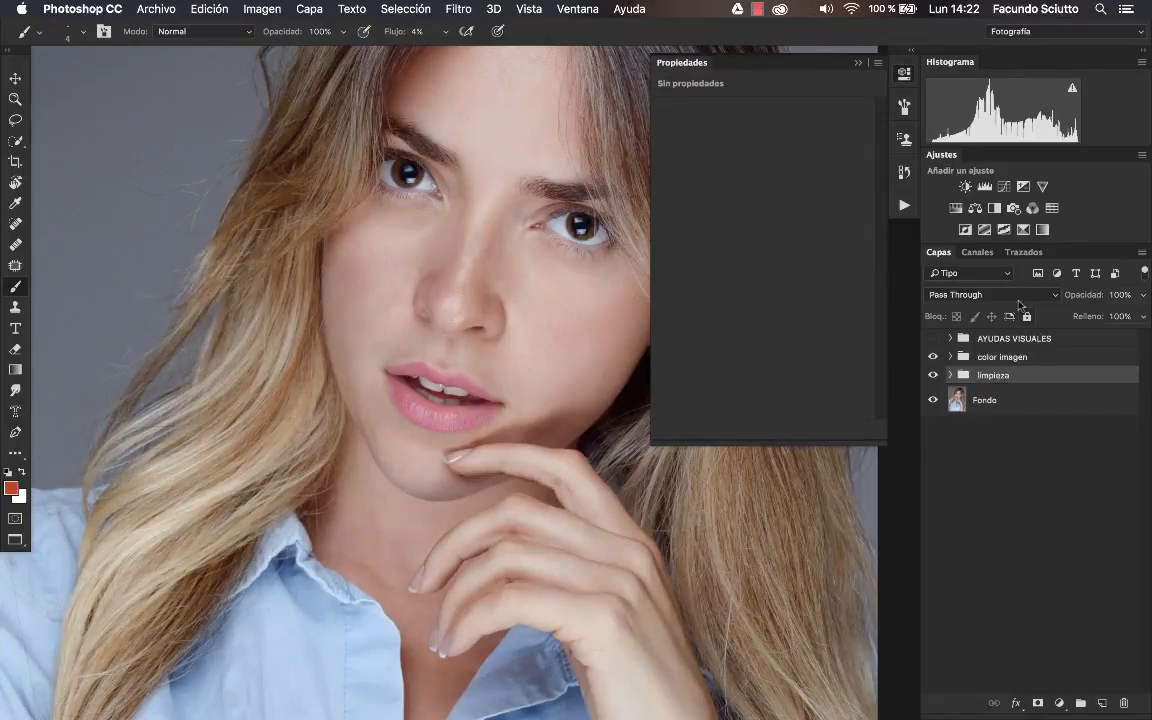
Run the recorded "dodge and burn correccion" action from the DVD set to generate the correction group.
{"action": "left_click", "coordinate": [899, 198]}
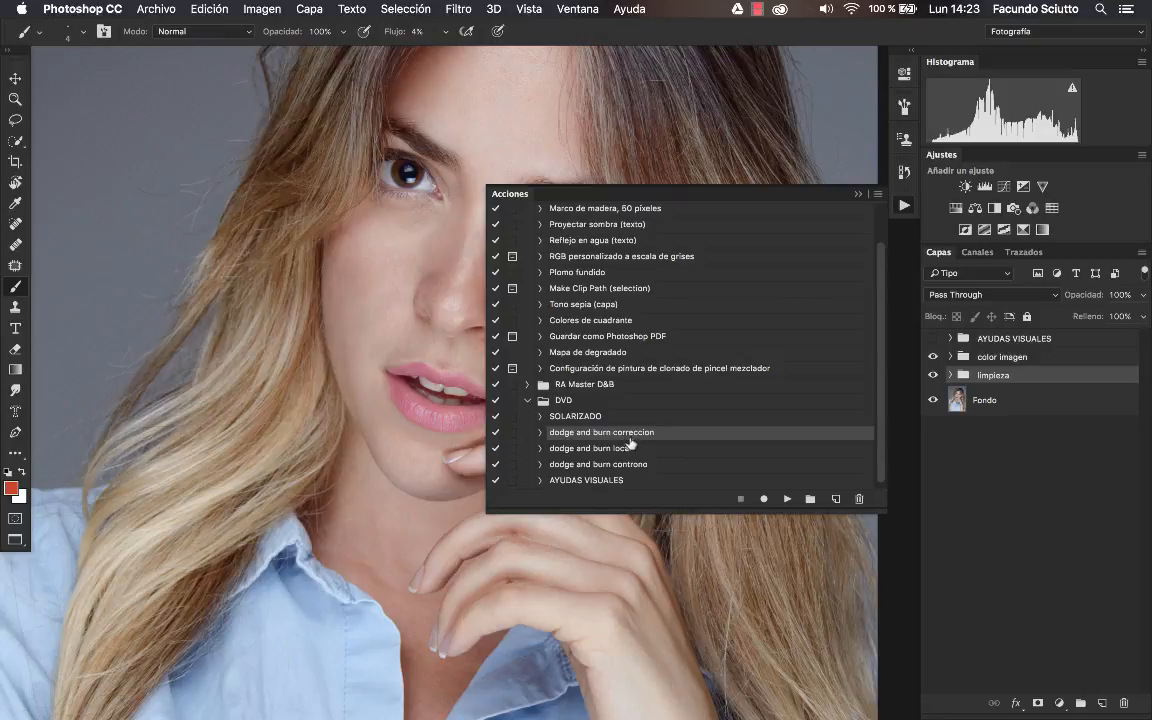
{"action": "left_click", "coordinate": [787, 498]}
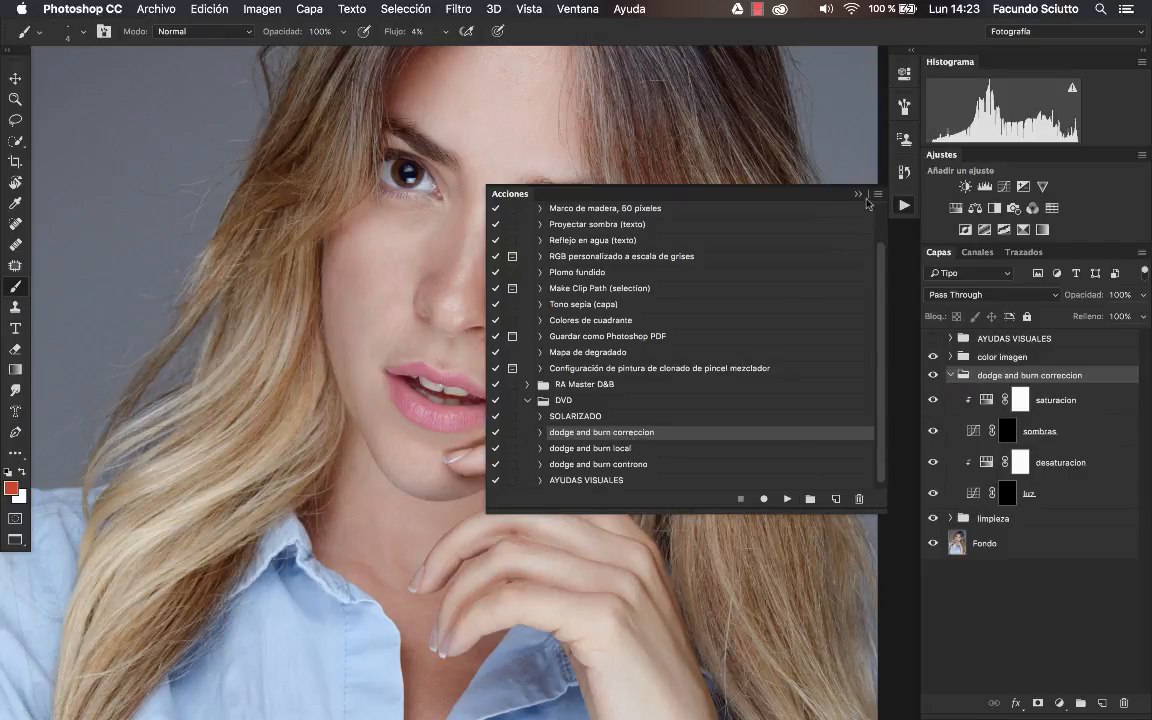
{"action": "left_click", "coordinate": [780, 183]}
Select the sombras layer's mask for darkening the highlights on the nose.
{"action": "left_click", "coordinate": [995, 431]}
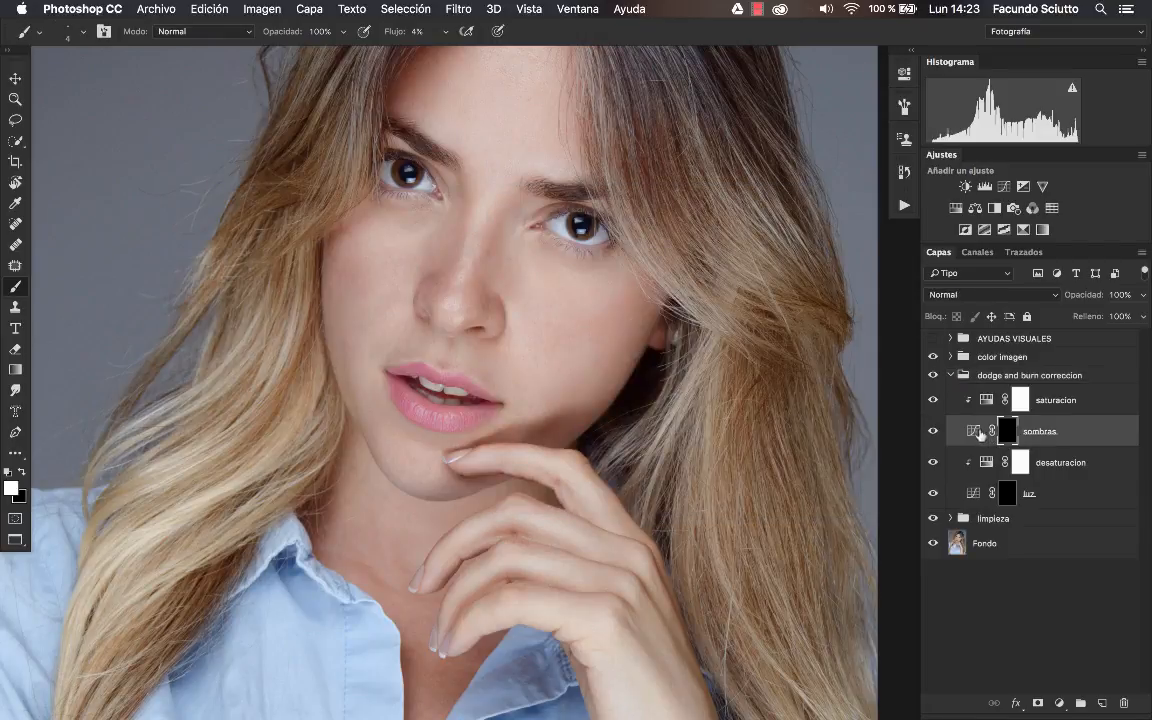
{"action": "key", "text": "z"}
{"action": "mouse_move", "coordinate": [540, 283]}
{"action": "left_mouse_down"}
{"action": "mouse_move", "coordinate": [545, 244]}
{"action": "mouse_move", "coordinate": [558, 239]}
{"action": "mouse_move", "coordinate": [561, 281]}
{"action": "left_mouse_up"}
{"action": "key", "text": "b"}
{"action": "scroll", "coordinate": [532, 257], "scroll_direction": "up", "scroll_amount": 5}
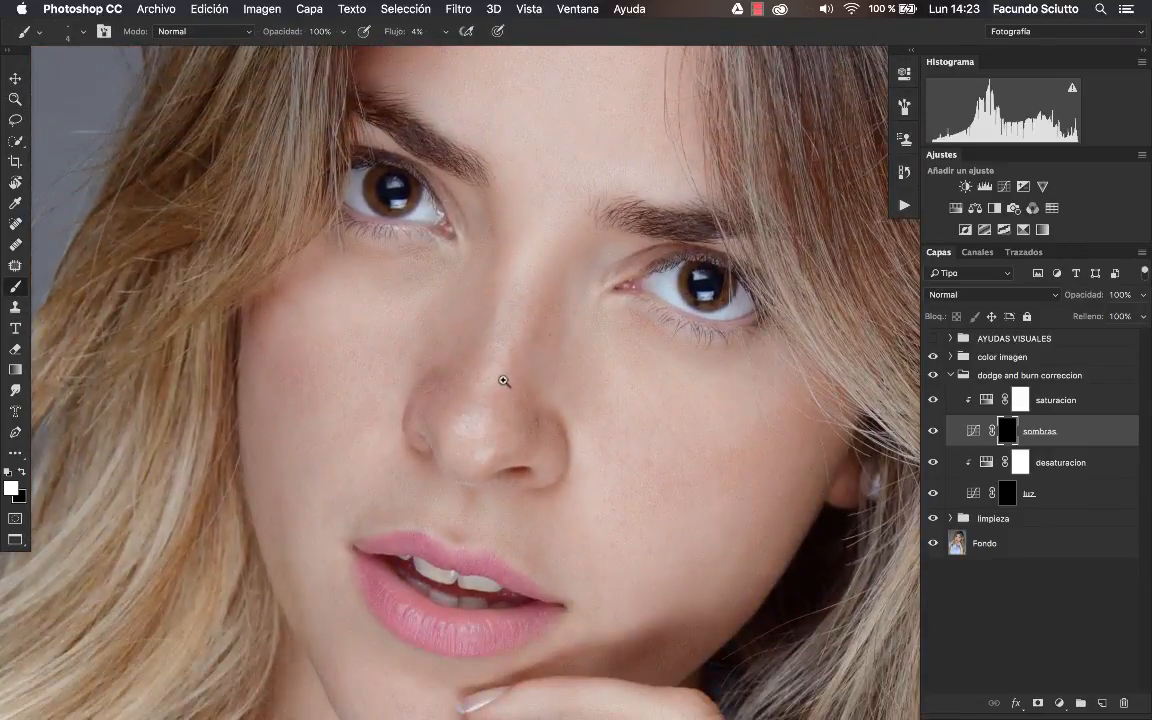
{"action": "left_click_drag", "start_coordinate": [503, 381], "coordinate": [527, 360]}
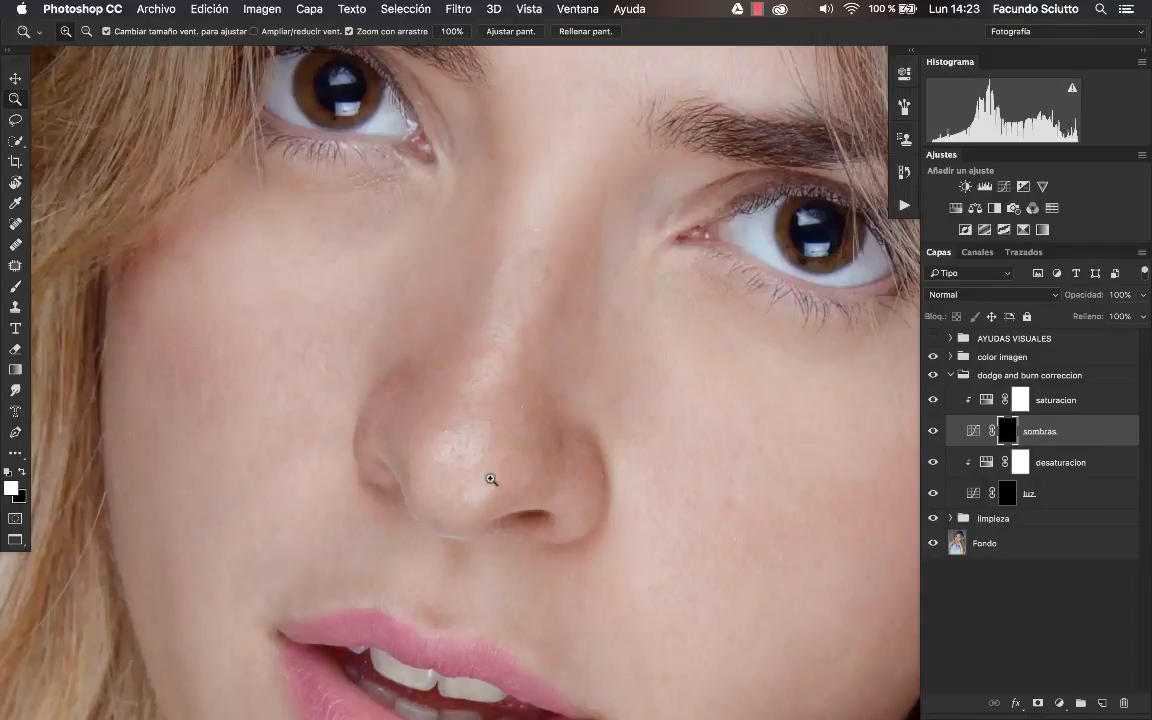
{"action": "left_click", "coordinate": [489, 483]}
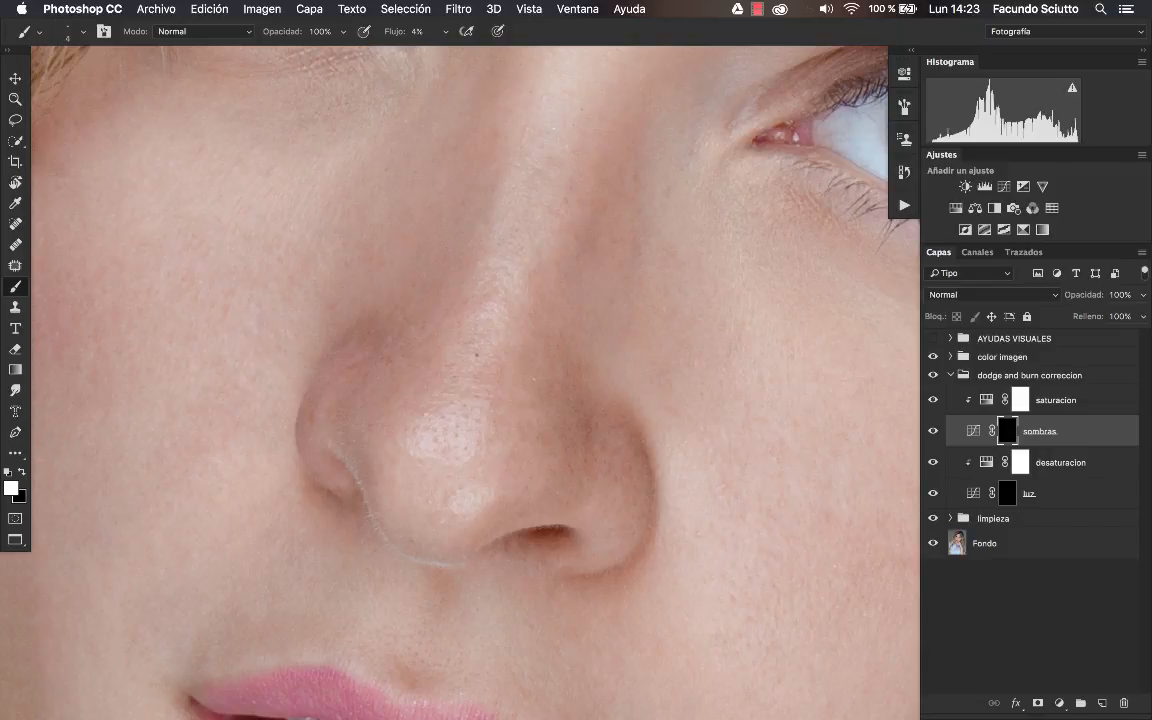
Compare the nose skin with the sombras layer hidden and shown.
{"action": "left_click", "coordinate": [934, 431]}
{"action": "left_click", "coordinate": [934, 431]}
{"action": "left_click", "coordinate": [934, 431]}
{"action": "left_click", "coordinate": [934, 436]}
{"action": "left_click", "coordinate": [549, 306], "text": "super"}
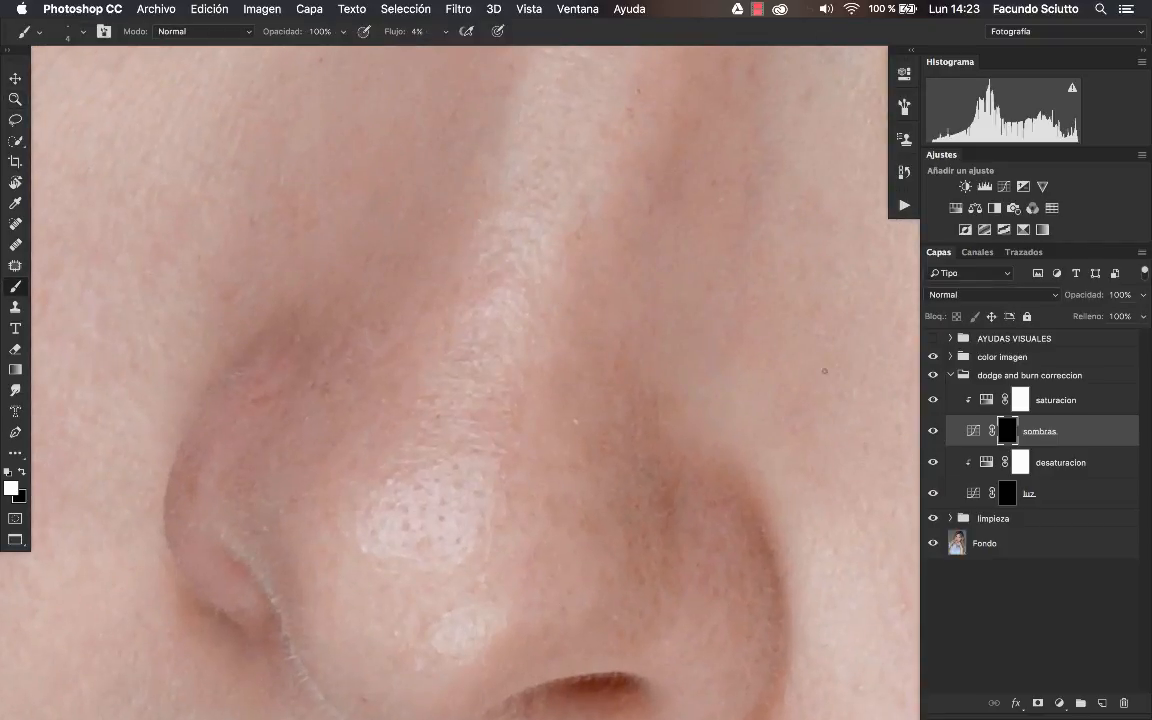
Set the saturacion layer's saturation to +20 and compare the nose skin with that layer hidden and shown.
{"action": "double_click", "coordinate": [995, 401]}
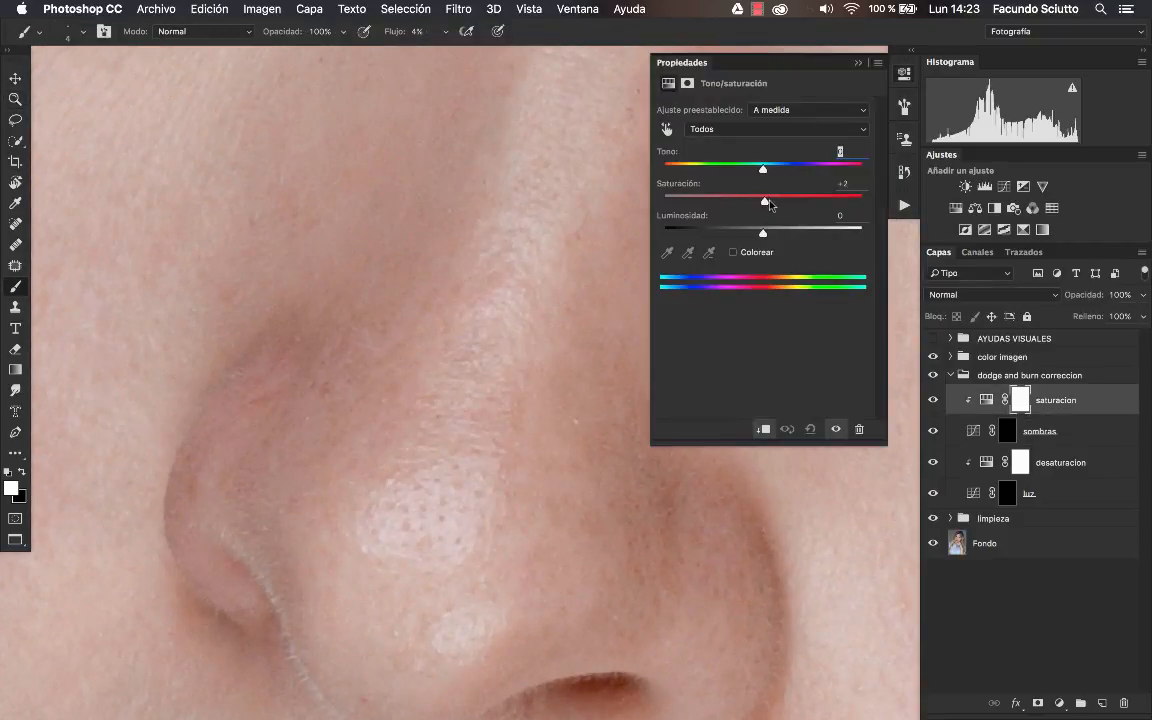
{"action": "left_click_drag", "start_coordinate": [813, 208], "coordinate": [785, 209]}
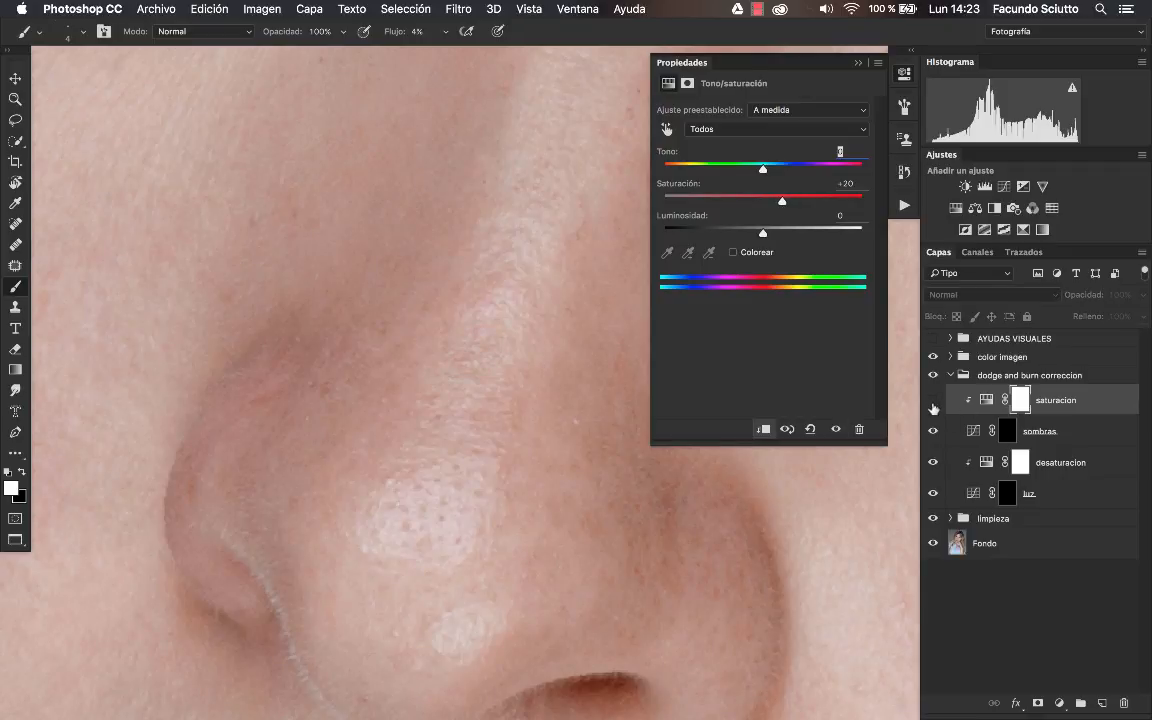
{"action": "left_click", "coordinate": [532, 321], "text": "super"}
{"action": "left_click", "coordinate": [934, 400]}
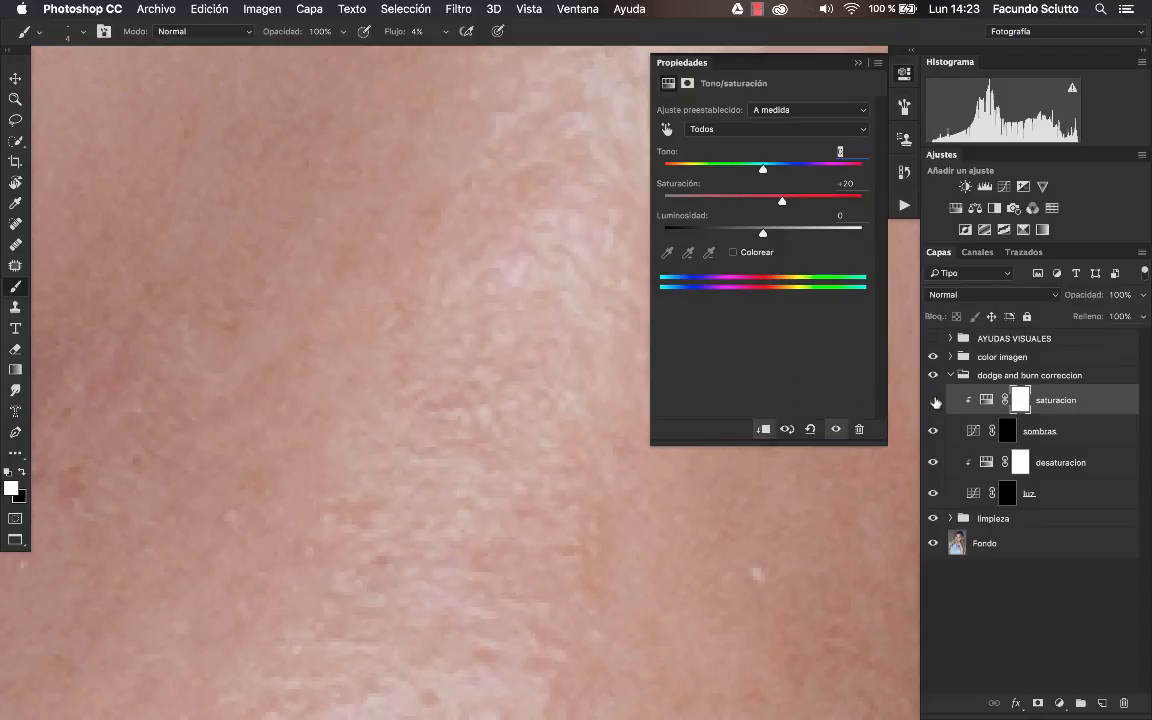
{"action": "left_click", "coordinate": [933, 405]}
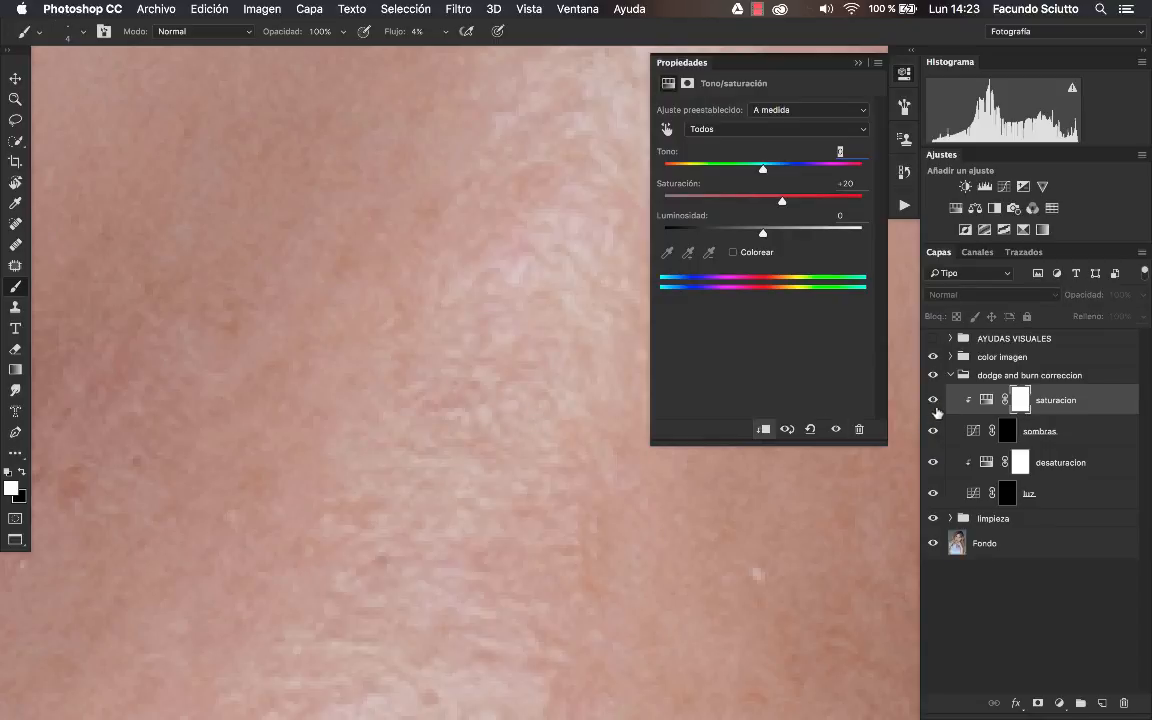
Select the sombras layer's mask and examine the highlights along the nose bridge.
{"action": "key", "text": "z"}
{"action": "mouse_move", "coordinate": [473, 362]}
{"action": "left_mouse_down"}
{"action": "mouse_move", "coordinate": [383, 378]}
{"action": "mouse_move", "coordinate": [411, 378]}
{"action": "left_mouse_up"}
{"action": "key", "text": "b"}
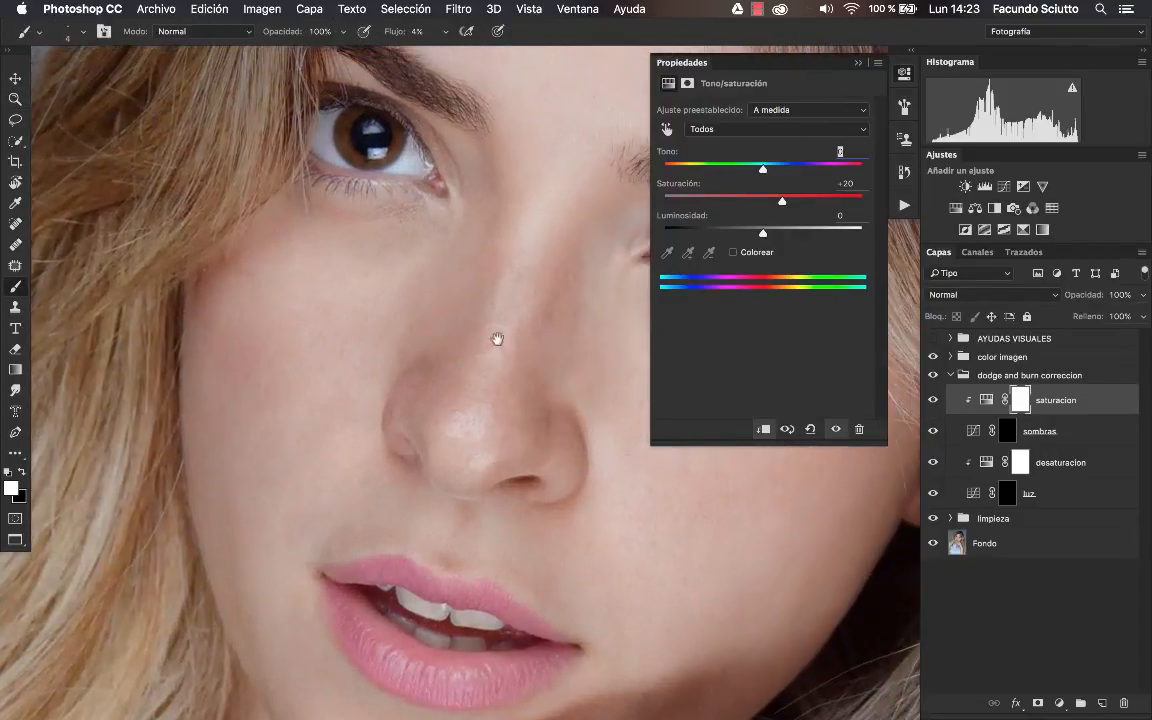
{"action": "left_click", "coordinate": [1016, 432]}
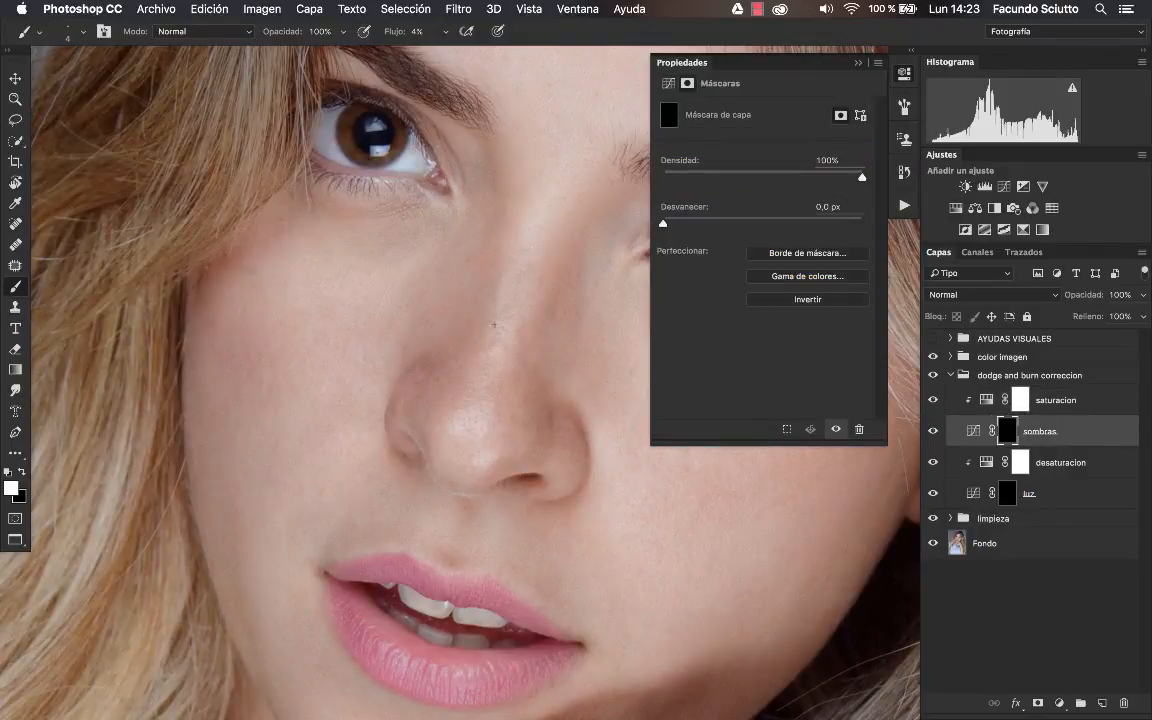
{"action": "left_click_drag", "start_coordinate": [498, 329], "coordinate": [501, 329]}
{"action": "key", "text": "z"}
{"action": "left_click_drag", "start_coordinate": [583, 316], "coordinate": [700, 299]}
{"action": "key", "text": "b"}
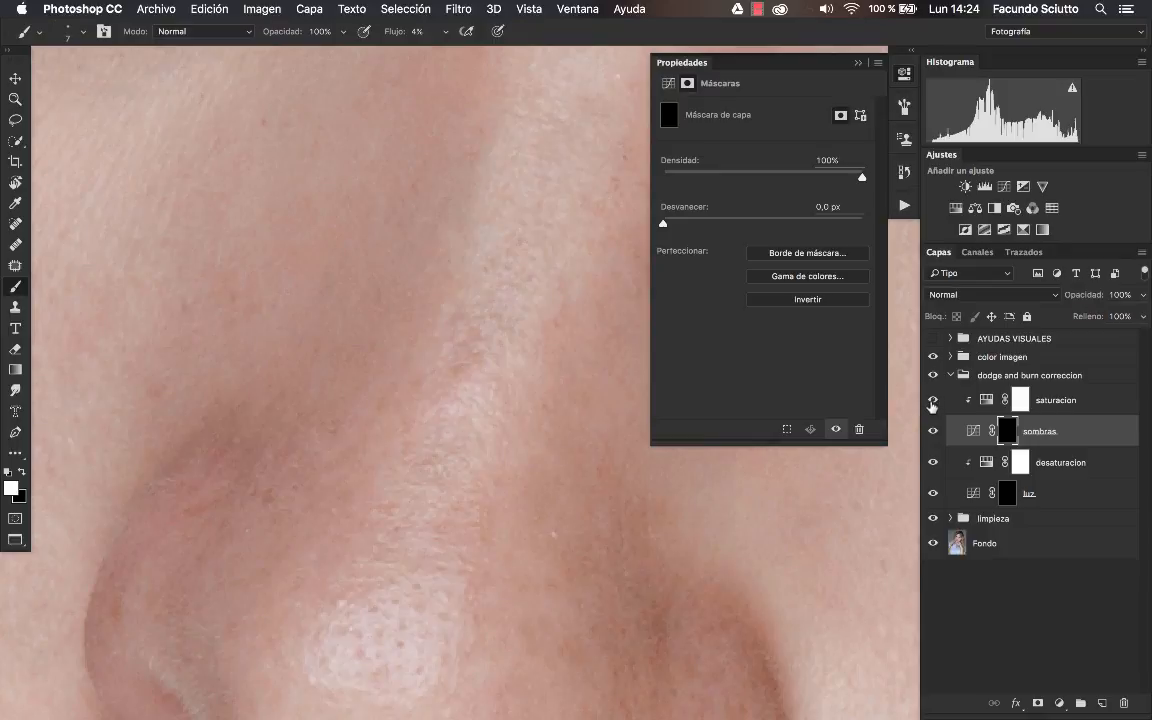
Compare the whole face with the saturacion layer hidden and shown.
{"action": "key", "text": "z"}
{"action": "left_click_drag", "start_coordinate": [499, 360], "coordinate": [378, 393]}
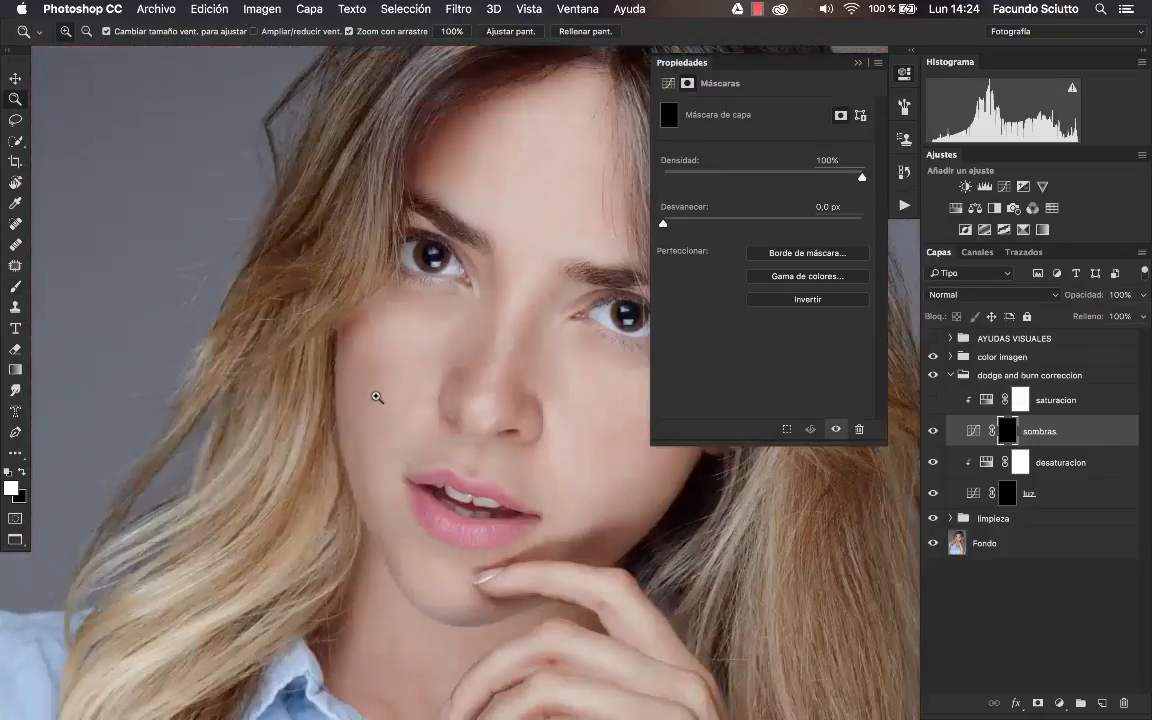
{"action": "key", "text": "b"}
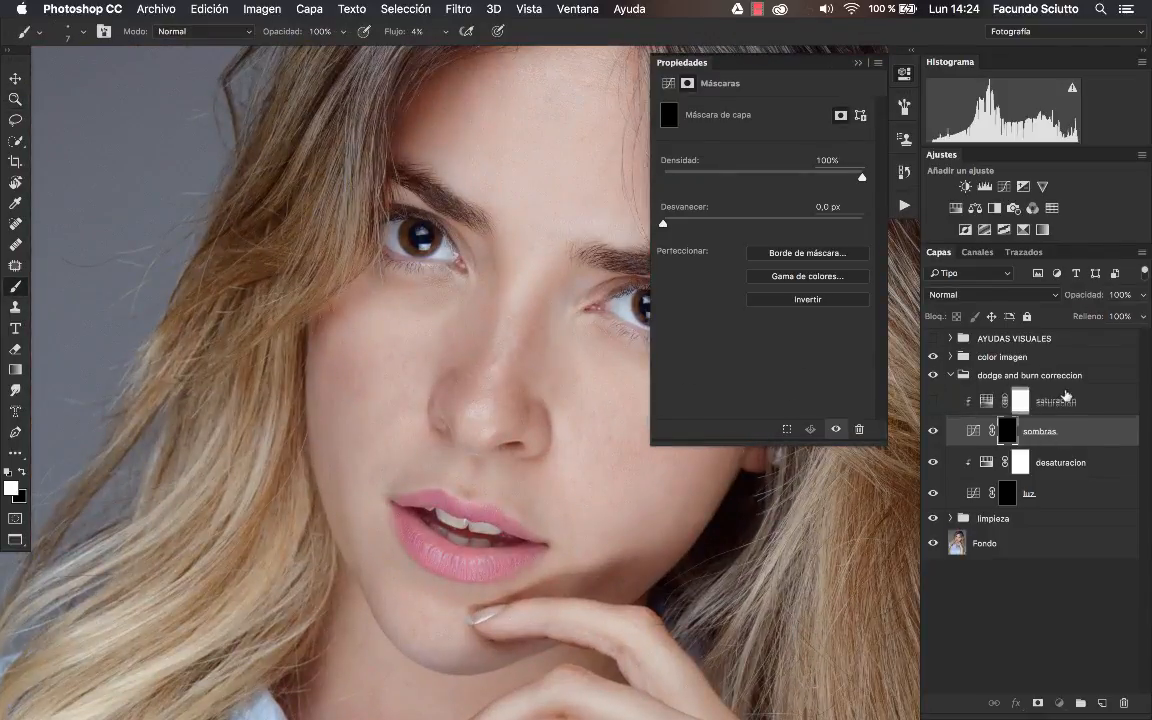
{"action": "left_click", "coordinate": [945, 400]}
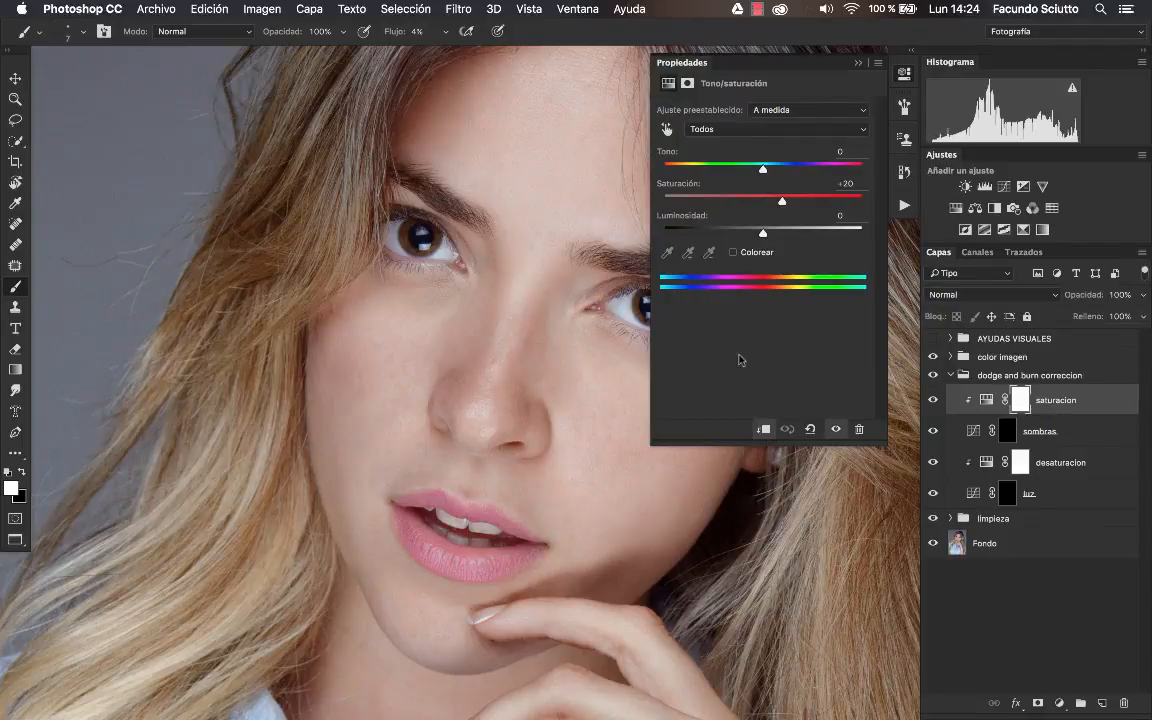
Review the correction group by selecting the masks of its desaturacion, sombras, luz and saturacion layers in turn.
{"action": "left_click", "coordinate": [1016, 462]}
{"action": "left_click", "coordinate": [1008, 431]}
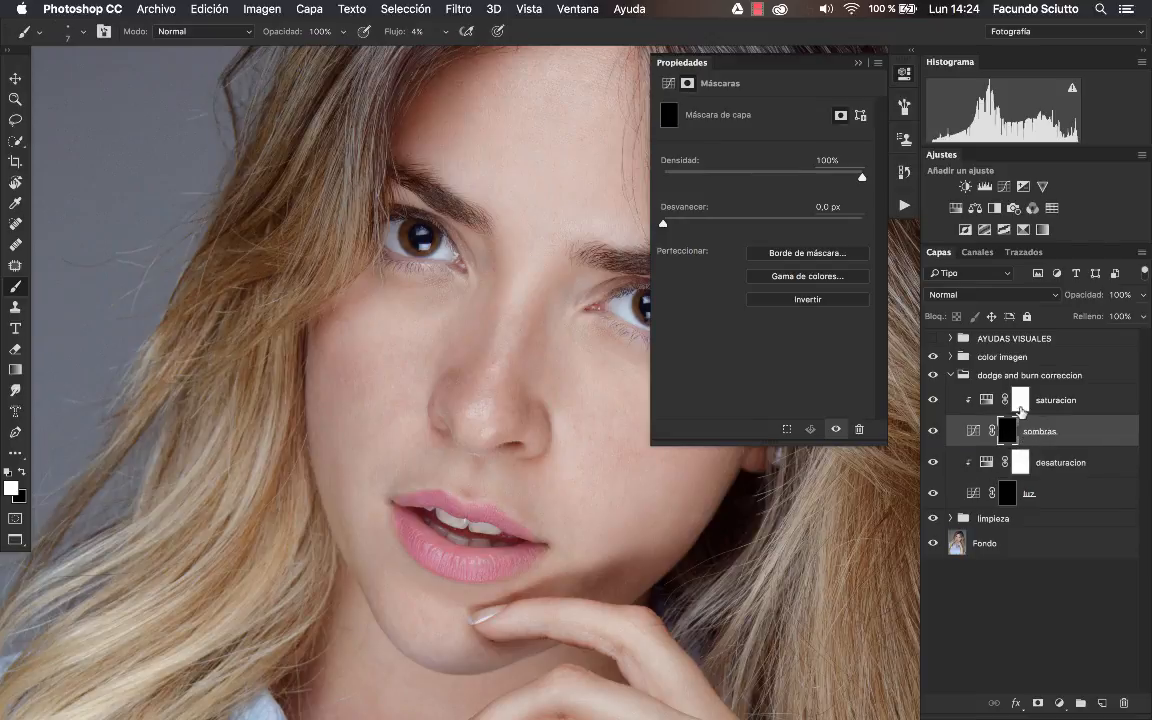
{"action": "left_click", "coordinate": [1008, 492]}
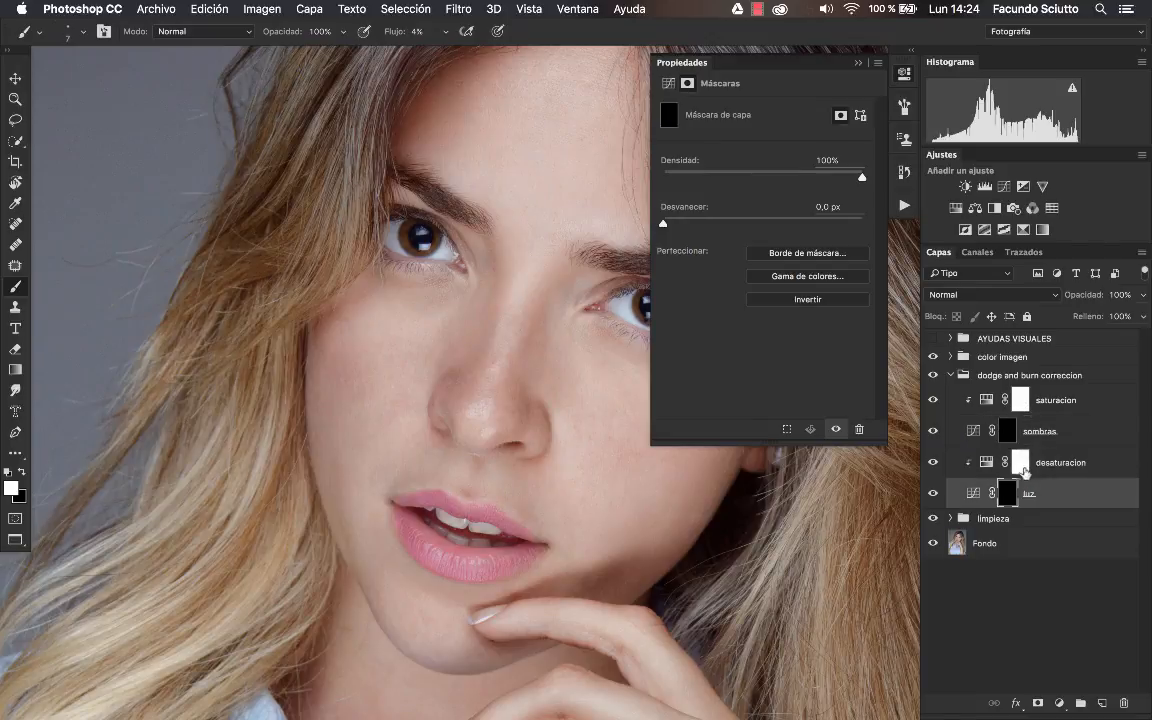
{"action": "left_click", "coordinate": [1019, 462]}
{"action": "left_click", "coordinate": [1020, 401]}
{"action": "left_click", "coordinate": [1008, 431]}
{"action": "left_click", "coordinate": [1020, 401]}
{"action": "left_click", "coordinate": [770, 56]}
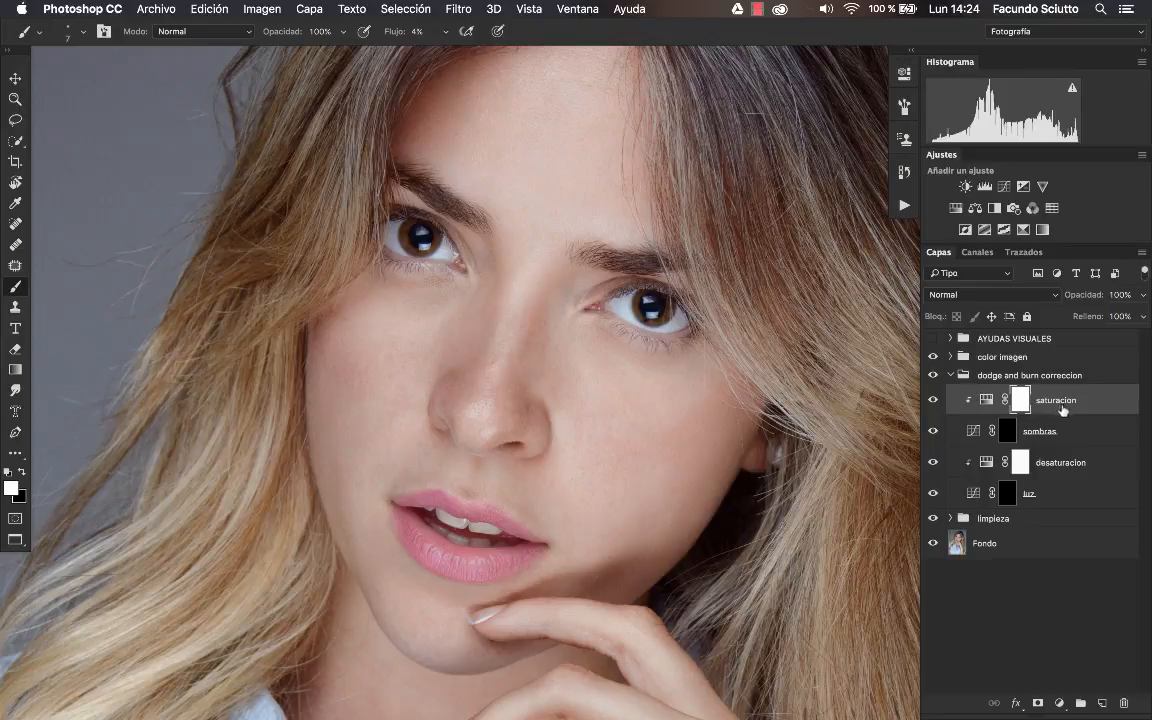
Delete the dodge and burn correccion group and show the AYUDAS VISUALES group.
{"action": "left_click", "coordinate": [1034, 380]}
{"action": "key", "text": "BackSpace"}
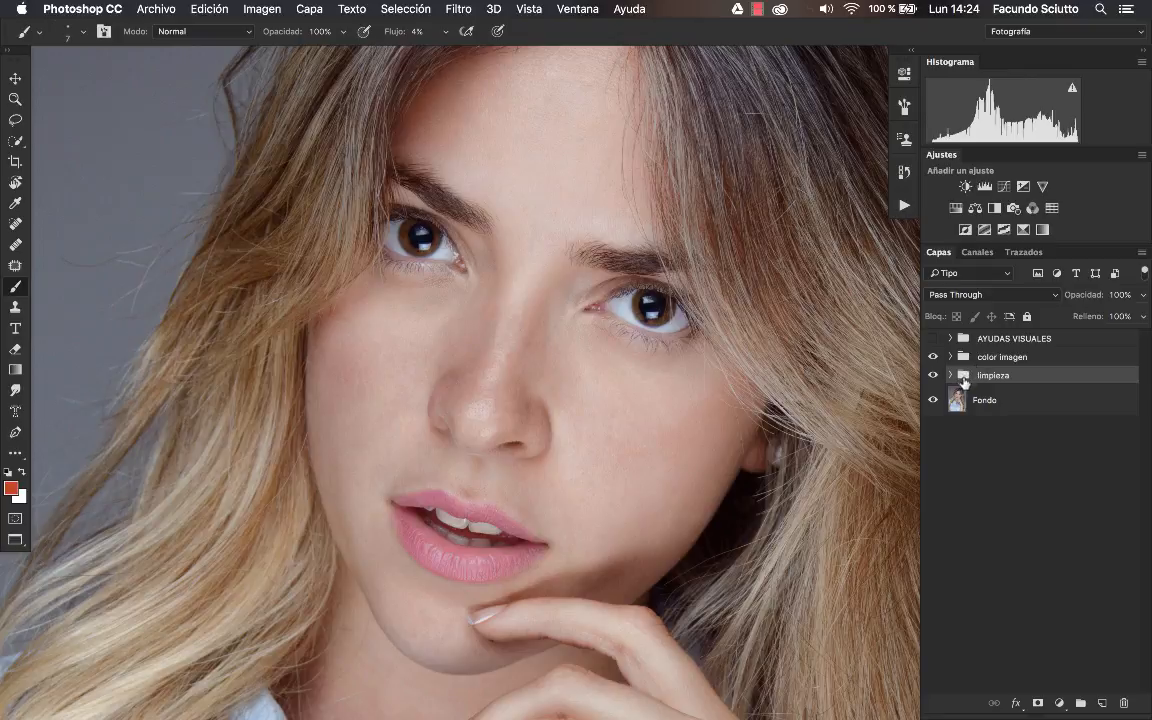
{"action": "left_click", "coordinate": [933, 339]}
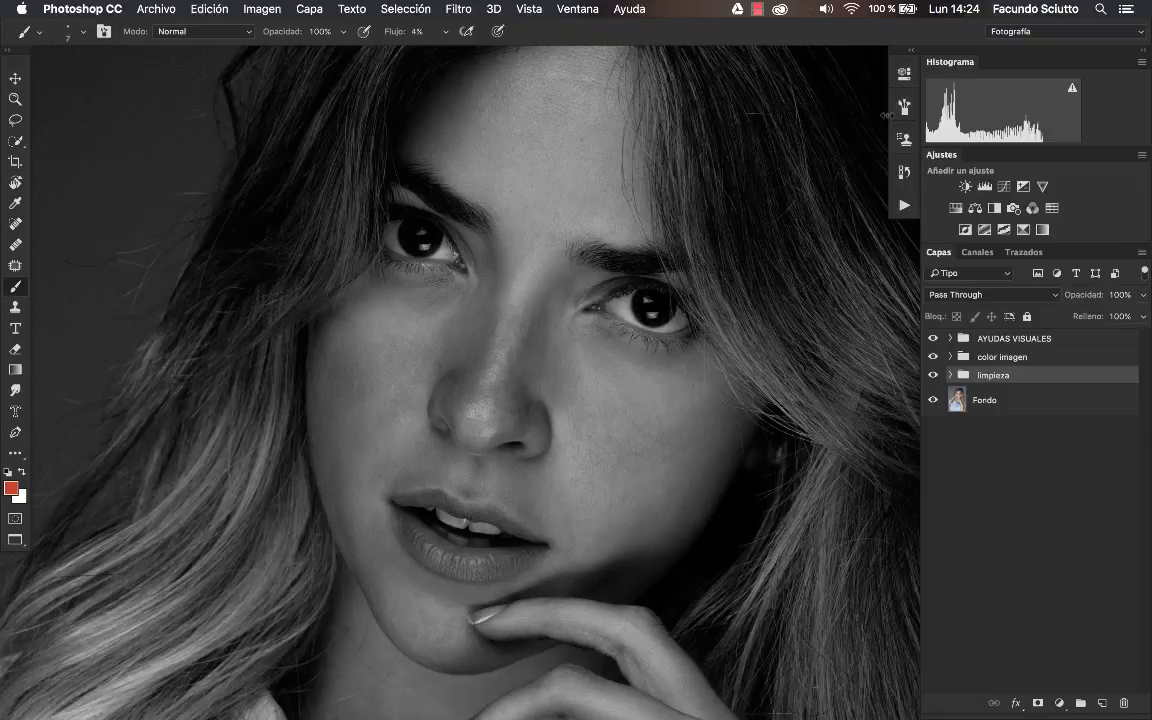
Run the dodge and burn correccion action from the DVD set above the limpieza group.
{"action": "left_click", "coordinate": [905, 206]}
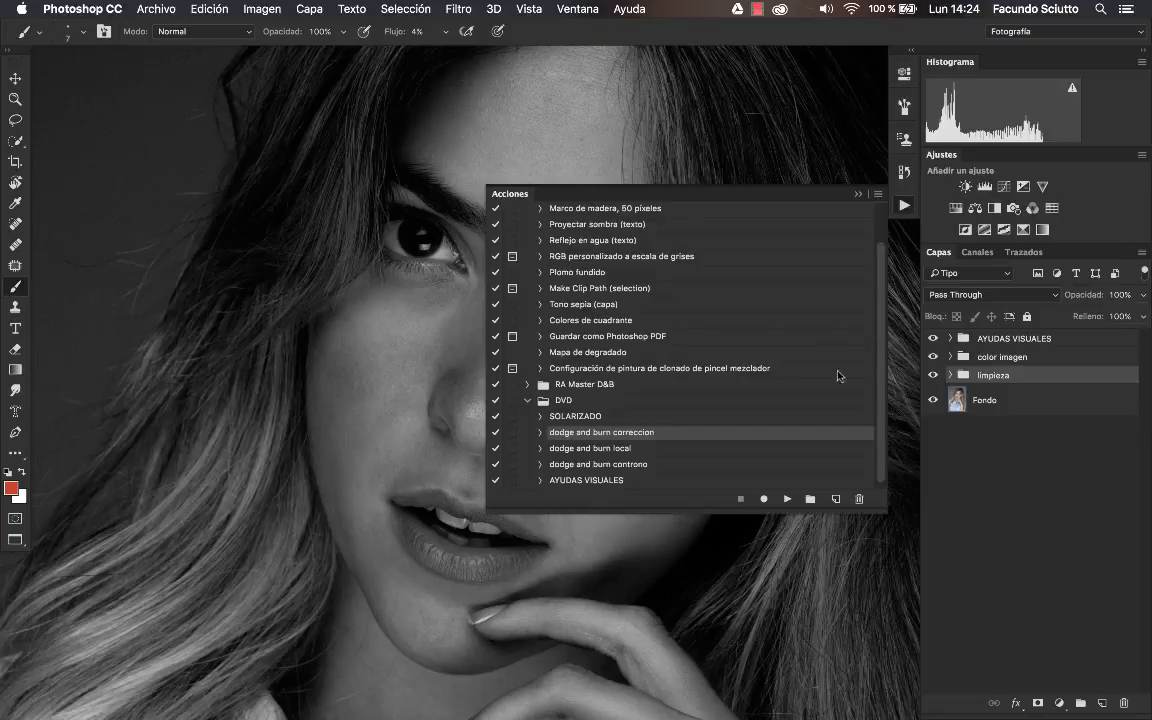
{"action": "left_click", "coordinate": [789, 499]}
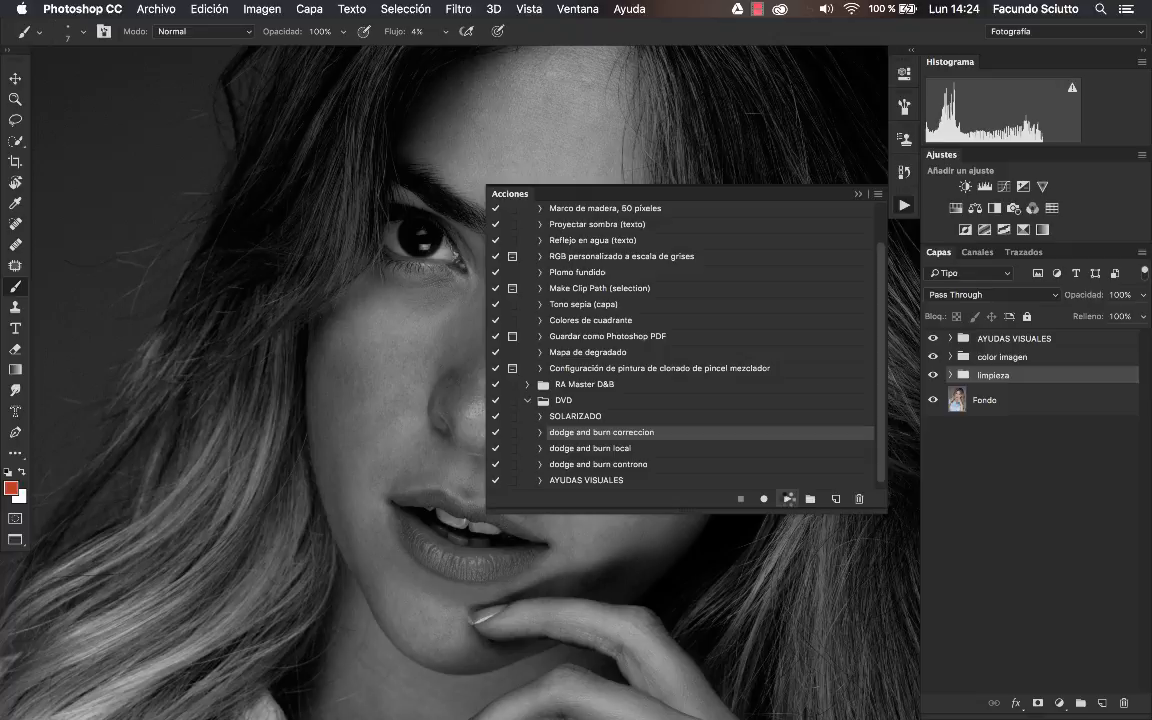
{"action": "left_click", "coordinate": [858, 195]}
{"action": "left_click", "coordinate": [860, 197]}
{"action": "left_click", "coordinate": [700, 265]}
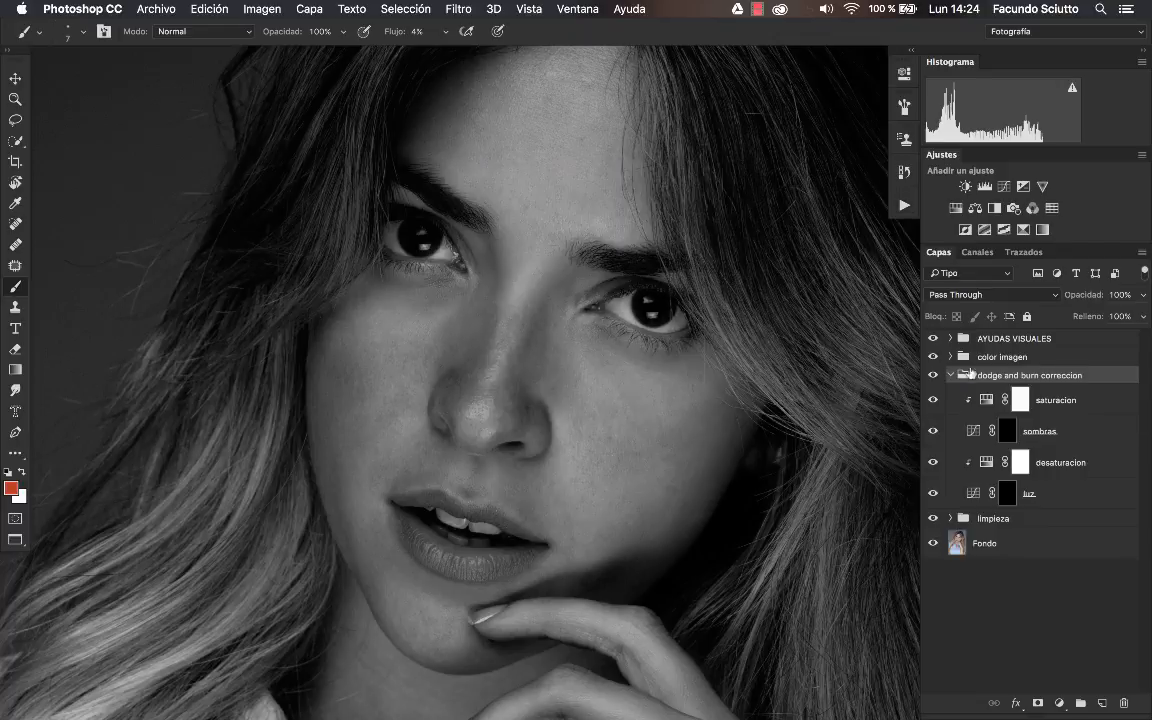
Select the luz layer's mask for lightening dark areas of the face.
{"action": "left_click", "coordinate": [1007, 493]}
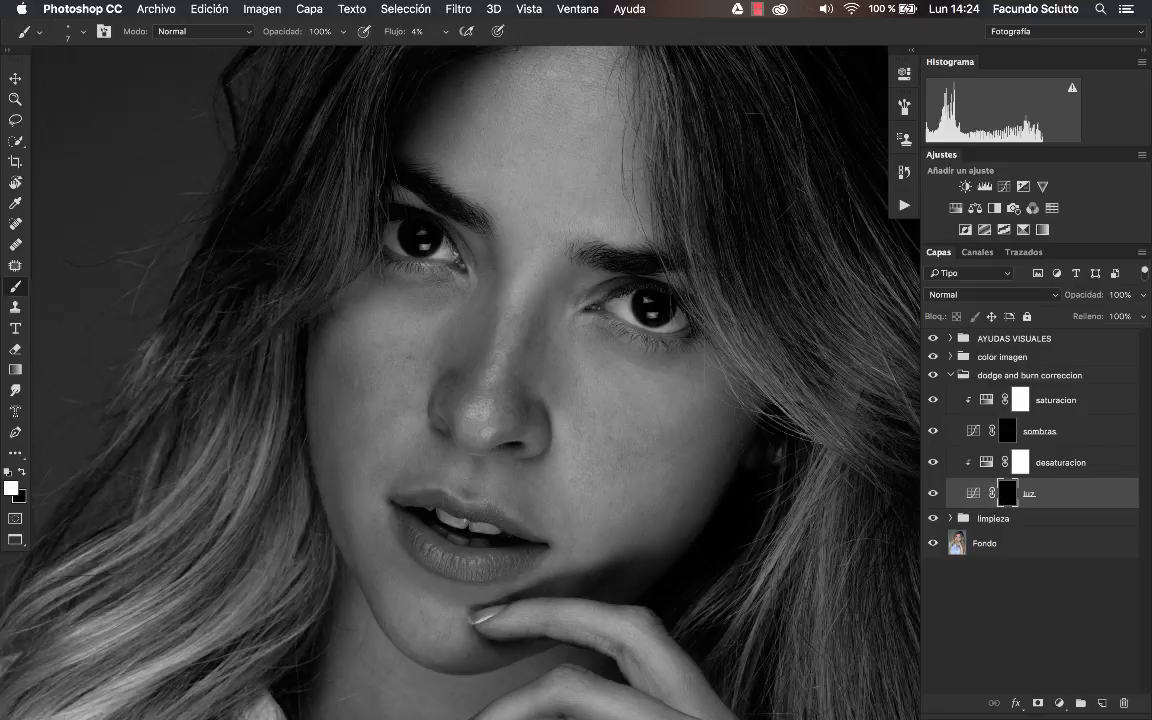
{"action": "key", "text": "z"}
{"action": "mouse_move", "coordinate": [406, 334]}
{"action": "left_mouse_down"}
{"action": "mouse_move", "coordinate": [465, 321]}
{"action": "mouse_move", "coordinate": [373, 386]}
{"action": "mouse_move", "coordinate": [470, 378]}
{"action": "left_mouse_up"}
{"action": "key", "text": "b"}
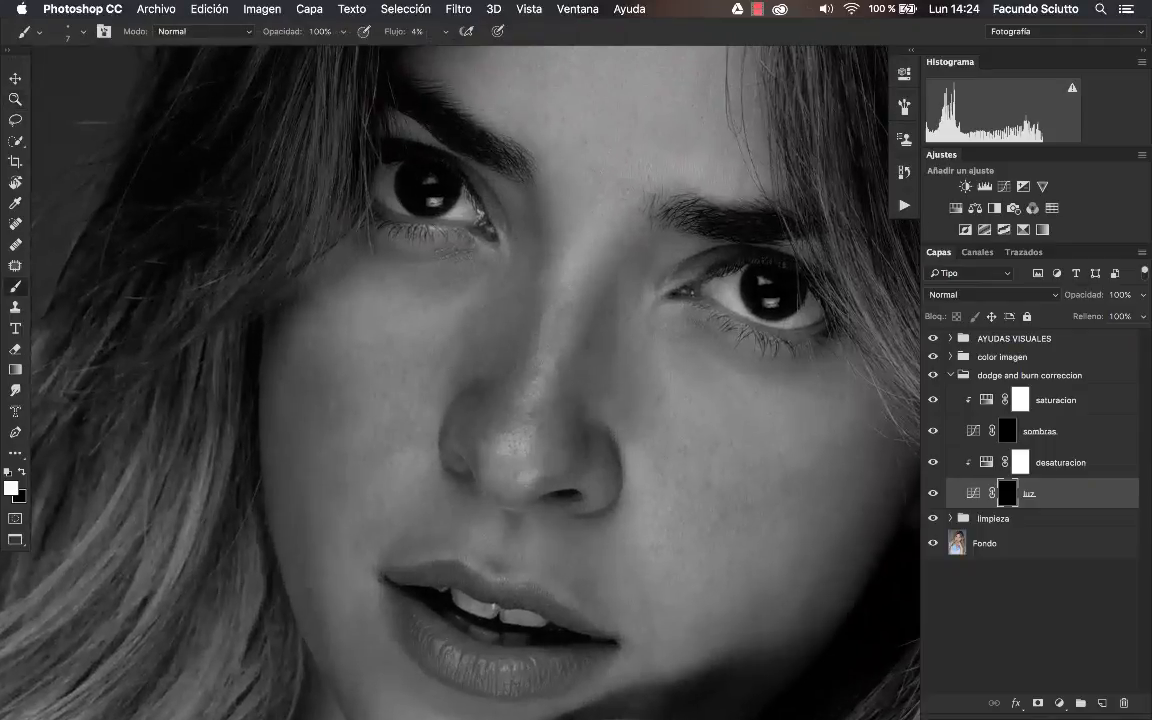
Compare the face with the contrast curves layer of the AYUDAS VISUALES group hidden and shown.
{"action": "left_click", "coordinate": [950, 338]}
{"action": "left_click", "coordinate": [979, 365]}
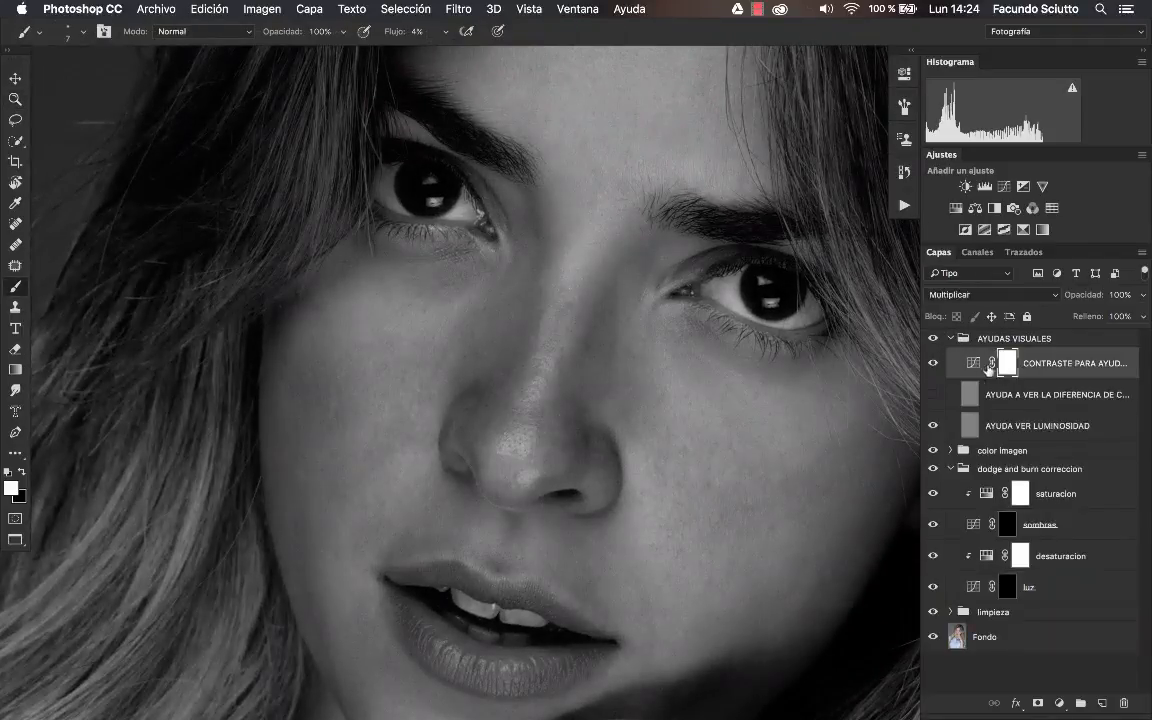
{"action": "left_click", "coordinate": [934, 365]}
{"action": "left_click", "coordinate": [934, 366]}
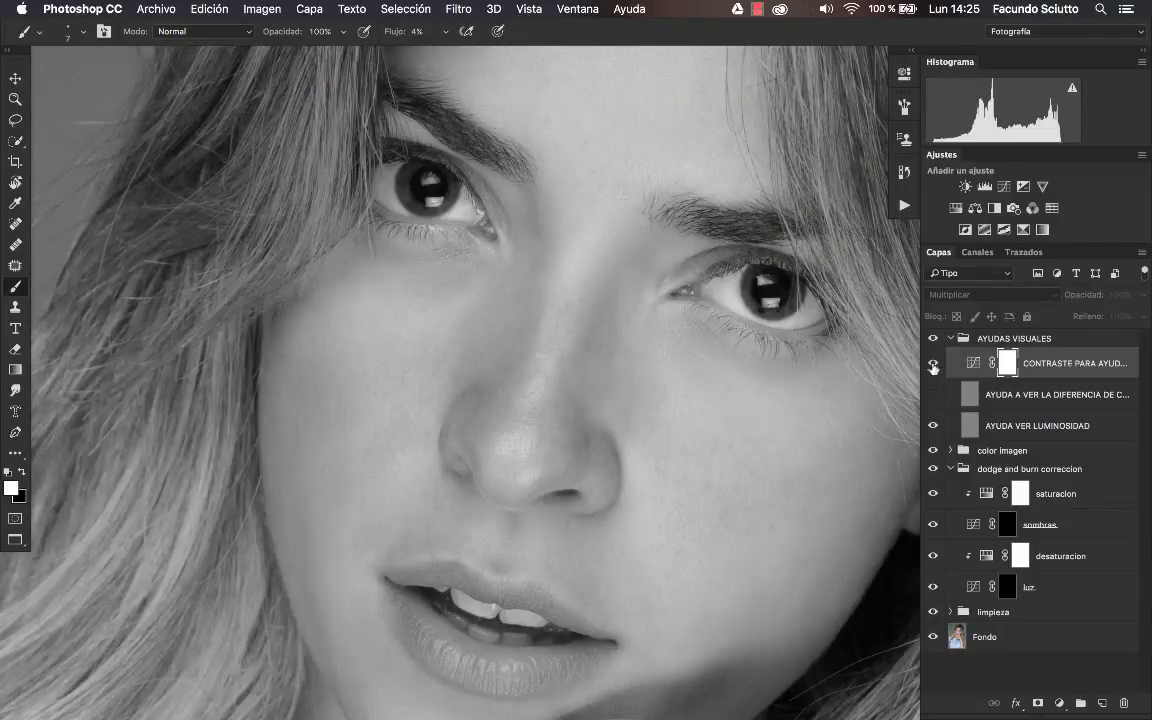
{"action": "left_click", "coordinate": [934, 366]}
{"action": "left_click", "coordinate": [950, 338]}
Ready the luz layer's mask for painting in white and set the brush flow to 3%.
{"action": "key", "text": "z"}
{"action": "mouse_move", "coordinate": [511, 306]}
{"action": "left_mouse_down"}
{"action": "mouse_move", "coordinate": [476, 360]}
{"action": "mouse_move", "coordinate": [522, 334]}
{"action": "mouse_move", "coordinate": [549, 358]}
{"action": "mouse_move", "coordinate": [640, 380]}
{"action": "left_mouse_up"}
{"action": "key", "text": "b"}
{"action": "key", "text": "d"}
{"action": "key", "text": "x"}
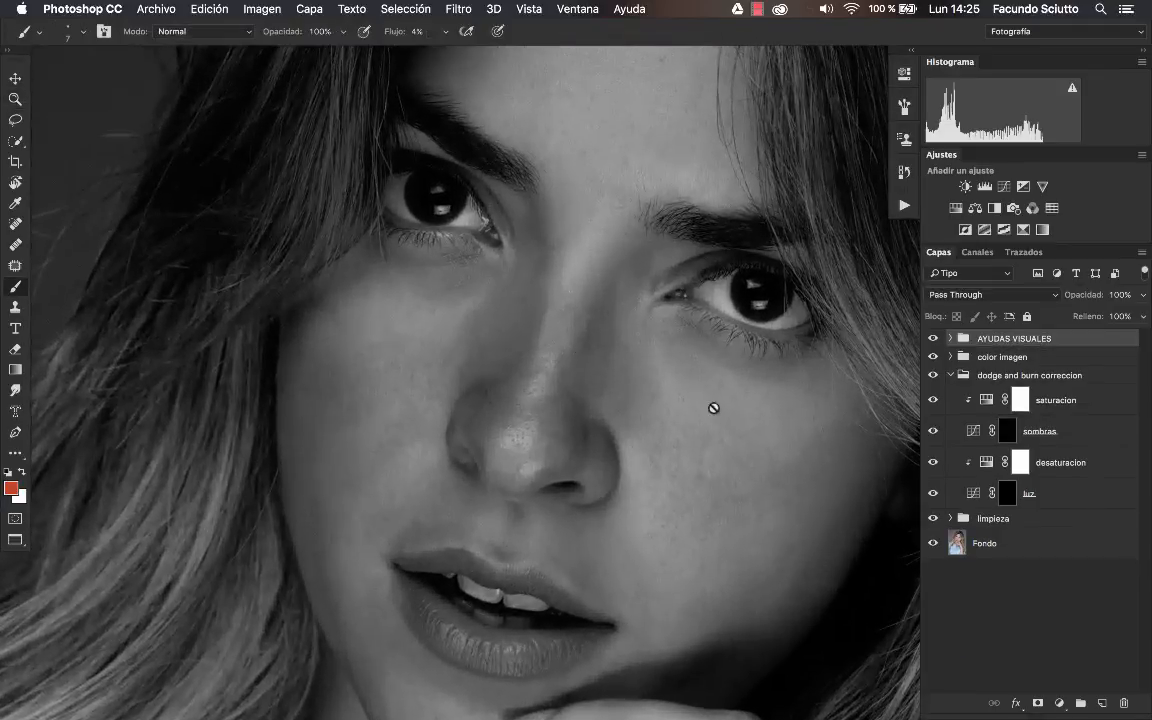
{"action": "left_click", "coordinate": [1006, 492]}
{"action": "left_click_drag", "start_coordinate": [392, 36], "coordinate": [389, 36]}
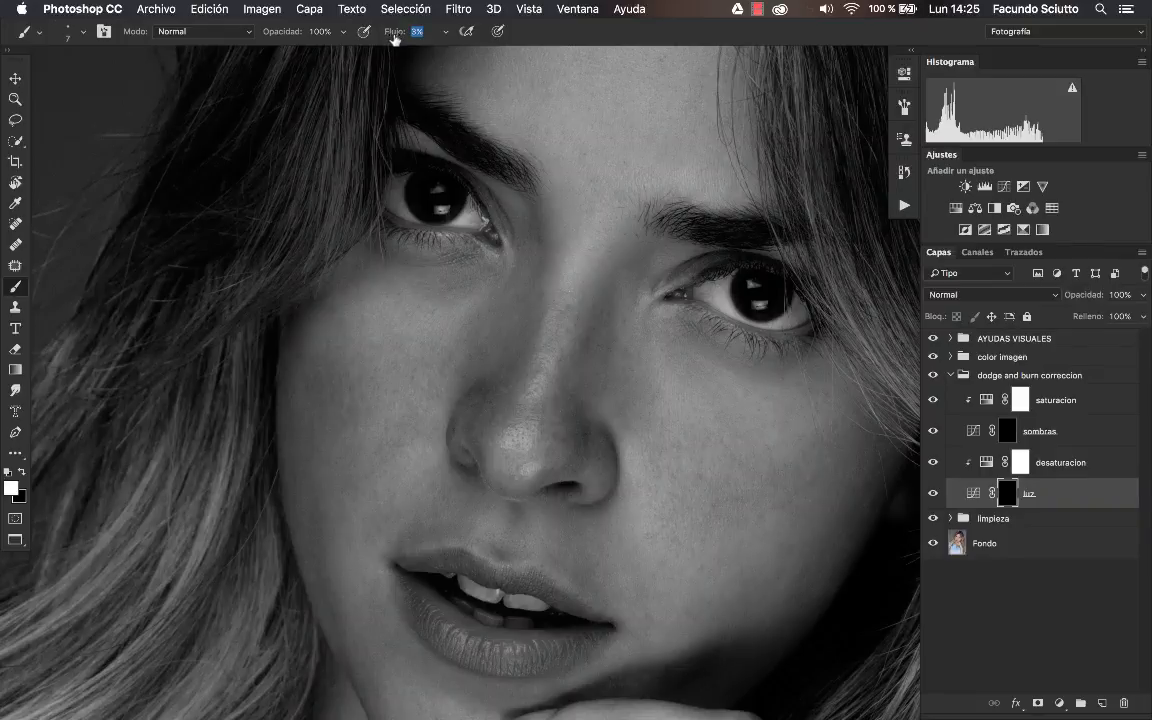
{"action": "left_click_drag", "start_coordinate": [393, 38], "coordinate": [399, 38]}
Examine the light and dark patches of the facial skin both close up and across the whole portrait.
{"action": "key", "text": "z"}
{"action": "mouse_move", "coordinate": [597, 337]}
{"action": "left_mouse_down"}
{"action": "mouse_move", "coordinate": [643, 337]}
{"action": "mouse_move", "coordinate": [611, 353]}
{"action": "left_mouse_up"}
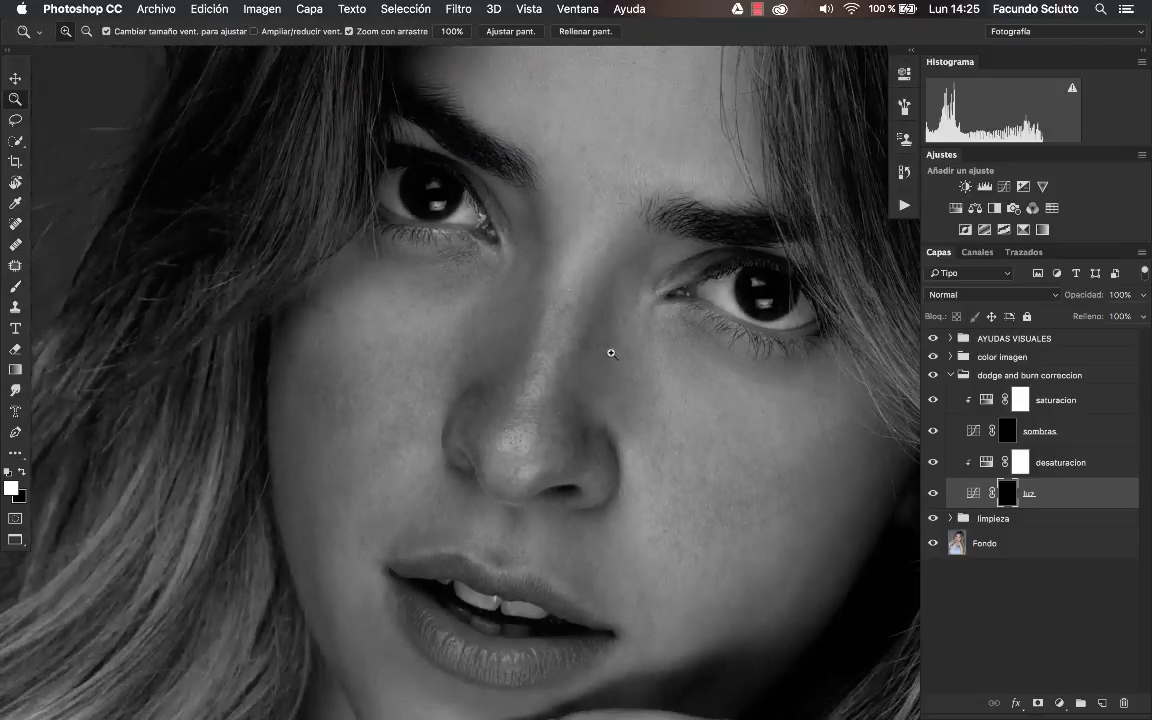
{"action": "left_click", "coordinate": [612, 315]}
{"action": "key", "text": "b"}
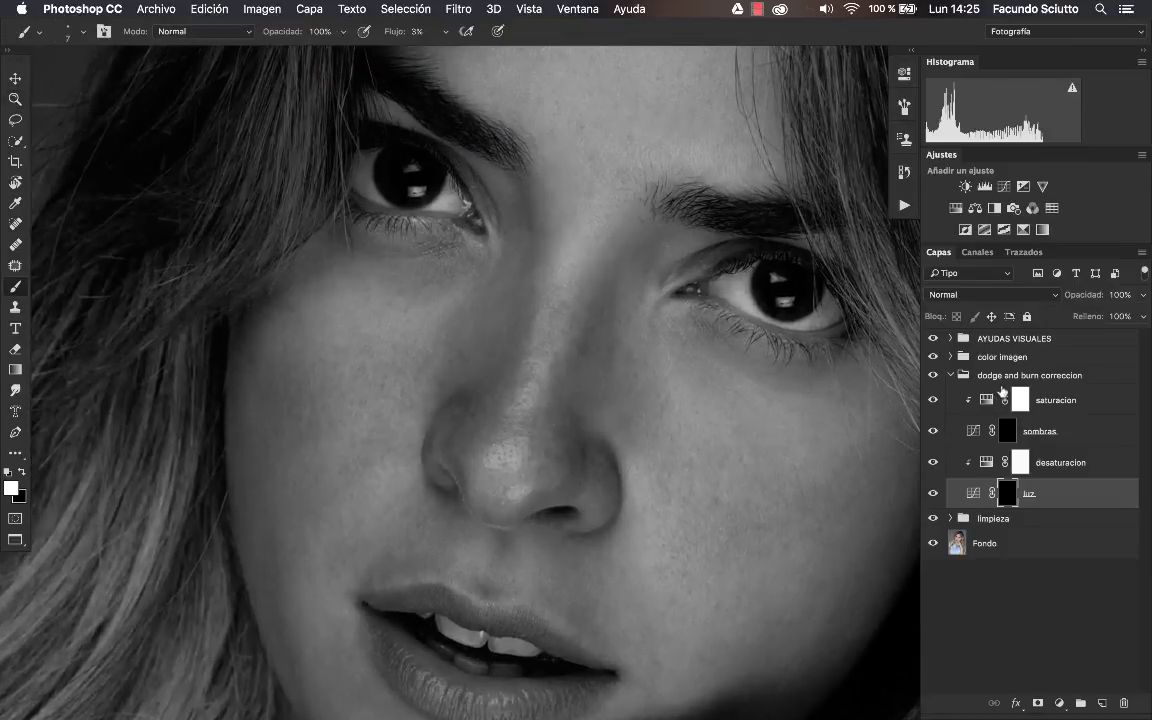
{"action": "mouse_move", "coordinate": [557, 292]}
{"action": "left_mouse_down"}
{"action": "mouse_move", "coordinate": [433, 342]}
{"action": "mouse_move", "coordinate": [478, 340]}
{"action": "left_mouse_up"}
{"action": "key", "text": "z"}
{"action": "key", "text": "b"}
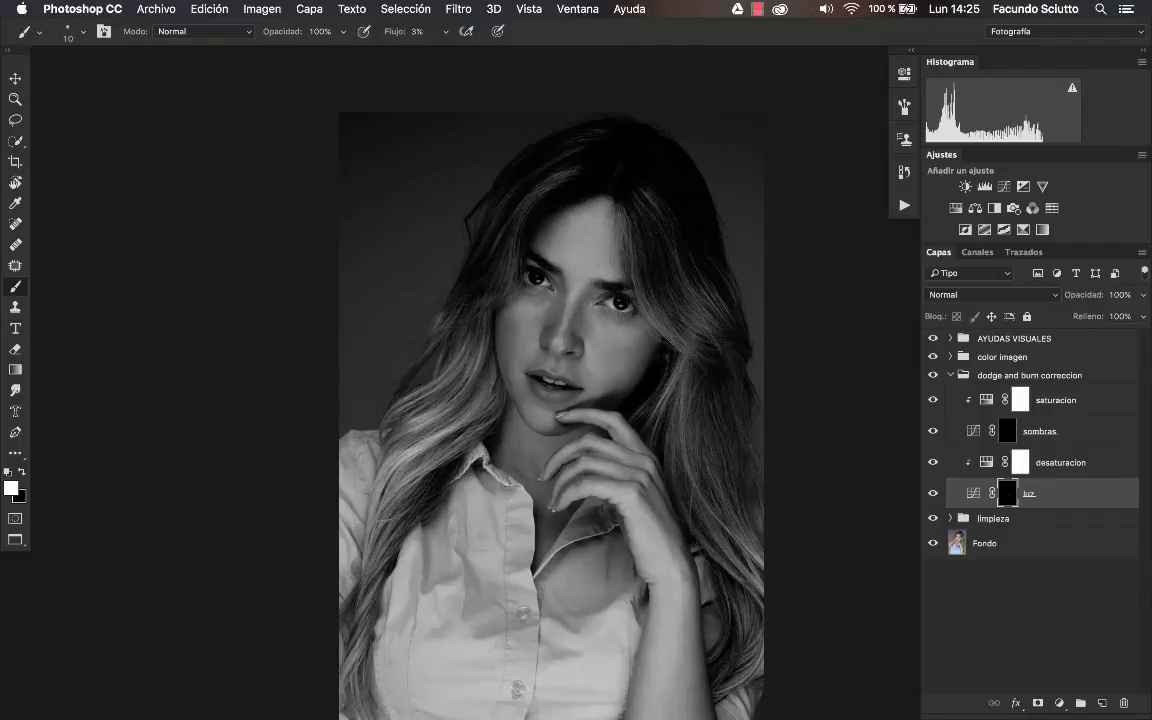
{"action": "key", "text": "z"}
{"action": "left_click_drag", "start_coordinate": [603, 300], "coordinate": [668, 327]}
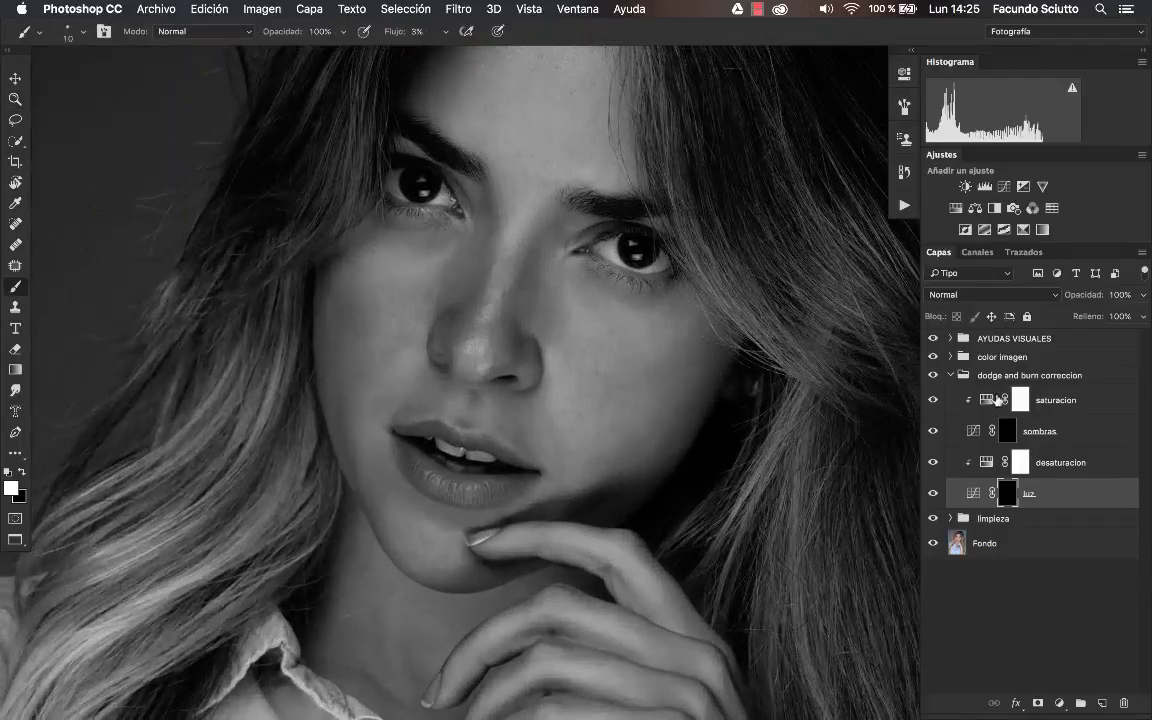
{"action": "left_click_drag", "start_coordinate": [579, 303], "coordinate": [592, 303]}
{"action": "key", "text": "b"}
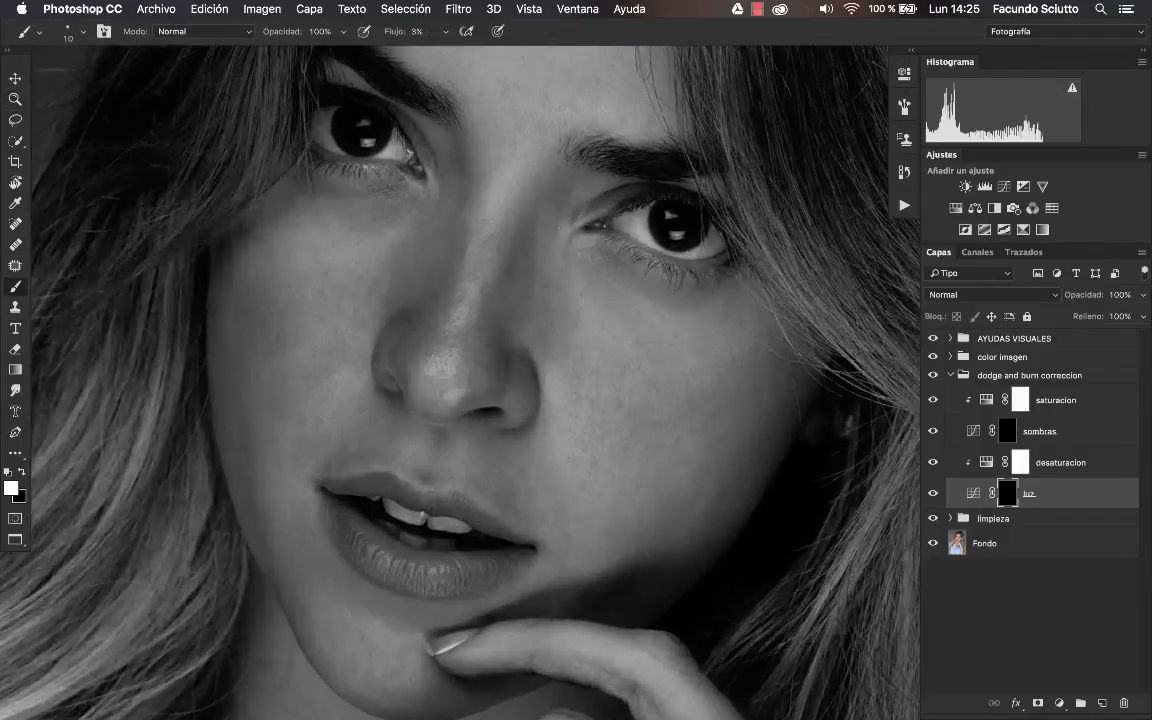
Paint on the luz layer's mask over small dark marks on the nose bridge with a 2 px brush.
{"action": "left_click", "coordinate": [1005, 491]}
{"action": "left_click_drag", "start_coordinate": [386, 275], "coordinate": [560, 255]}
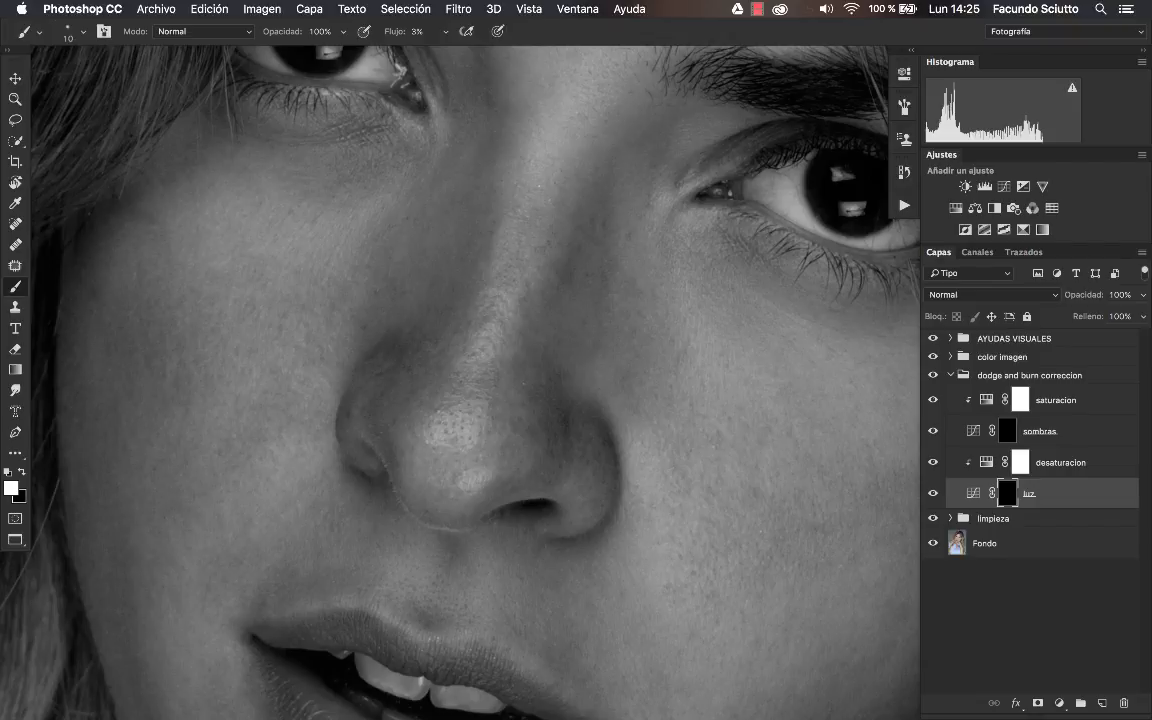
{"action": "key", "text": "z"}
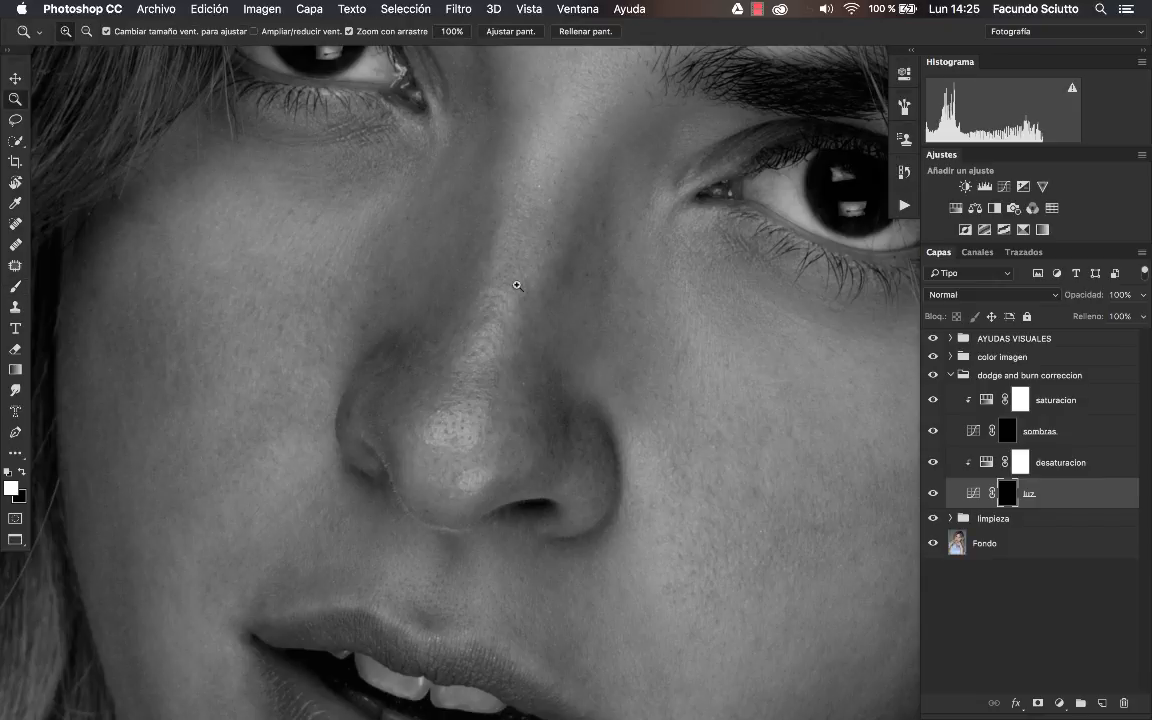
{"action": "left_click_drag", "start_coordinate": [539, 269], "coordinate": [648, 211]}
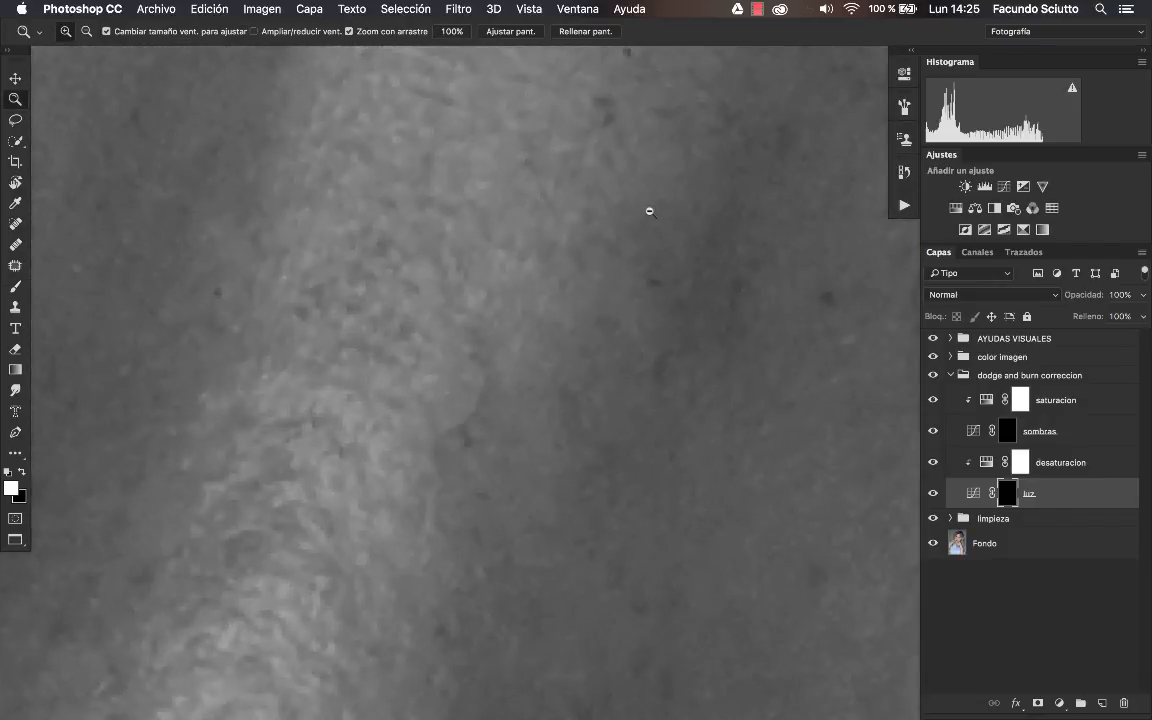
{"action": "key", "text": "b"}
{"action": "left_click_drag", "start_coordinate": [491, 325], "coordinate": [460, 332]}
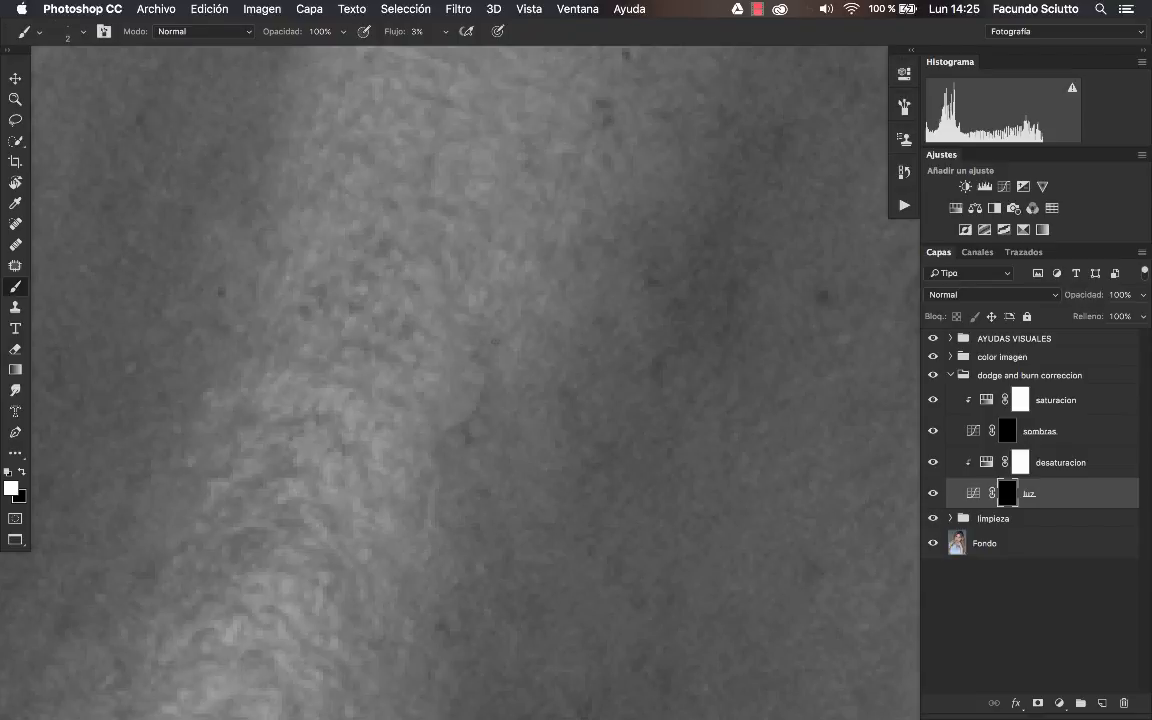
Lighten the dark patches on the cheek below the eye through the luz layer's mask with a 6 px brush at 0% hardness.
{"action": "key", "text": "z"}
{"action": "mouse_move", "coordinate": [540, 337]}
{"action": "left_mouse_down"}
{"action": "mouse_move", "coordinate": [393, 368]}
{"action": "mouse_move", "coordinate": [381, 375]}
{"action": "mouse_move", "coordinate": [411, 365]}
{"action": "mouse_move", "coordinate": [368, 391]}
{"action": "mouse_move", "coordinate": [320, 385]}
{"action": "left_mouse_up"}
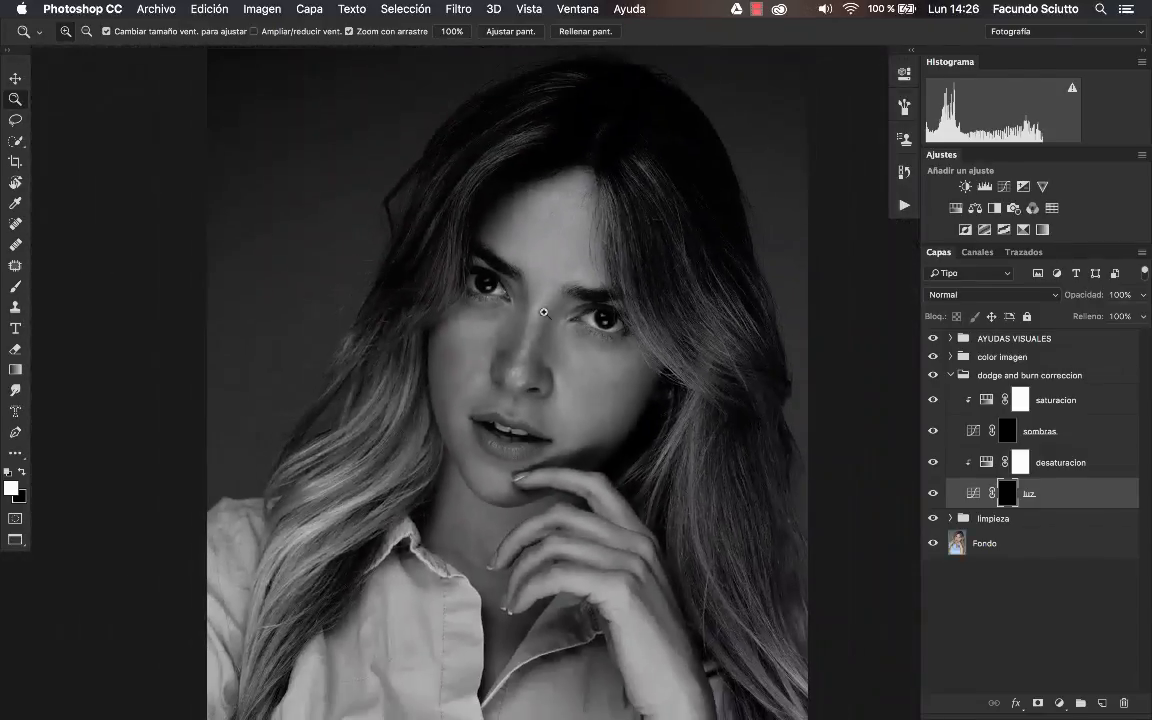
{"action": "mouse_move", "coordinate": [577, 376]}
{"action": "left_mouse_down"}
{"action": "mouse_move", "coordinate": [560, 363]}
{"action": "mouse_move", "coordinate": [643, 378]}
{"action": "left_mouse_up"}
{"action": "key", "text": "b"}
{"action": "left_click_drag", "start_coordinate": [437, 298], "coordinate": [544, 376]}
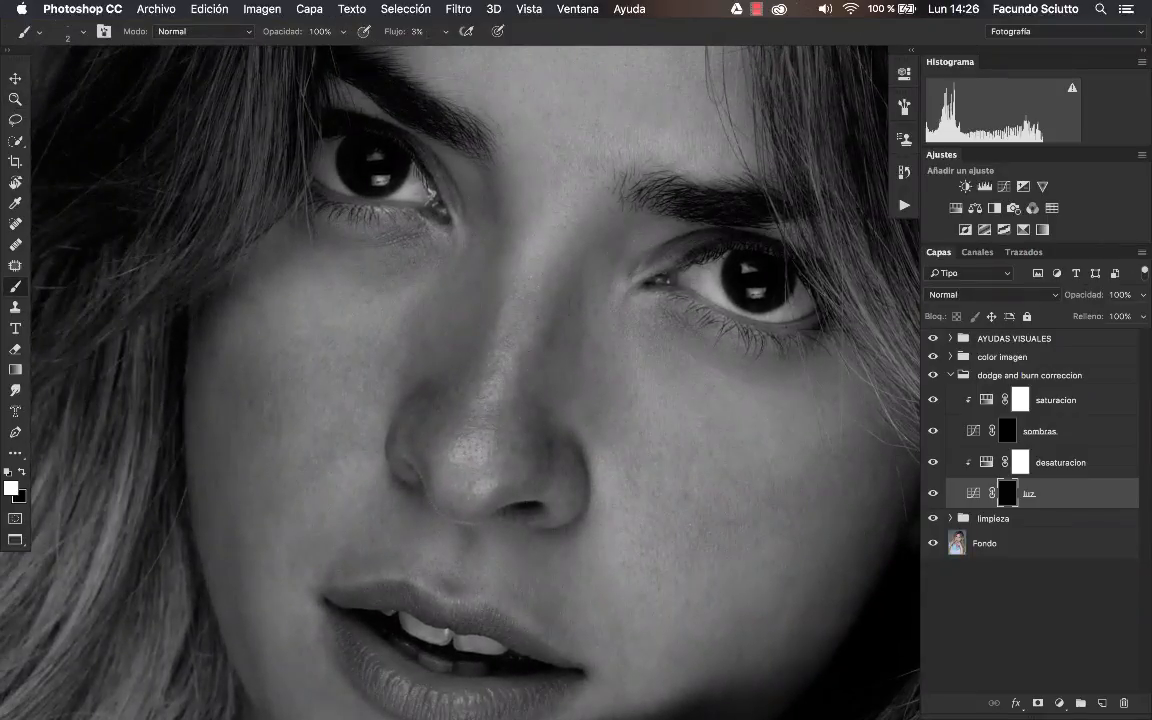
{"action": "mouse_move", "coordinate": [355, 296]}
{"action": "left_mouse_down"}
{"action": "mouse_move", "coordinate": [412, 290]}
{"action": "mouse_move", "coordinate": [386, 306]}
{"action": "left_mouse_up"}
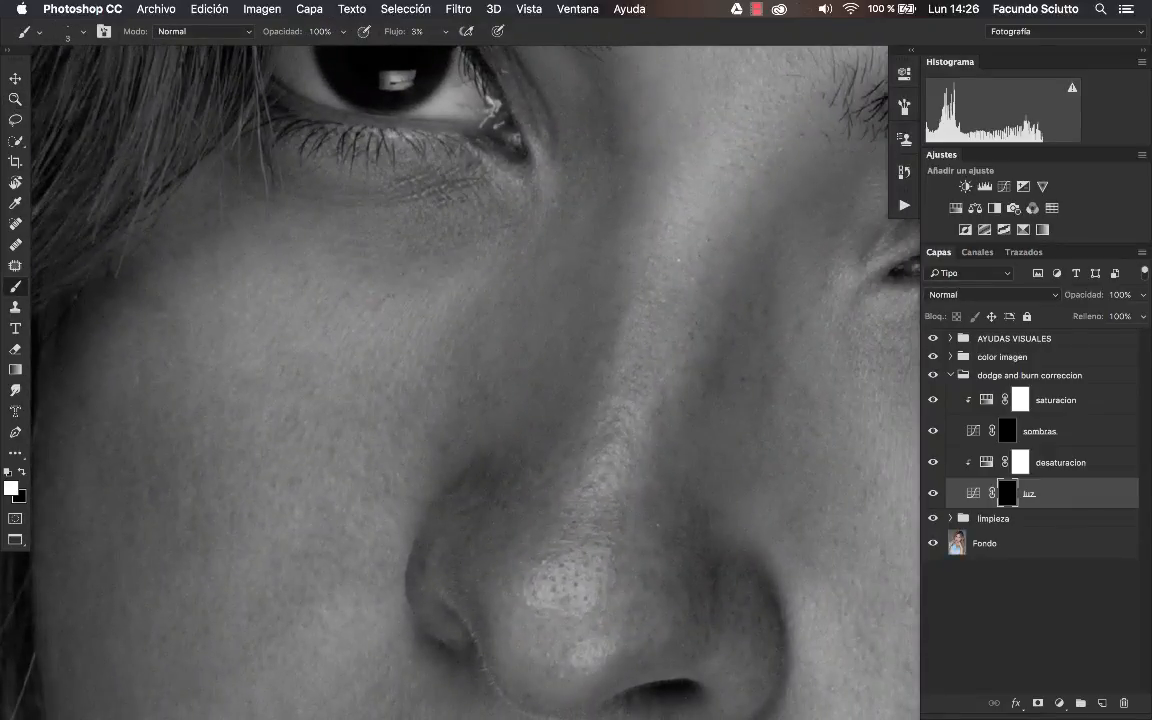
{"action": "mouse_move", "coordinate": [386, 303]}
{"action": "left_mouse_down"}
{"action": "mouse_move", "coordinate": [375, 314]}
{"action": "mouse_move", "coordinate": [389, 298]}
{"action": "left_mouse_up"}
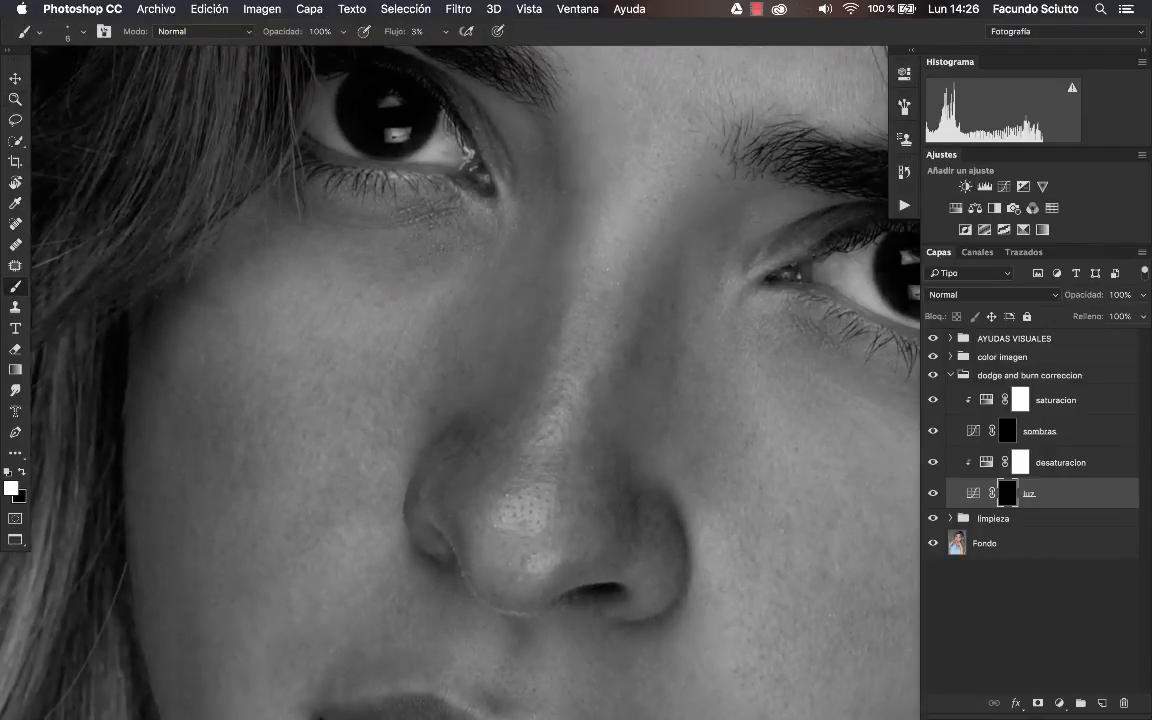
{"action": "right_click", "coordinate": [390, 297]}
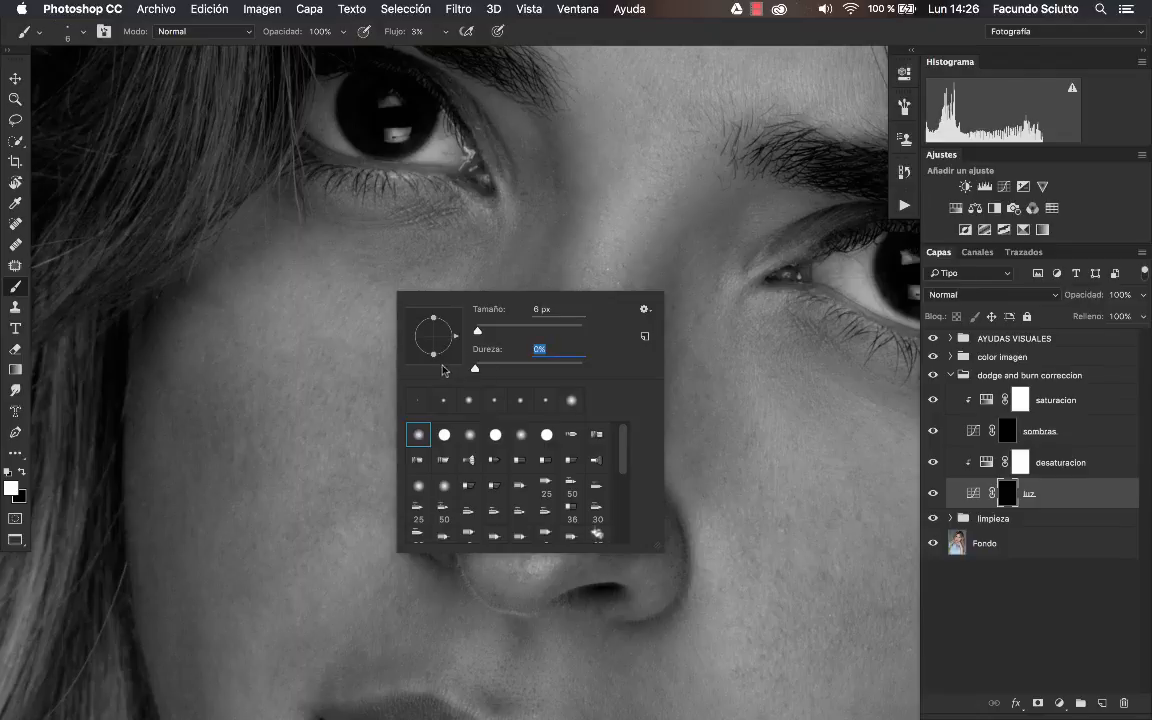
{"action": "left_click", "coordinate": [542, 34]}
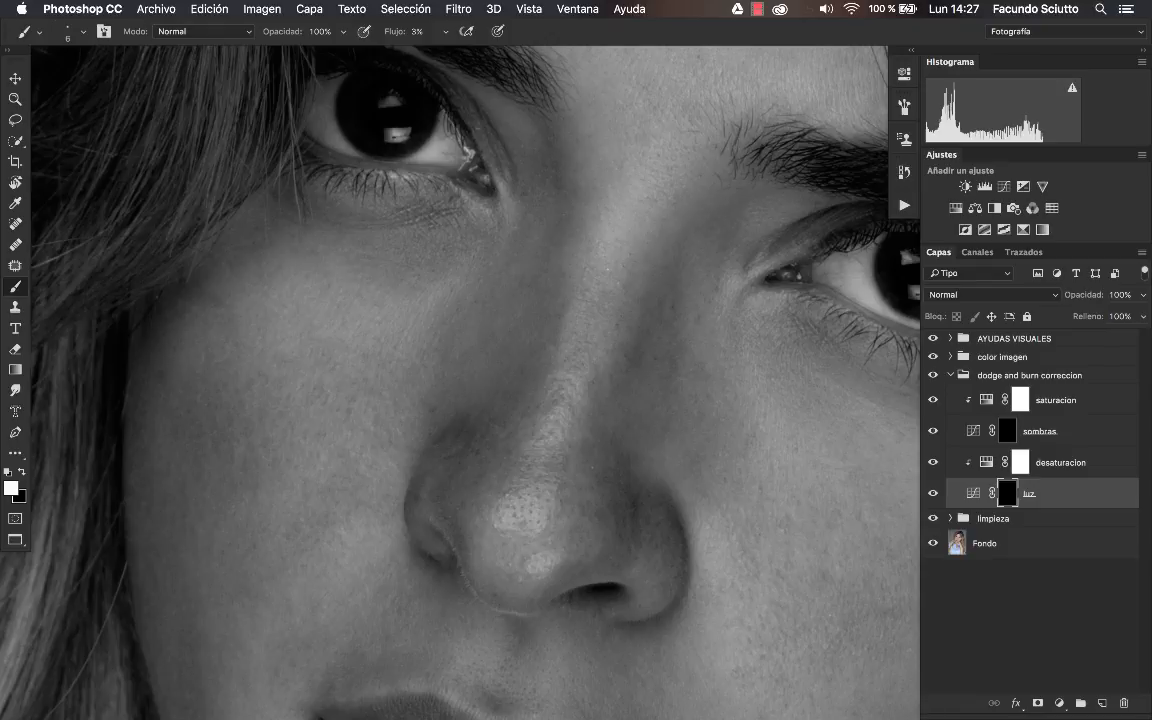
Lighten the dark patch on the inner cheek beside the nose through the luz layer's mask with a 7 px brush.
{"action": "key", "text": "bracketright"}
{"action": "key", "text": "bracketright"}
{"action": "key", "text": "bracketright"}
{"action": "key", "text": "bracketright"}
{"action": "key", "text": "bracketright"}
{"action": "key", "text": "bracketright"}
{"action": "left_click_drag", "start_coordinate": [482, 357], "coordinate": [474, 358]}
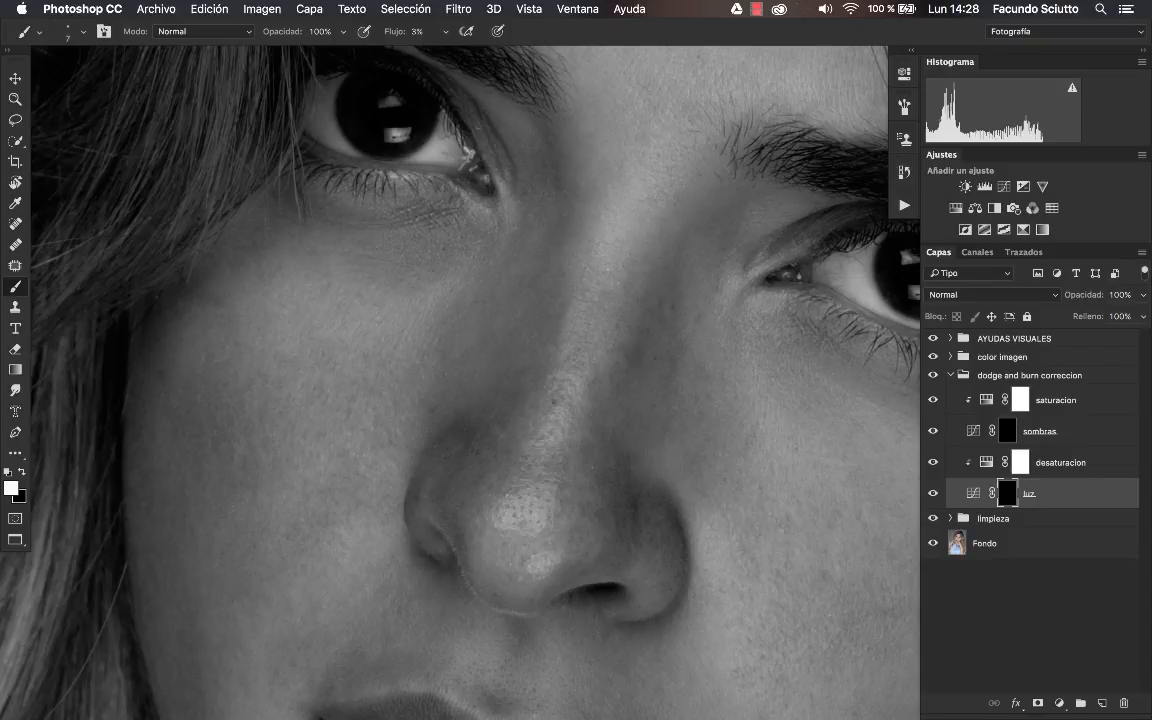
Compare the facial skin with the luz layer hidden and shown, both close up and across the face.
{"action": "left_click", "coordinate": [933, 493]}
{"action": "left_click", "coordinate": [934, 494]}
{"action": "left_click", "coordinate": [934, 494]}
{"action": "left_click", "coordinate": [934, 494]}
{"action": "left_click", "coordinate": [934, 494]}
{"action": "left_click", "coordinate": [934, 494]}
{"action": "key", "text": "z"}
{"action": "mouse_move", "coordinate": [570, 405]}
{"action": "left_mouse_down"}
{"action": "mouse_move", "coordinate": [493, 404]}
{"action": "mouse_move", "coordinate": [560, 404]}
{"action": "left_mouse_up"}
{"action": "key", "text": "b"}
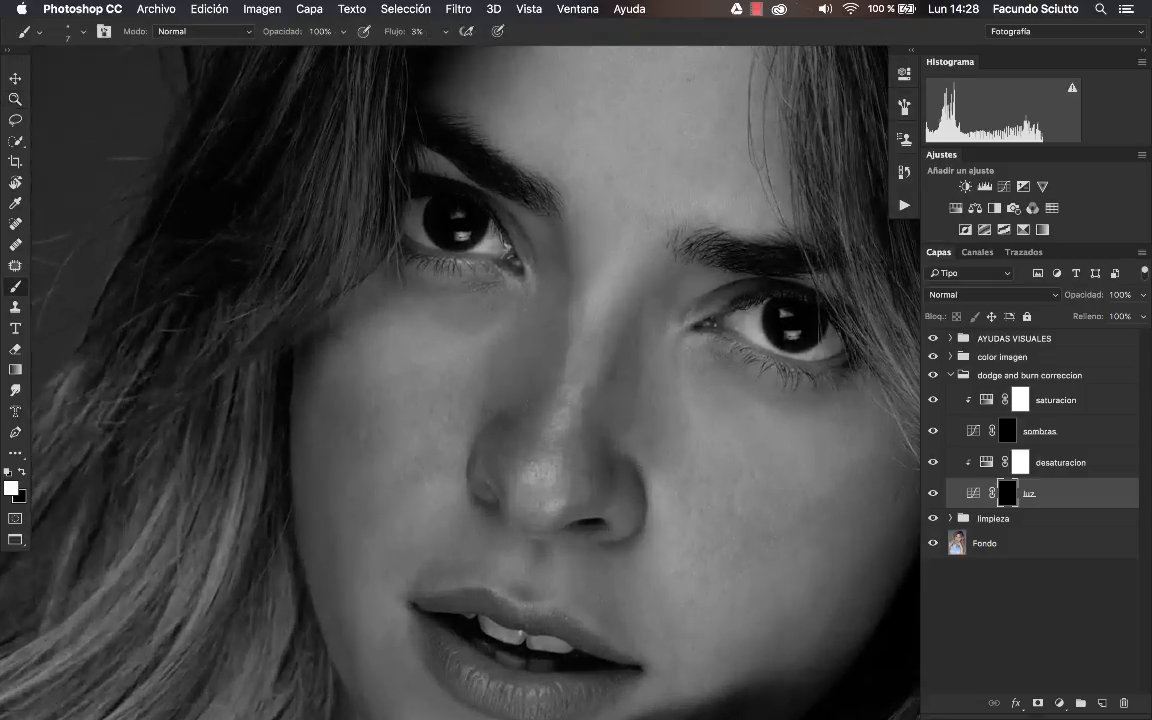
Paint white on the luz layer's mask over the dark spots in the middle of the hair-side cheek with a 7 px brush.
{"action": "key", "text": "z"}
{"action": "left_click_drag", "start_coordinate": [404, 378], "coordinate": [430, 378]}
{"action": "key", "text": "b"}
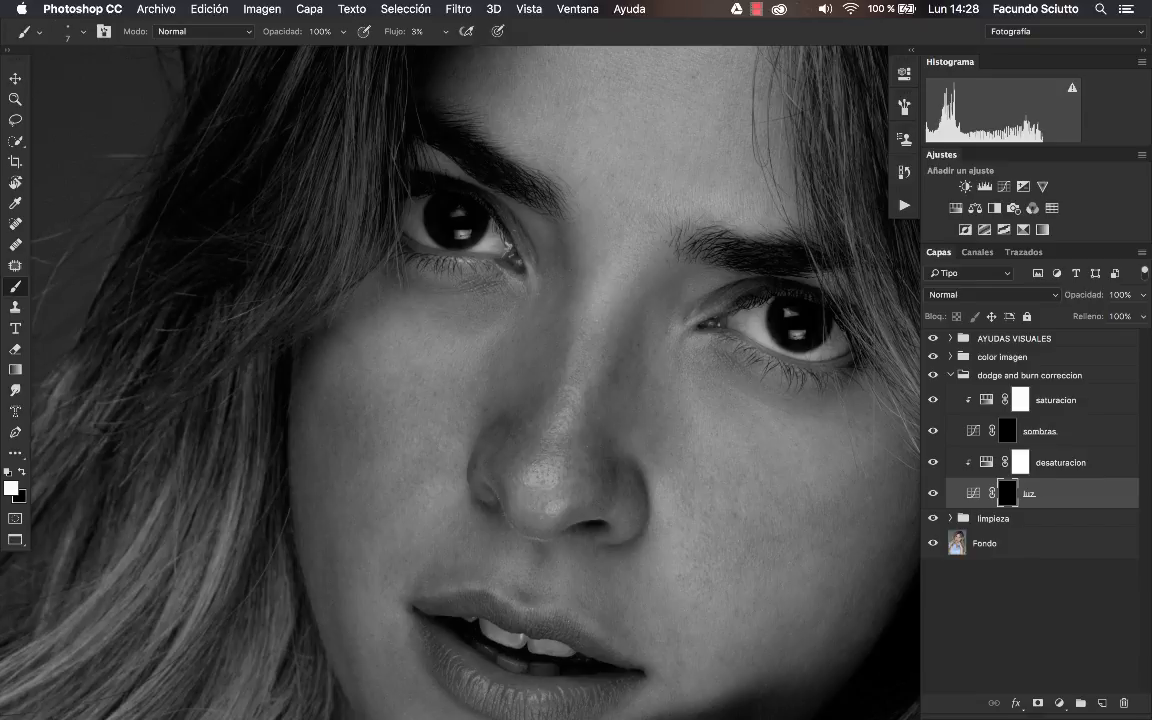
{"action": "key", "text": "z"}
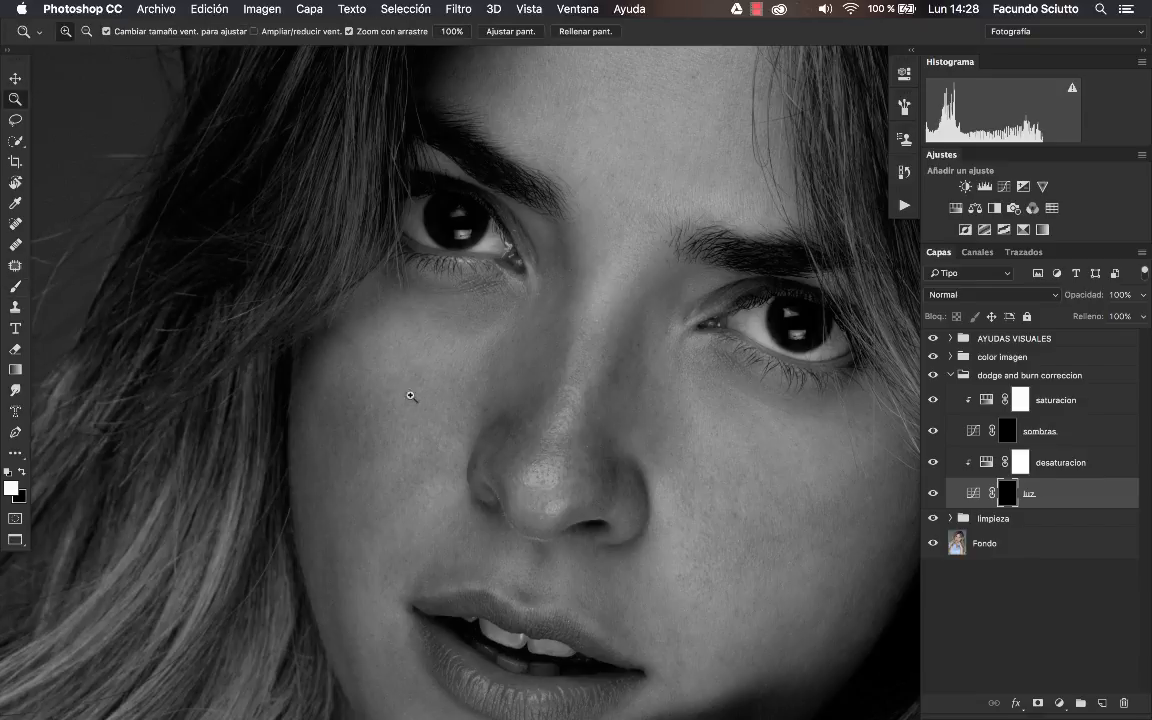
{"action": "left_click_drag", "start_coordinate": [417, 399], "coordinate": [476, 378]}
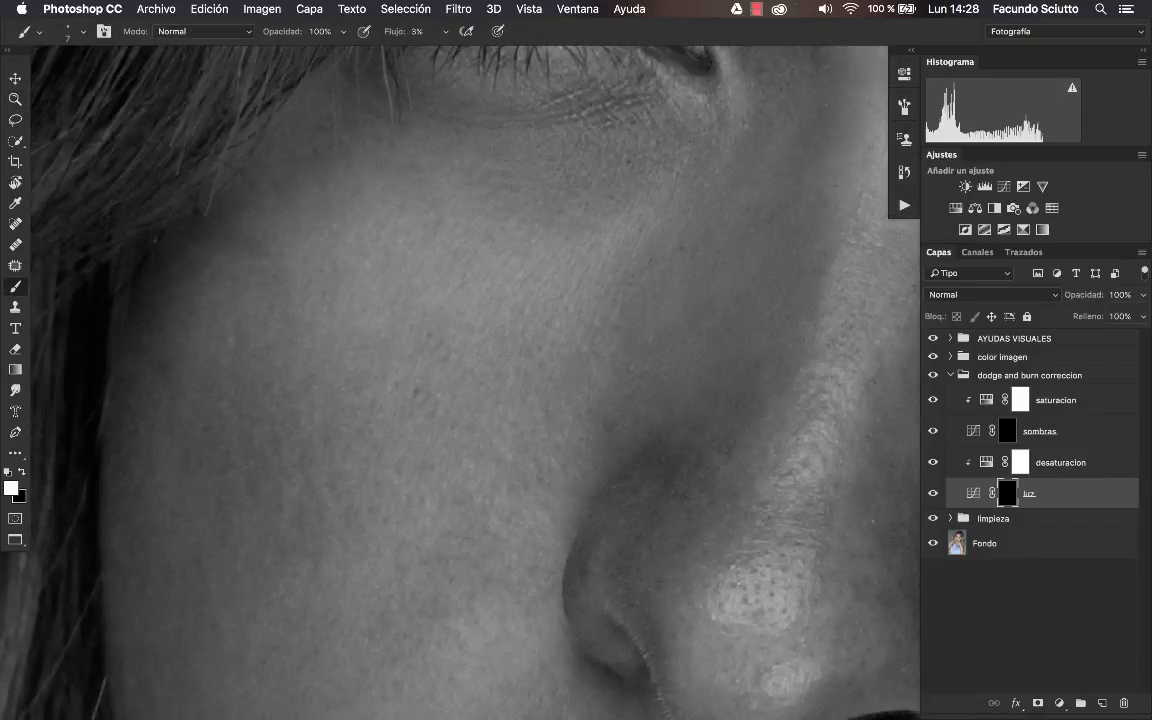
{"action": "left_click_drag", "start_coordinate": [375, 356], "coordinate": [372, 357]}
{"action": "scroll", "coordinate": [442, 489], "scroll_direction": "down", "scroll_amount": 5}
{"action": "scroll", "coordinate": [501, 476], "scroll_direction": "up", "scroll_amount": 3}
{"action": "scroll", "coordinate": [525, 481], "scroll_direction": "up", "scroll_amount": 2}
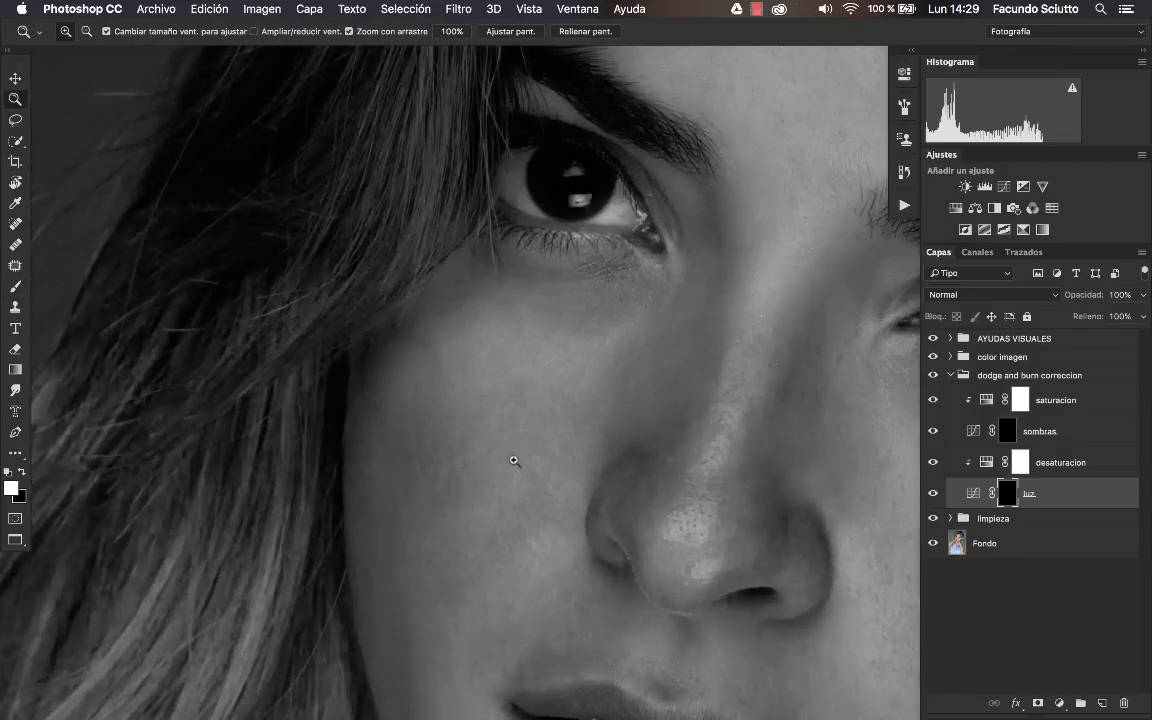
{"action": "scroll", "coordinate": [512, 460], "scroll_direction": "up", "scroll_amount": 1}
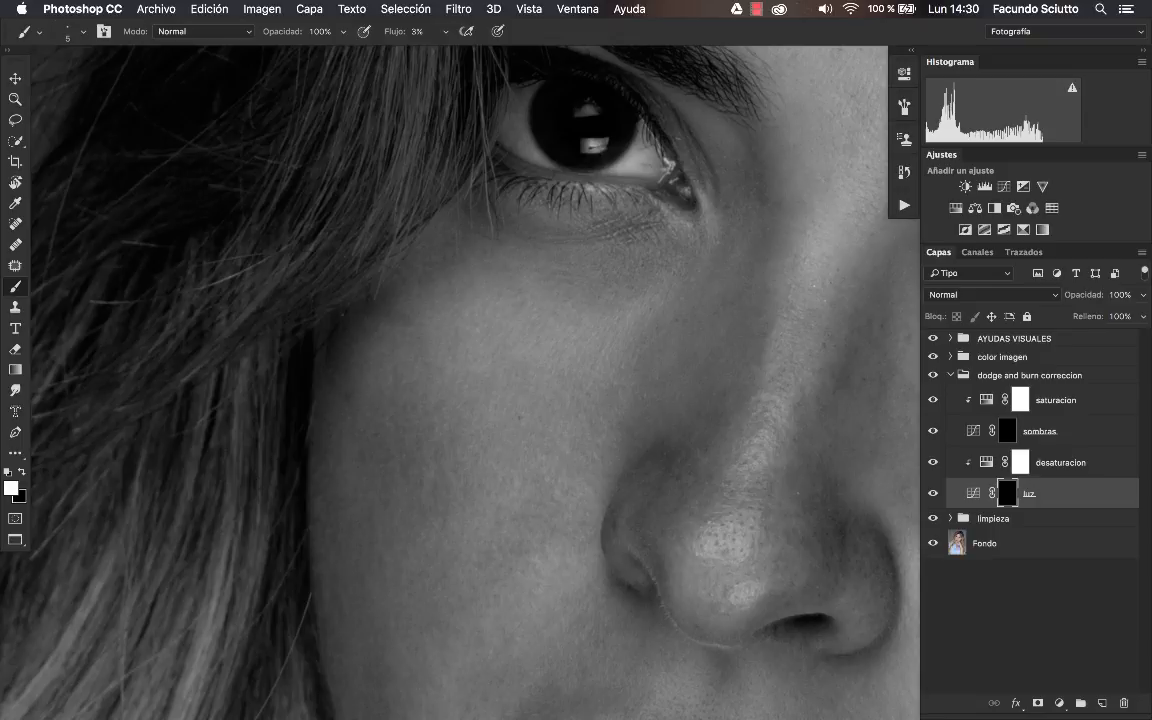
Lighten the dark patches on the upper cheek below the eye on the luz mask with a 5 px brush.
{"action": "key", "text": "z"}
{"action": "mouse_move", "coordinate": [599, 403]}
{"action": "left_mouse_down"}
{"action": "mouse_move", "coordinate": [489, 416]}
{"action": "mouse_move", "coordinate": [563, 422]}
{"action": "mouse_move", "coordinate": [548, 428]}
{"action": "left_mouse_up"}
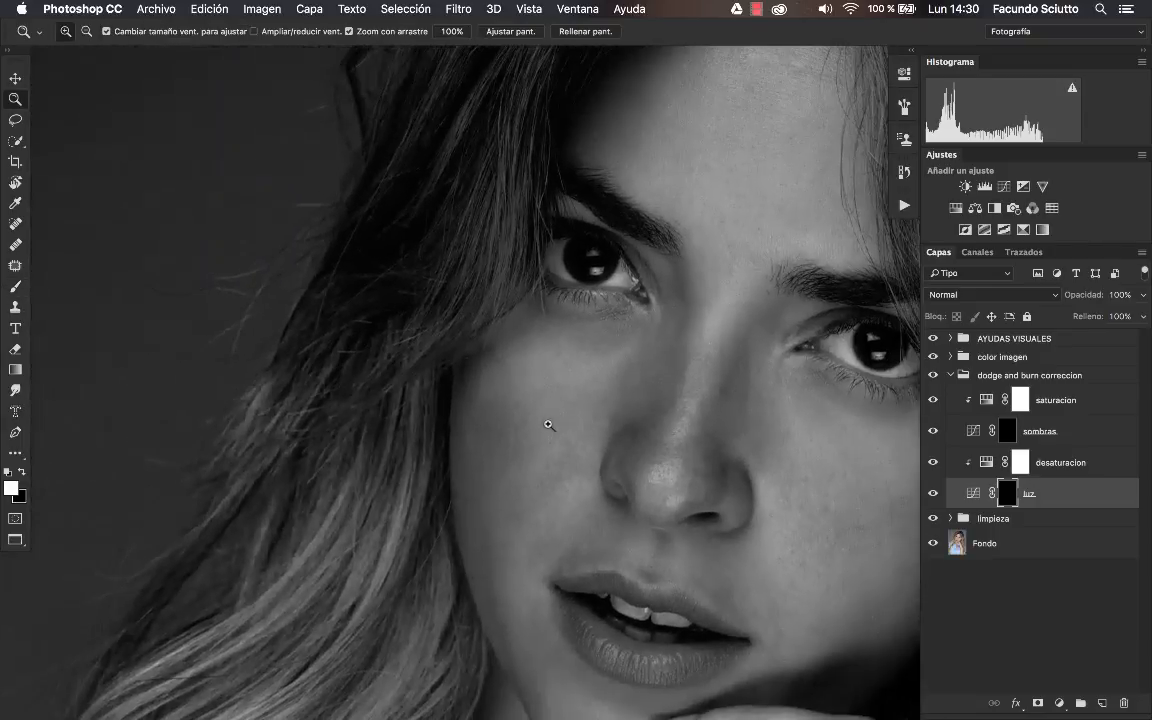
{"action": "left_click", "coordinate": [620, 381], "text": "alt"}
{"action": "left_click", "coordinate": [607, 378]}
{"action": "key", "text": "b"}
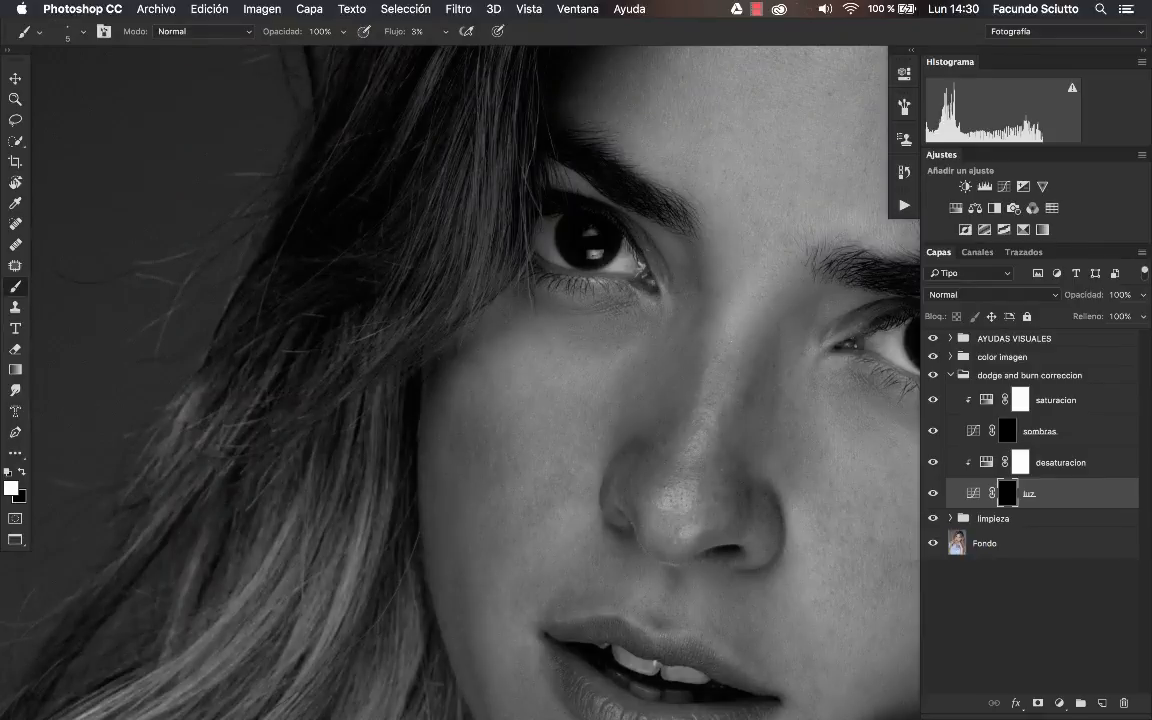
{"action": "left_click_drag", "start_coordinate": [580, 322], "coordinate": [665, 345]}
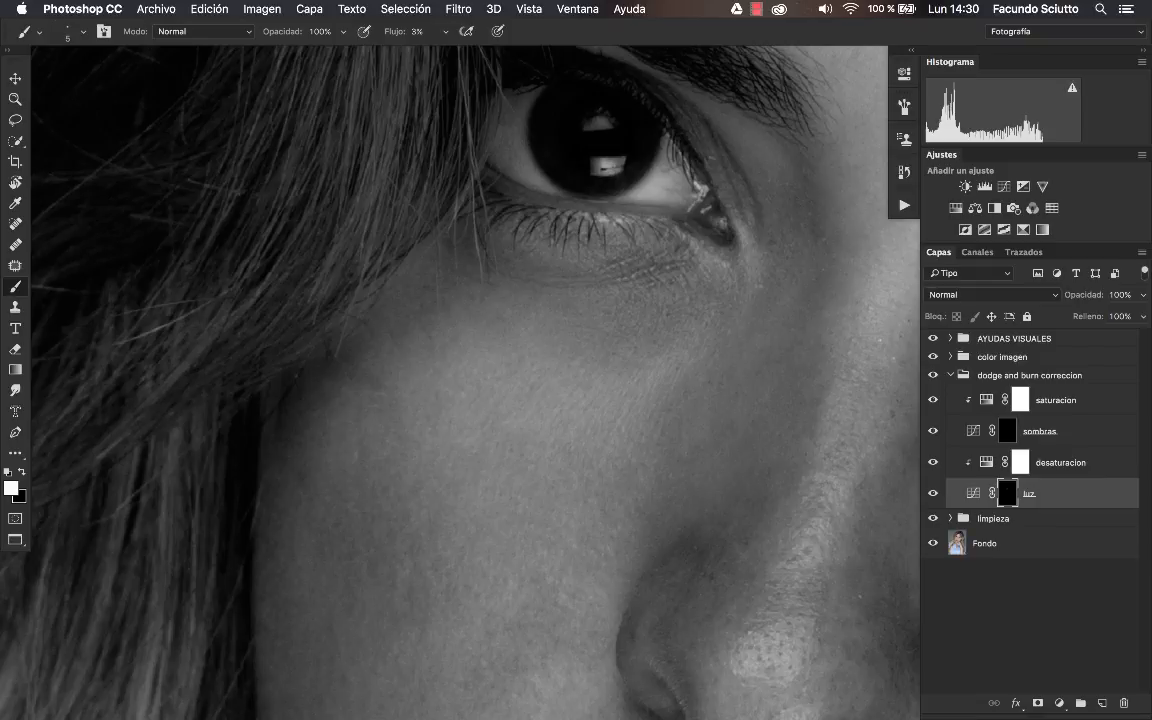
{"action": "left_click_drag", "start_coordinate": [500, 300], "coordinate": [525, 288]}
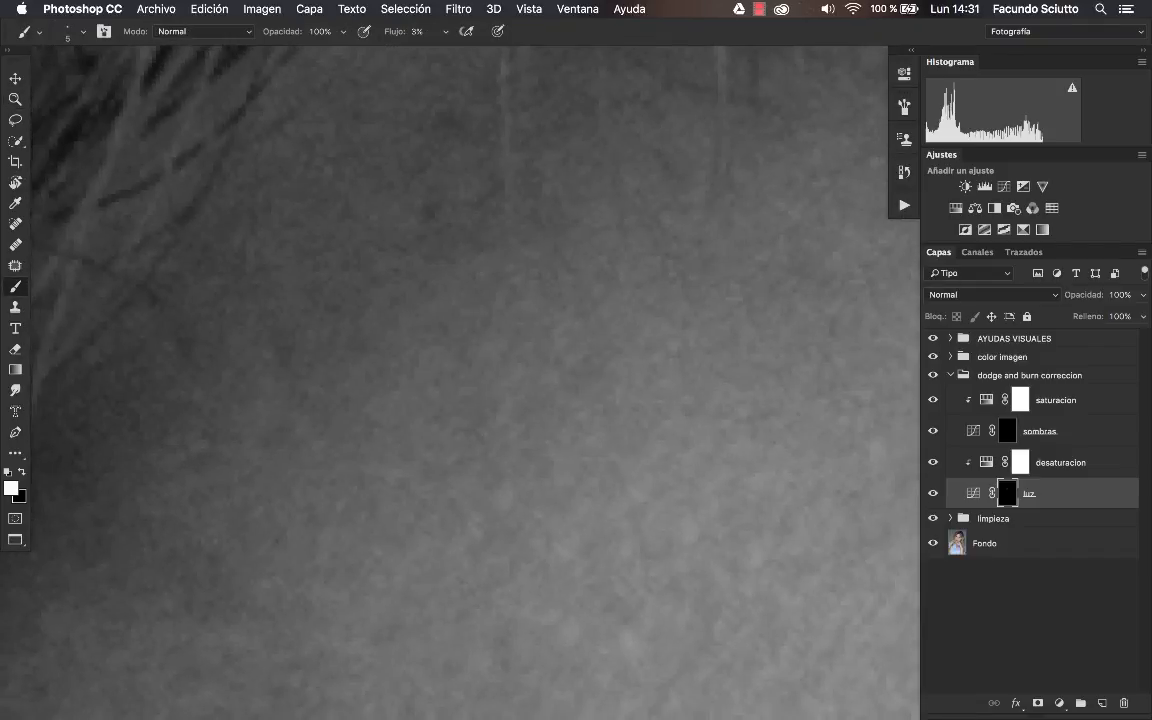
Even out the remaining dark patches on the cheek between the hair and the nose, painting the luz mask at 3% flow.
{"action": "key", "text": "z"}
{"action": "mouse_move", "coordinate": [438, 327]}
{"action": "left_mouse_down"}
{"action": "mouse_move", "coordinate": [209, 389]}
{"action": "mouse_move", "coordinate": [237, 386]}
{"action": "left_mouse_up"}
{"action": "key", "text": "b"}
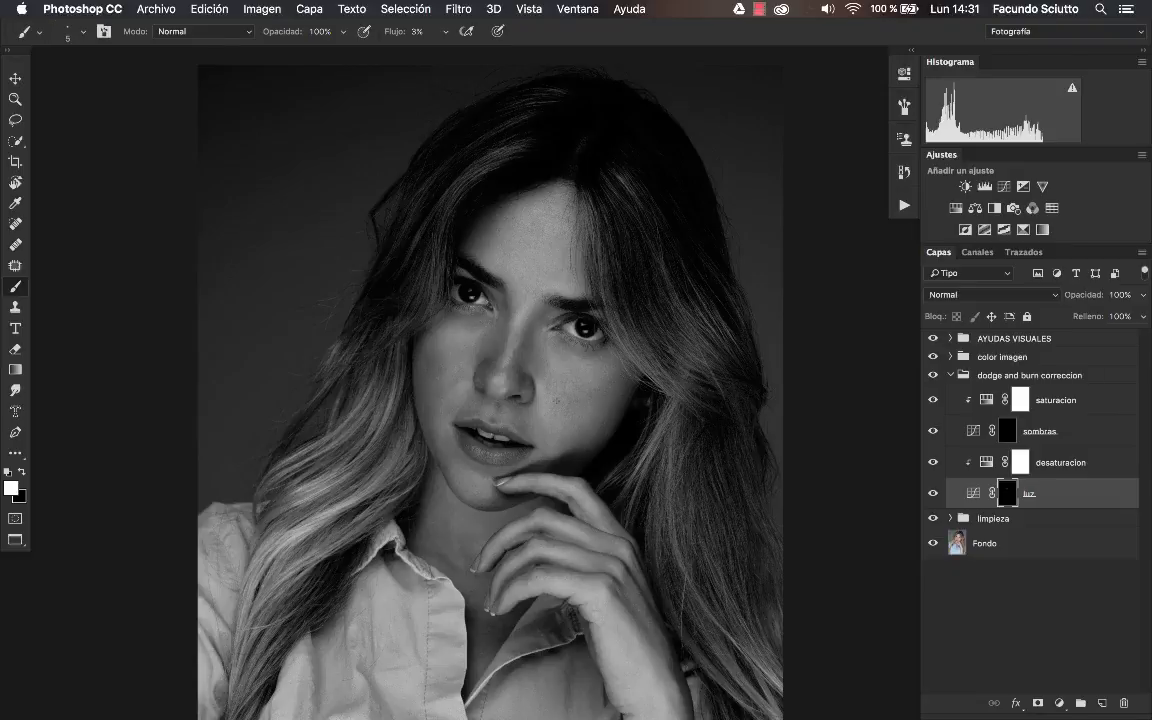
{"action": "key", "text": "z"}
{"action": "mouse_move", "coordinate": [436, 316]}
{"action": "left_mouse_down"}
{"action": "mouse_move", "coordinate": [540, 342]}
{"action": "mouse_move", "coordinate": [530, 360]}
{"action": "mouse_move", "coordinate": [462, 383]}
{"action": "mouse_move", "coordinate": [495, 385]}
{"action": "left_mouse_up"}
{"action": "key", "text": "b"}
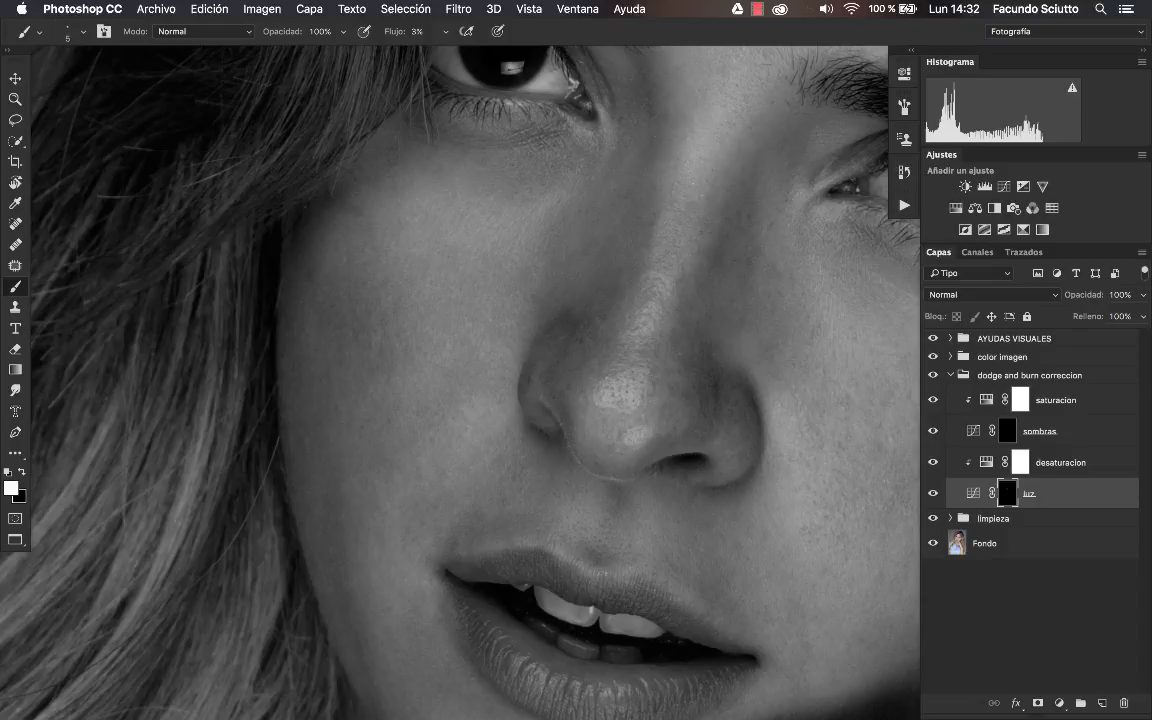
{"action": "key", "text": "h"}
{"action": "left_click_drag", "start_coordinate": [597, 303], "coordinate": [566, 337]}
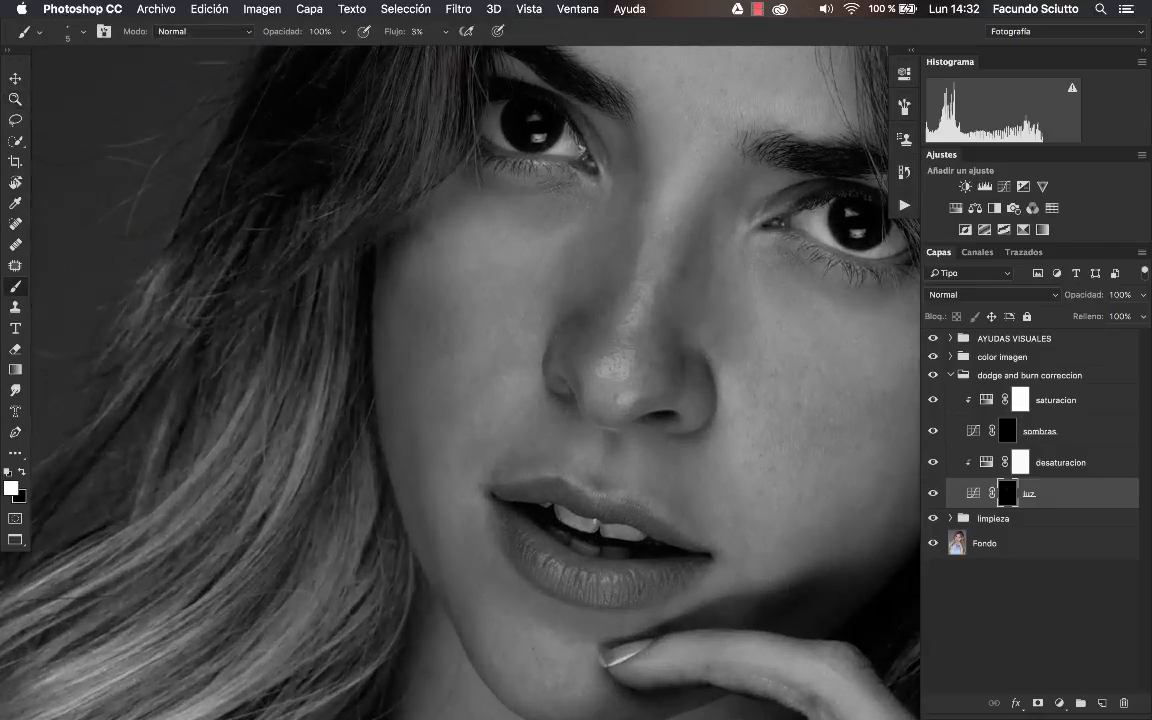
{"action": "key", "text": "super+space"}
{"action": "left_click", "coordinate": [458, 386]}
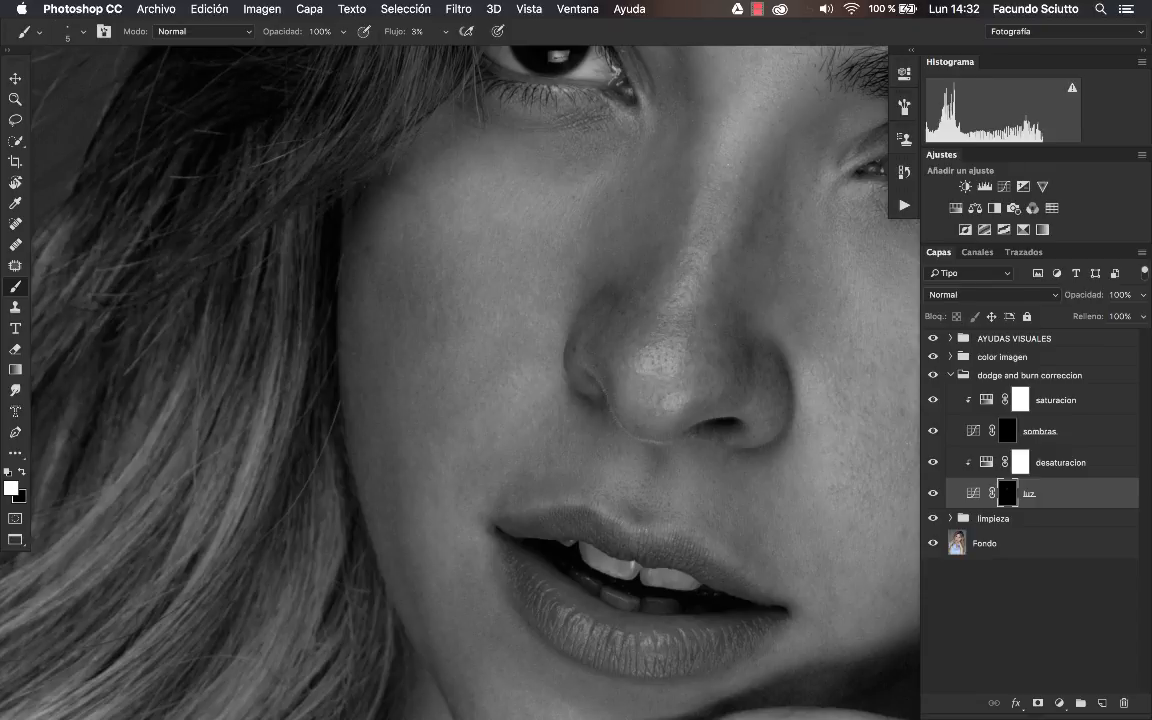
Compare the retouched cheek with the luz layer hidden and shown.
{"action": "left_click_drag", "start_coordinate": [933, 462], "coordinate": [934, 497]}
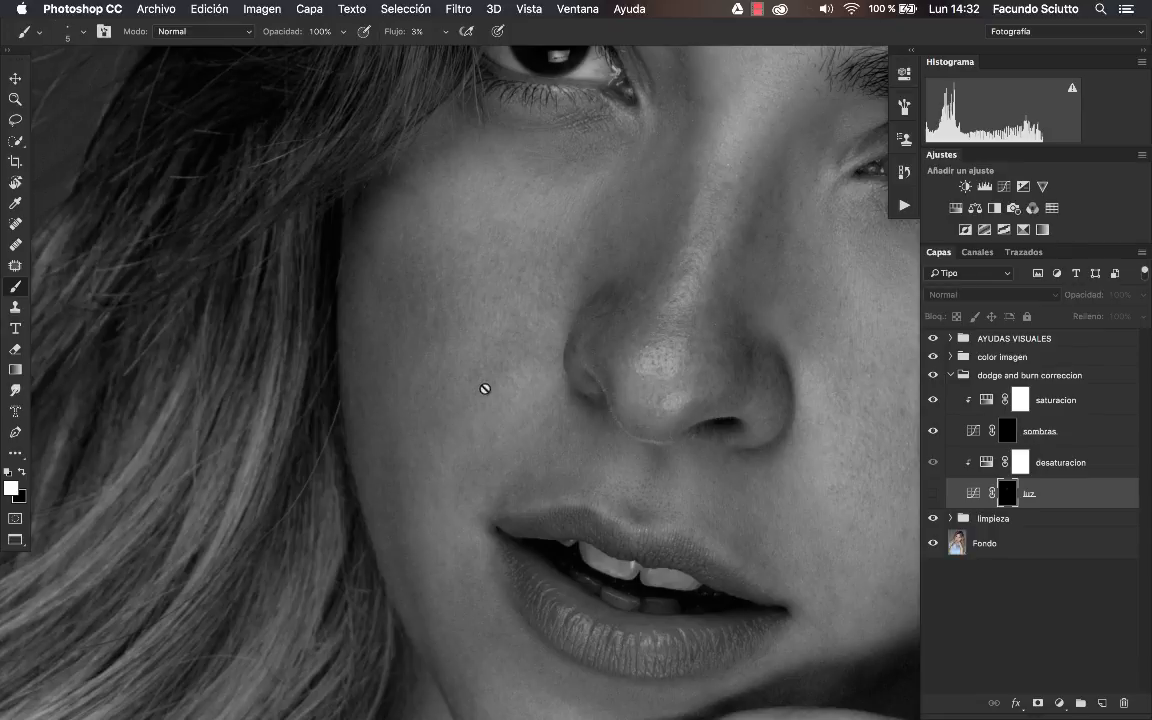
{"action": "left_click", "coordinate": [545, 273], "text": "super"}
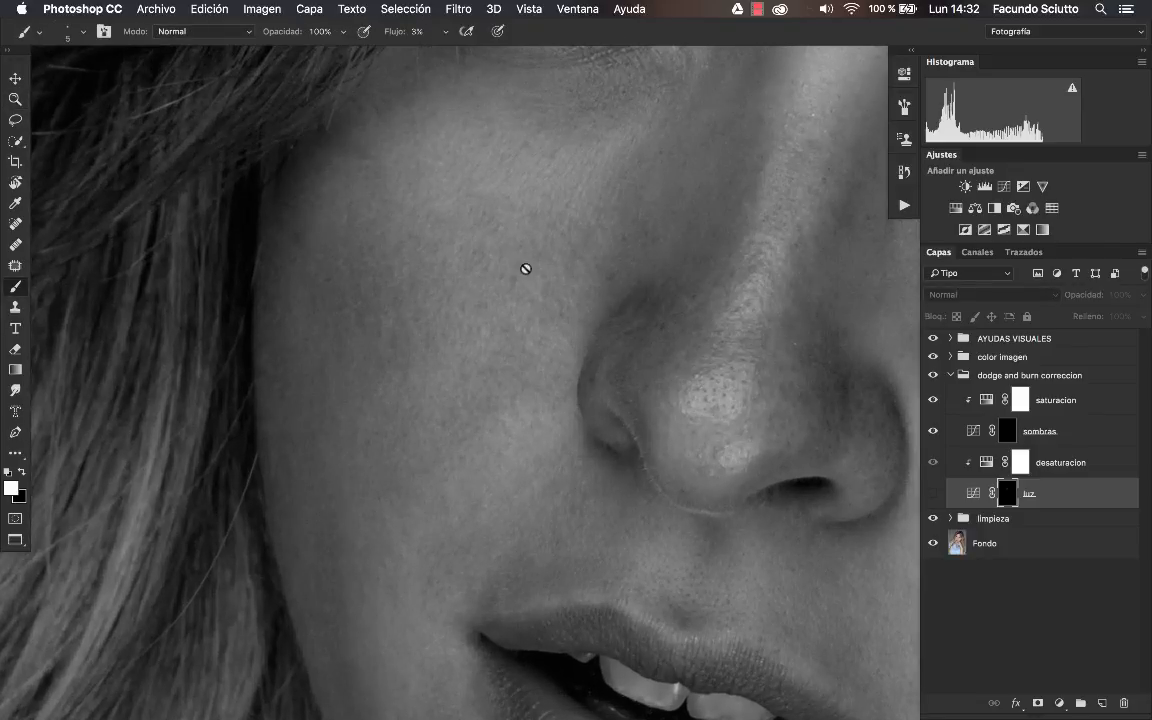
{"action": "left_click", "coordinate": [933, 493]}
{"action": "key", "text": "z"}
{"action": "mouse_move", "coordinate": [542, 289]}
{"action": "left_mouse_down"}
{"action": "mouse_move", "coordinate": [470, 314]}
{"action": "mouse_move", "coordinate": [522, 303]}
{"action": "mouse_move", "coordinate": [514, 266]}
{"action": "left_mouse_up"}
{"action": "key", "text": "z"}
{"action": "key", "text": "z"}
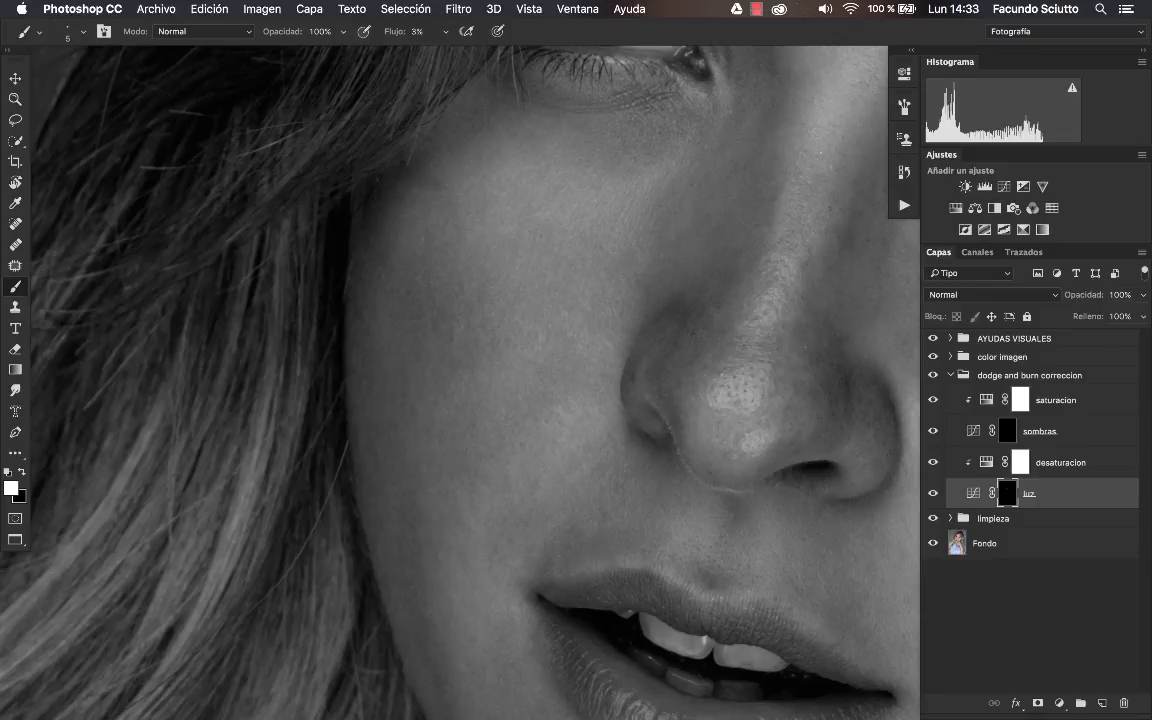
Lighten the broader dark area along the outer edge of the cheek on the luz mask with a 13 px brush.
{"action": "left_click_drag", "start_coordinate": [427, 240], "coordinate": [434, 240]}
{"action": "key", "text": "z"}
{"action": "left_click_drag", "start_coordinate": [505, 318], "coordinate": [316, 265]}
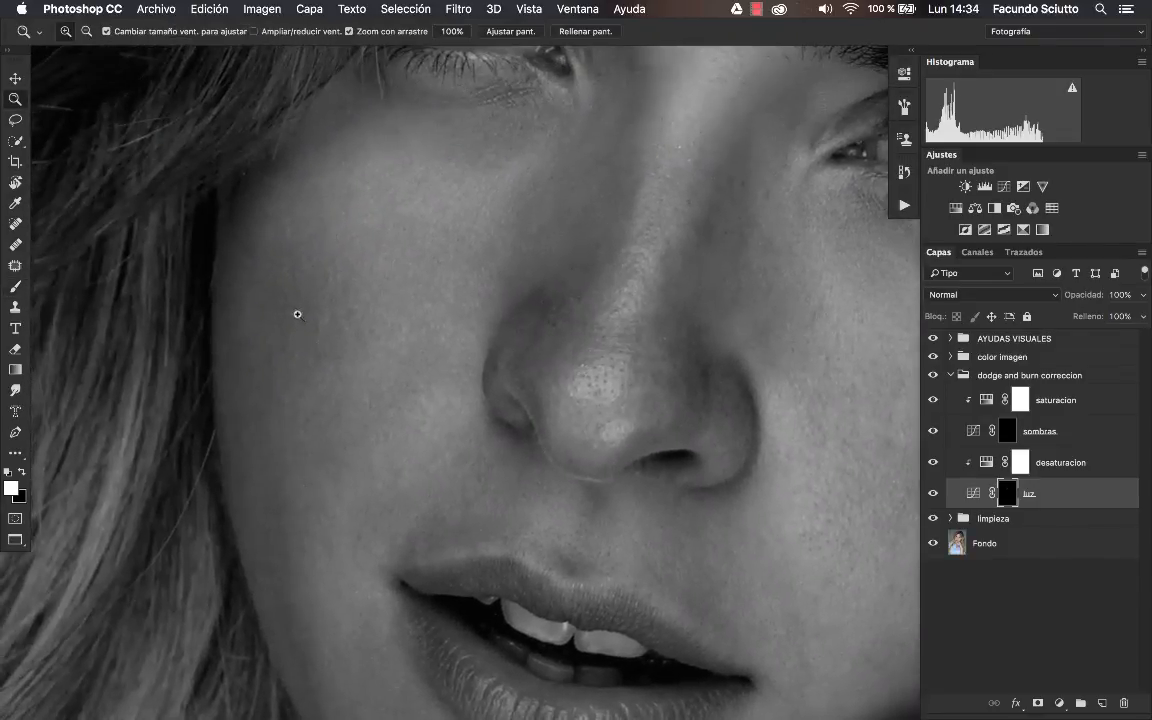
{"action": "left_click_drag", "start_coordinate": [306, 311], "coordinate": [330, 311]}
{"action": "key", "text": "b"}
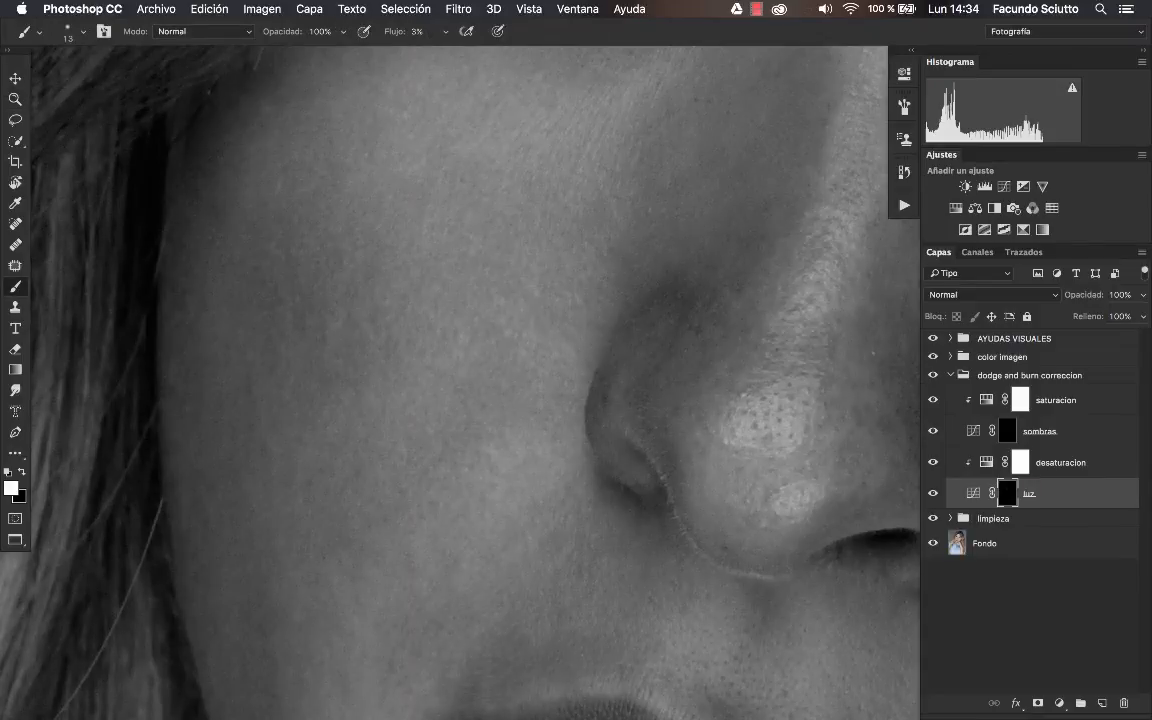
{"action": "left_click_drag", "start_coordinate": [306, 311], "coordinate": [288, 311]}
Paint on the luz layer's mask over dark spots around the nose and inner cheeks with a 5 px brush.
{"action": "left_click_drag", "start_coordinate": [771, 342], "coordinate": [466, 499]}
{"action": "key", "text": "h"}
{"action": "left_click_drag", "start_coordinate": [447, 211], "coordinate": [390, 300]}
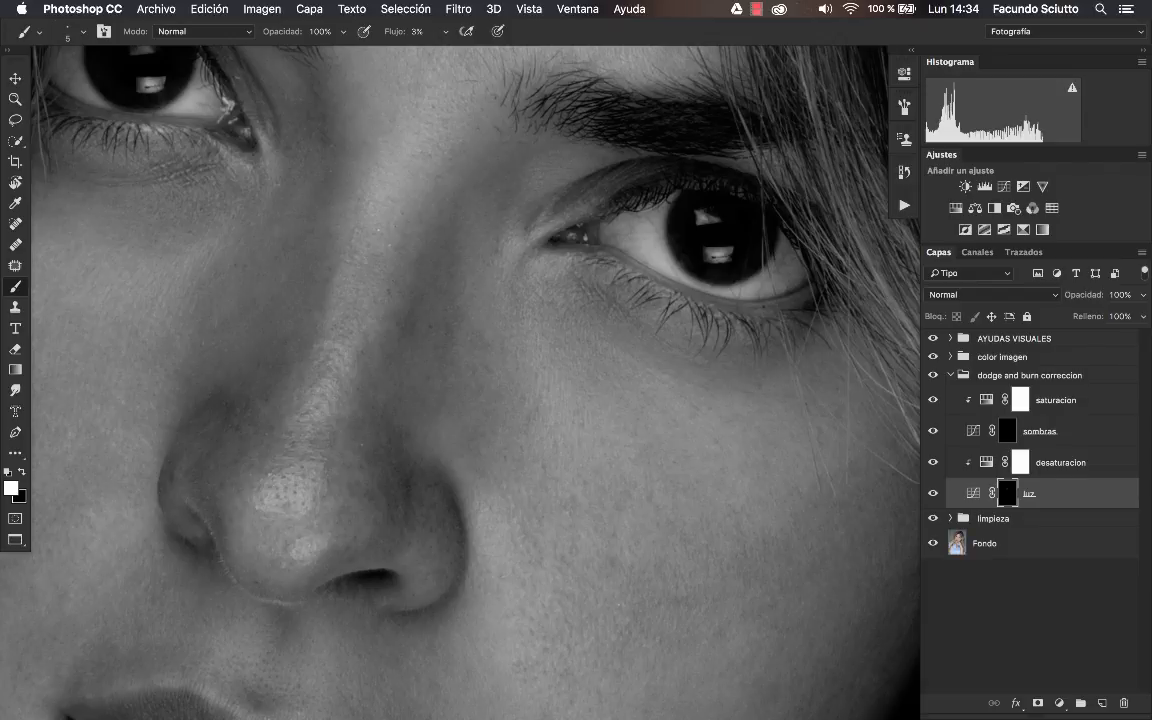
{"action": "left_click_drag", "start_coordinate": [393, 327], "coordinate": [637, 263]}
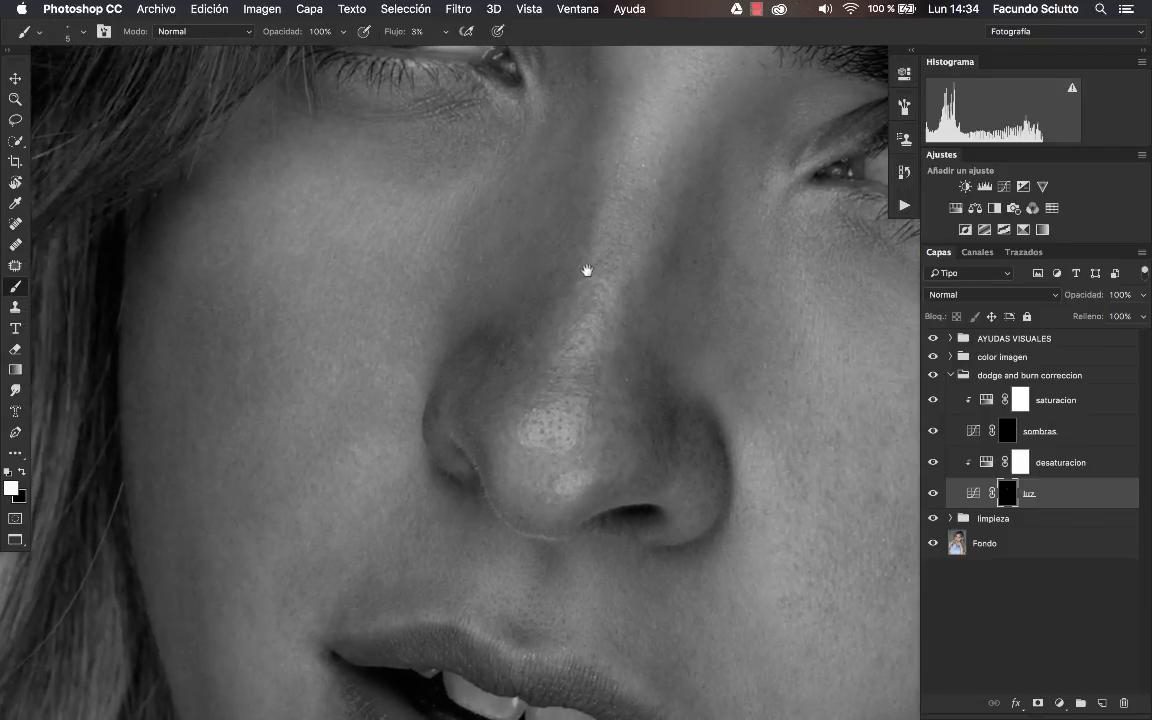
{"action": "left_click_drag", "start_coordinate": [590, 252], "coordinate": [578, 302]}
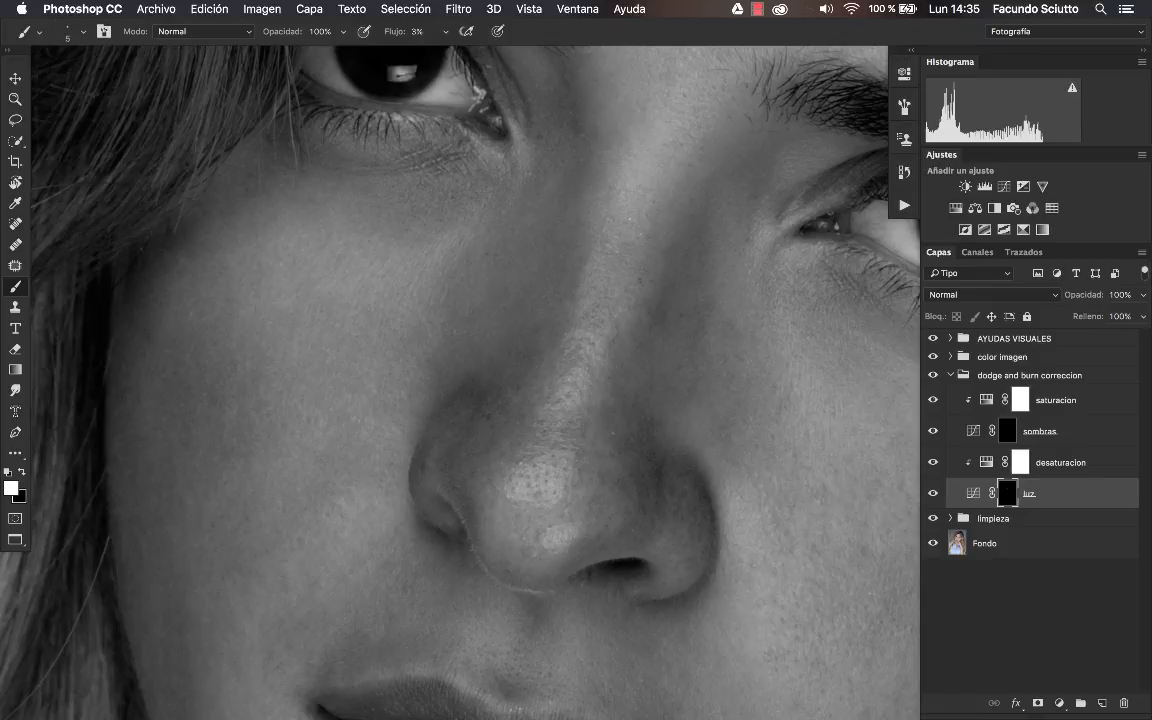
{"action": "key", "text": "z"}
{"action": "key", "text": "super+0"}
{"action": "left_click", "coordinate": [568, 409], "text": "alt"}
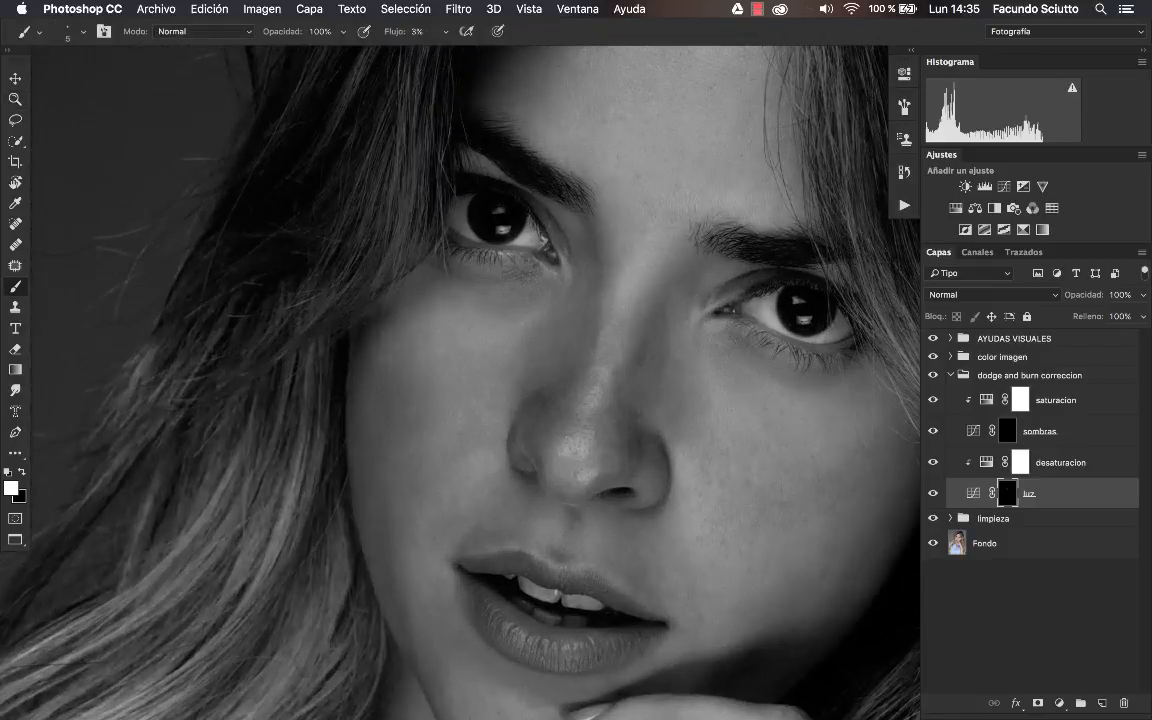
{"action": "left_click", "coordinate": [700, 414]}
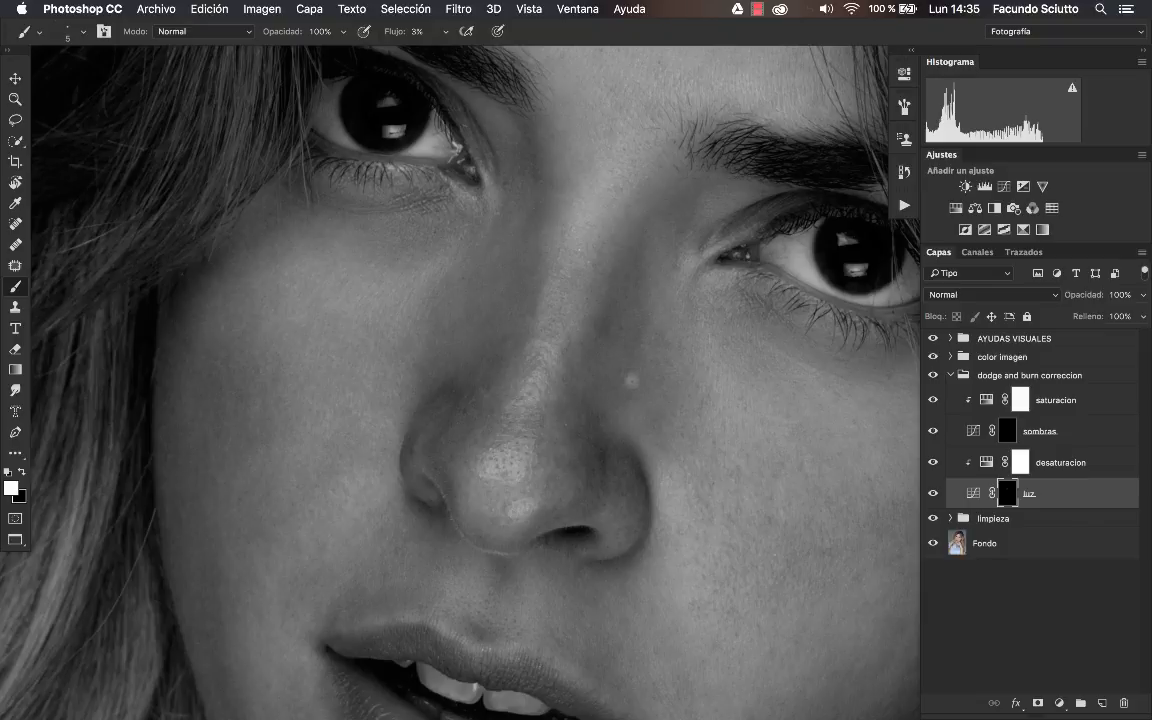
Lighten the dark patches on the opposite cheek below the inner eye corner with a 7 px brush.
{"action": "key", "text": "bracketright"}
{"action": "key", "text": "bracketright"}
{"action": "key", "text": "bracketright"}
{"action": "key", "text": "bracketright"}
{"action": "key", "text": "bracketright"}
{"action": "key", "text": "bracketright"}
{"action": "key", "text": "bracketright"}
{"action": "left_click_drag", "start_coordinate": [703, 405], "coordinate": [697, 404]}
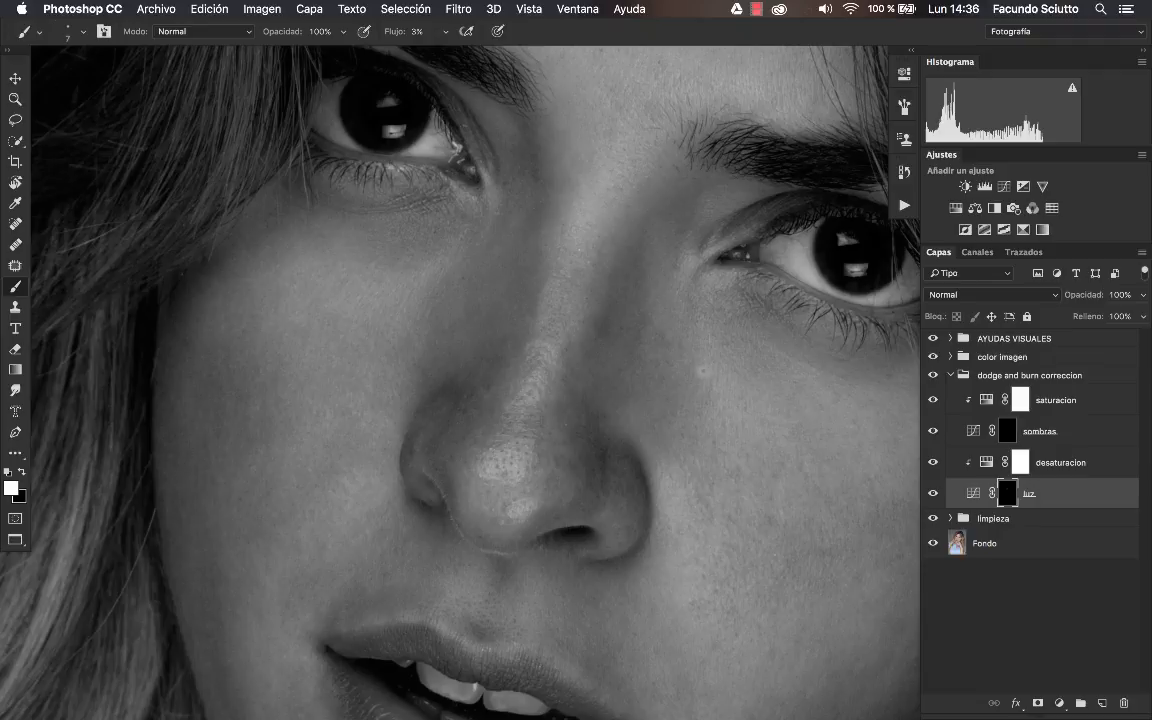
{"action": "left_click_drag", "start_coordinate": [785, 410], "coordinate": [613, 297]}
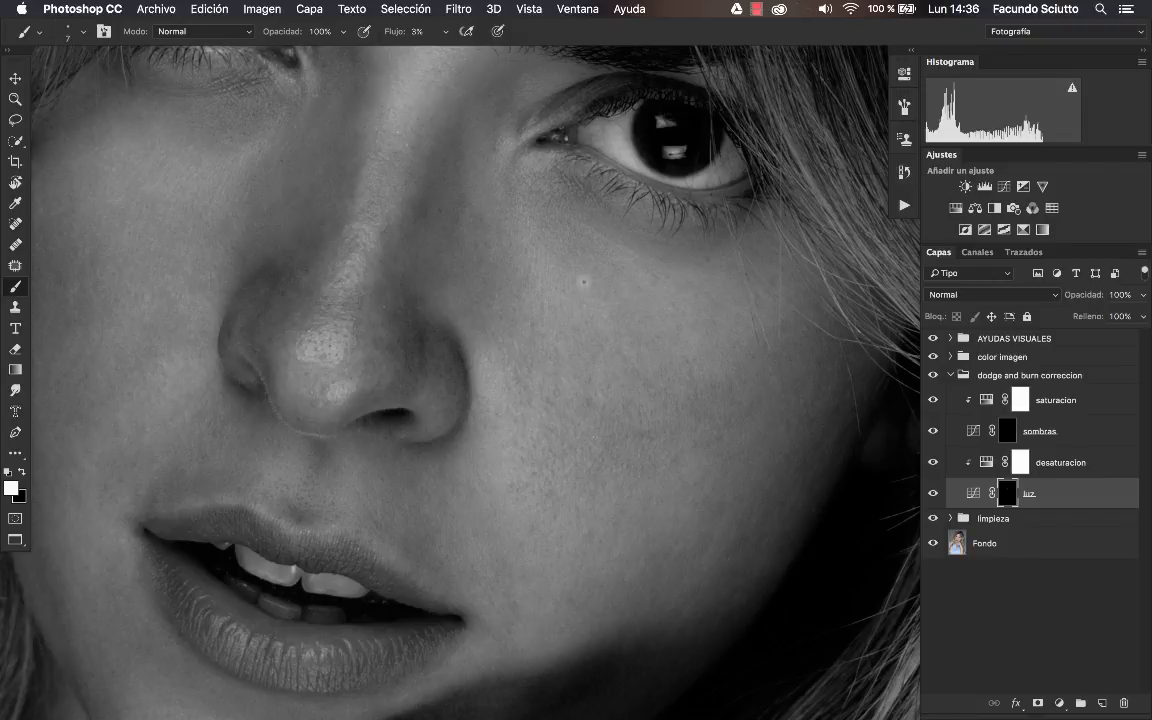
Lighten the small dark marks on the cheek beside the nostril through the luz mask with a 6 px brush.
{"action": "key", "text": "z"}
{"action": "mouse_move", "coordinate": [666, 368]}
{"action": "left_mouse_down"}
{"action": "mouse_move", "coordinate": [592, 380]}
{"action": "mouse_move", "coordinate": [650, 381]}
{"action": "left_mouse_up"}
{"action": "key", "text": "b"}
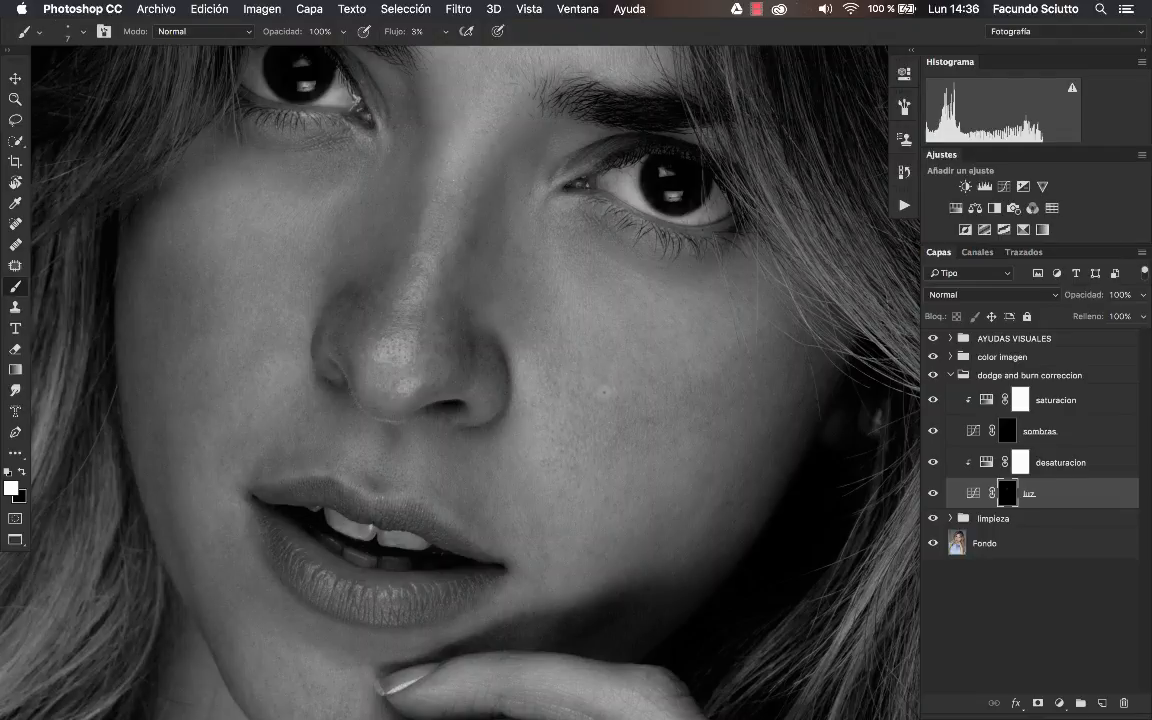
{"action": "key", "text": "z"}
{"action": "left_click", "coordinate": [638, 404]}
{"action": "key", "text": "b"}
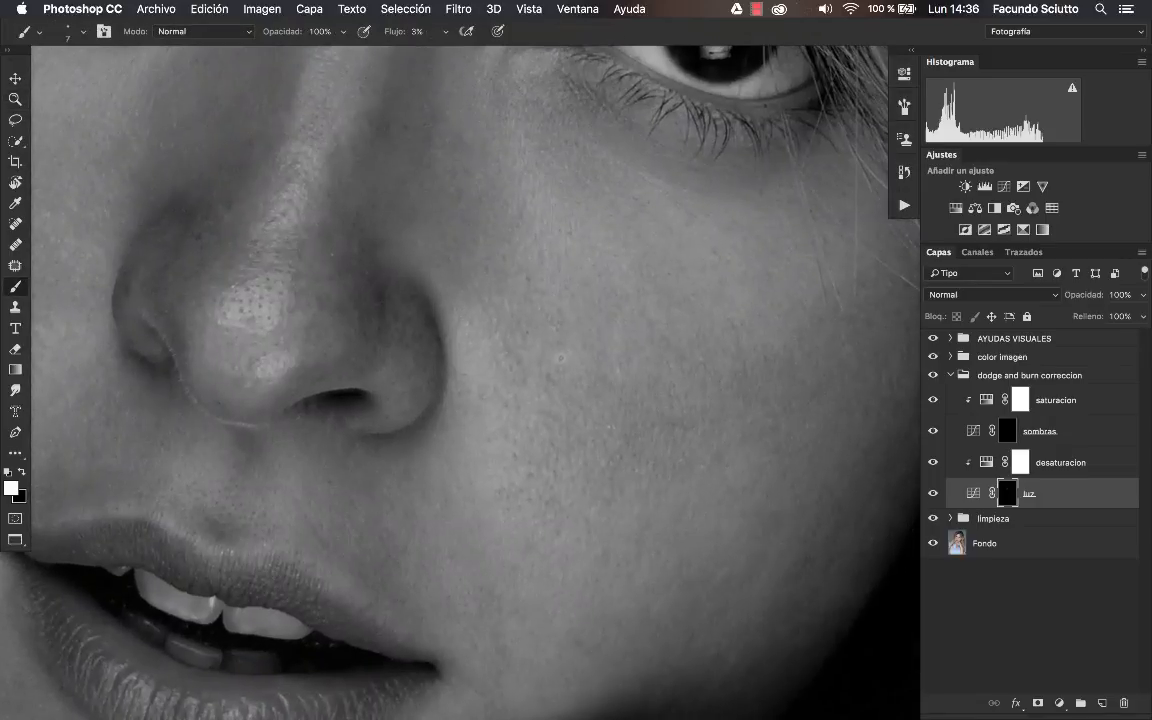
{"action": "key", "text": "z"}
{"action": "left_click", "coordinate": [592, 352]}
{"action": "key", "text": "b"}
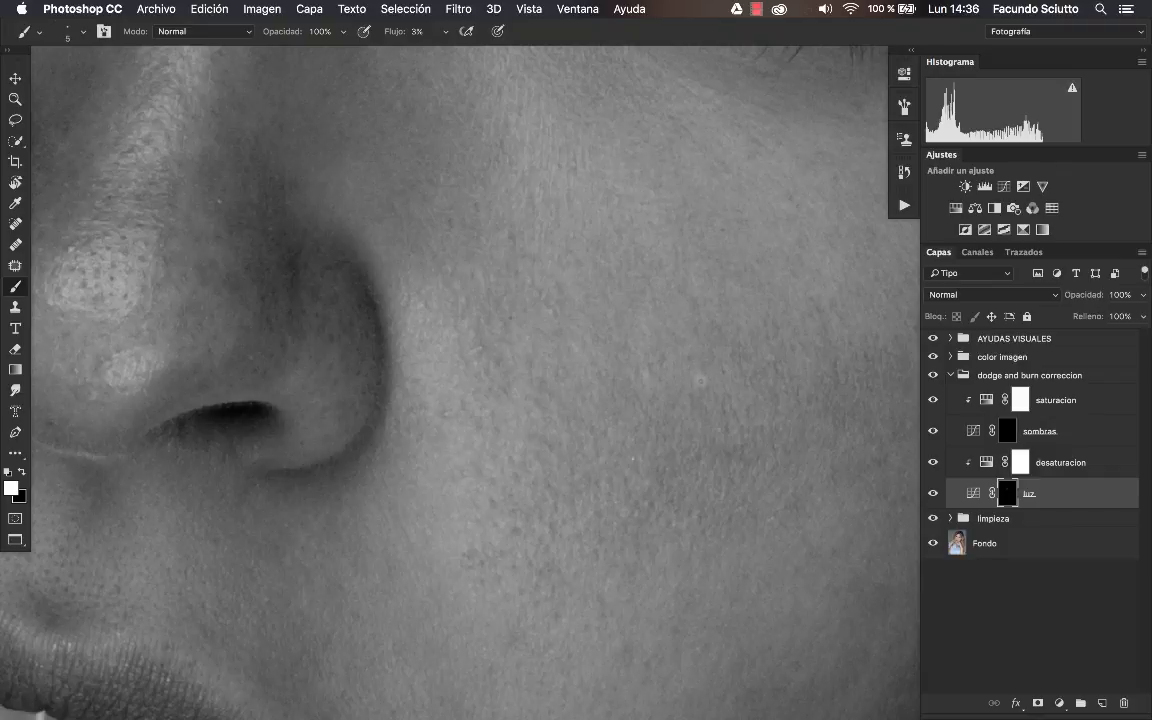
{"action": "key", "text": "bracketright"}
{"action": "key", "text": "bracketleft"}
{"action": "key", "text": "bracketleft"}
{"action": "key", "text": "bracketleft"}
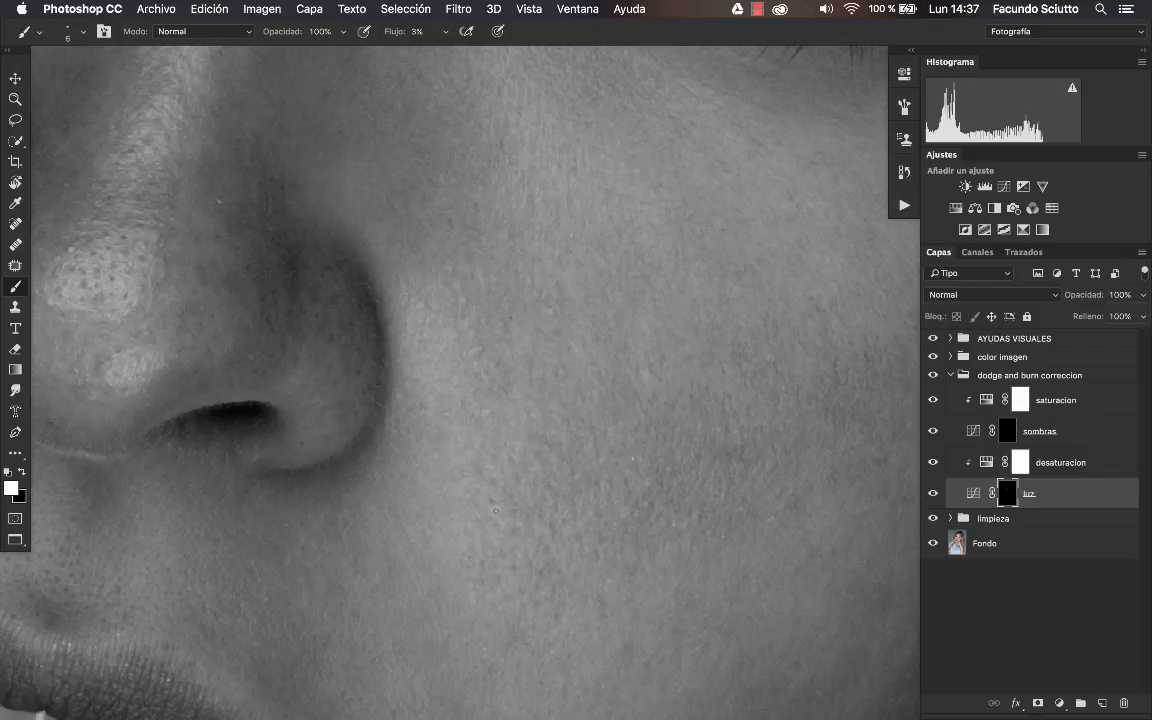
Paint over the remaining dark spots across the middle and upper part of that cheek, reducing the brush to 3 px.
{"action": "key", "text": "z"}
{"action": "mouse_move", "coordinate": [606, 521]}
{"action": "left_mouse_down"}
{"action": "mouse_move", "coordinate": [463, 560]}
{"action": "mouse_move", "coordinate": [612, 514]}
{"action": "mouse_move", "coordinate": [645, 342]}
{"action": "mouse_move", "coordinate": [665, 372]}
{"action": "mouse_move", "coordinate": [684, 365]}
{"action": "left_mouse_up"}
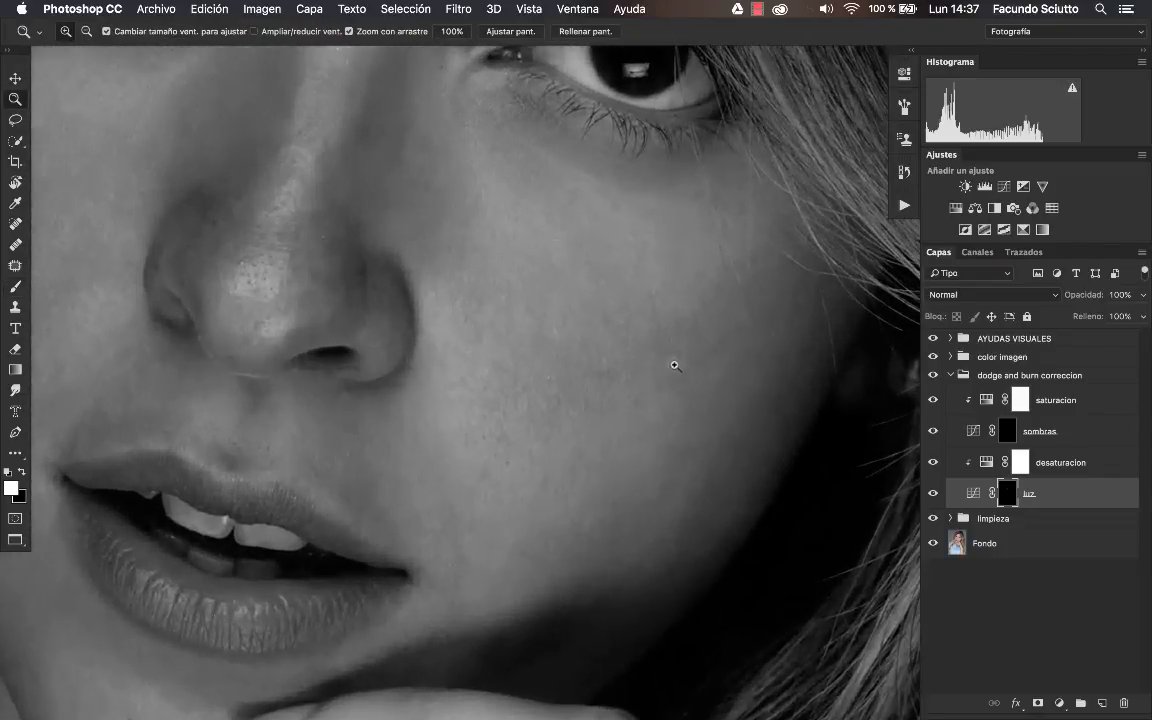
{"action": "key", "text": "b"}
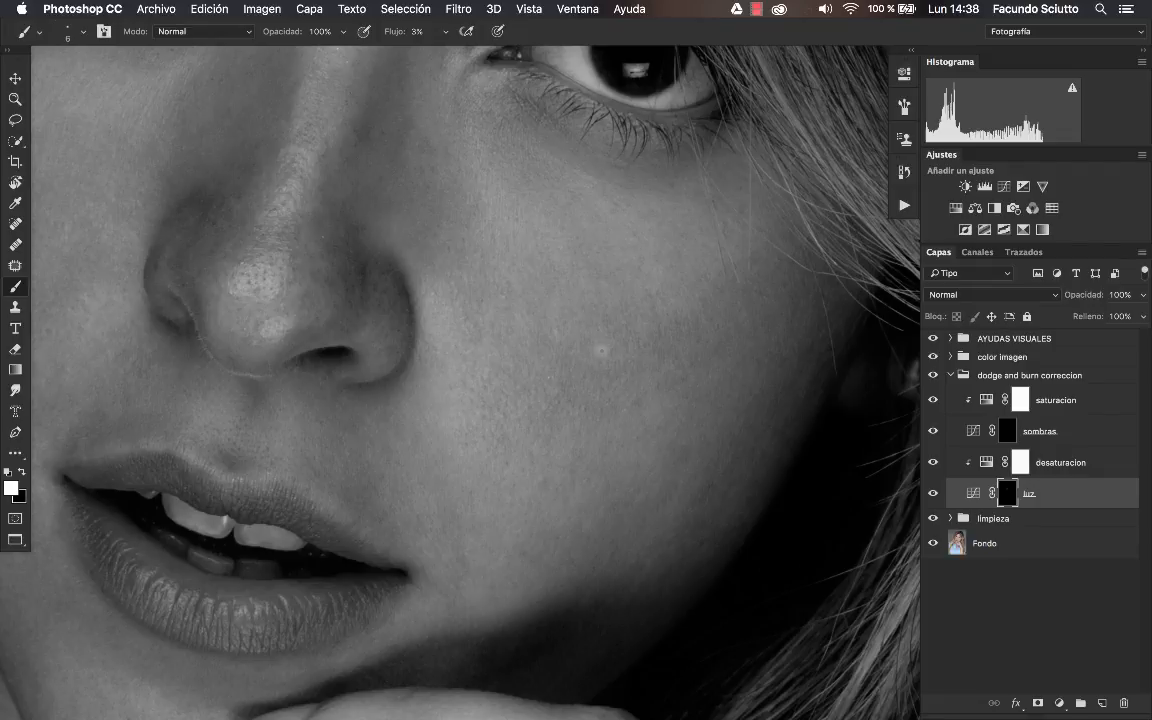
{"action": "left_click_drag", "start_coordinate": [610, 356], "coordinate": [641, 372]}
{"action": "left_click_drag", "start_coordinate": [605, 368], "coordinate": [585, 366]}
{"action": "left_click_drag", "start_coordinate": [647, 213], "coordinate": [642, 213]}
{"action": "left_click", "coordinate": [591, 201]}
{"action": "left_click_drag", "start_coordinate": [566, 192], "coordinate": [559, 186]}
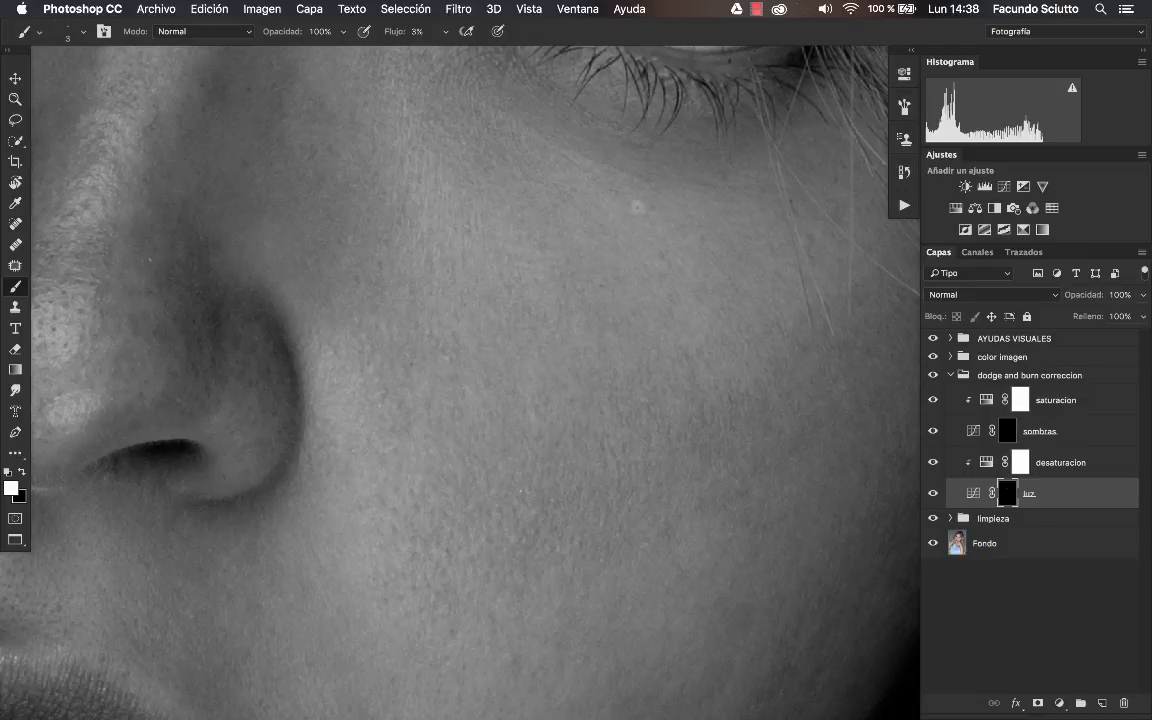
{"action": "key", "text": "z"}
{"action": "left_click_drag", "start_coordinate": [647, 212], "coordinate": [737, 297]}
{"action": "key", "text": "b"}
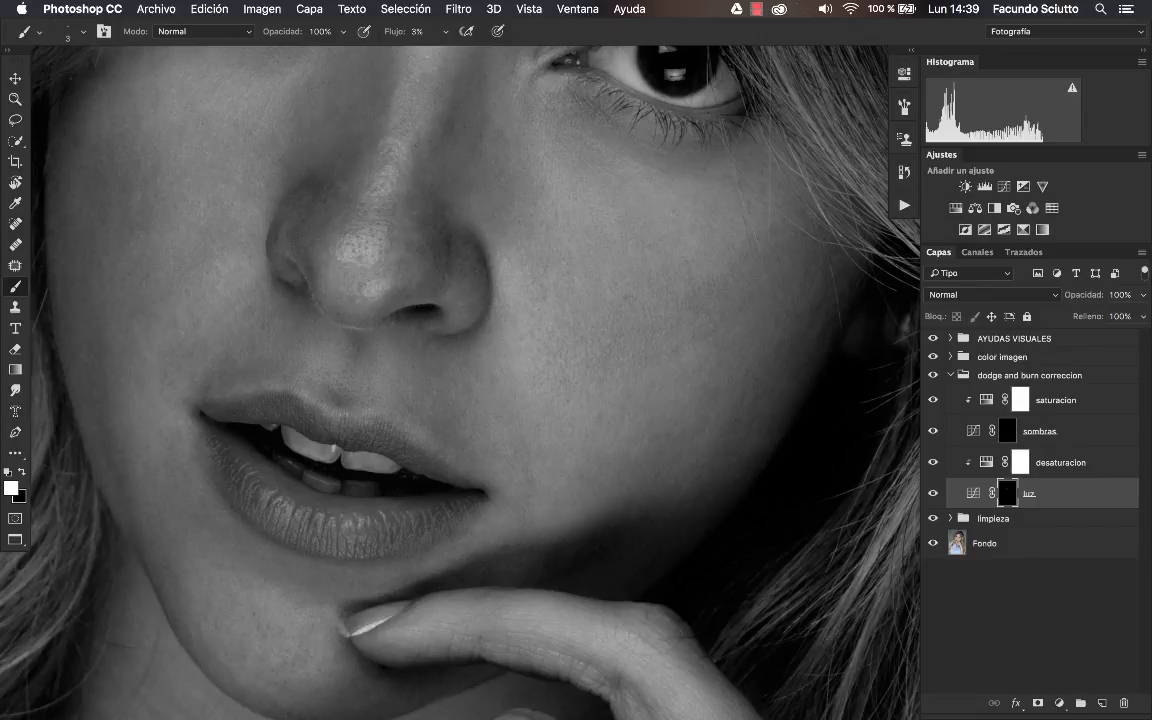
Rotate the canvas view to -94° and lighten the dark spots across the cheek on the luz mask with the 3 px brush.
{"action": "key", "text": "r"}
{"action": "left_click", "coordinate": [472, 150]}
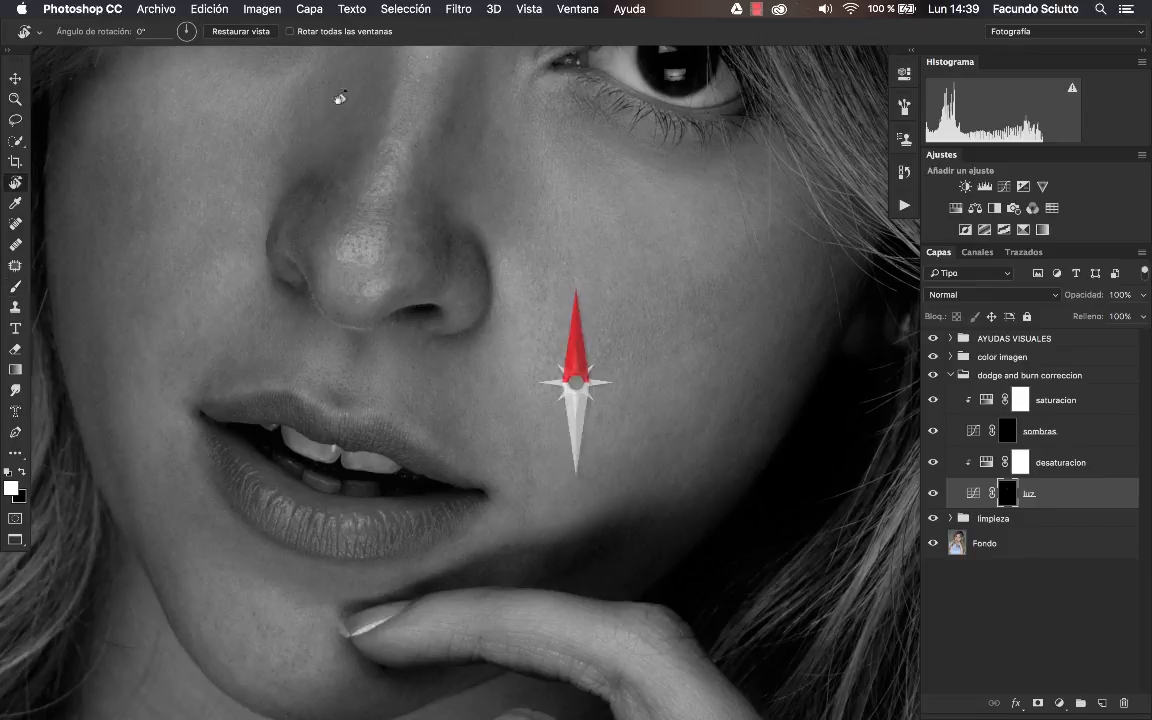
{"action": "left_click_drag", "start_coordinate": [570, 217], "coordinate": [333, 379]}
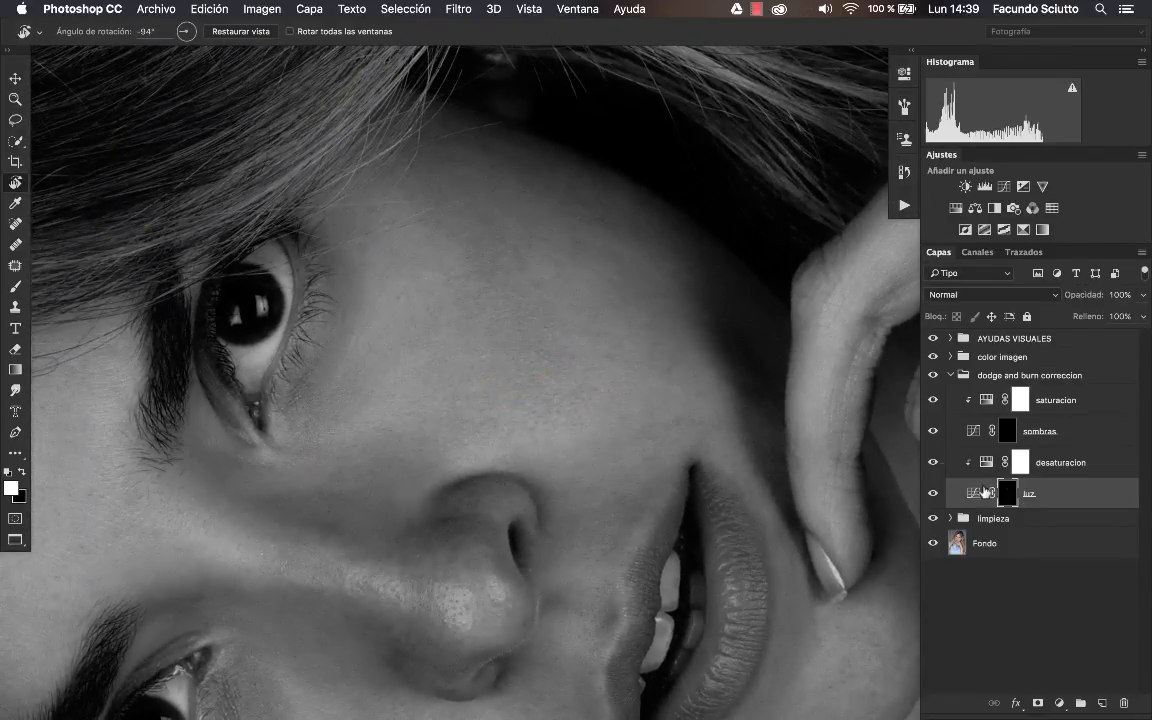
{"action": "key", "text": "b"}
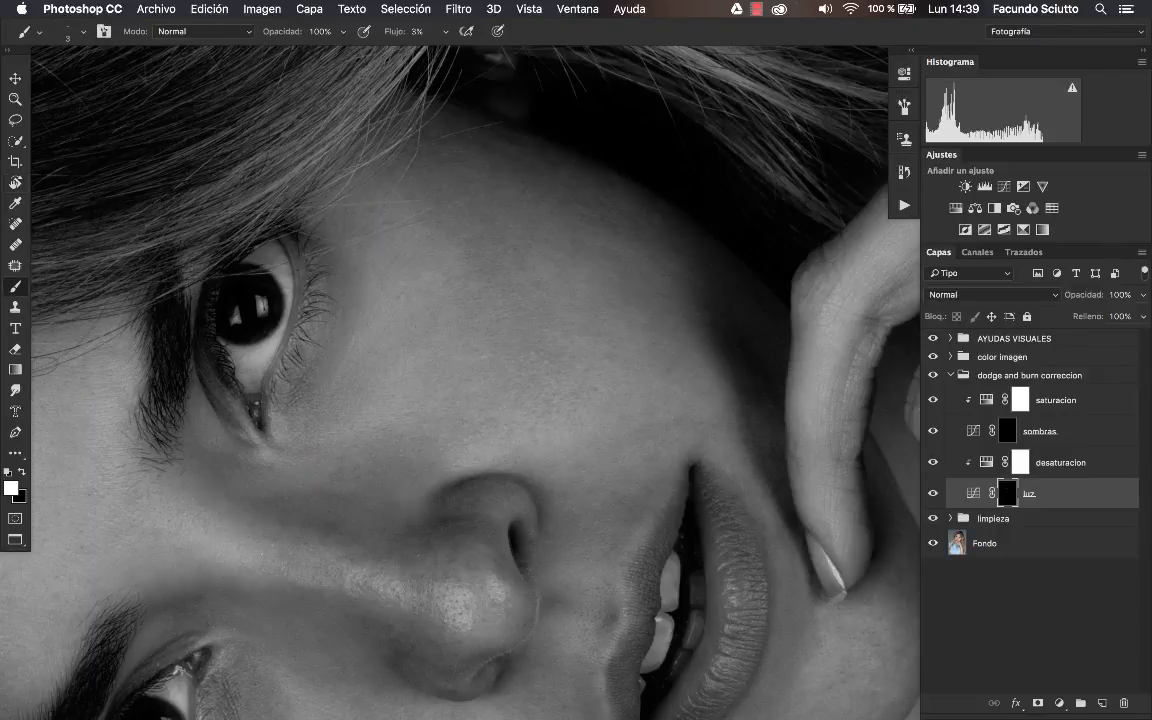
{"action": "left_click_drag", "start_coordinate": [537, 265], "coordinate": [483, 283]}
{"action": "mouse_move", "coordinate": [432, 235]}
{"action": "left_mouse_down"}
{"action": "mouse_move", "coordinate": [540, 262]}
{"action": "mouse_move", "coordinate": [481, 260]}
{"action": "mouse_move", "coordinate": [490, 268]}
{"action": "mouse_move", "coordinate": [480, 280]}
{"action": "left_mouse_up"}
{"action": "mouse_move", "coordinate": [535, 314]}
{"action": "left_mouse_down"}
{"action": "mouse_move", "coordinate": [620, 325]}
{"action": "mouse_move", "coordinate": [594, 347]}
{"action": "mouse_move", "coordinate": [604, 349]}
{"action": "left_mouse_up"}
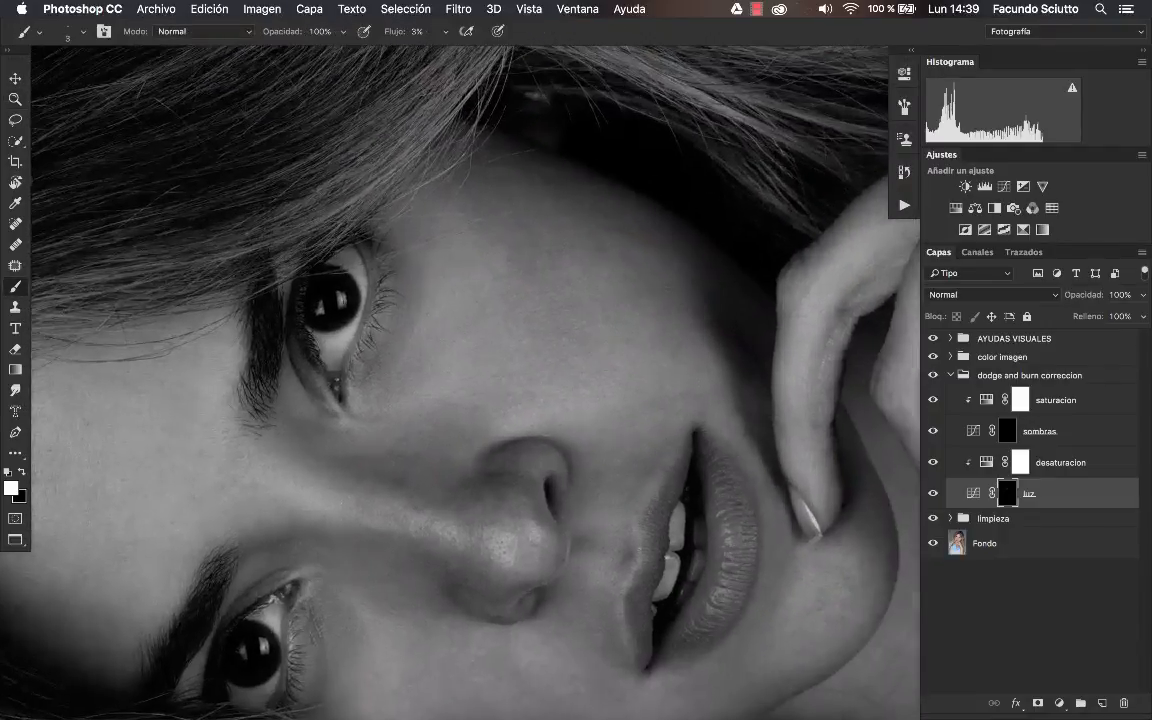
{"action": "left_click_drag", "start_coordinate": [361, 388], "coordinate": [429, 324]}
{"action": "left_click_drag", "start_coordinate": [481, 381], "coordinate": [555, 482]}
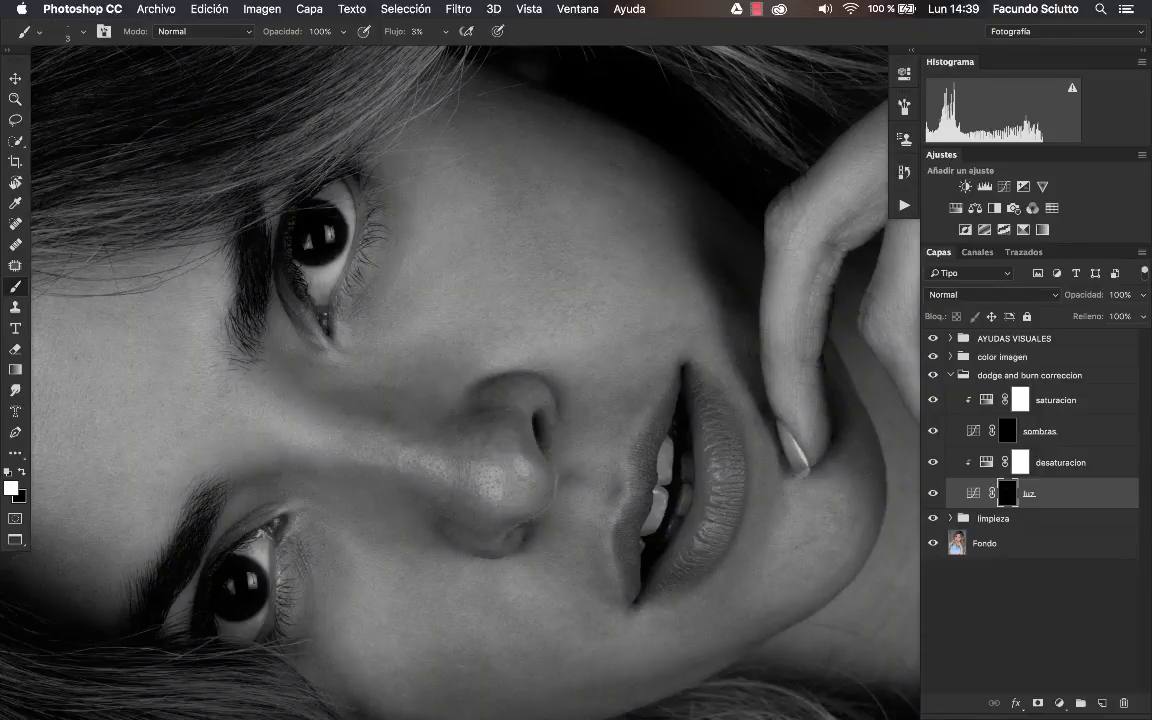
Reset and re-tilt the canvas view, and lighten the dark patches on the outer cheek with a 4 px brush.
{"action": "key", "text": "r"}
{"action": "left_click", "coordinate": [241, 31]}
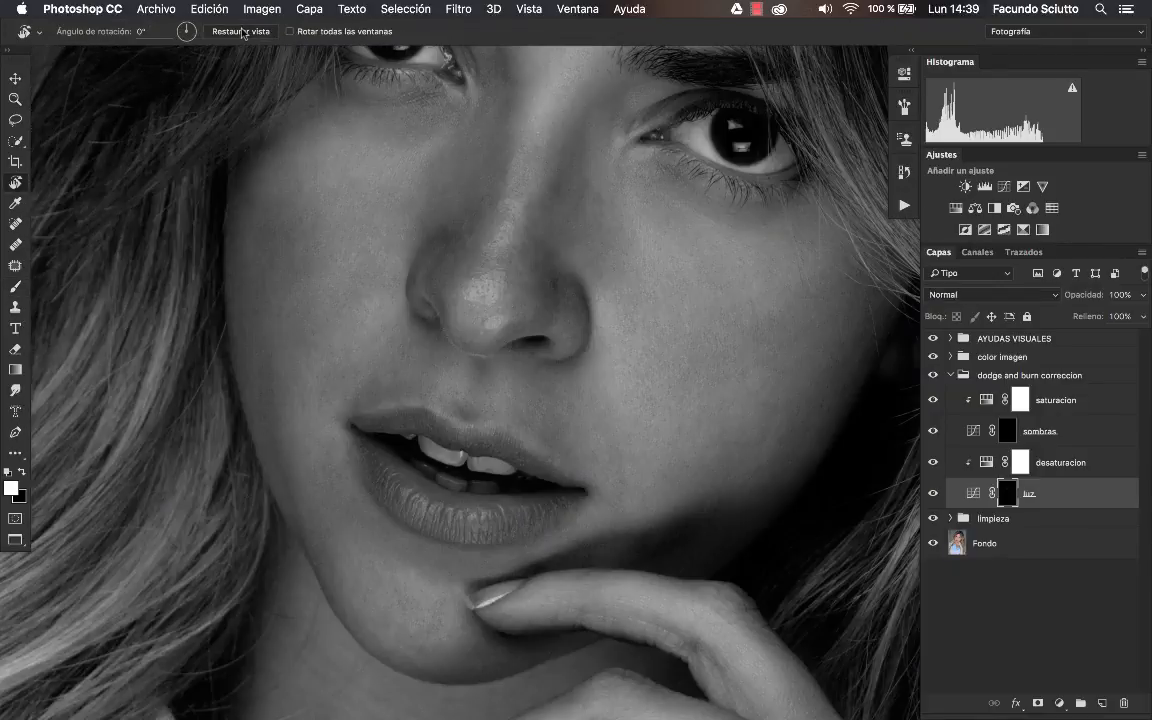
{"action": "left_click_drag", "start_coordinate": [592, 279], "coordinate": [386, 306]}
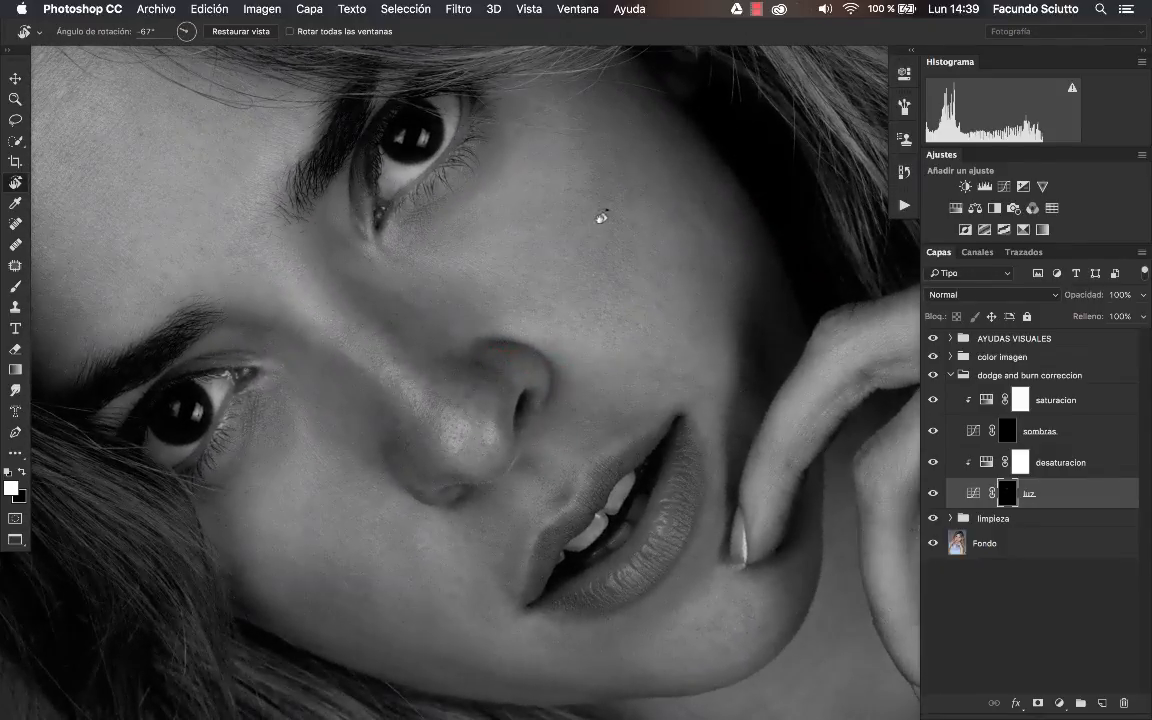
{"action": "mouse_move", "coordinate": [571, 195]}
{"action": "left_mouse_down"}
{"action": "mouse_move", "coordinate": [470, 218]}
{"action": "mouse_move", "coordinate": [490, 195]}
{"action": "left_mouse_up"}
{"action": "key", "text": "b"}
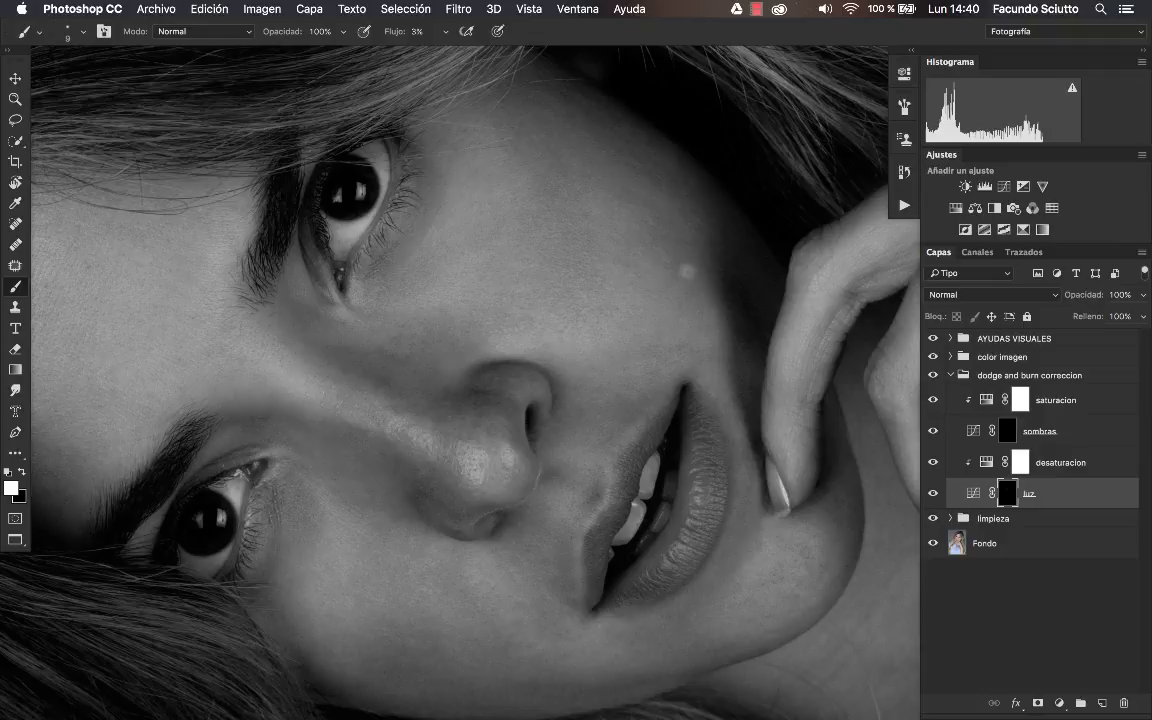
{"action": "scroll", "coordinate": [627, 264], "scroll_direction": "up", "scroll_amount": 3}
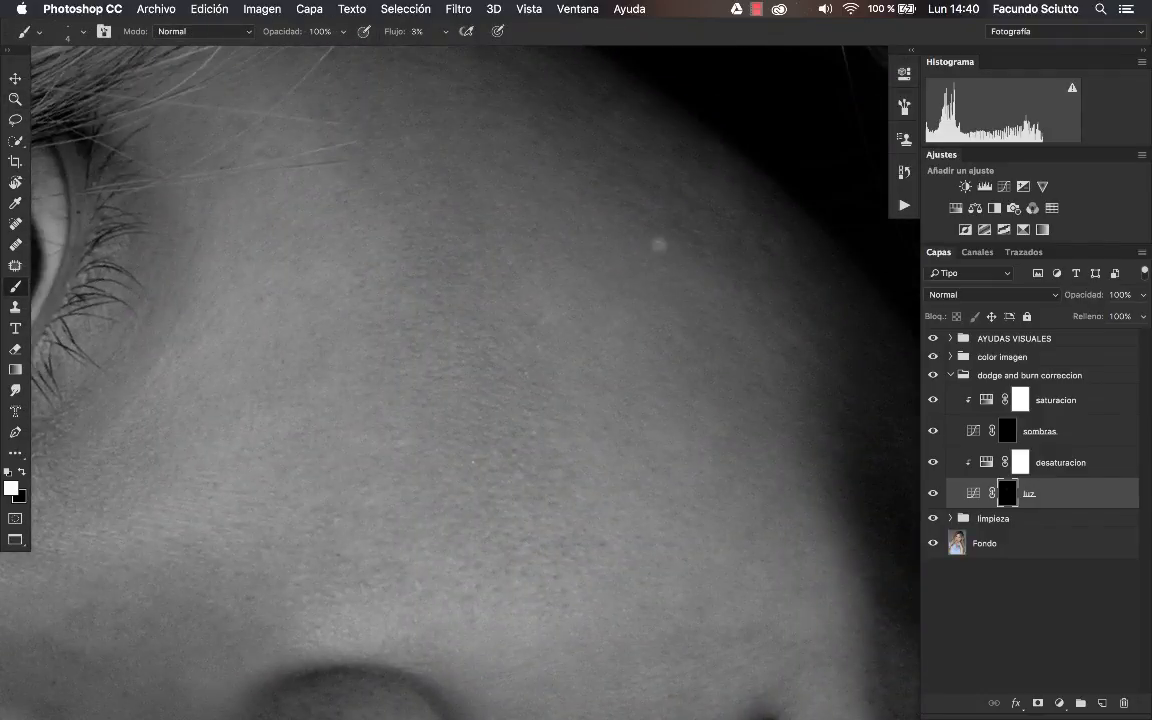
{"action": "scroll", "coordinate": [663, 226], "scroll_direction": "up", "scroll_amount": 3}
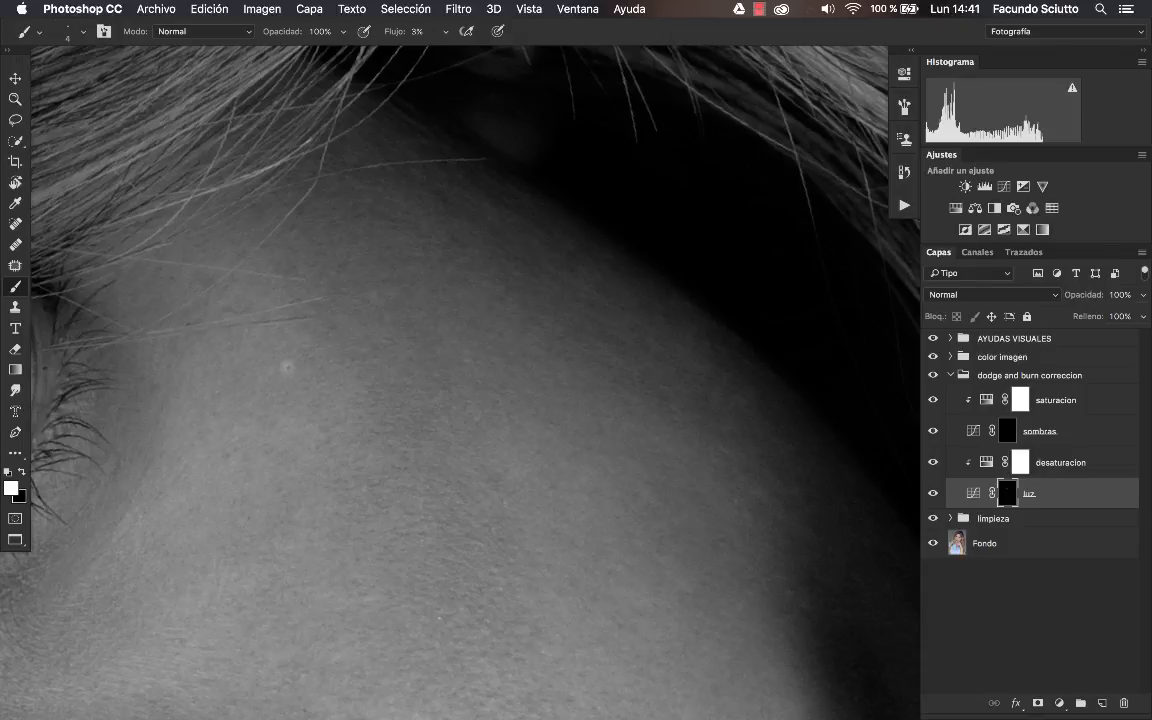
Lighten the small dark marks on the cheek between the nostril and the mouth corner, reducing the brush to 2 px.
{"action": "key", "text": "super+minus"}
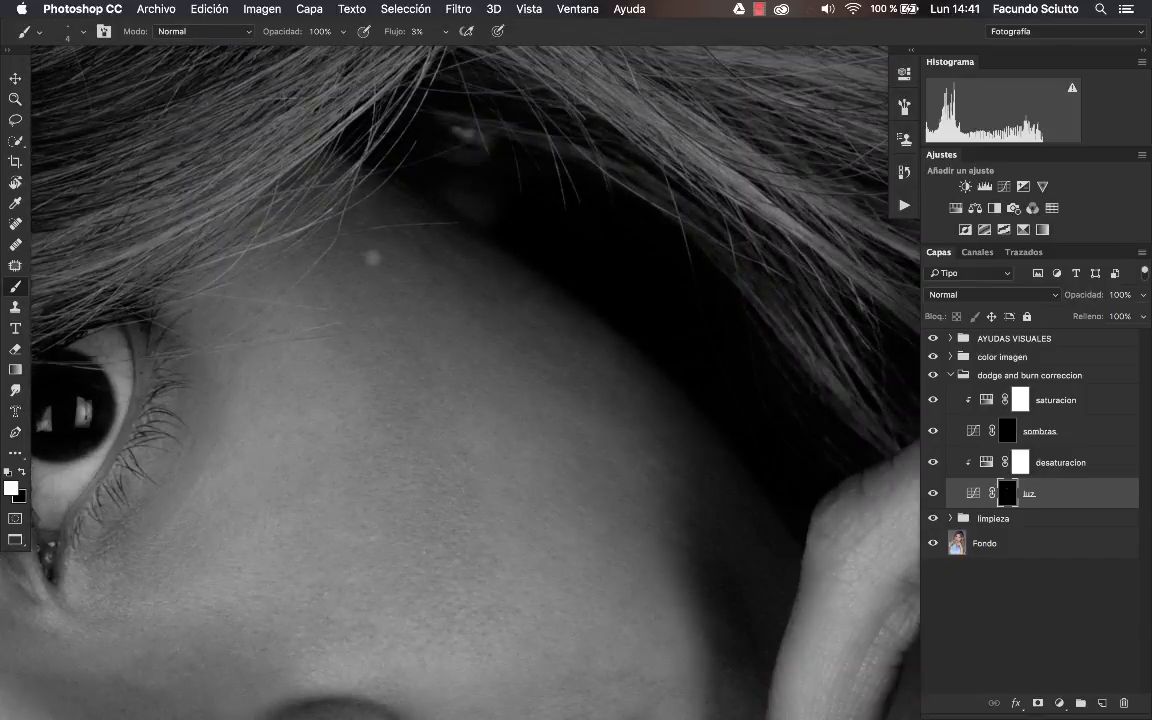
{"action": "key", "text": "z"}
{"action": "key", "text": "super+minus"}
{"action": "key", "text": "super+minus"}
{"action": "left_click_drag", "start_coordinate": [463, 327], "coordinate": [530, 327]}
{"action": "key", "text": "b"}
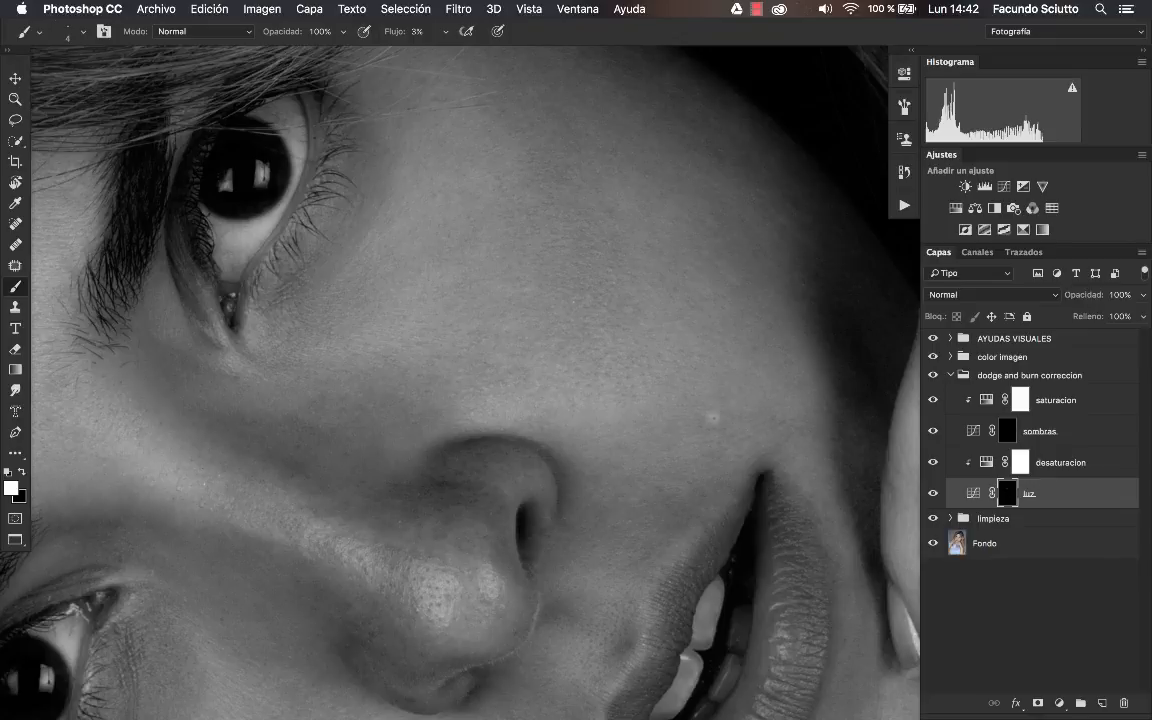
{"action": "scroll", "coordinate": [708, 418], "scroll_direction": "up", "scroll_amount": 2}
{"action": "key", "text": "bracketleft"}
{"action": "key", "text": "bracketleft"}
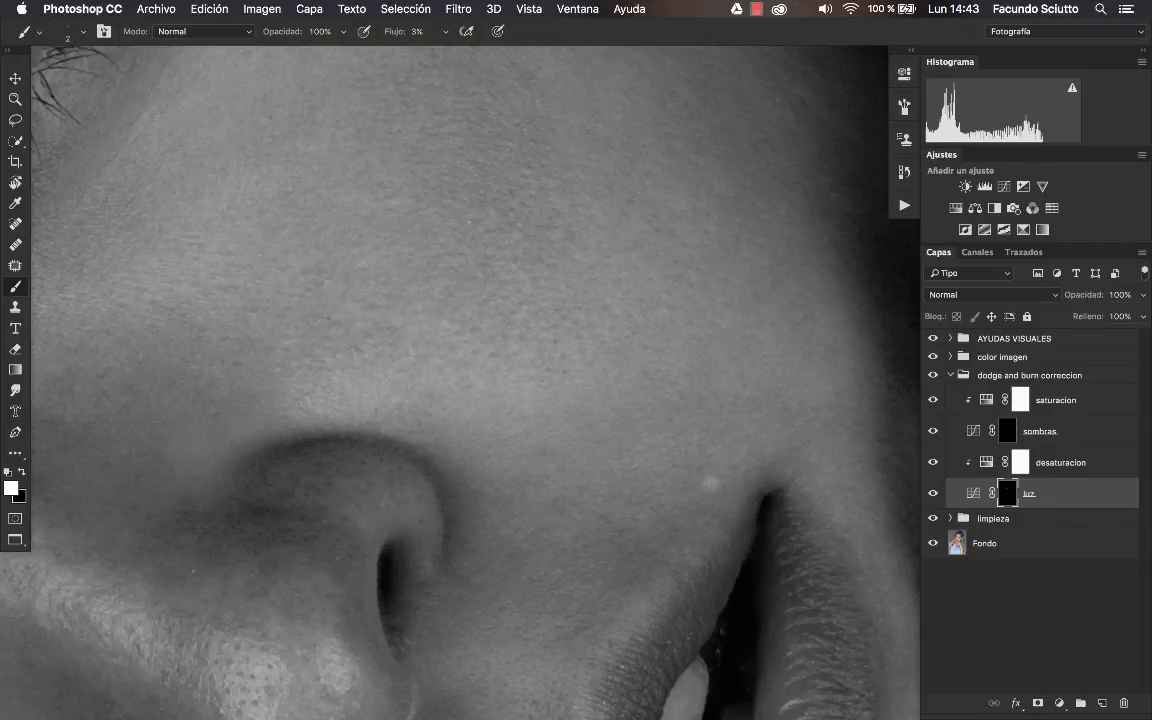
Lighten the dark areas between the nose and upper lip and down to the opposite mouth corner with a 4 px brush.
{"action": "key", "text": "bracketright"}
{"action": "key", "text": "bracketright"}
{"action": "scroll", "coordinate": [588, 632], "scroll_direction": "down", "scroll_amount": 5}
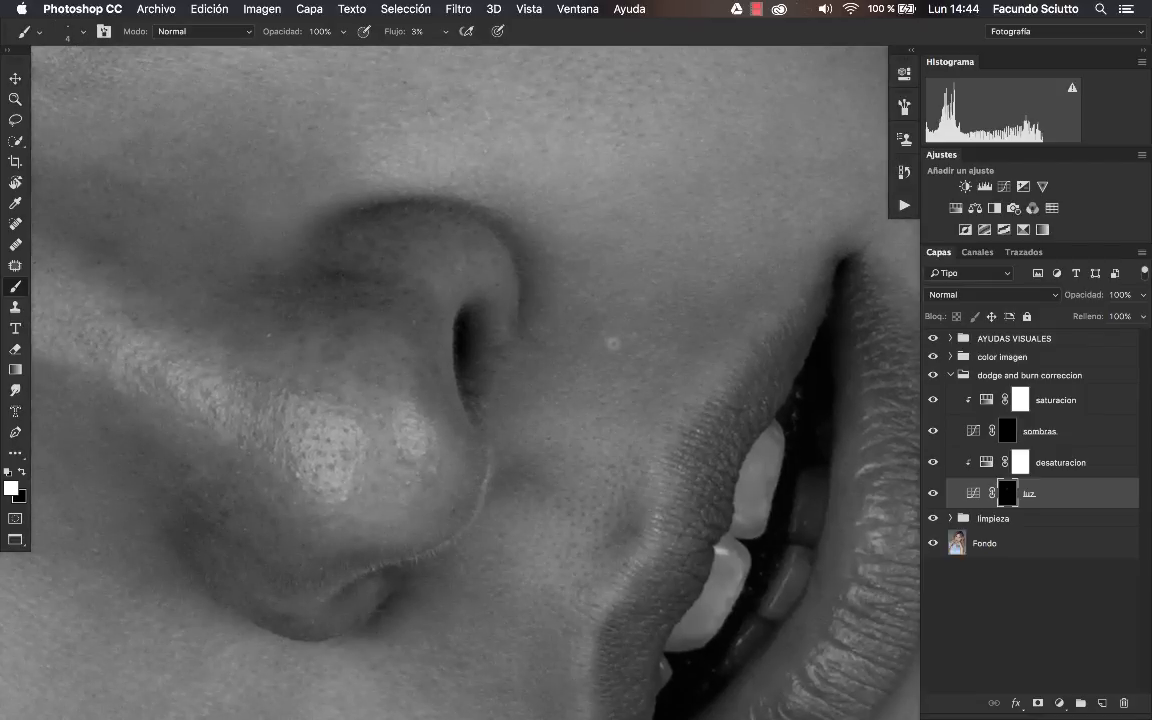
{"action": "scroll", "coordinate": [640, 300], "scroll_direction": "down", "scroll_amount": 5}
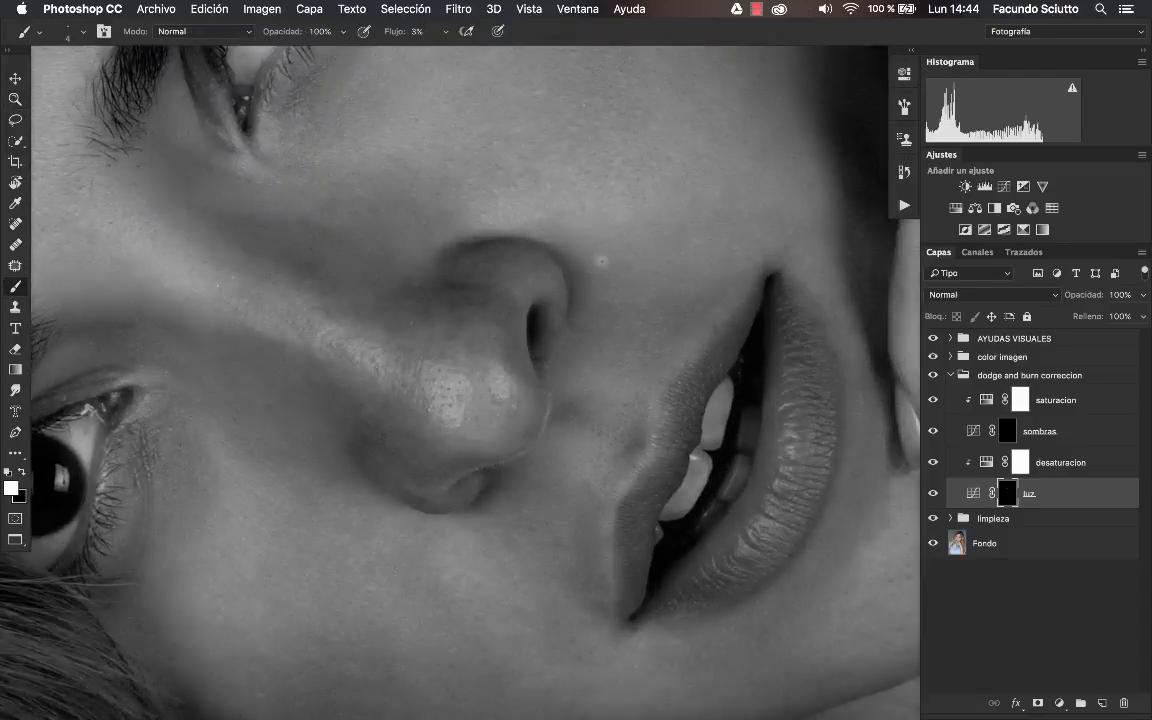
{"action": "scroll", "coordinate": [655, 394], "scroll_direction": "up", "scroll_amount": 3}
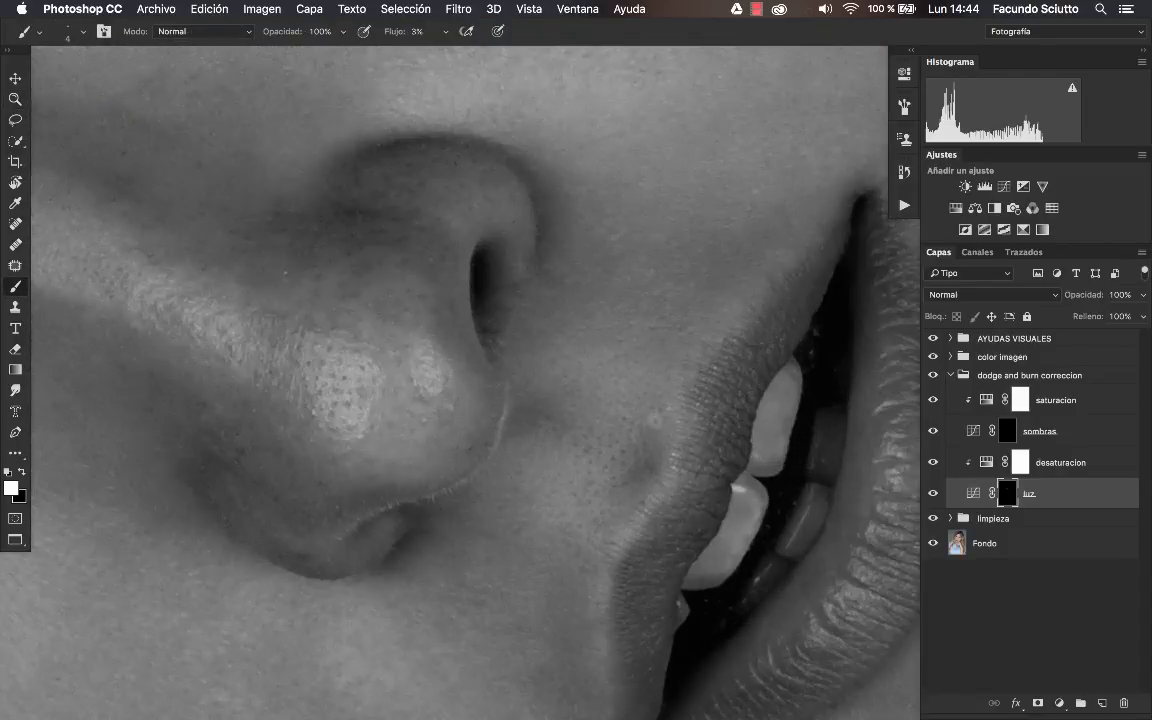
{"action": "left_click_drag", "start_coordinate": [548, 420], "coordinate": [519, 414]}
{"action": "left_click_drag", "start_coordinate": [519, 410], "coordinate": [434, 352]}
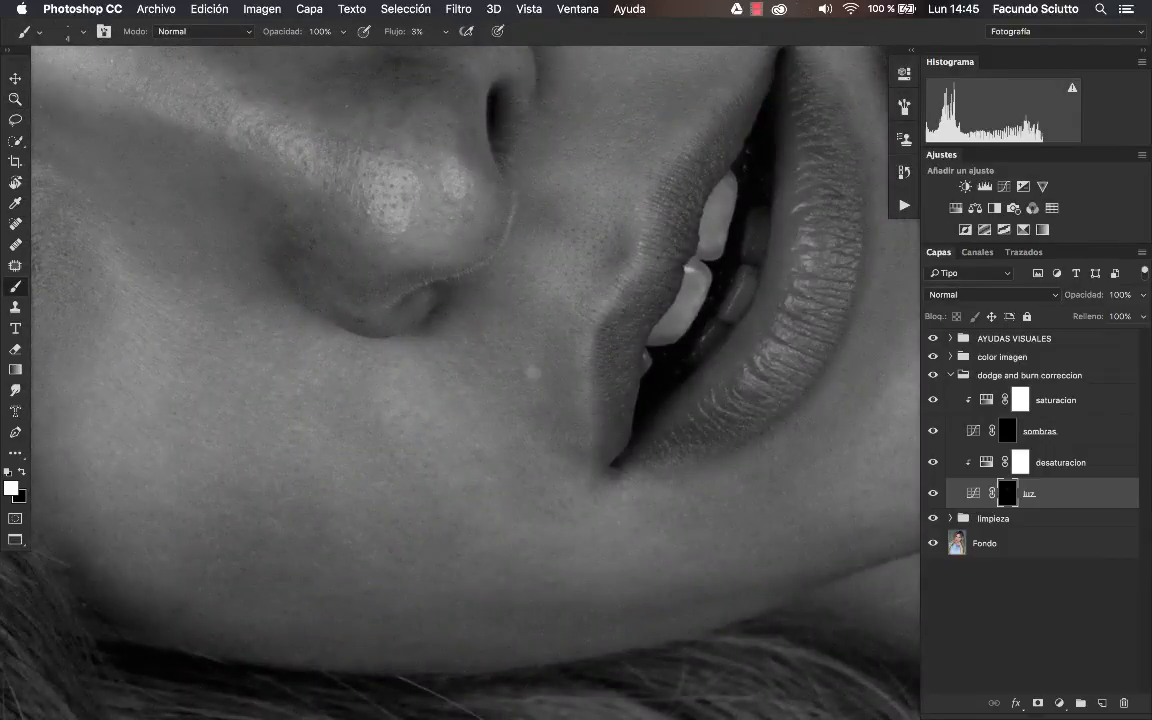
{"action": "left_click_drag", "start_coordinate": [610, 396], "coordinate": [460, 396]}
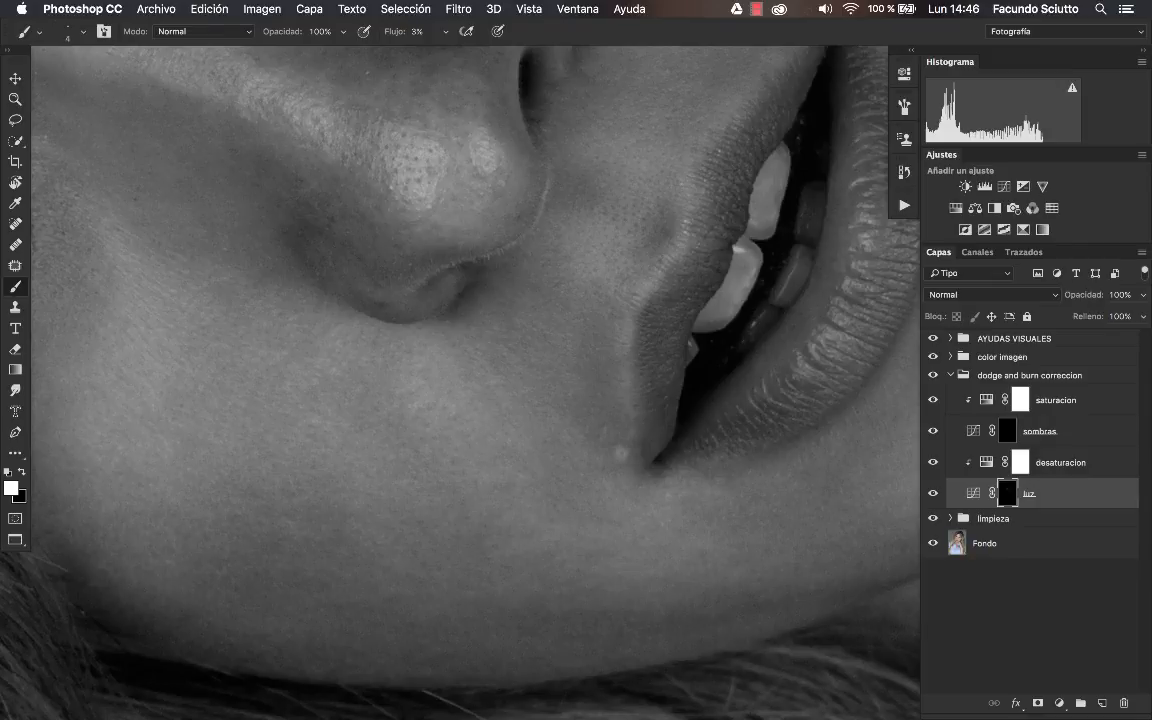
Lighten the dark patches on the chin and below the lower lip, using a 7 px brush and enlarging it to 18 px.
{"action": "scroll", "coordinate": [541, 385], "scroll_direction": "down", "scroll_amount": 5}
{"action": "scroll", "coordinate": [541, 385], "scroll_direction": "right", "scroll_amount": 8}
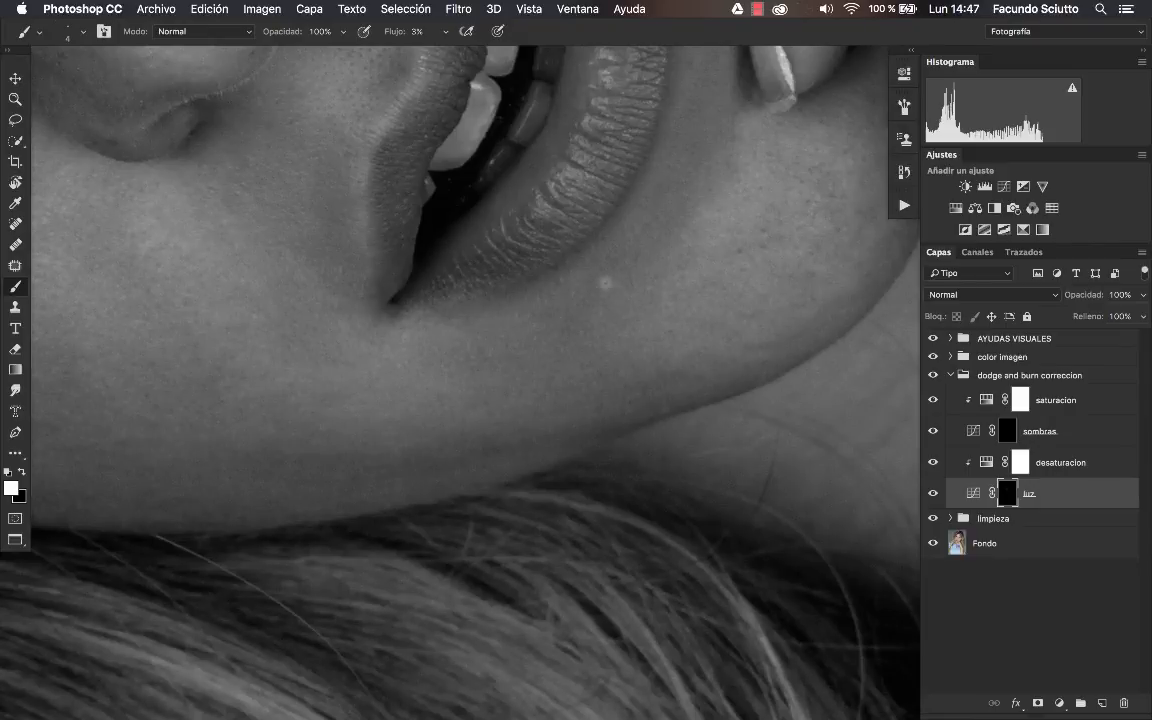
{"action": "key", "text": "bracketright"}
{"action": "key", "text": "bracketright"}
{"action": "key", "text": "bracketright"}
{"action": "left_click_drag", "start_coordinate": [793, 228], "coordinate": [618, 323]}
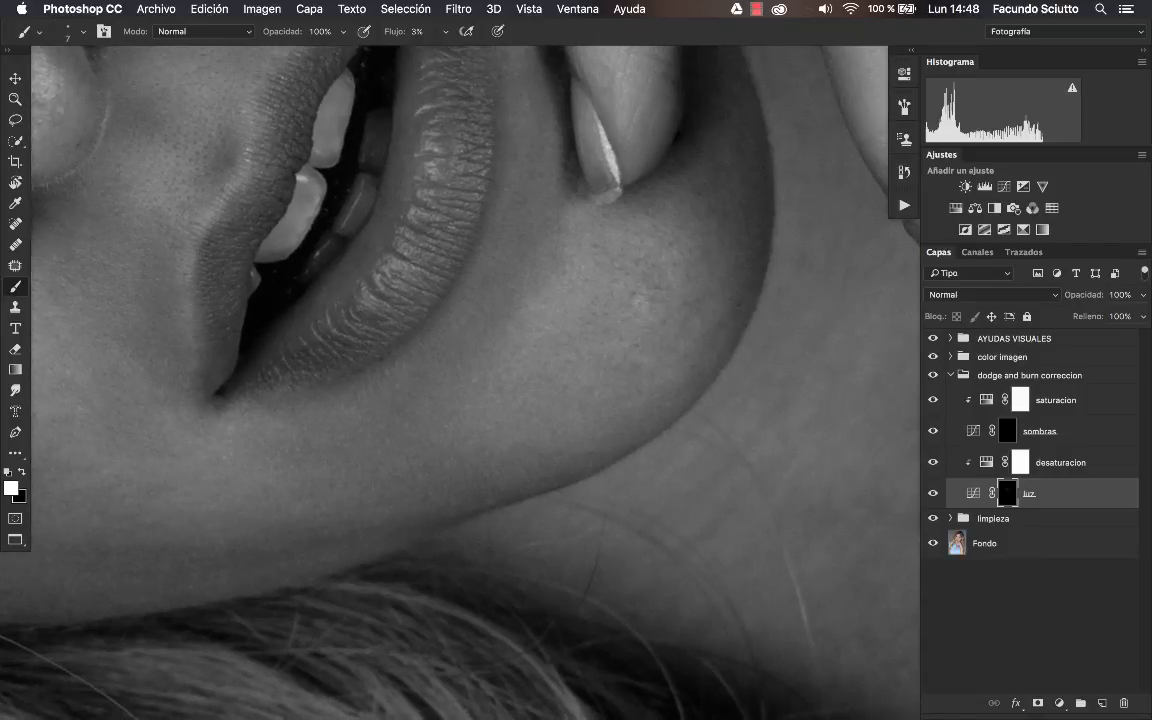
{"action": "left_click_drag", "start_coordinate": [646, 270], "coordinate": [663, 288]}
{"action": "left_click_drag", "start_coordinate": [695, 317], "coordinate": [704, 345]}
{"action": "left_click_drag", "start_coordinate": [608, 252], "coordinate": [642, 257]}
{"action": "left_click", "coordinate": [640, 303], "text": "alt"}
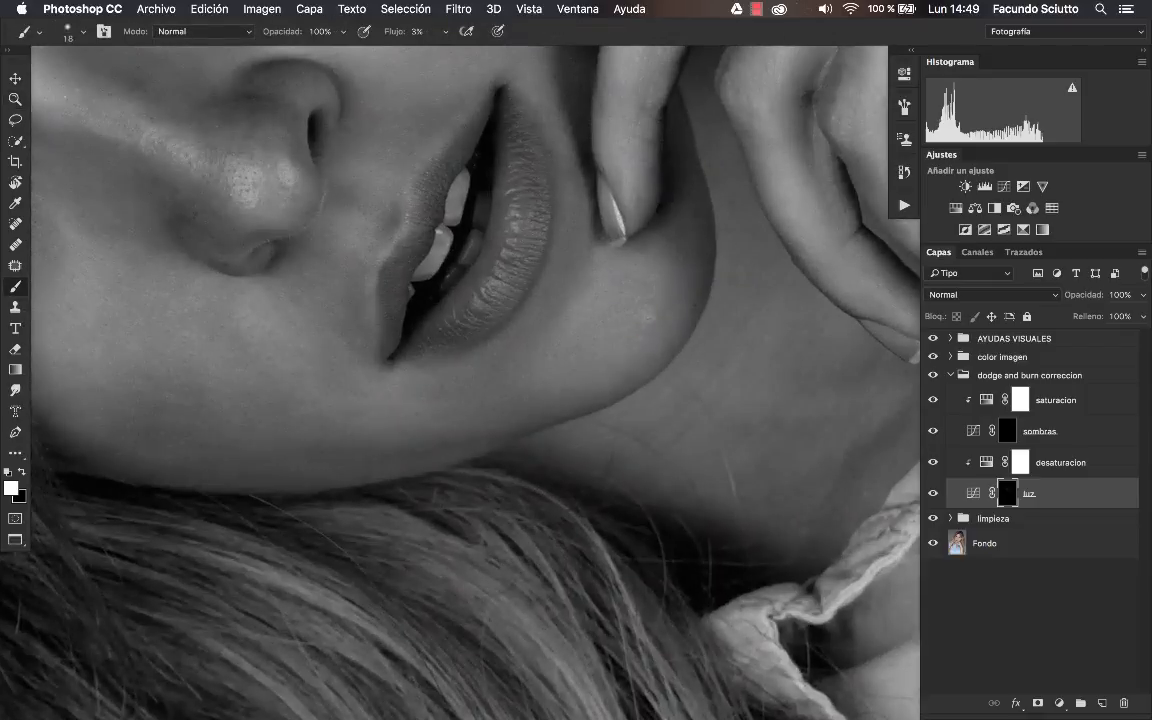
{"action": "left_click_drag", "start_coordinate": [500, 359], "coordinate": [494, 360]}
{"action": "key", "text": "z"}
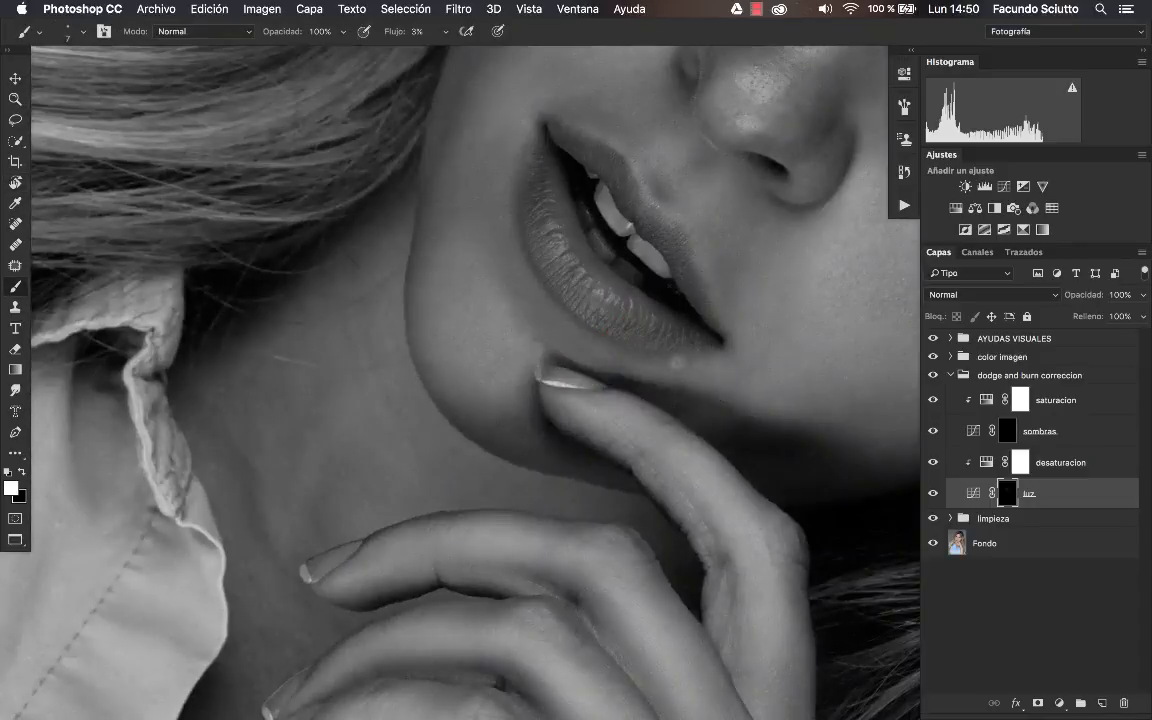
Turn the face around in the view and lighten the lower cheek and jaw beside the finger with a 10 px brush.
{"action": "key", "text": "bracketright"}
{"action": "key", "text": "bracketright"}
{"action": "key", "text": "bracketright"}
{"action": "key", "text": "bracketright"}
{"action": "key", "text": "bracketright"}
{"action": "key", "text": "bracketright"}
{"action": "key", "text": "bracketright"}
{"action": "key", "text": "bracketright"}
{"action": "key", "text": "bracketright"}
{"action": "key", "text": "bracketright"}
{"action": "key", "text": "bracketright"}
{"action": "key", "text": "bracketright"}
{"action": "left_click_drag", "start_coordinate": [770, 377], "coordinate": [521, 336]}
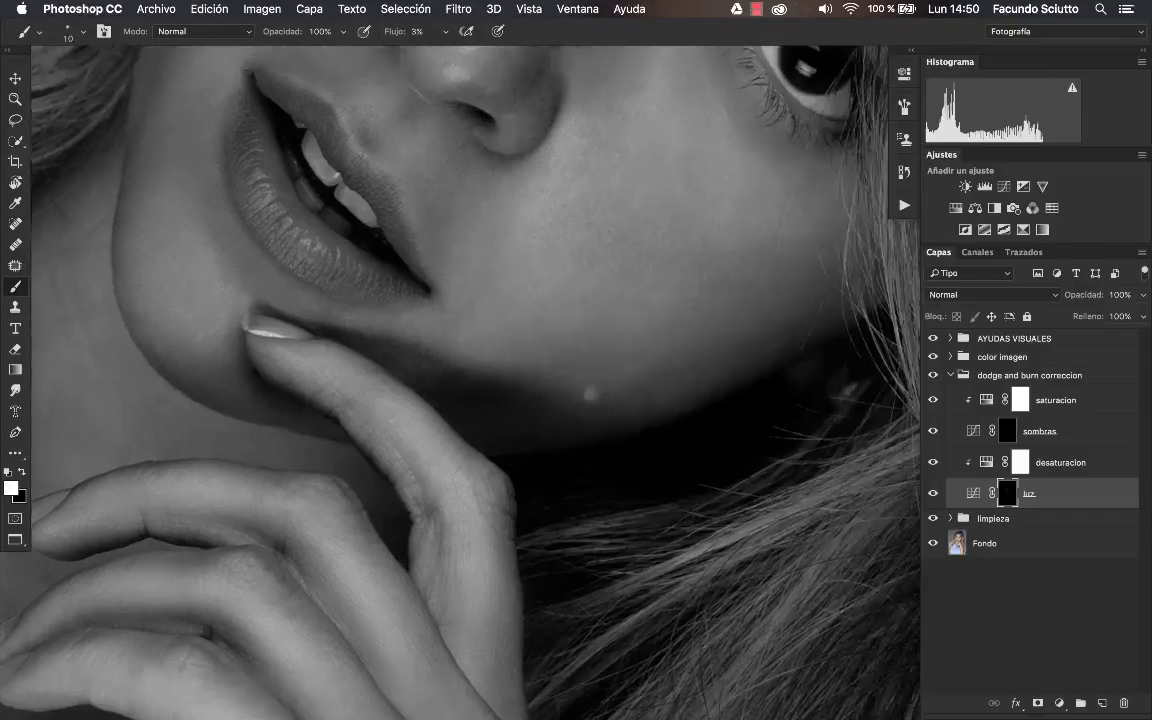
Lighten the shadowed side of the nose up to the inner eye corner, varying the brush between 6 and 12 px.
{"action": "key", "text": "z"}
{"action": "left_click_drag", "start_coordinate": [689, 330], "coordinate": [534, 296]}
{"action": "scroll", "coordinate": [450, 265], "scroll_direction": "right", "scroll_amount": 5}
{"action": "scroll", "coordinate": [450, 265], "scroll_direction": "down", "scroll_amount": 2}
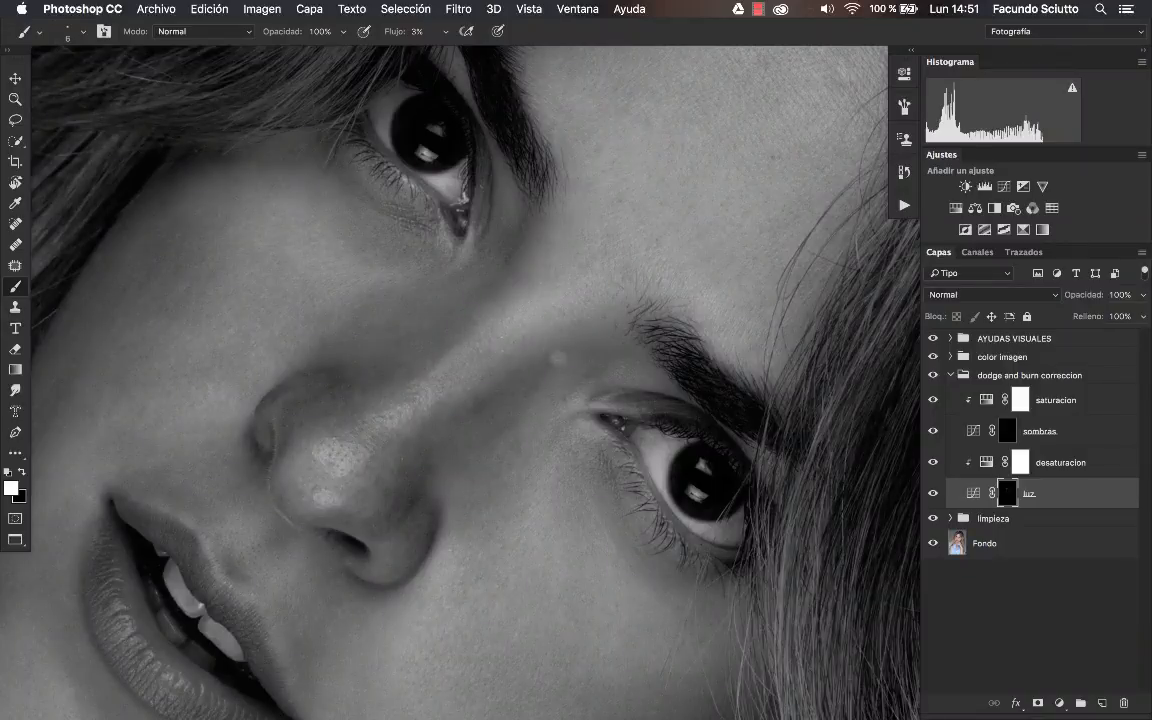
{"action": "mouse_move", "coordinate": [447, 416]}
{"action": "left_mouse_down"}
{"action": "mouse_move", "coordinate": [431, 418]}
{"action": "mouse_move", "coordinate": [434, 429]}
{"action": "left_mouse_up"}
{"action": "key", "text": "bracketleft"}
{"action": "key", "text": "bracketleft"}
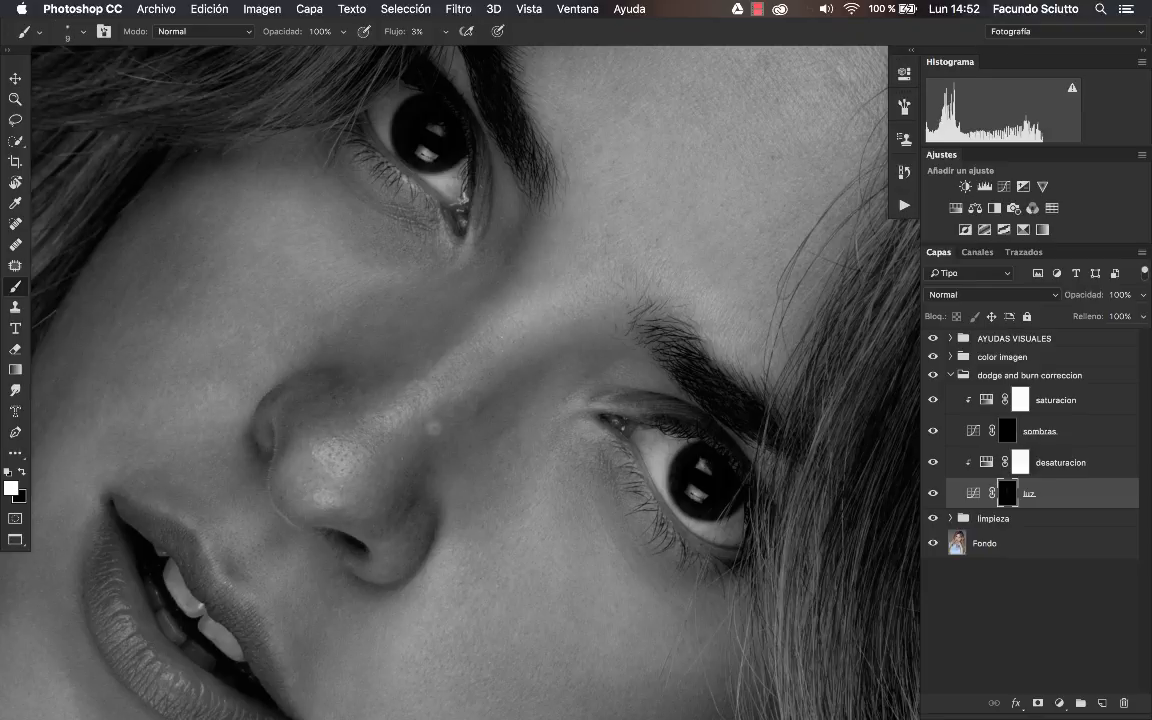
{"action": "key", "text": "bracketright"}
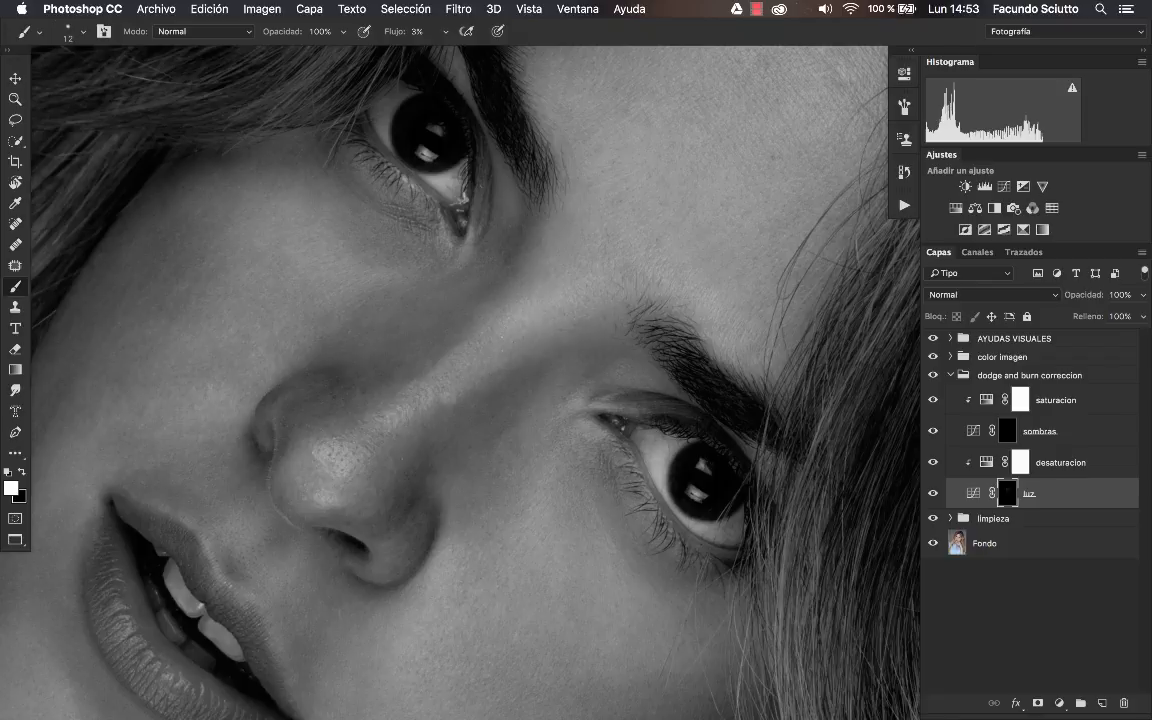
Return the canvas view to upright and lighten dark spots on the forehead and between the eyebrows, reducing the brush to 2 px.
{"action": "key", "text": "h"}
{"action": "left_click_drag", "start_coordinate": [437, 325], "coordinate": [503, 350]}
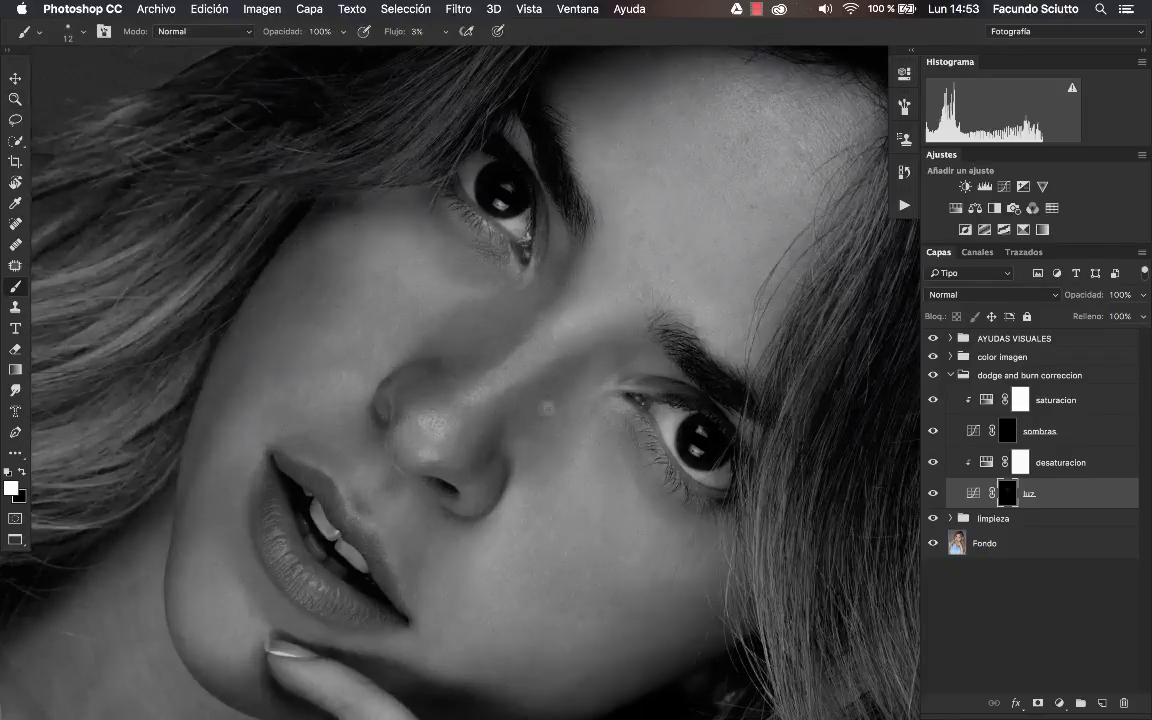
{"action": "scroll", "coordinate": [555, 427], "scroll_direction": "up", "scroll_amount": 5}
{"action": "scroll", "coordinate": [555, 427], "scroll_direction": "right", "scroll_amount": 5}
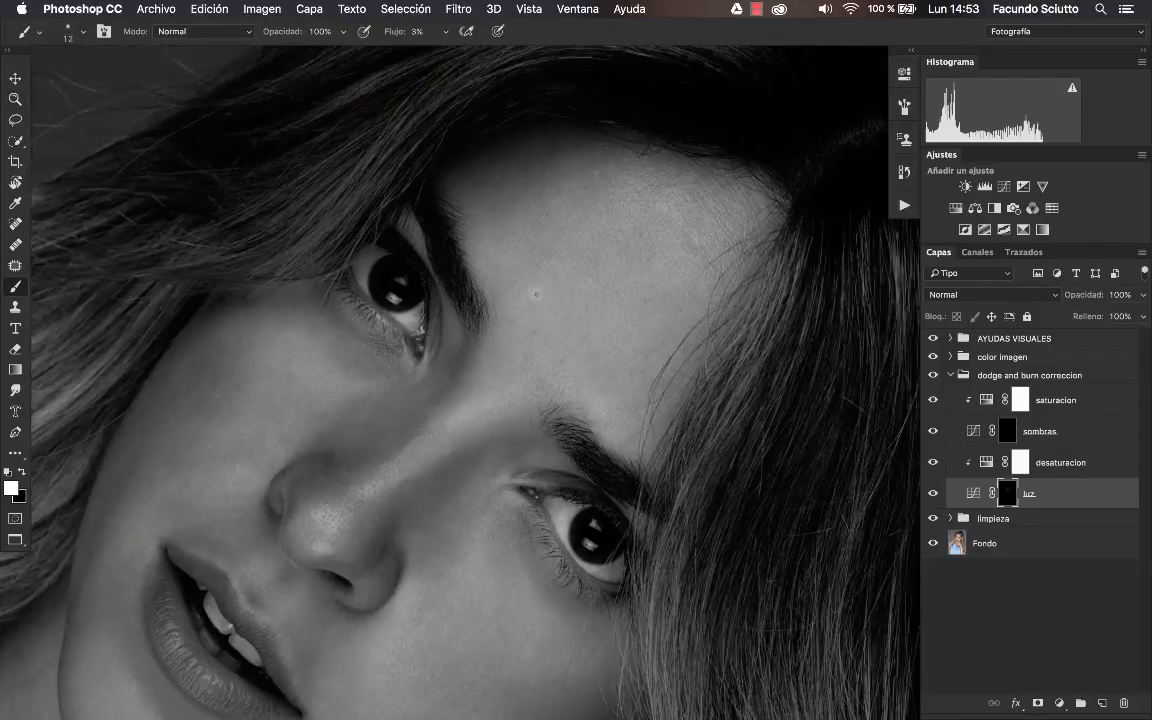
{"action": "key", "text": "r"}
{"action": "key", "text": "Escape"}
{"action": "left_click_drag", "start_coordinate": [496, 198], "coordinate": [508, 201]}
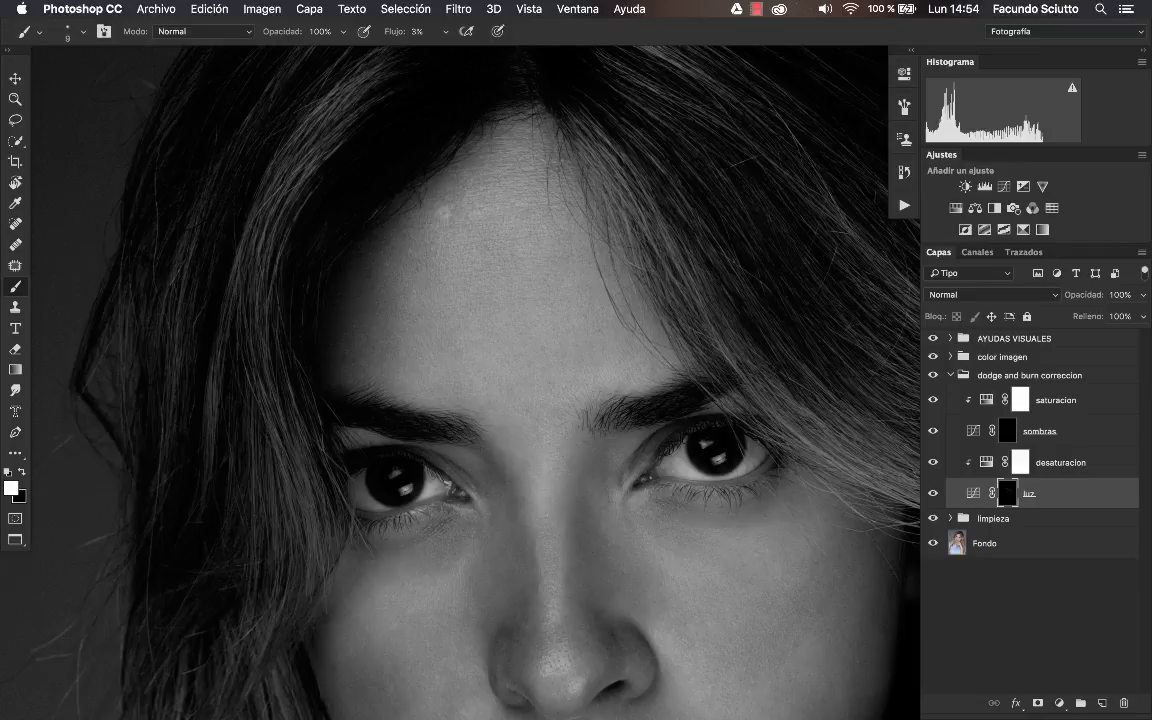
{"action": "left_click_drag", "start_coordinate": [459, 361], "coordinate": [461, 350]}
{"action": "mouse_move", "coordinate": [587, 380]}
{"action": "left_mouse_down"}
{"action": "mouse_move", "coordinate": [501, 401]}
{"action": "mouse_move", "coordinate": [467, 306]}
{"action": "left_mouse_up"}
{"action": "mouse_move", "coordinate": [516, 262]}
{"action": "left_mouse_down"}
{"action": "mouse_move", "coordinate": [656, 262]}
{"action": "mouse_move", "coordinate": [612, 265]}
{"action": "left_mouse_up"}
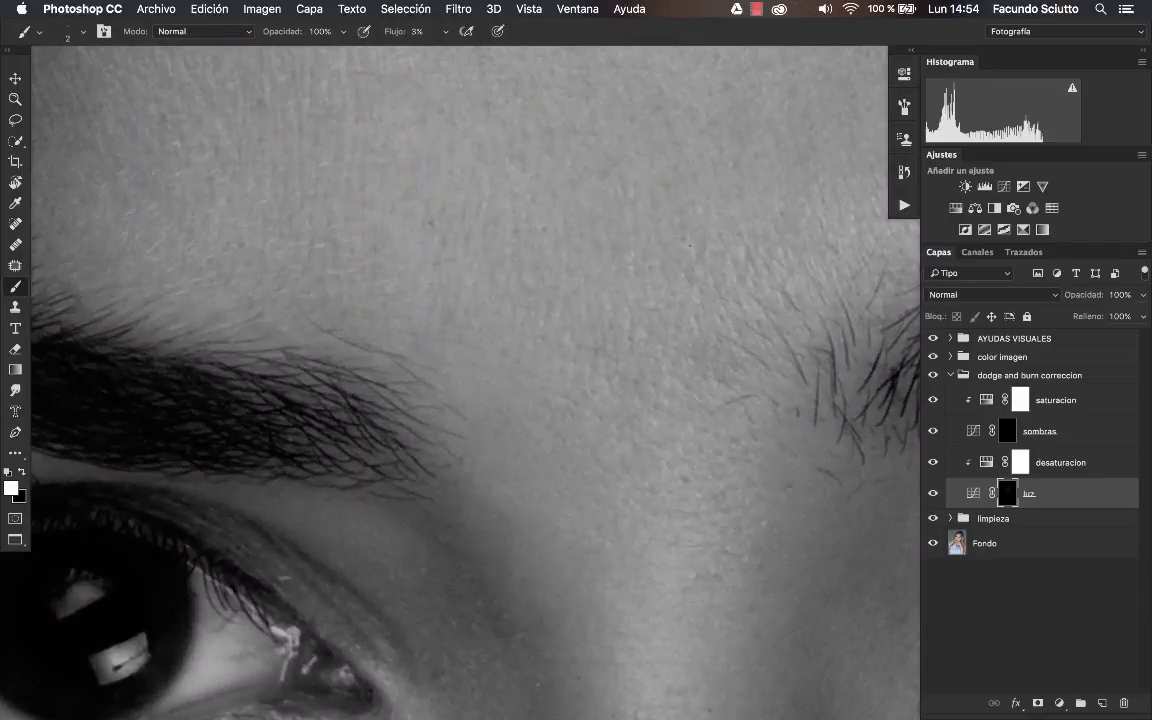
Lighten the remaining uneven patches across the forehead up to the hairline, enlarging the brush from 7 to 25 px.
{"action": "scroll", "coordinate": [686, 232], "scroll_direction": "down", "scroll_amount": 3}
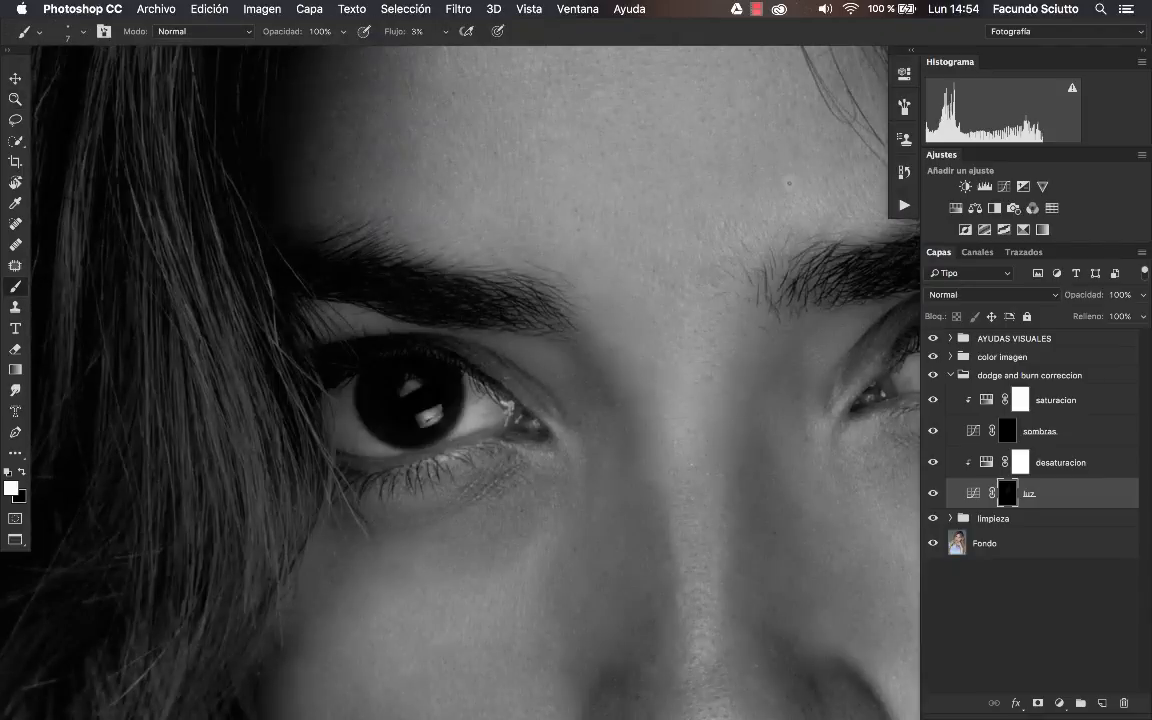
{"action": "scroll", "coordinate": [550, 205], "scroll_direction": "up", "scroll_amount": 5}
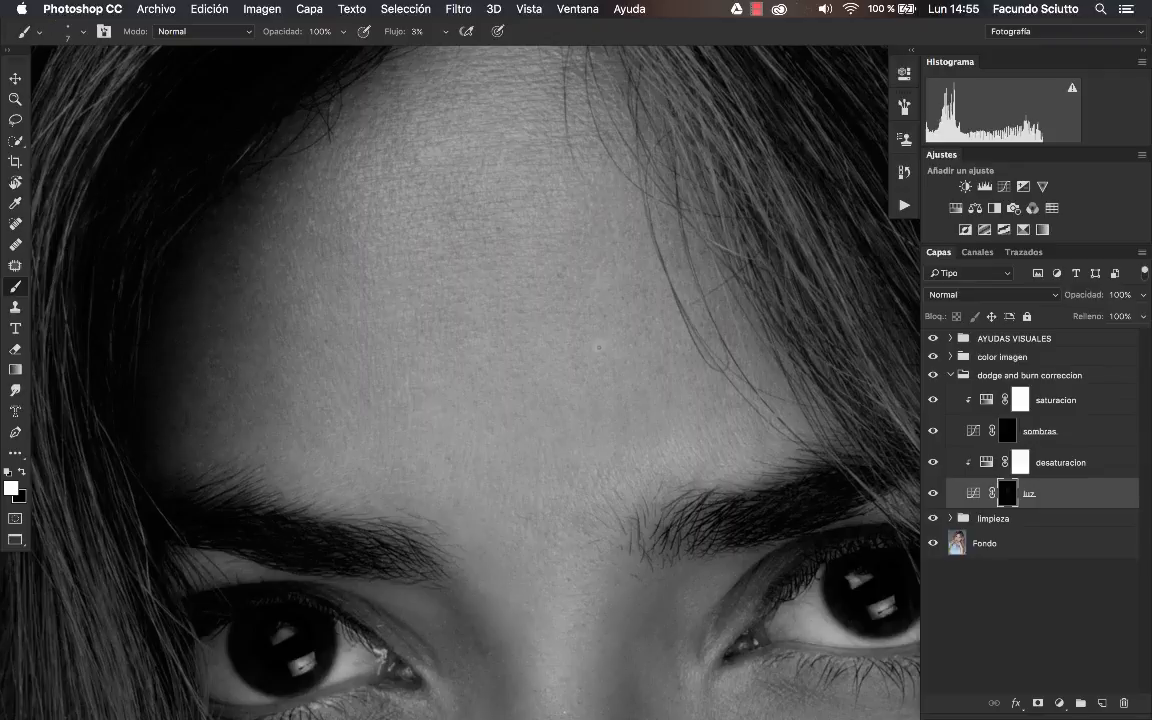
{"action": "mouse_move", "coordinate": [568, 205]}
{"action": "left_mouse_down"}
{"action": "mouse_move", "coordinate": [490, 222]}
{"action": "mouse_move", "coordinate": [510, 222]}
{"action": "left_mouse_up"}
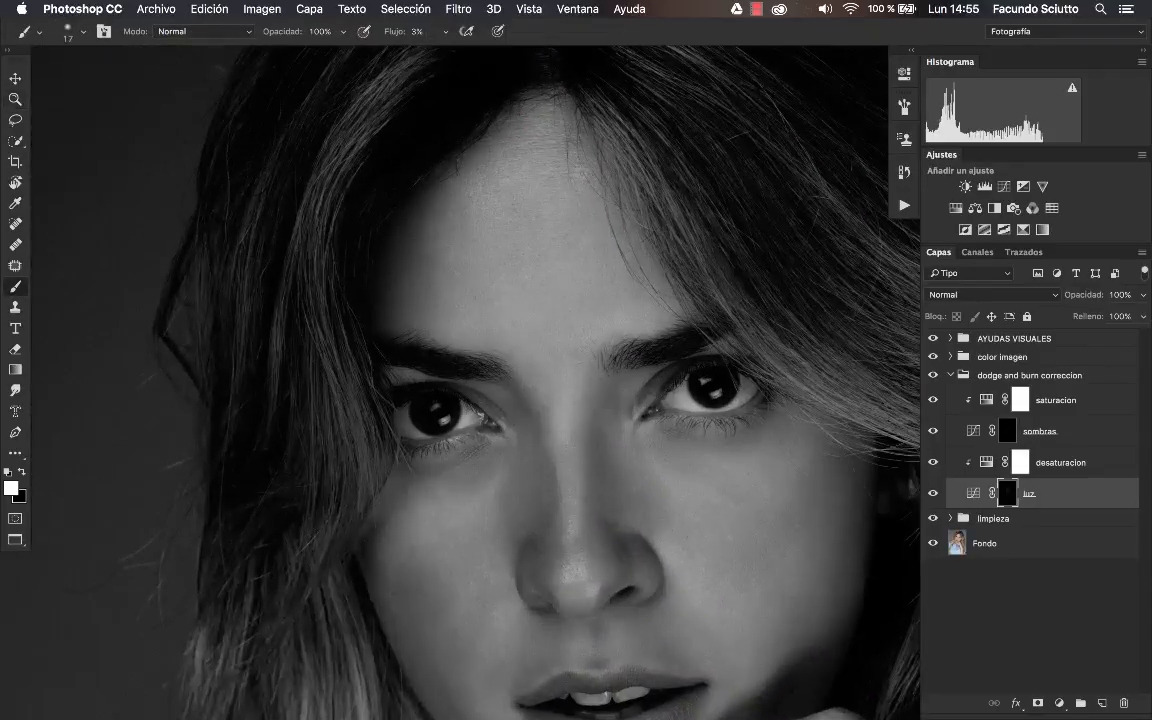
{"action": "key", "text": "bracketleft"}
{"action": "scroll", "coordinate": [490, 130], "scroll_direction": "up", "scroll_amount": 2}
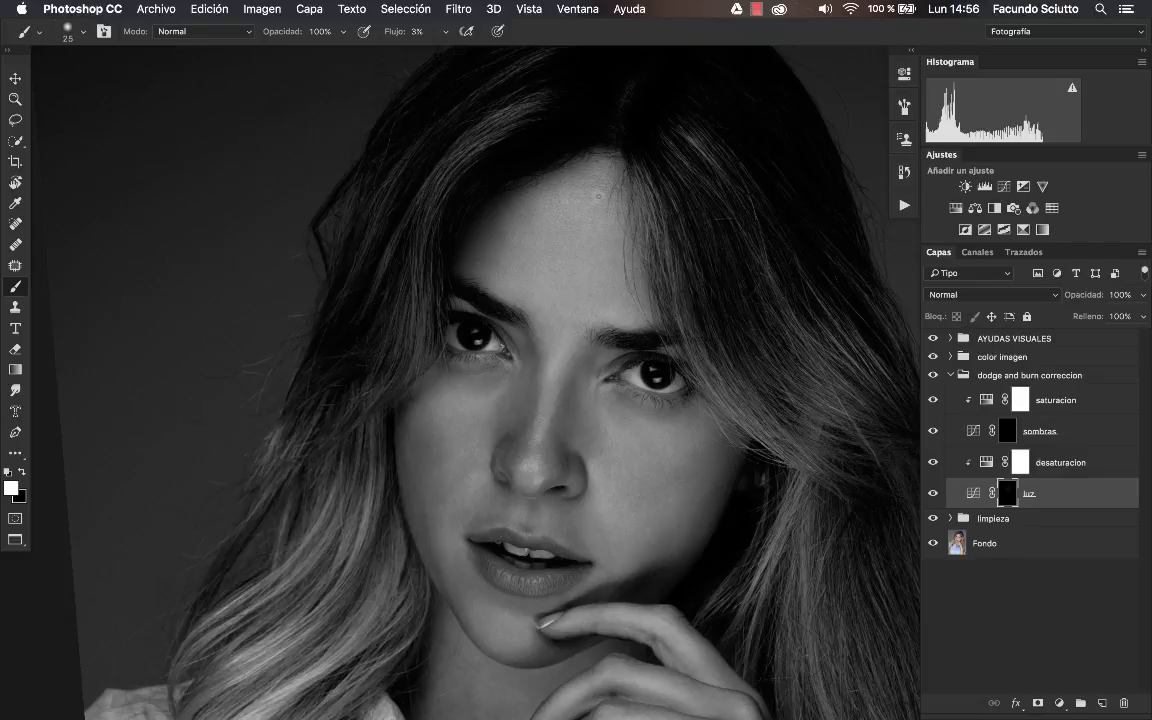
Toggle the visibility of the dodge and burn correccion group to compare the face with and without the correction.
{"action": "left_click", "coordinate": [934, 376]}
{"action": "left_click_drag", "start_coordinate": [610, 400], "coordinate": [606, 272]}
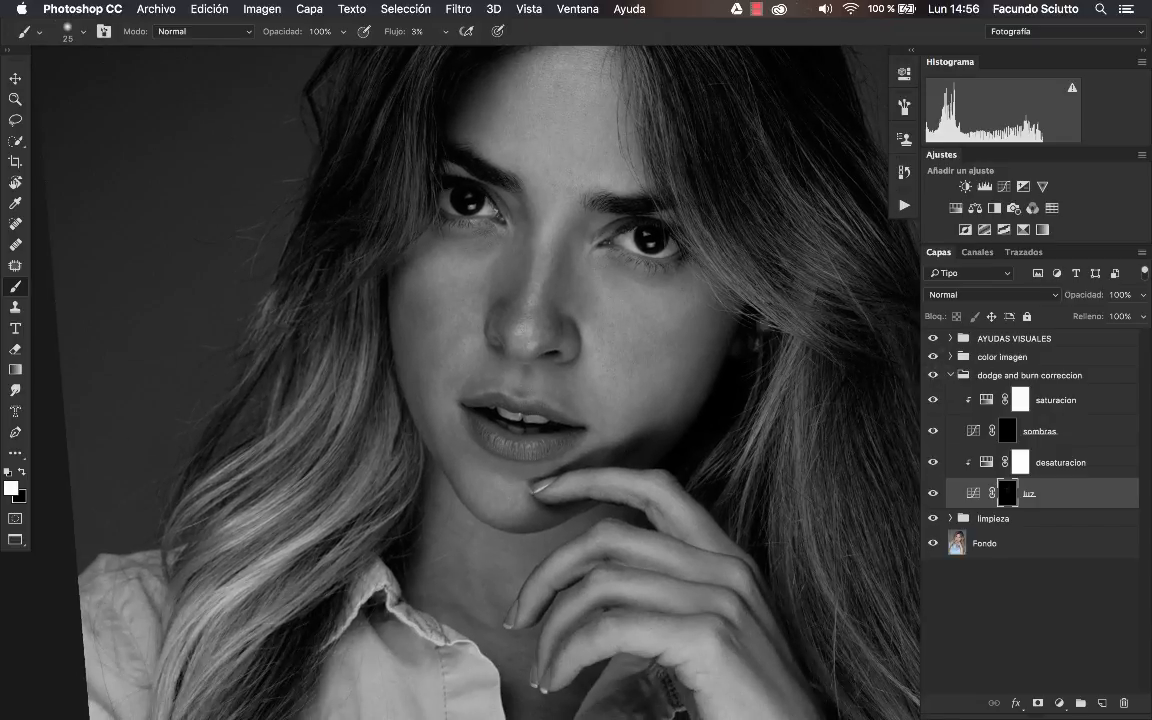
Lower the brush flow to 1% and lighten the remaining uneven patches across the forehead on the luz layer's mask.
{"action": "key", "text": "z"}
{"action": "left_click_drag", "start_coordinate": [622, 314], "coordinate": [758, 316]}
{"action": "left_click", "coordinate": [649, 313], "text": "alt"}
{"action": "left_click", "coordinate": [681, 335]}
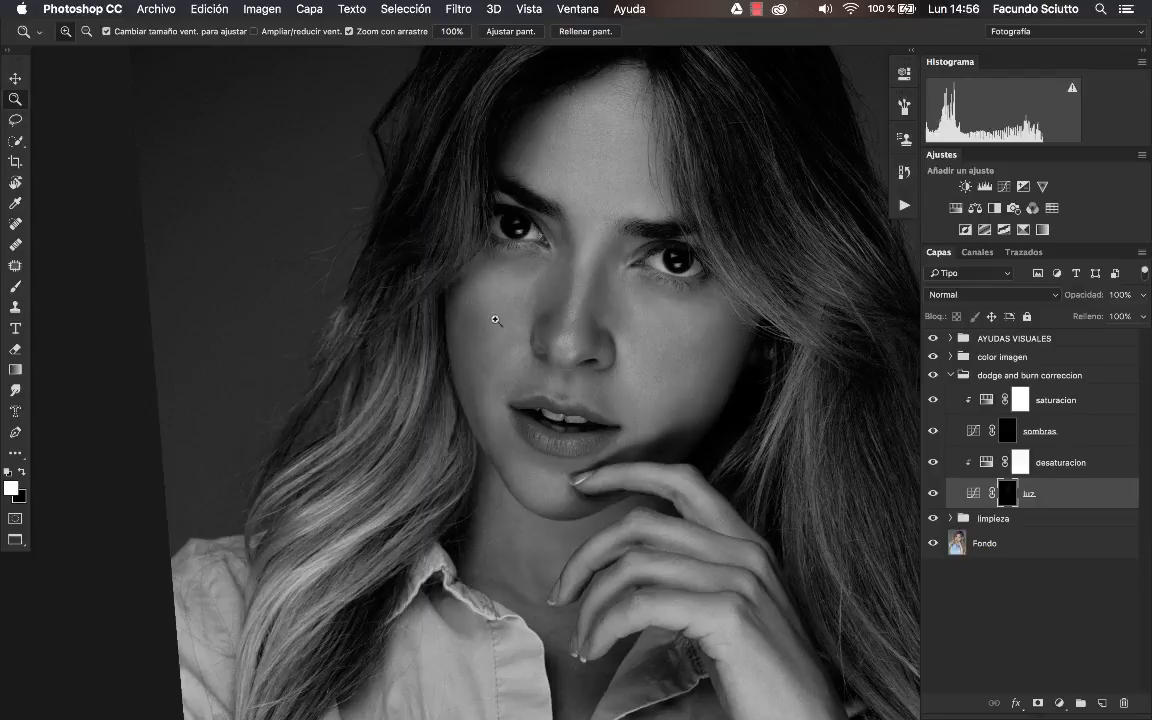
{"action": "left_click_drag", "start_coordinate": [560, 329], "coordinate": [629, 283]}
{"action": "key", "text": "super+minus"}
{"action": "key", "text": "b"}
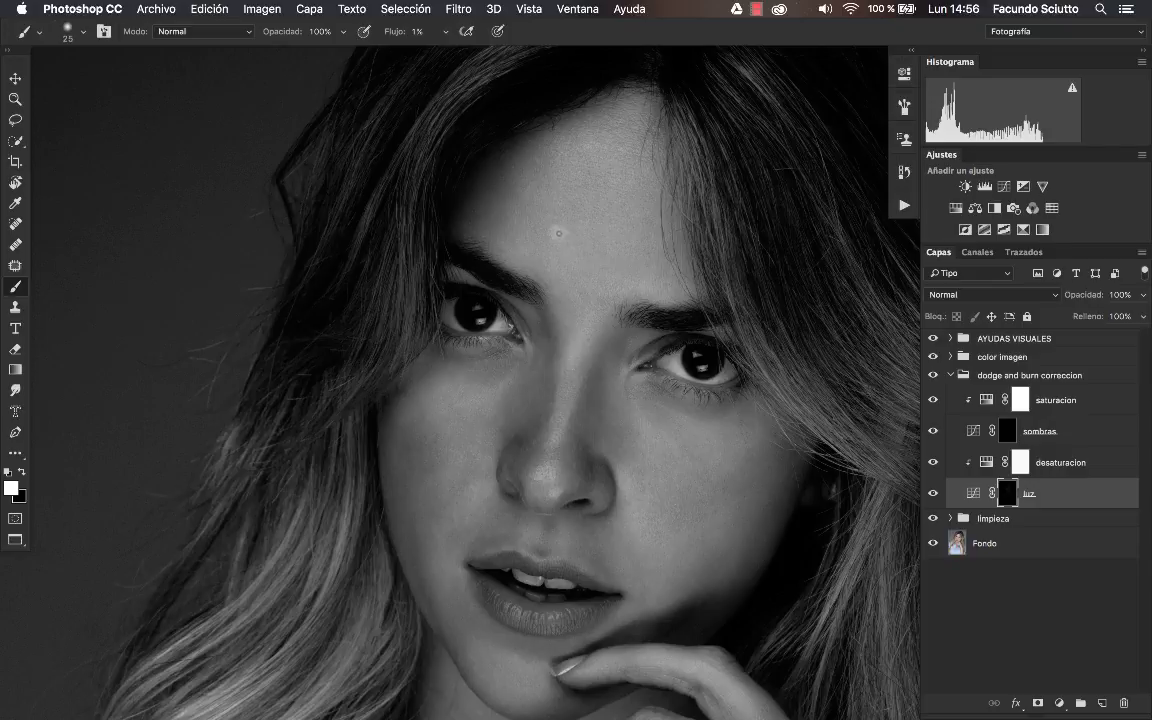
{"action": "left_click_drag", "start_coordinate": [567, 212], "coordinate": [605, 212]}
{"action": "left_click_drag", "start_coordinate": [621, 258], "coordinate": [590, 258]}
{"action": "left_click_drag", "start_coordinate": [522, 241], "coordinate": [500, 241]}
Hide the AYUDAS VISUALES group and review the whole face in colour.
{"action": "key", "text": "z"}
{"action": "left_click", "coordinate": [522, 278], "text": "alt"}
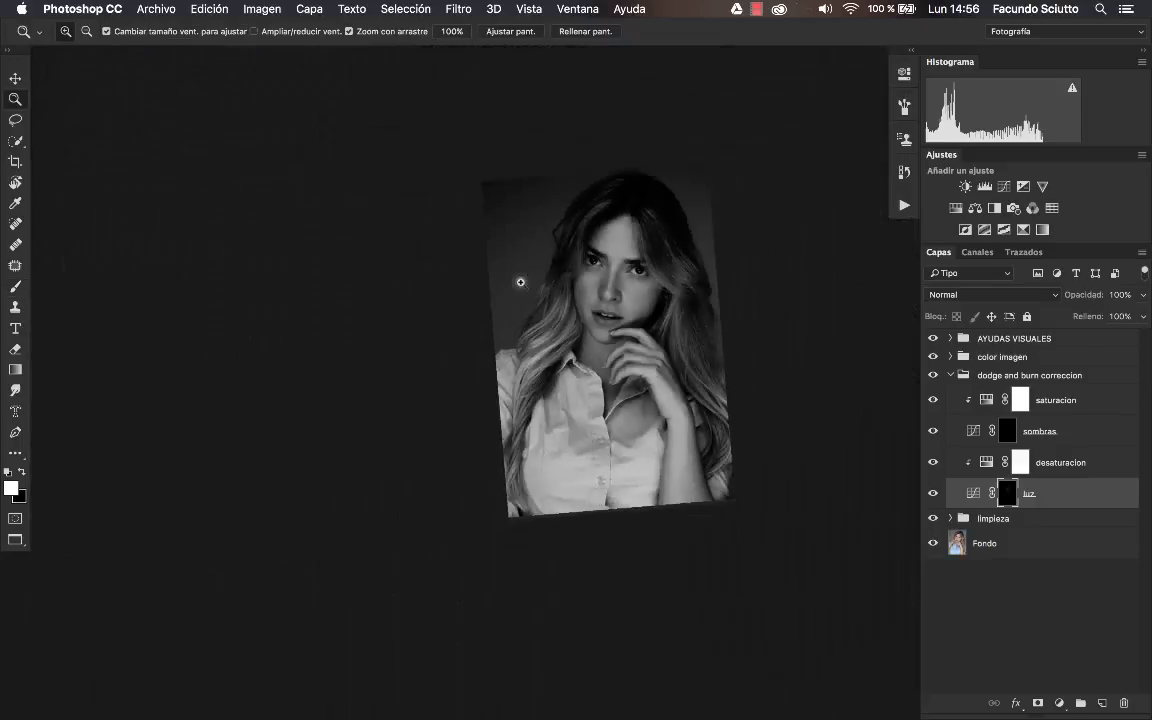
{"action": "mouse_move", "coordinate": [558, 277]}
{"action": "left_mouse_down"}
{"action": "mouse_move", "coordinate": [501, 303]}
{"action": "mouse_move", "coordinate": [643, 270]}
{"action": "mouse_move", "coordinate": [526, 317]}
{"action": "mouse_move", "coordinate": [517, 311]}
{"action": "mouse_move", "coordinate": [625, 275]}
{"action": "mouse_move", "coordinate": [527, 309]}
{"action": "mouse_move", "coordinate": [593, 291]}
{"action": "mouse_move", "coordinate": [544, 278]}
{"action": "left_mouse_up"}
{"action": "key", "text": "b"}
{"action": "key", "text": "z"}
{"action": "mouse_move", "coordinate": [630, 249]}
{"action": "left_mouse_down"}
{"action": "mouse_move", "coordinate": [648, 242]}
{"action": "mouse_move", "coordinate": [649, 217]}
{"action": "mouse_move", "coordinate": [602, 214]}
{"action": "mouse_move", "coordinate": [609, 239]}
{"action": "mouse_move", "coordinate": [594, 195]}
{"action": "mouse_move", "coordinate": [589, 245]}
{"action": "mouse_move", "coordinate": [585, 219]}
{"action": "mouse_move", "coordinate": [492, 197]}
{"action": "left_mouse_up"}
{"action": "key", "text": "b"}
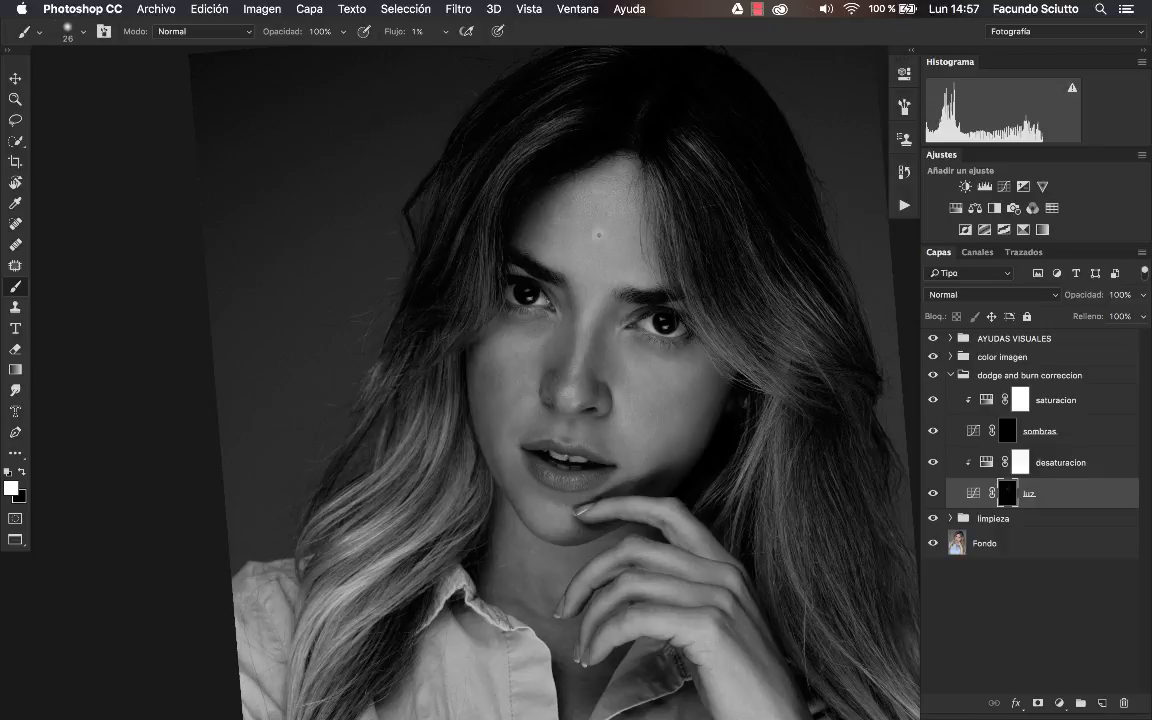
{"action": "left_click", "coordinate": [933, 340]}
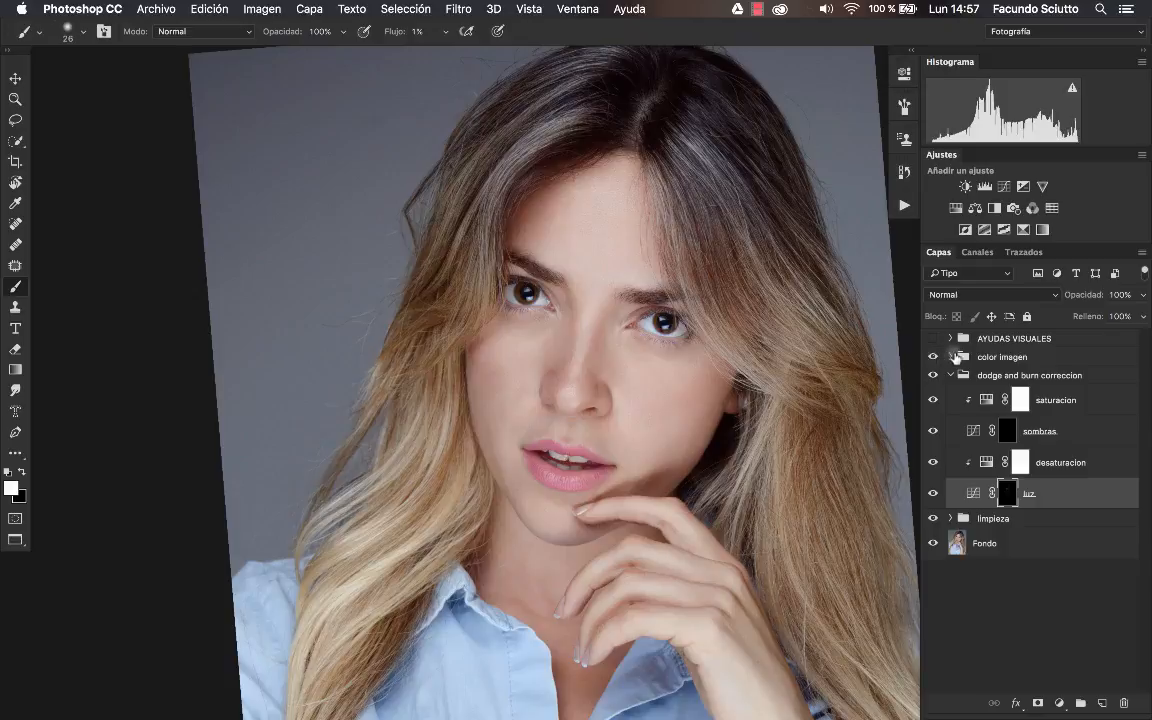
{"action": "key", "text": "z"}
{"action": "left_click_drag", "start_coordinate": [707, 311], "coordinate": [820, 318]}
{"action": "key", "text": "b"}
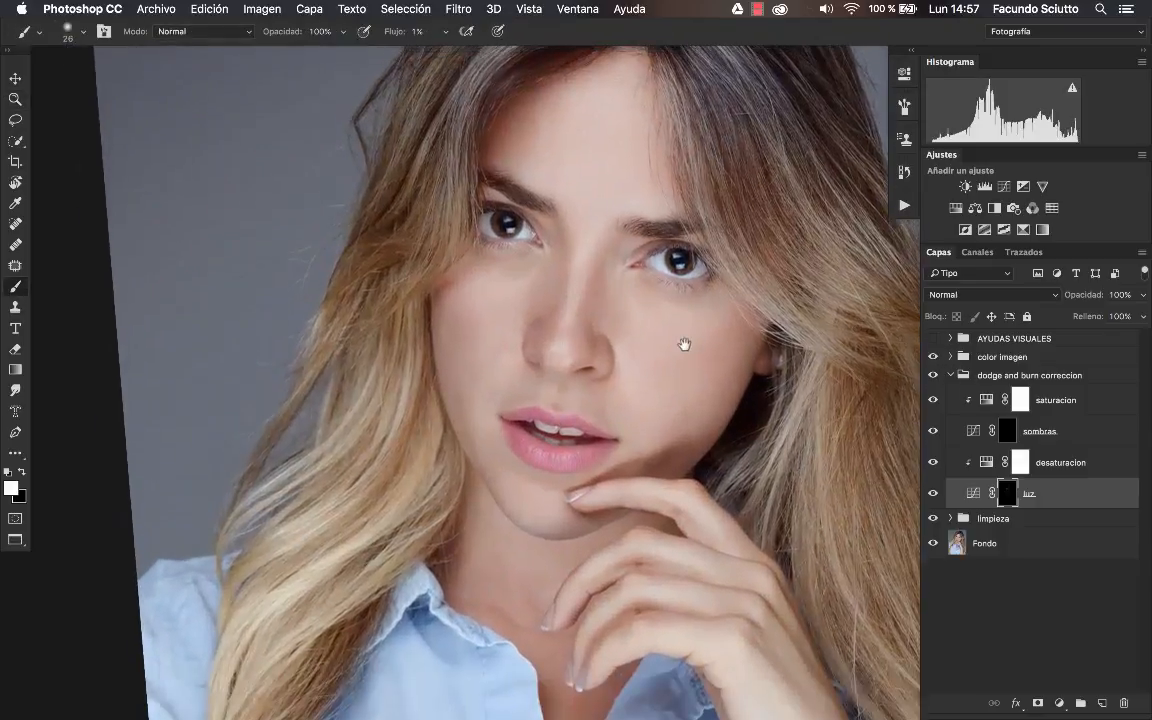
Collapse the dodge and burn correccion group and toggle its visibility to compare the skin in colour with and without the correction.
{"action": "left_click", "coordinate": [950, 375]}
{"action": "left_click", "coordinate": [933, 375]}
{"action": "key", "text": "z"}
{"action": "left_click_drag", "start_coordinate": [674, 327], "coordinate": [642, 331]}
{"action": "key", "text": "b"}
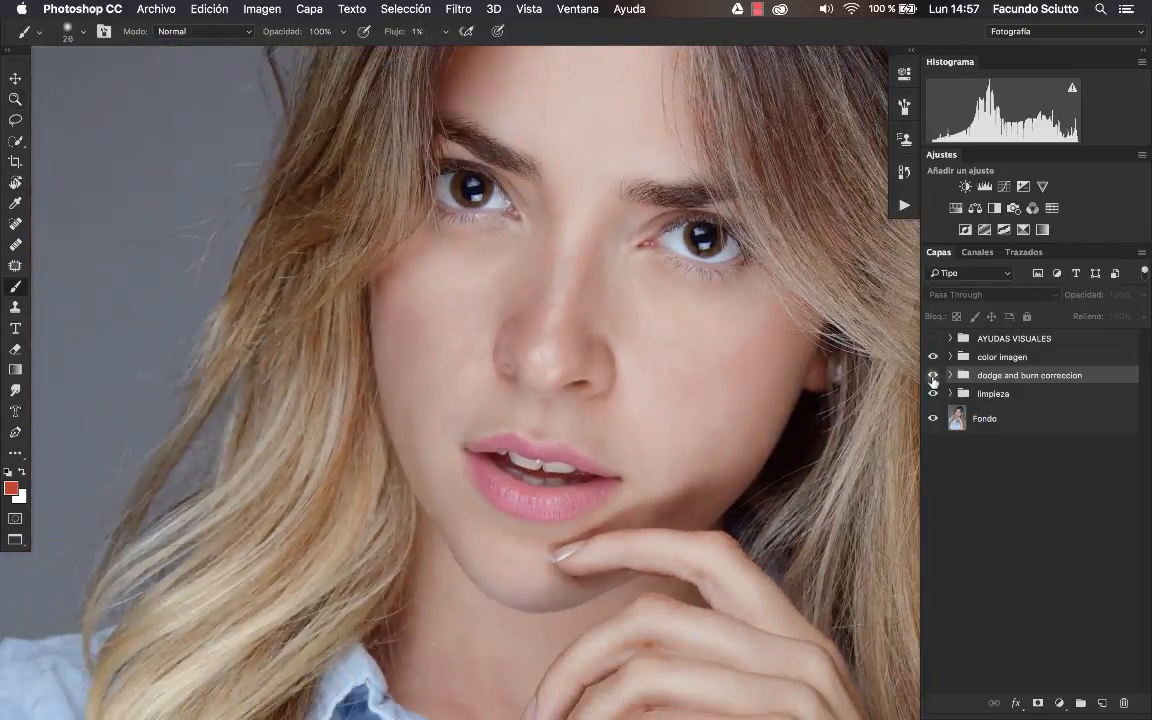
{"action": "left_click", "coordinate": [933, 377]}
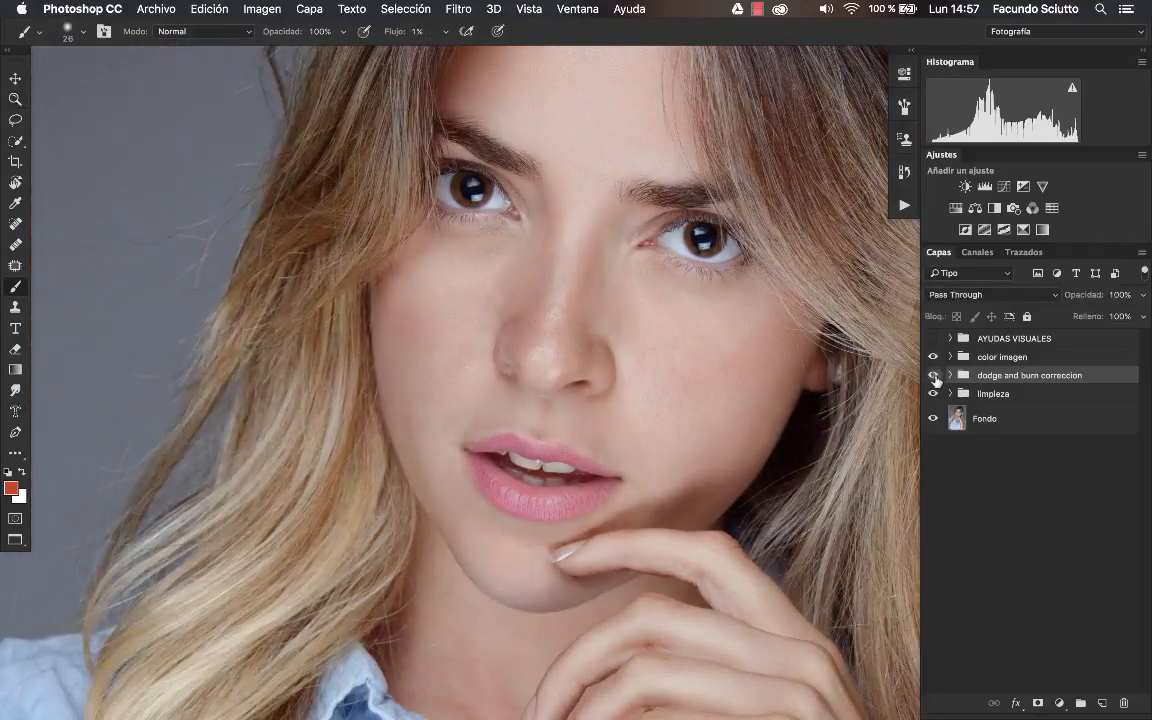
{"action": "key", "text": "z"}
{"action": "left_click_drag", "start_coordinate": [730, 376], "coordinate": [727, 375]}
{"action": "key", "text": "b"}
{"action": "left_click", "coordinate": [932, 376]}
{"action": "left_click", "coordinate": [932, 376]}
{"action": "left_click", "coordinate": [932, 376]}
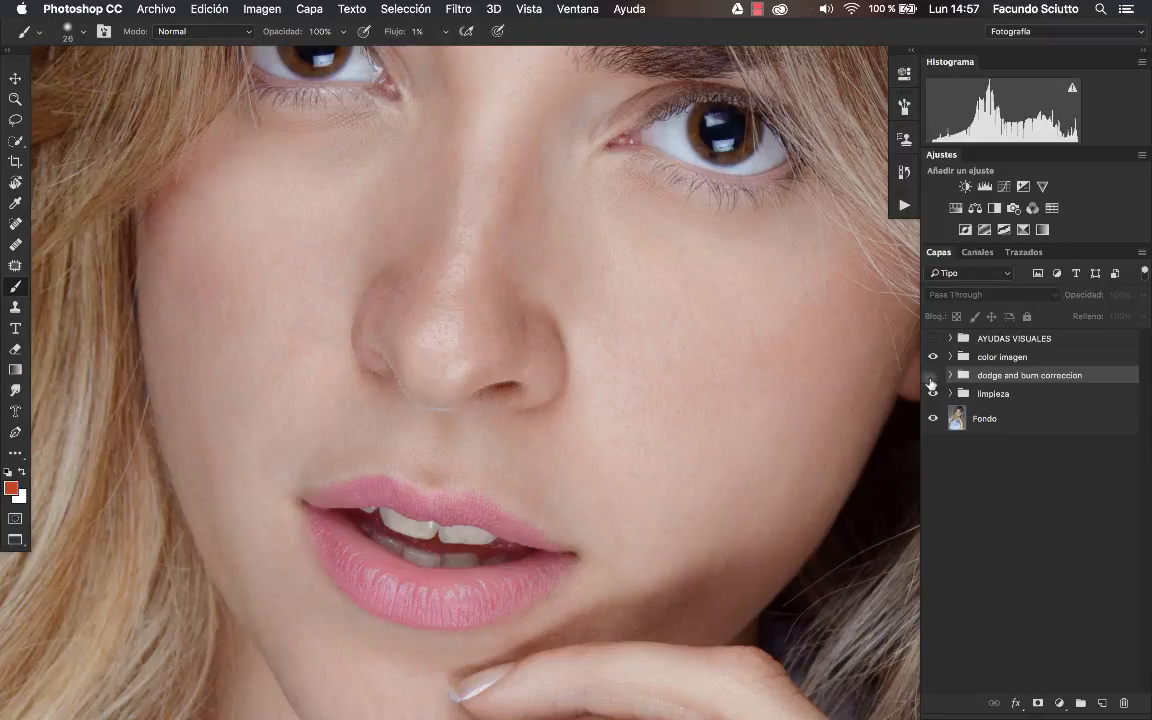
{"action": "left_click", "coordinate": [932, 377]}
{"action": "left_click", "coordinate": [932, 376]}
{"action": "left_click", "coordinate": [932, 377]}
{"action": "key", "text": "z"}
{"action": "left_click_drag", "start_coordinate": [691, 362], "coordinate": [627, 373]}
{"action": "key", "text": "b"}
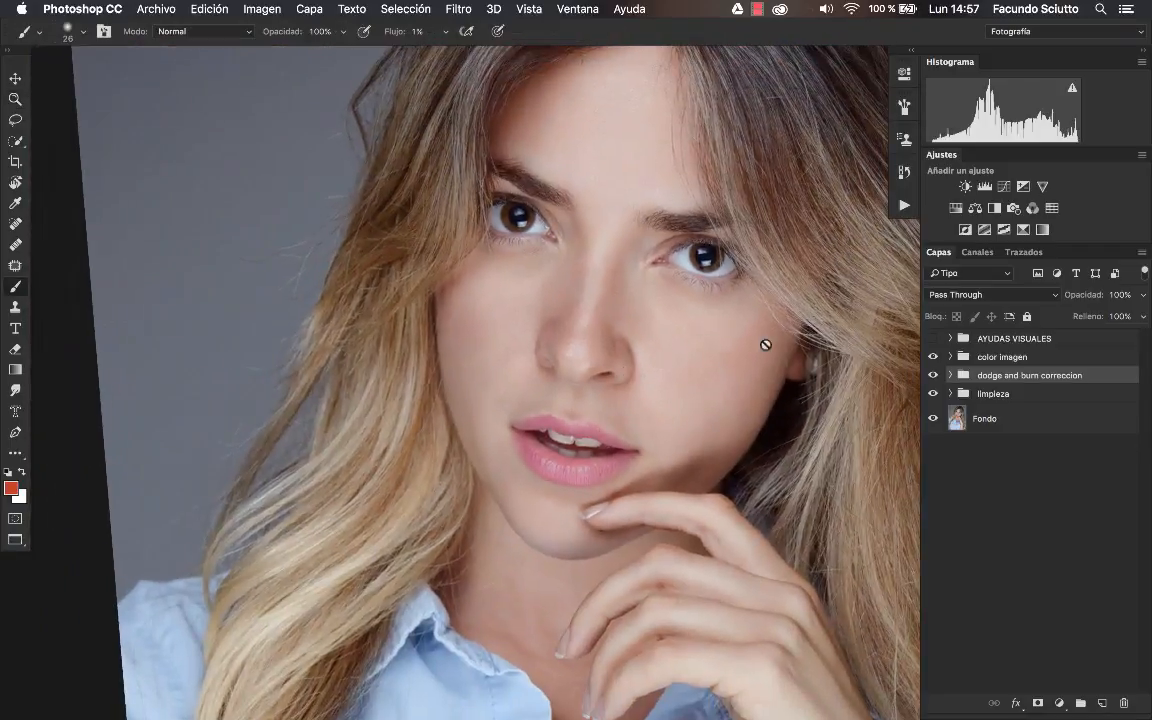
Show the AYUDAS VISUALES group, expand the dodge and burn correccion group and select the sombras layer's mask.
{"action": "left_click", "coordinate": [932, 338]}
{"action": "left_click", "coordinate": [950, 376]}
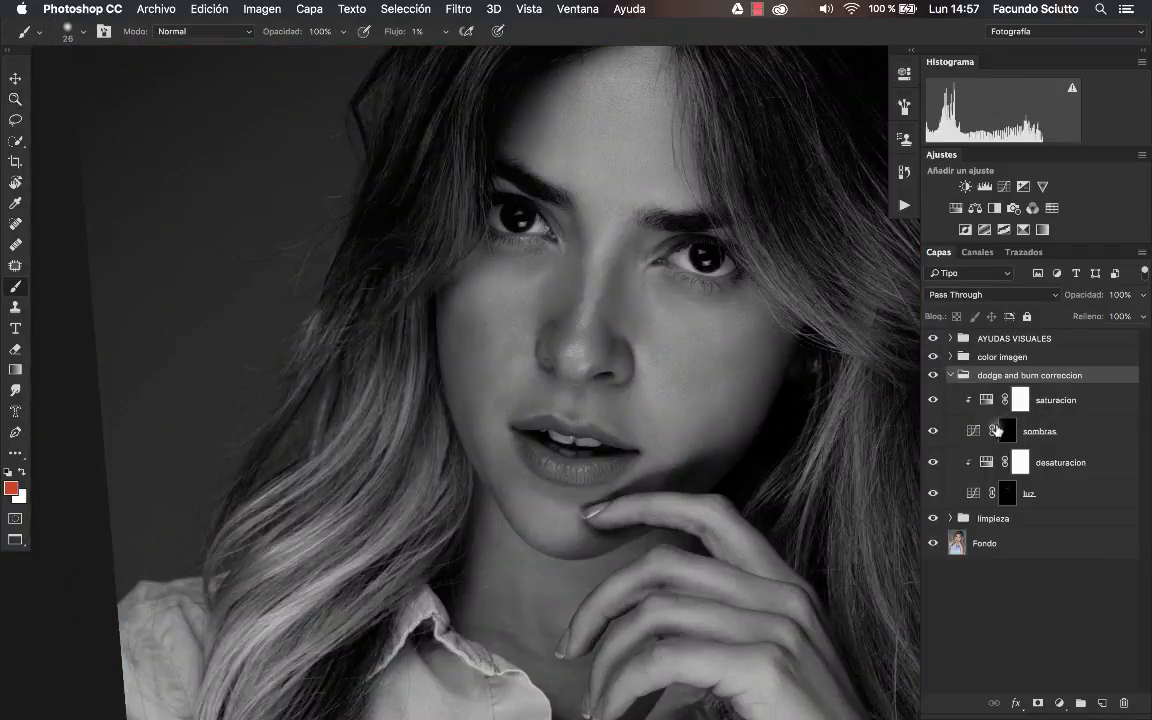
{"action": "key", "text": "z"}
{"action": "left_click_drag", "start_coordinate": [605, 277], "coordinate": [663, 257]}
{"action": "key", "text": "b"}
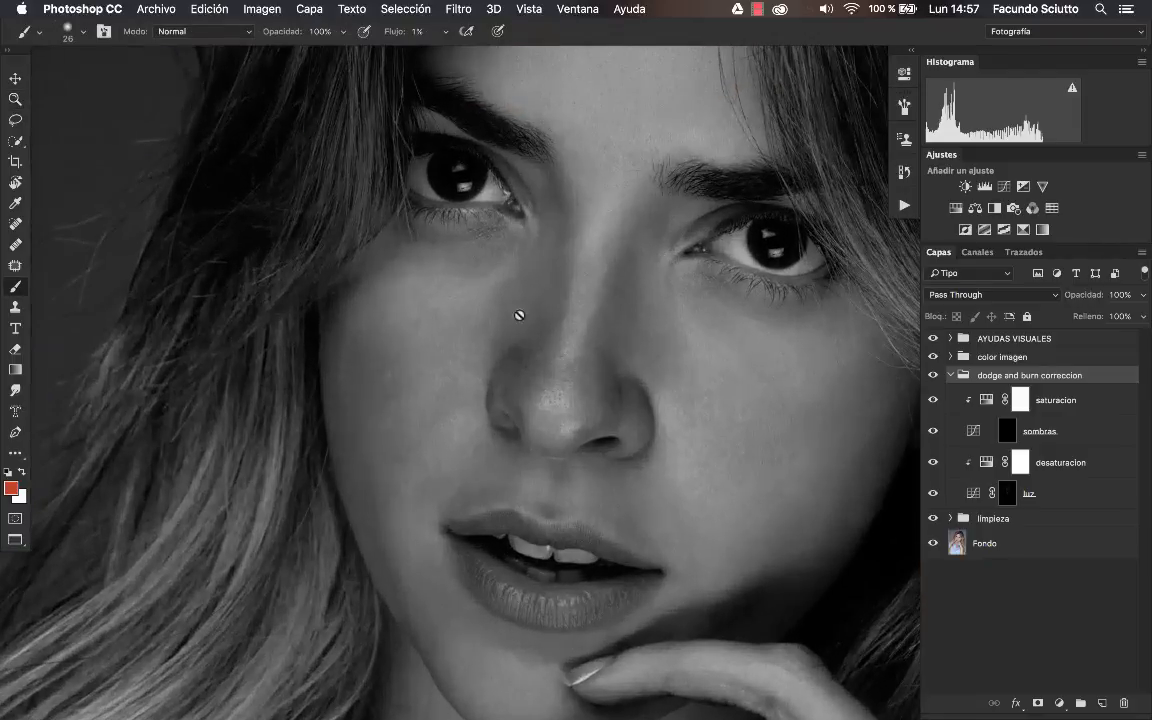
{"action": "left_click", "coordinate": [1007, 430]}
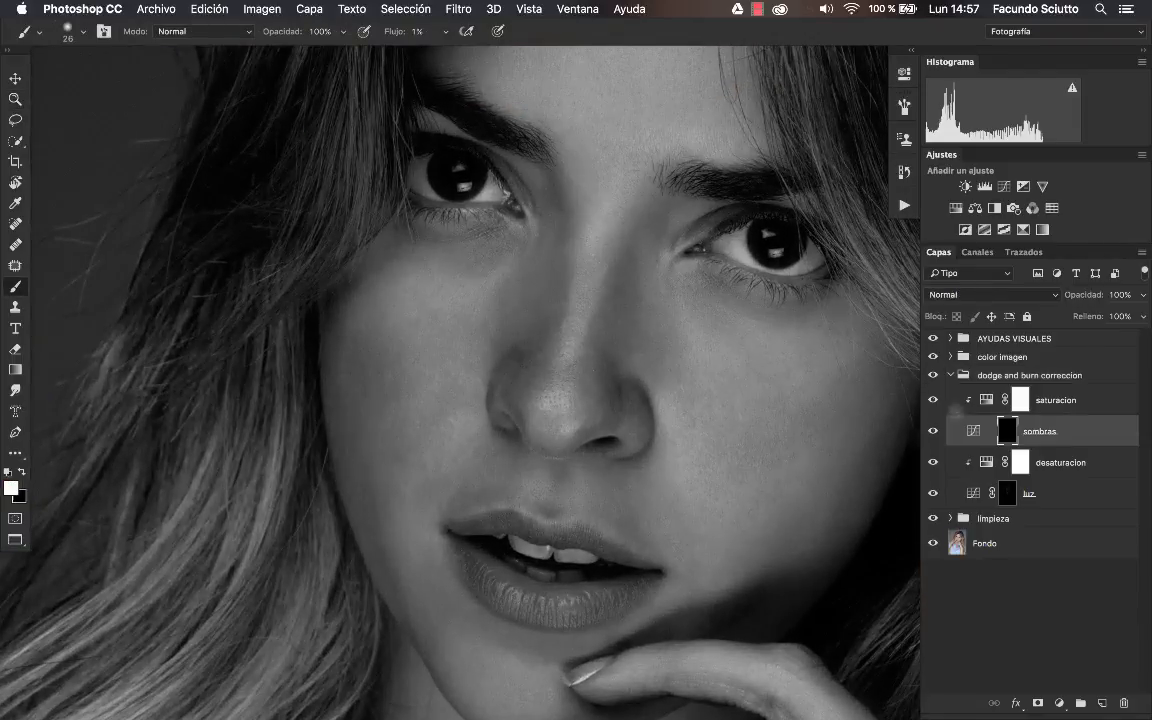
Darken the bright patches on the cheek and beside the nose on the sombras mask, reducing the brush to 13 px.
{"action": "left_click_drag", "start_coordinate": [498, 290], "coordinate": [483, 327]}
{"action": "mouse_move", "coordinate": [538, 357]}
{"action": "left_mouse_down"}
{"action": "mouse_move", "coordinate": [499, 386]}
{"action": "mouse_move", "coordinate": [508, 372]}
{"action": "mouse_move", "coordinate": [457, 332]}
{"action": "mouse_move", "coordinate": [447, 354]}
{"action": "mouse_move", "coordinate": [477, 331]}
{"action": "left_mouse_up"}
{"action": "key", "text": "bracketleft"}
{"action": "mouse_move", "coordinate": [497, 322]}
{"action": "left_mouse_down"}
{"action": "mouse_move", "coordinate": [496, 296]}
{"action": "mouse_move", "coordinate": [498, 319]}
{"action": "mouse_move", "coordinate": [499, 309]}
{"action": "mouse_move", "coordinate": [456, 352]}
{"action": "mouse_move", "coordinate": [478, 348]}
{"action": "mouse_move", "coordinate": [447, 360]}
{"action": "mouse_move", "coordinate": [456, 330]}
{"action": "mouse_move", "coordinate": [475, 339]}
{"action": "mouse_move", "coordinate": [475, 318]}
{"action": "mouse_move", "coordinate": [490, 326]}
{"action": "mouse_move", "coordinate": [509, 268]}
{"action": "mouse_move", "coordinate": [486, 284]}
{"action": "mouse_move", "coordinate": [508, 274]}
{"action": "mouse_move", "coordinate": [563, 290]}
{"action": "mouse_move", "coordinate": [562, 252]}
{"action": "mouse_move", "coordinate": [575, 246]}
{"action": "mouse_move", "coordinate": [565, 257]}
{"action": "mouse_move", "coordinate": [554, 231]}
{"action": "mouse_move", "coordinate": [513, 319]}
{"action": "mouse_move", "coordinate": [507, 299]}
{"action": "mouse_move", "coordinate": [446, 301]}
{"action": "mouse_move", "coordinate": [432, 391]}
{"action": "mouse_move", "coordinate": [454, 421]}
{"action": "mouse_move", "coordinate": [507, 404]}
{"action": "left_mouse_up"}
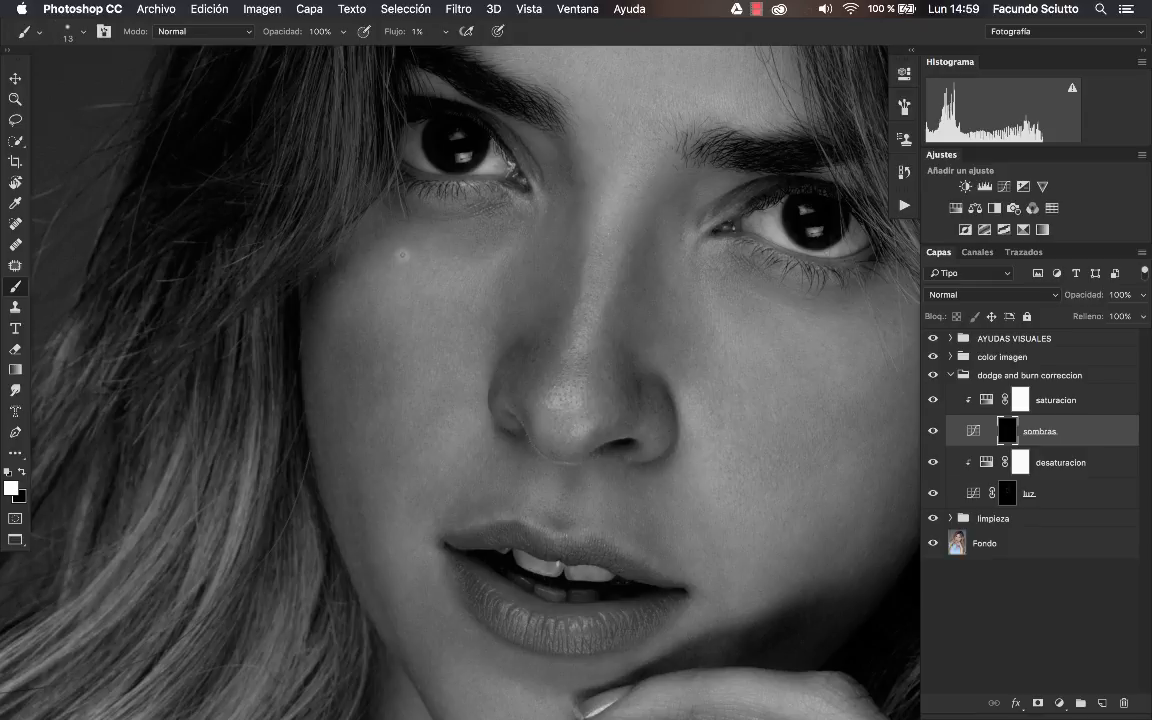
Toggle the sombras layer's visibility to compare the face with and without the darkening.
{"action": "key", "text": "z"}
{"action": "left_click", "coordinate": [617, 368], "text": "alt"}
{"action": "left_click", "coordinate": [570, 378]}
{"action": "left_click", "coordinate": [934, 434]}
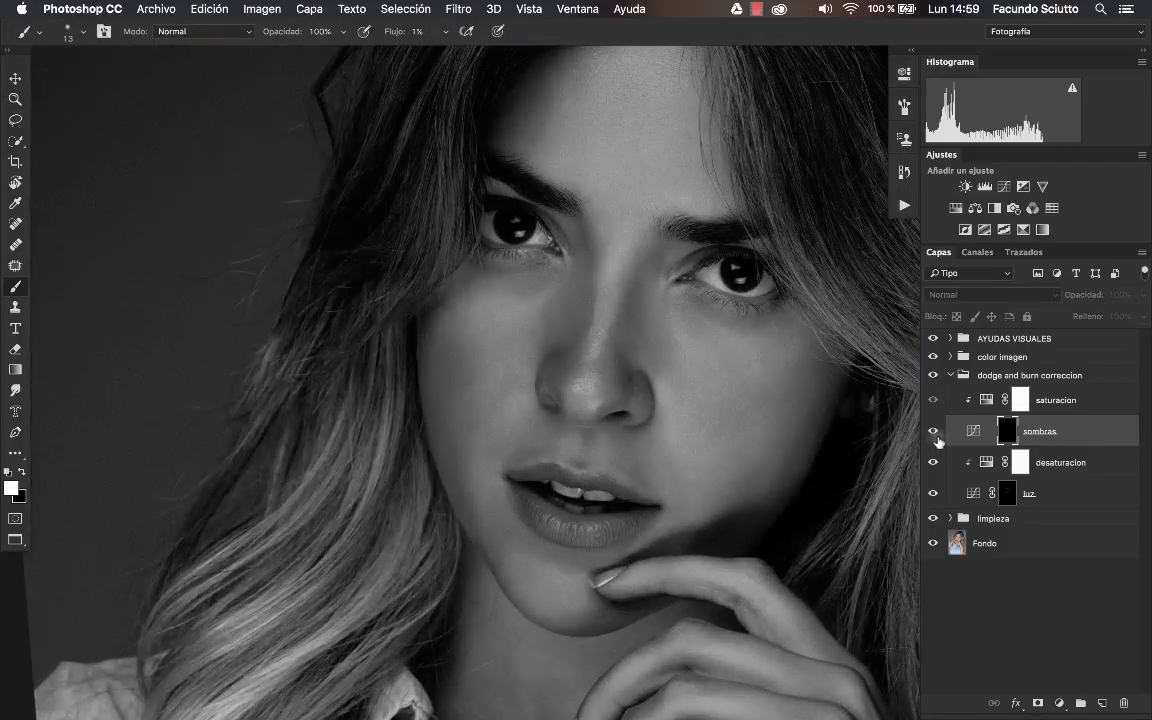
{"action": "left_click", "coordinate": [934, 433]}
Darken the bright areas along the nose bridge and up to the inner eyebrow, reducing the brush from 13 to 10 px.
{"action": "key", "text": "z"}
{"action": "left_click", "coordinate": [617, 293]}
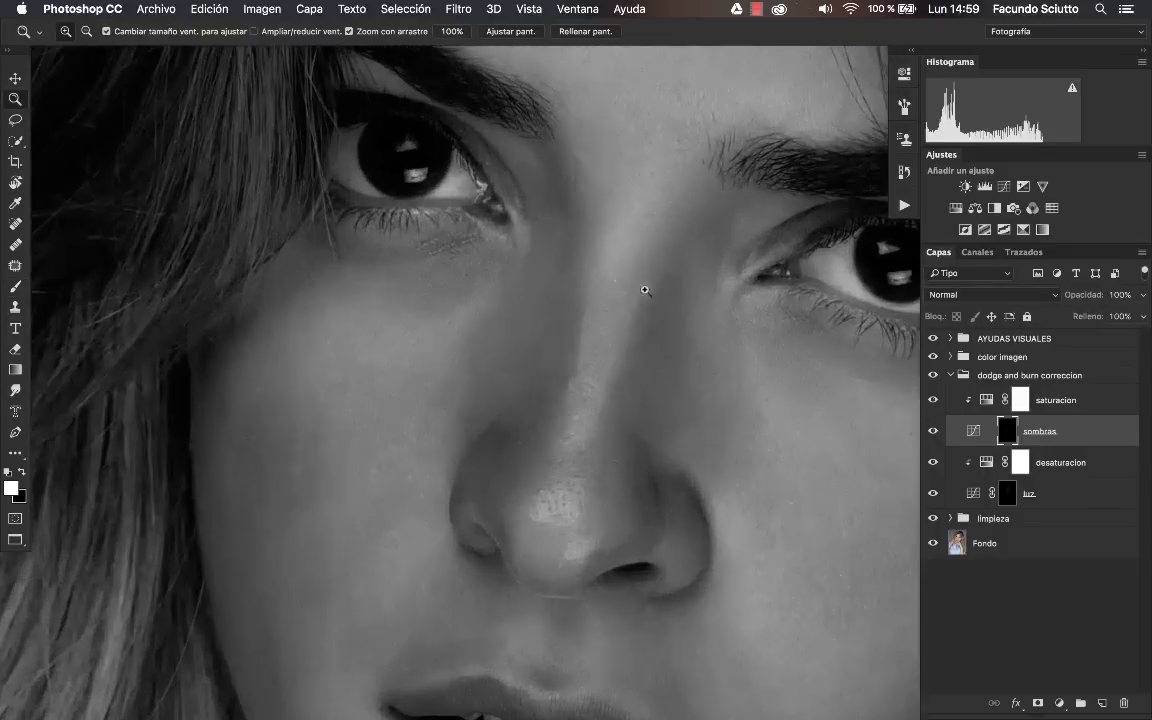
{"action": "key", "text": "b"}
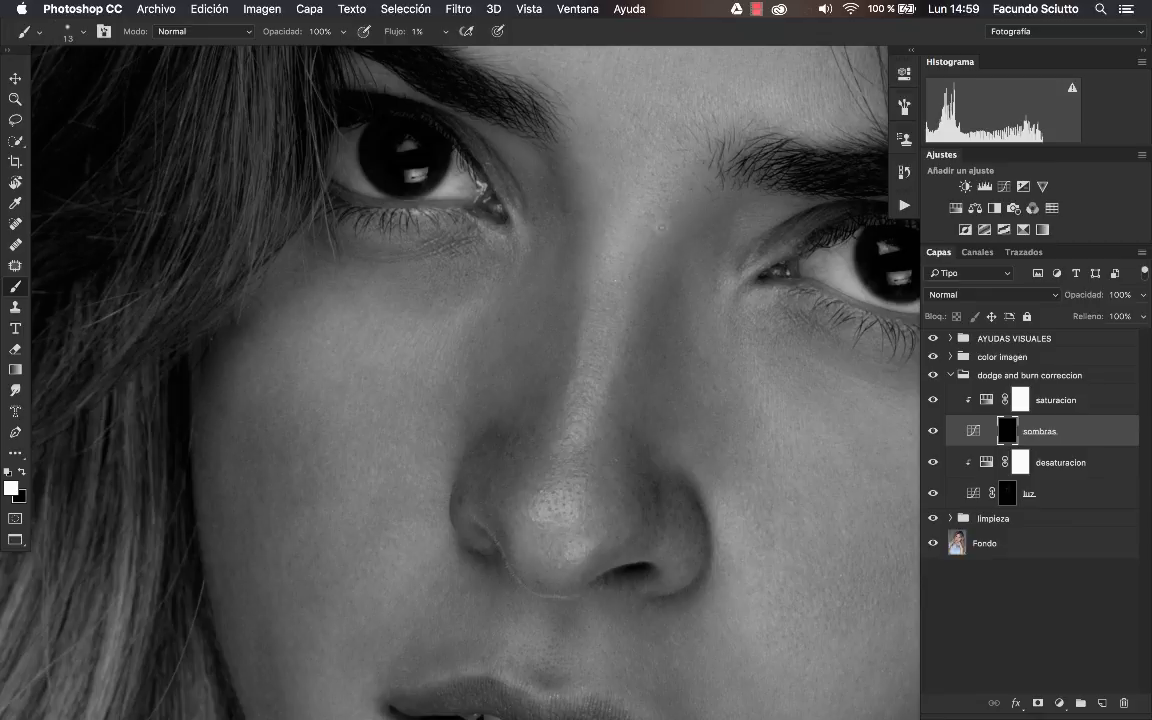
{"action": "left_click_drag", "start_coordinate": [653, 225], "coordinate": [706, 222]}
{"action": "mouse_move", "coordinate": [669, 329]}
{"action": "left_mouse_down"}
{"action": "mouse_move", "coordinate": [594, 334]}
{"action": "mouse_move", "coordinate": [560, 352]}
{"action": "mouse_move", "coordinate": [704, 365]}
{"action": "mouse_move", "coordinate": [671, 257]}
{"action": "left_mouse_up"}
{"action": "left_click_drag", "start_coordinate": [621, 307], "coordinate": [589, 384]}
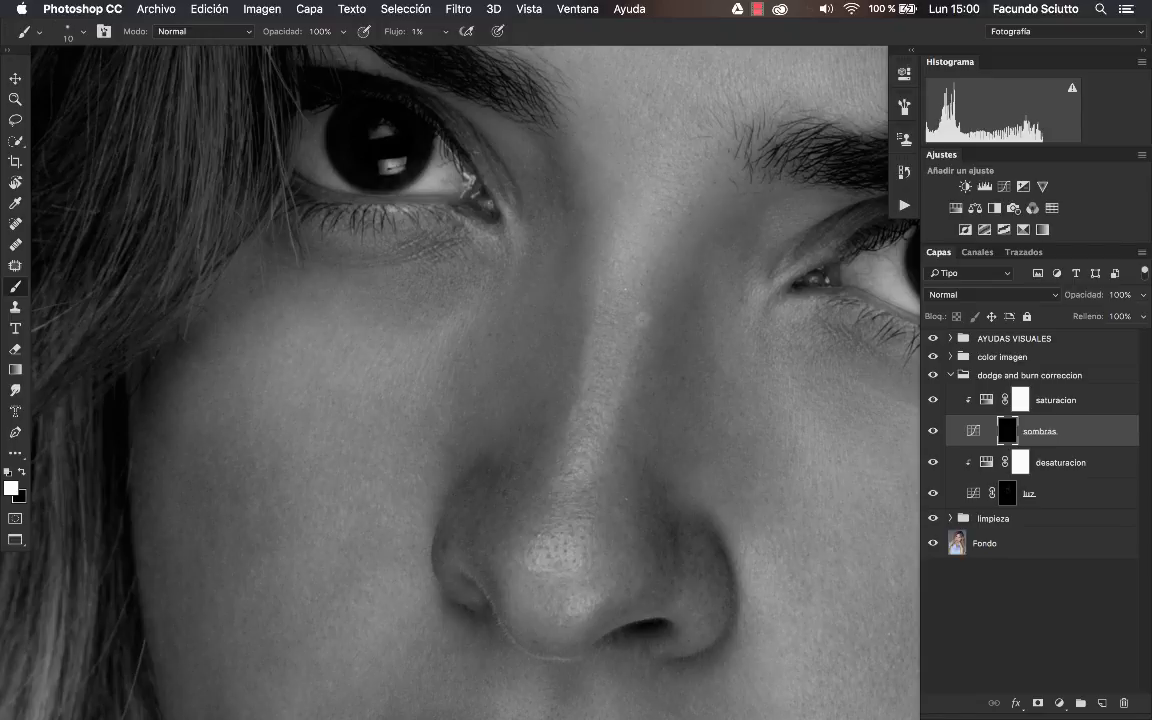
{"action": "mouse_move", "coordinate": [648, 390]}
{"action": "left_mouse_down"}
{"action": "mouse_move", "coordinate": [573, 419]}
{"action": "mouse_move", "coordinate": [663, 366]}
{"action": "mouse_move", "coordinate": [640, 369]}
{"action": "left_mouse_up"}
Lighten the side of the nose on the luz mask and darken nose highlights on the sombras mask with a 7 px brush.
{"action": "left_click", "coordinate": [1060, 493]}
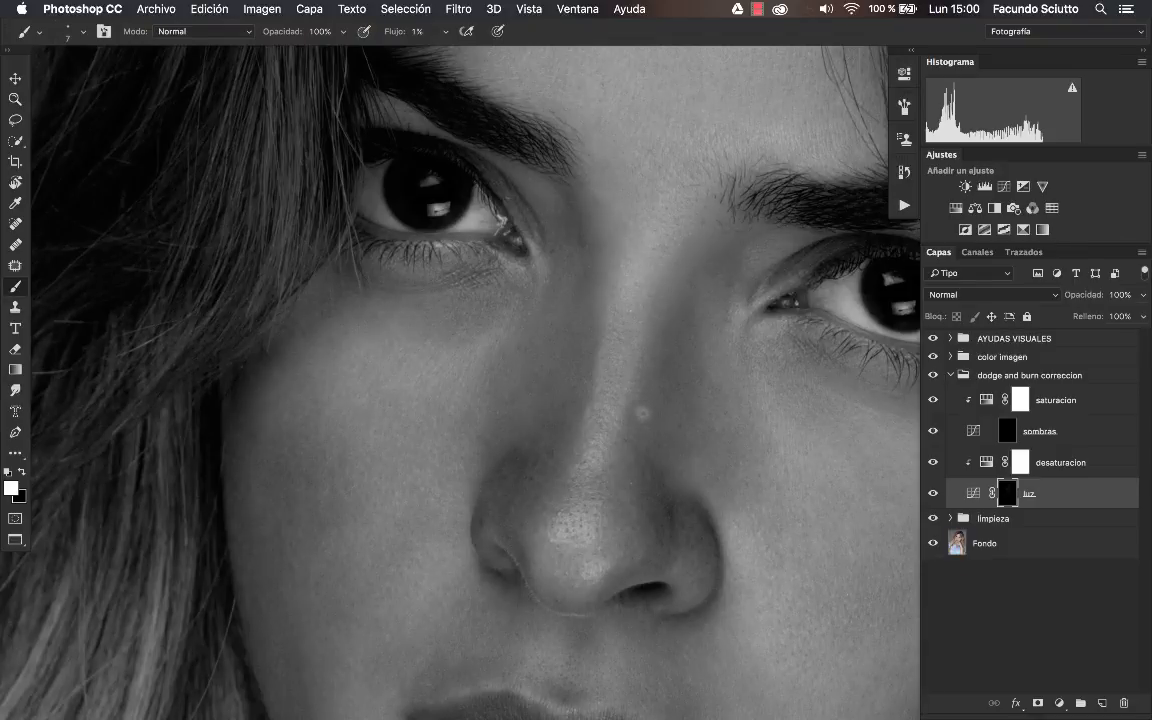
{"action": "mouse_move", "coordinate": [562, 386]}
{"action": "left_mouse_down"}
{"action": "mouse_move", "coordinate": [540, 386]}
{"action": "mouse_move", "coordinate": [555, 386]}
{"action": "left_mouse_up"}
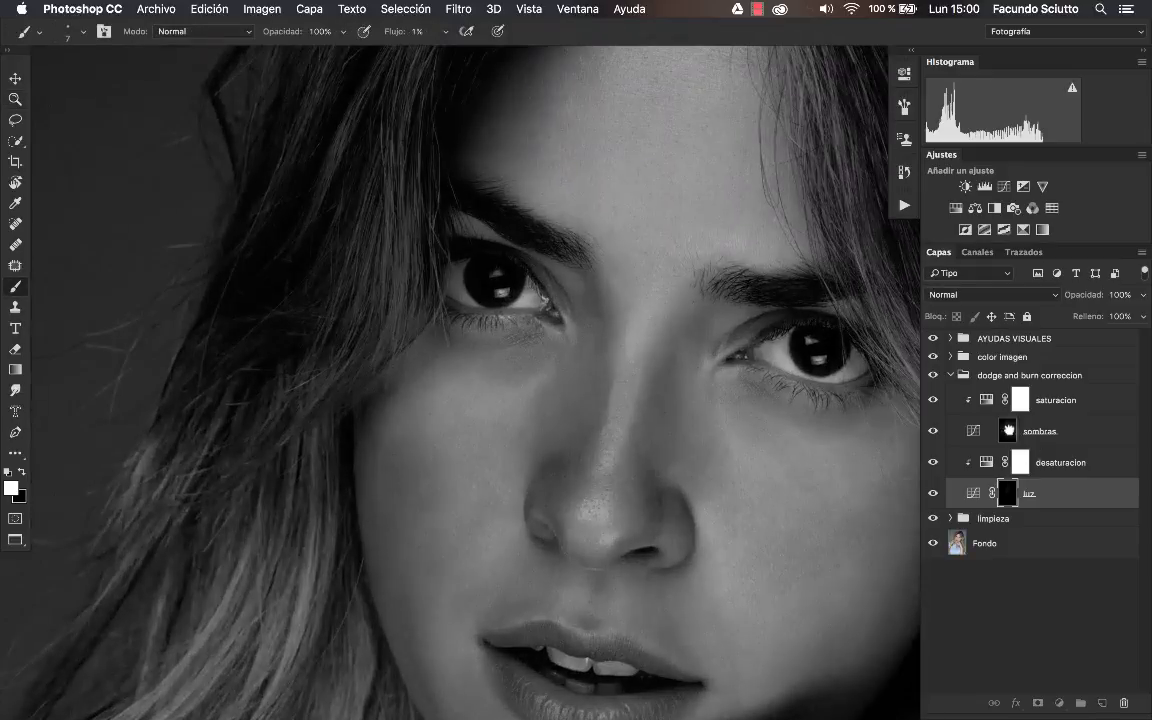
{"action": "key", "text": "alt+]"}
{"action": "key", "text": "alt+]"}
{"action": "left_click", "coordinate": [650, 483]}
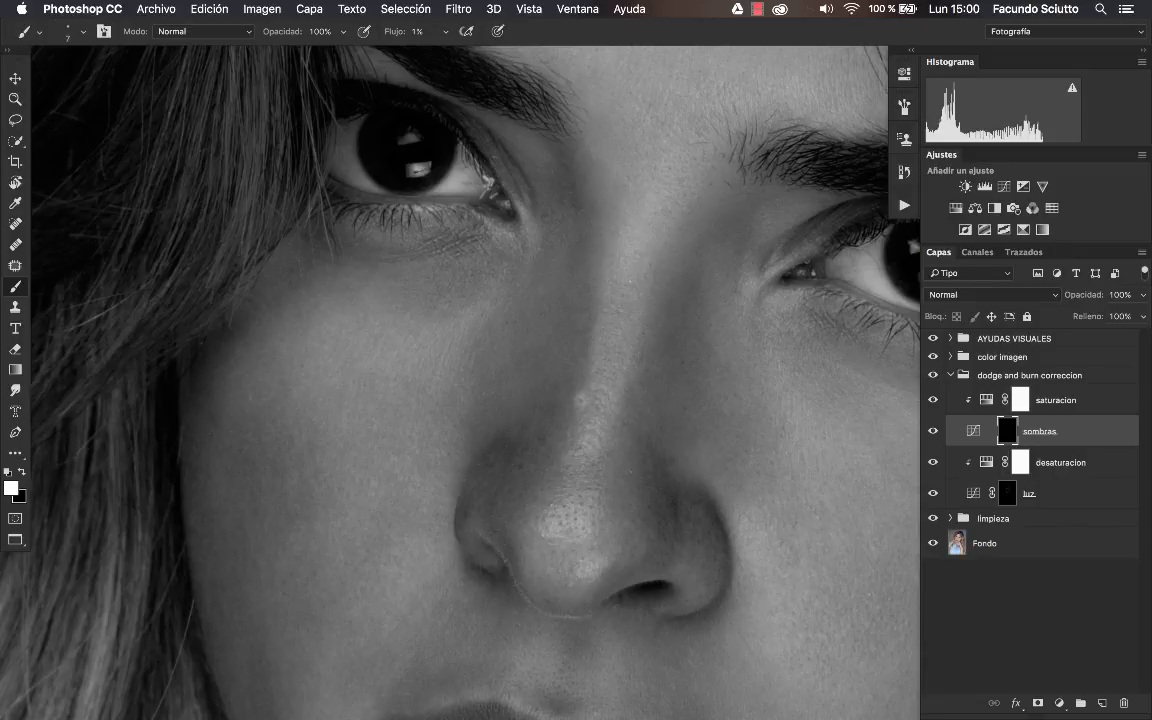
Lighten the dark patches around the nostril, nose and cheek on the luz layer's mask with a 7 px brush.
{"action": "left_click", "coordinate": [1007, 493]}
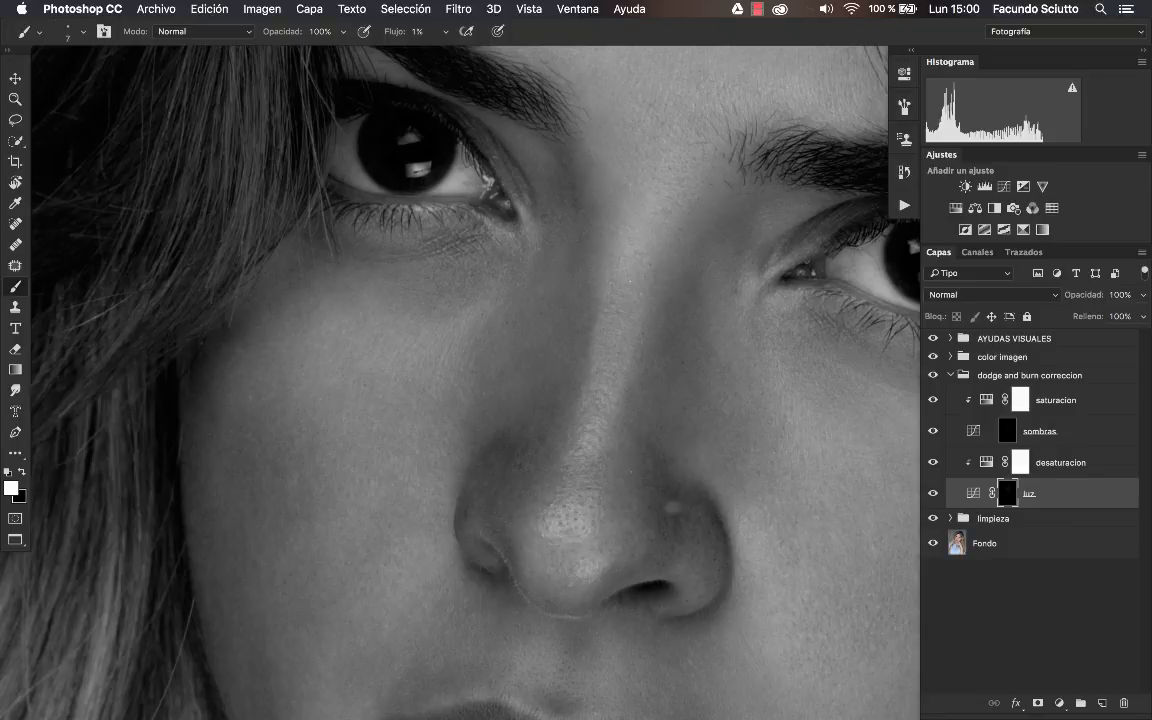
{"action": "left_click_drag", "start_coordinate": [693, 535], "coordinate": [550, 555]}
{"action": "left_click_drag", "start_coordinate": [640, 560], "coordinate": [538, 312]}
{"action": "left_click_drag", "start_coordinate": [615, 313], "coordinate": [657, 431]}
{"action": "left_click", "coordinate": [657, 431]}
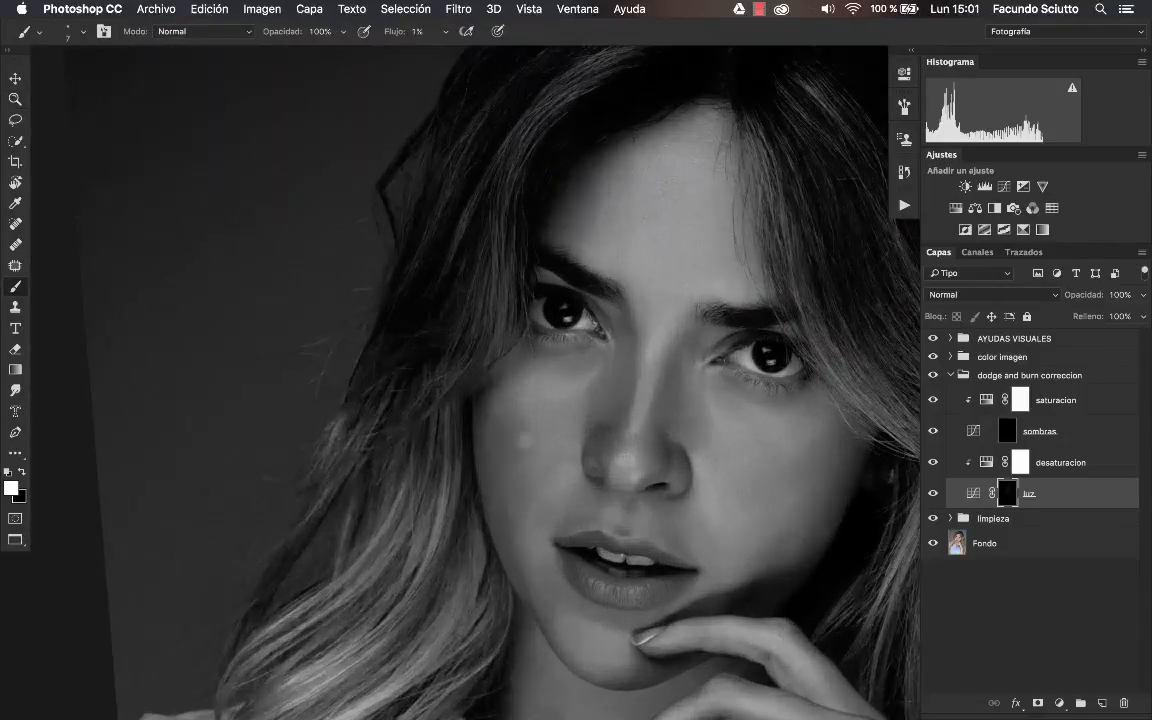
{"action": "mouse_move", "coordinate": [566, 476]}
{"action": "left_mouse_down"}
{"action": "mouse_move", "coordinate": [669, 368]}
{"action": "mouse_move", "coordinate": [658, 440]}
{"action": "mouse_move", "coordinate": [650, 311]}
{"action": "mouse_move", "coordinate": [626, 311]}
{"action": "left_mouse_up"}
{"action": "left_click", "coordinate": [626, 311]}
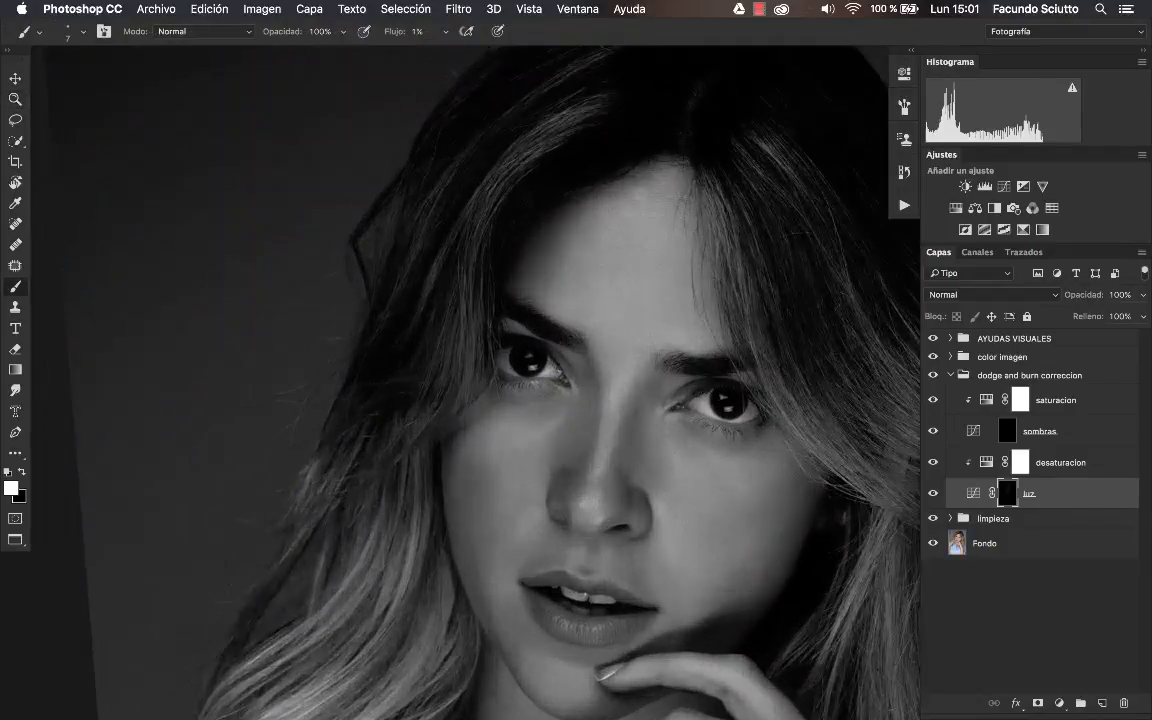
{"action": "left_click", "coordinate": [648, 219]}
Darken the bright patches across the upper forehead near the hairline on the sombras mask, enlarging the brush from 7 to 12 px.
{"action": "left_click", "coordinate": [1010, 432]}
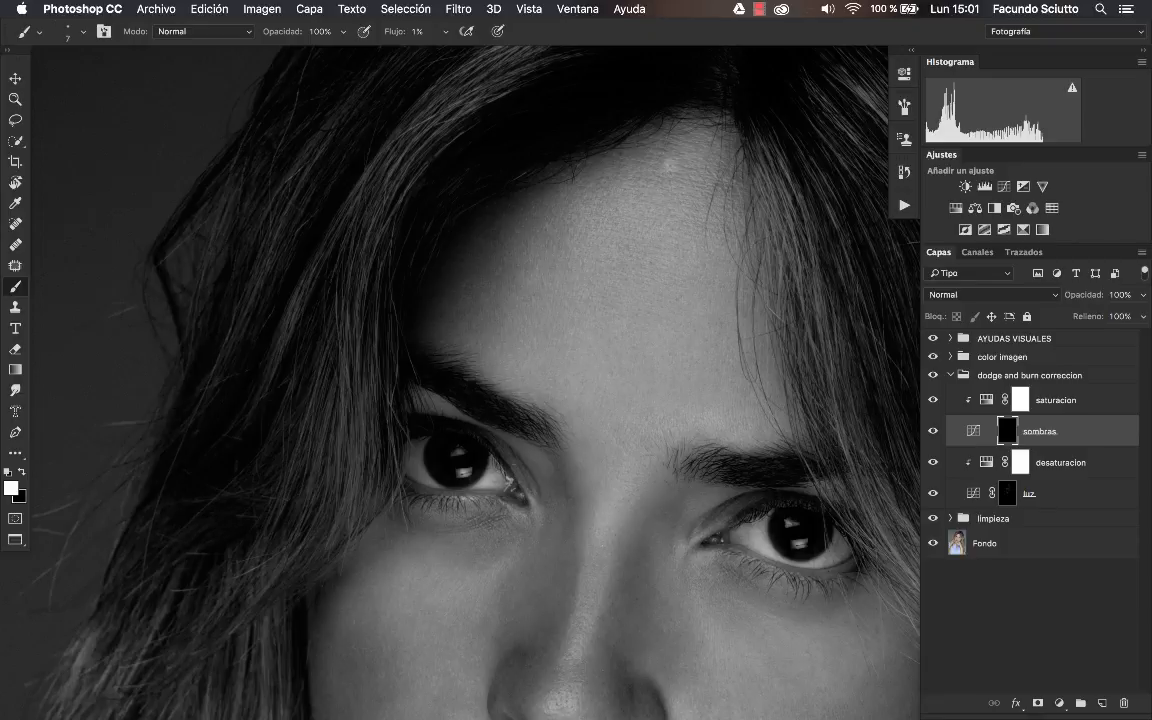
{"action": "key", "text": "z"}
{"action": "mouse_move", "coordinate": [673, 258]}
{"action": "left_mouse_down"}
{"action": "mouse_move", "coordinate": [579, 275]}
{"action": "mouse_move", "coordinate": [660, 280]}
{"action": "left_mouse_up"}
{"action": "key", "text": "b"}
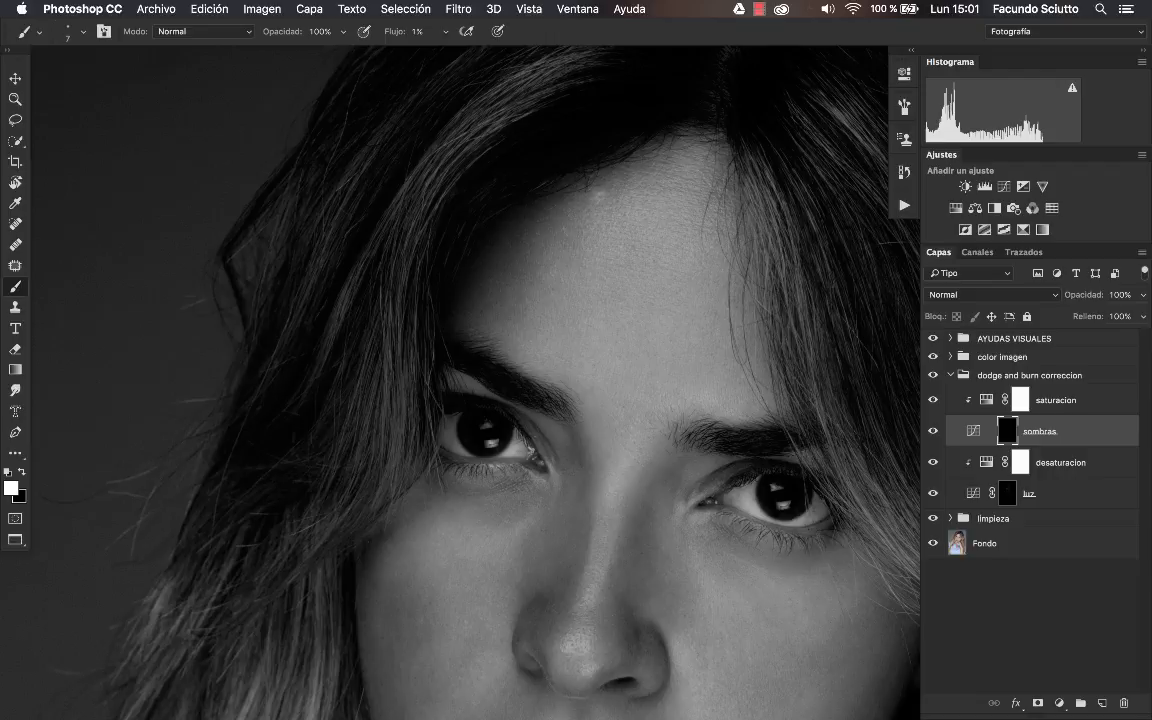
{"action": "mouse_move", "coordinate": [535, 190]}
{"action": "left_mouse_down"}
{"action": "mouse_move", "coordinate": [710, 193]}
{"action": "mouse_move", "coordinate": [750, 140]}
{"action": "left_mouse_up"}
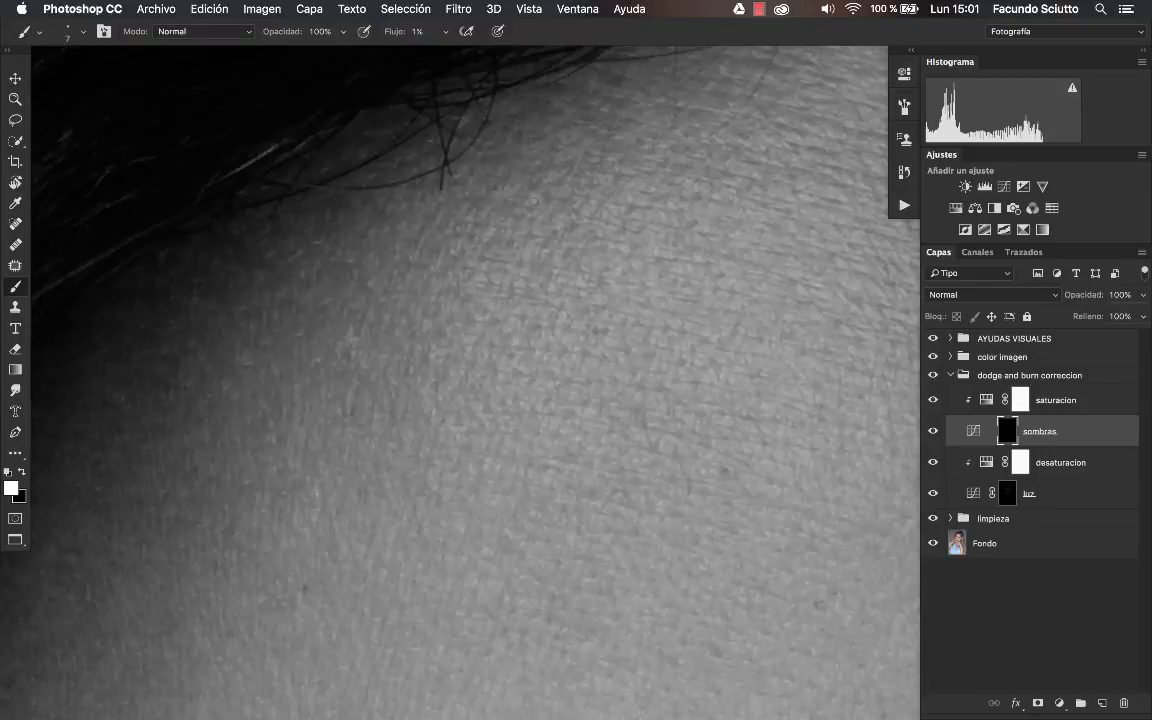
{"action": "mouse_move", "coordinate": [500, 233]}
{"action": "left_mouse_down"}
{"action": "mouse_move", "coordinate": [470, 298]}
{"action": "mouse_move", "coordinate": [596, 313]}
{"action": "mouse_move", "coordinate": [588, 333]}
{"action": "left_mouse_up"}
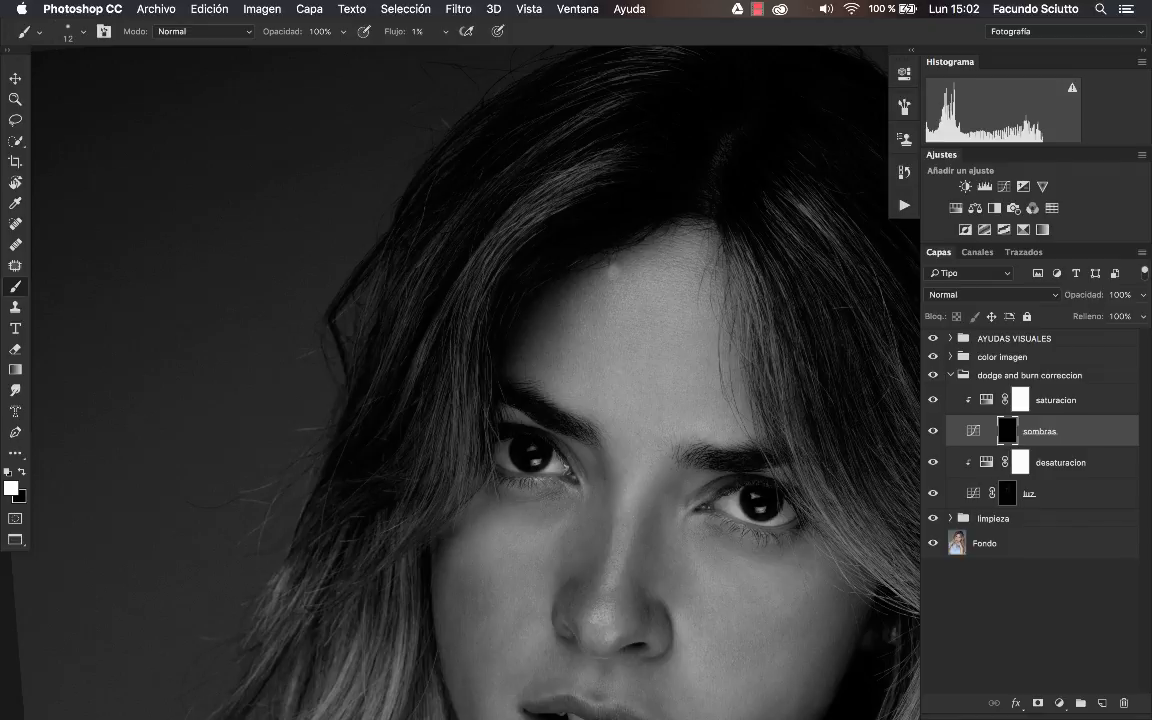
{"action": "mouse_move", "coordinate": [645, 250]}
{"action": "left_mouse_down"}
{"action": "mouse_move", "coordinate": [582, 216]}
{"action": "mouse_move", "coordinate": [566, 225]}
{"action": "mouse_move", "coordinate": [610, 235]}
{"action": "mouse_move", "coordinate": [637, 213]}
{"action": "mouse_move", "coordinate": [632, 223]}
{"action": "left_mouse_up"}
{"action": "left_click_drag", "start_coordinate": [632, 236], "coordinate": [636, 228]}
{"action": "key", "text": "z"}
{"action": "left_click_drag", "start_coordinate": [707, 257], "coordinate": [600, 262]}
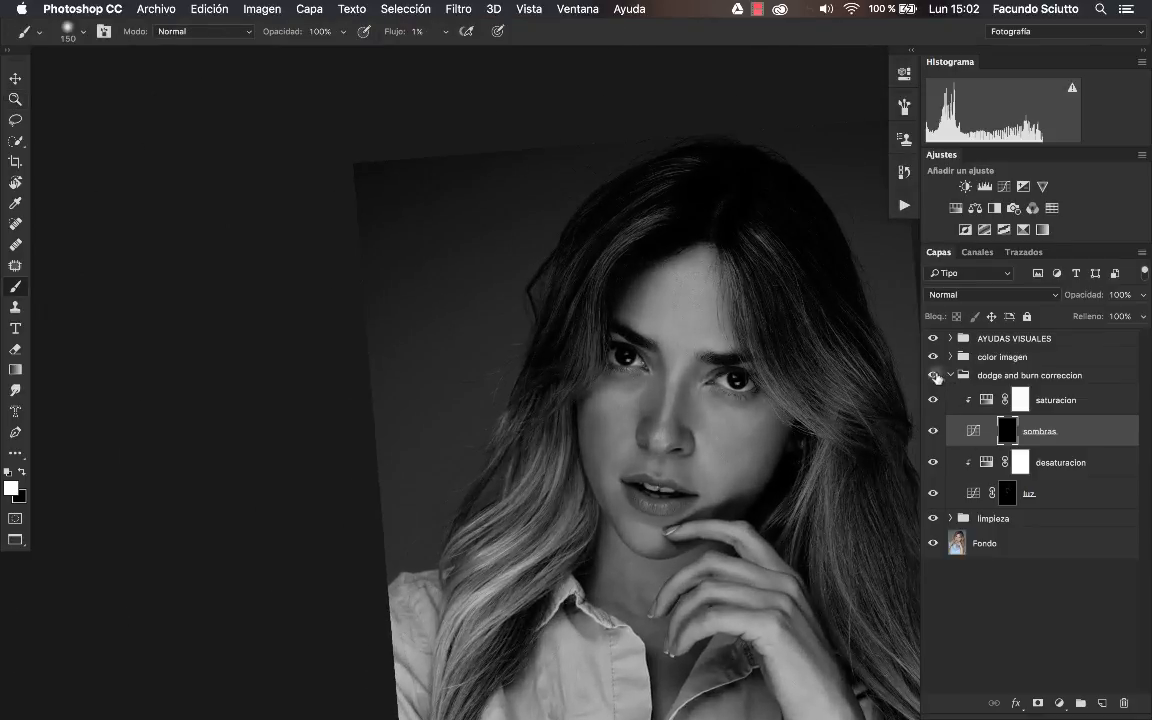
Lighten the dark patches on the cheek beside the hand on the luz layer's mask, reducing the brush from 33 to 16 px.
{"action": "key", "text": "z"}
{"action": "mouse_move", "coordinate": [730, 388]}
{"action": "left_mouse_down"}
{"action": "mouse_move", "coordinate": [800, 372]}
{"action": "mouse_move", "coordinate": [690, 375]}
{"action": "mouse_move", "coordinate": [684, 337]}
{"action": "mouse_move", "coordinate": [697, 376]}
{"action": "mouse_move", "coordinate": [730, 378]}
{"action": "mouse_move", "coordinate": [689, 380]}
{"action": "mouse_move", "coordinate": [695, 329]}
{"action": "left_mouse_up"}
{"action": "key", "text": "z"}
{"action": "left_click", "coordinate": [1004, 493]}
{"action": "key", "text": "z"}
{"action": "key", "text": "z"}
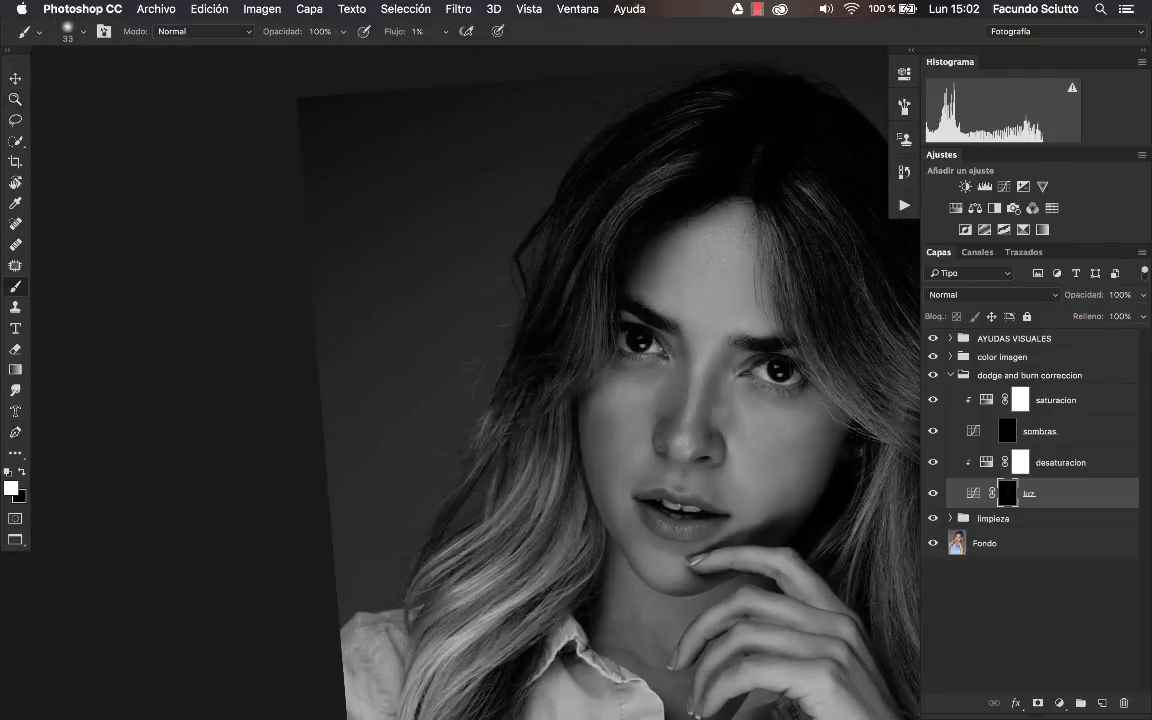
{"action": "left_click_drag", "start_coordinate": [798, 452], "coordinate": [805, 456]}
{"action": "key", "text": "z"}
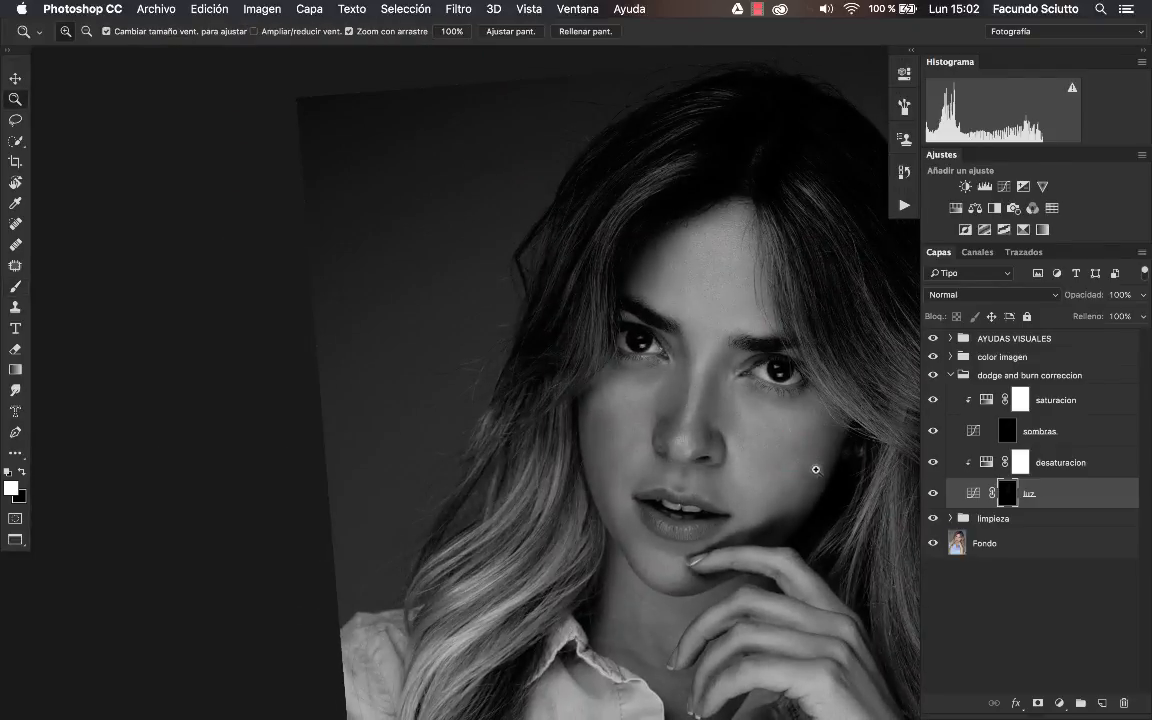
{"action": "left_click", "coordinate": [810, 469]}
{"action": "left_click_drag", "start_coordinate": [776, 447], "coordinate": [712, 460]}
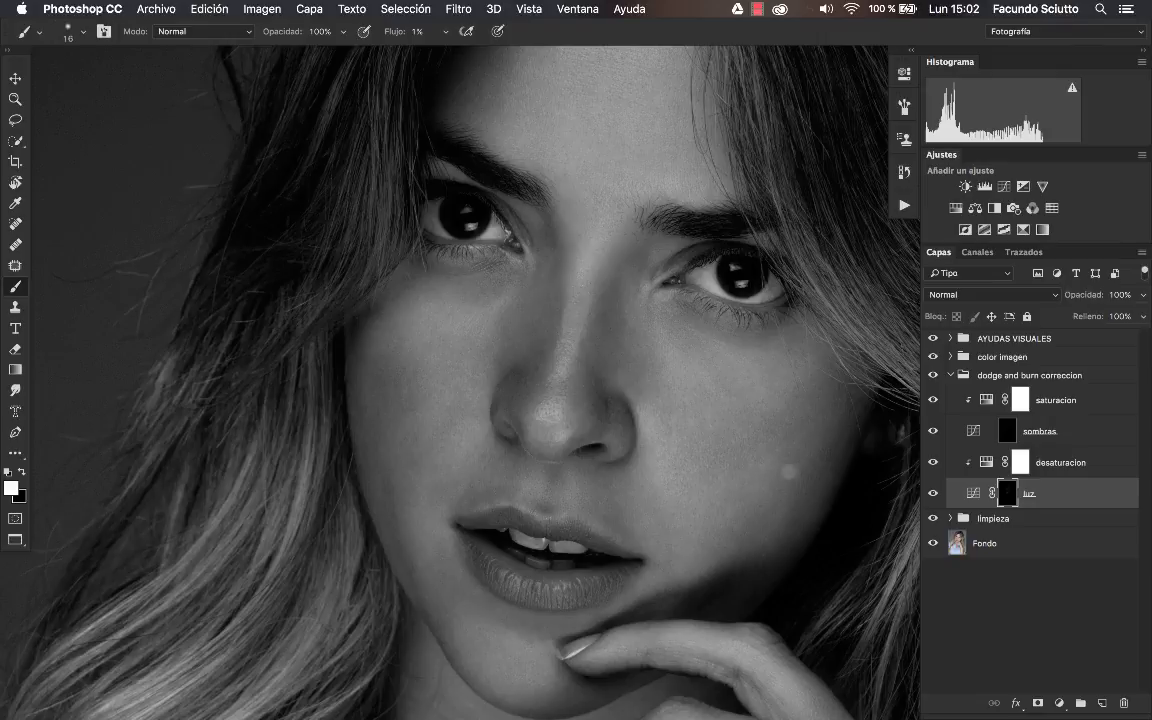
{"action": "key", "text": "z"}
{"action": "left_click", "coordinate": [756, 458]}
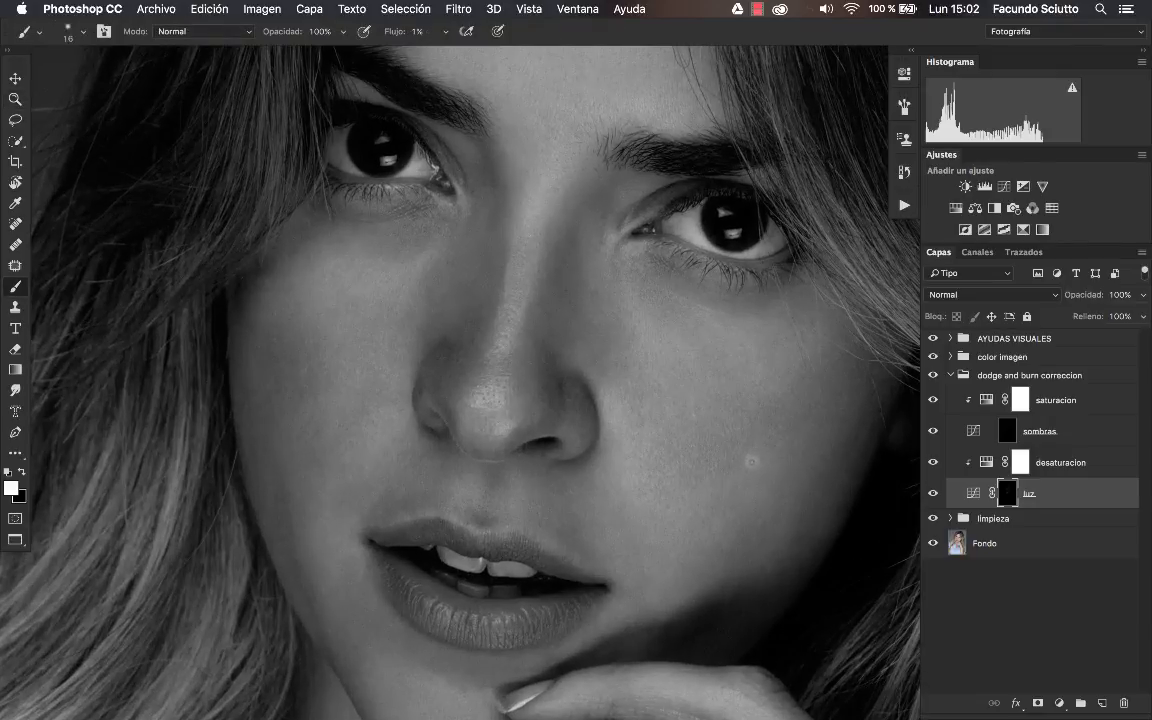
{"action": "left_click_drag", "start_coordinate": [756, 463], "coordinate": [756, 467]}
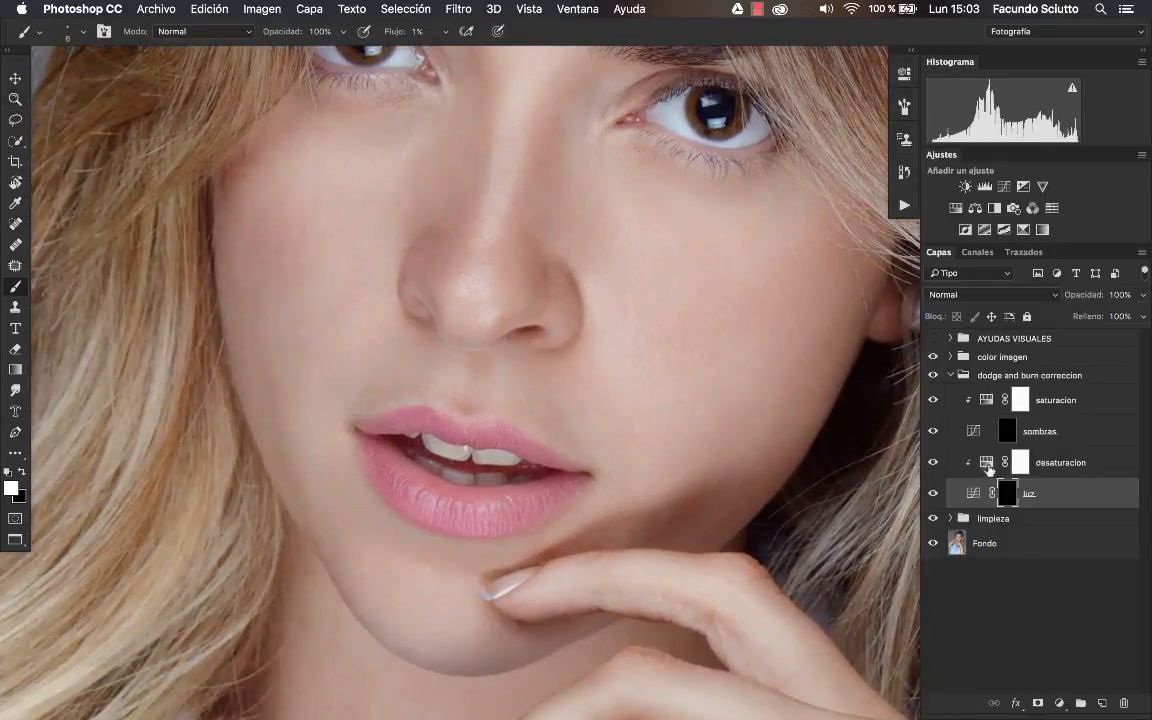
Darken the bright patches along the outer cheek edge toward the ear on the sombras layer's mask, enlarging the brush to 9 px.
{"action": "left_click", "coordinate": [1060, 431]}
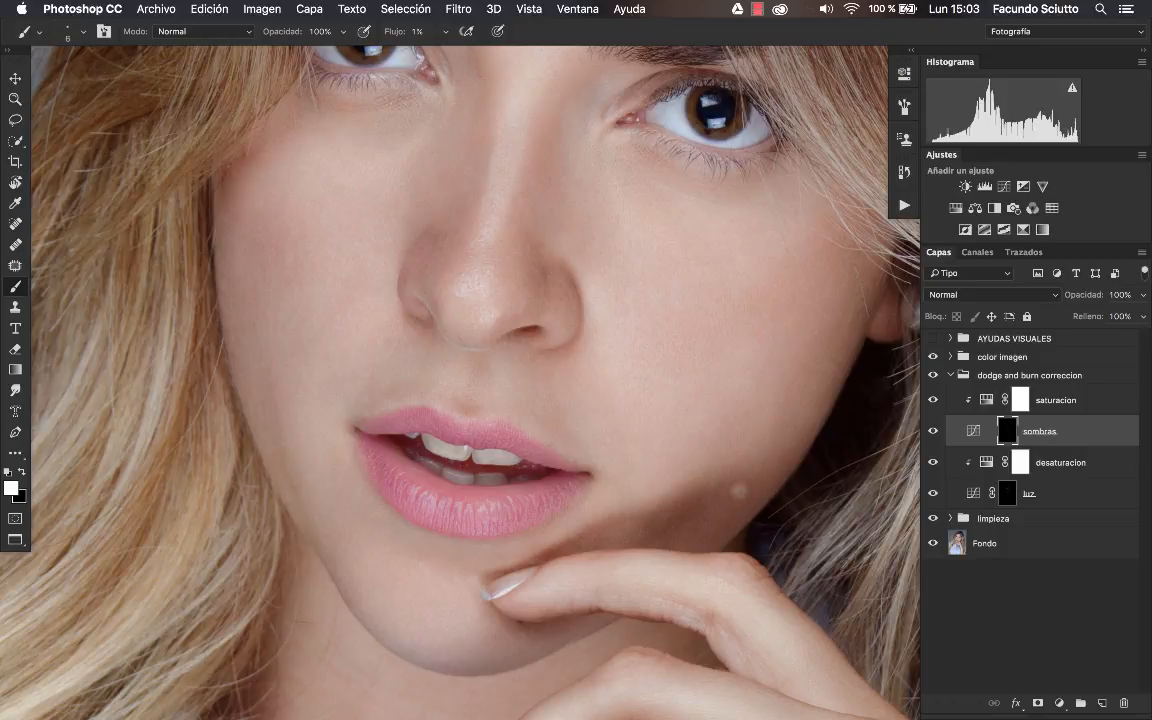
{"action": "key", "text": "z"}
{"action": "mouse_move", "coordinate": [740, 408]}
{"action": "left_mouse_down"}
{"action": "mouse_move", "coordinate": [711, 419]}
{"action": "mouse_move", "coordinate": [723, 411]}
{"action": "left_mouse_up"}
{"action": "key", "text": "b"}
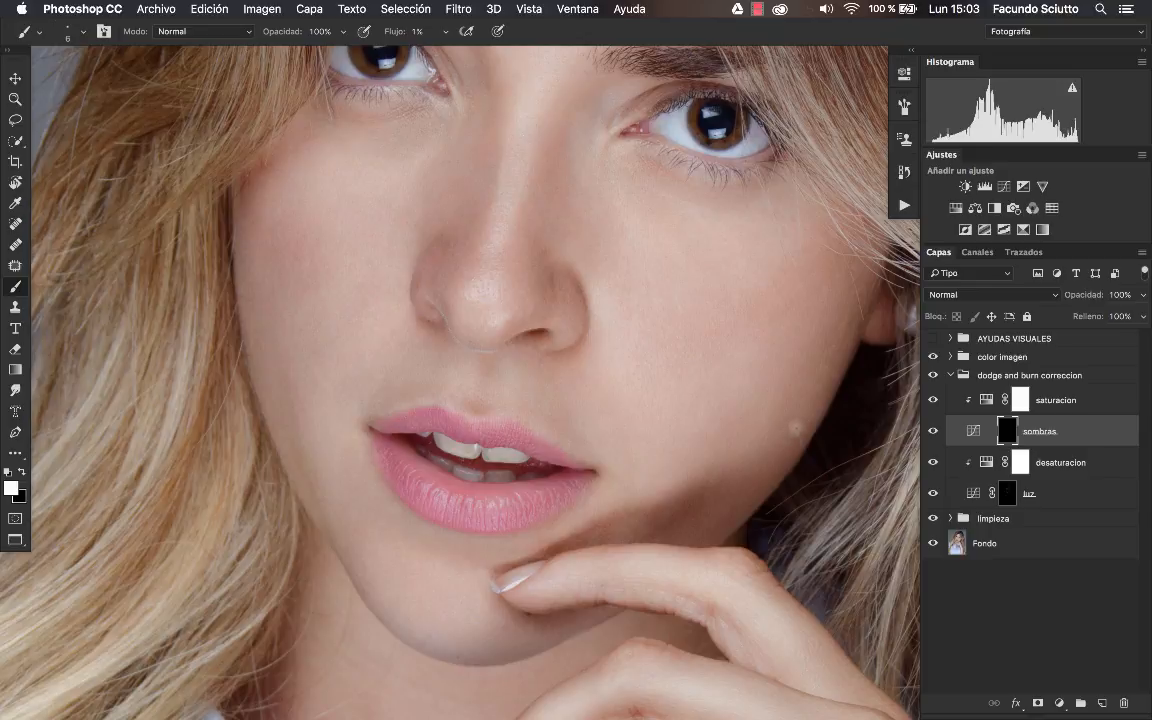
{"action": "mouse_move", "coordinate": [797, 402]}
{"action": "left_mouse_down"}
{"action": "mouse_move", "coordinate": [740, 398]}
{"action": "mouse_move", "coordinate": [875, 337]}
{"action": "left_mouse_up"}
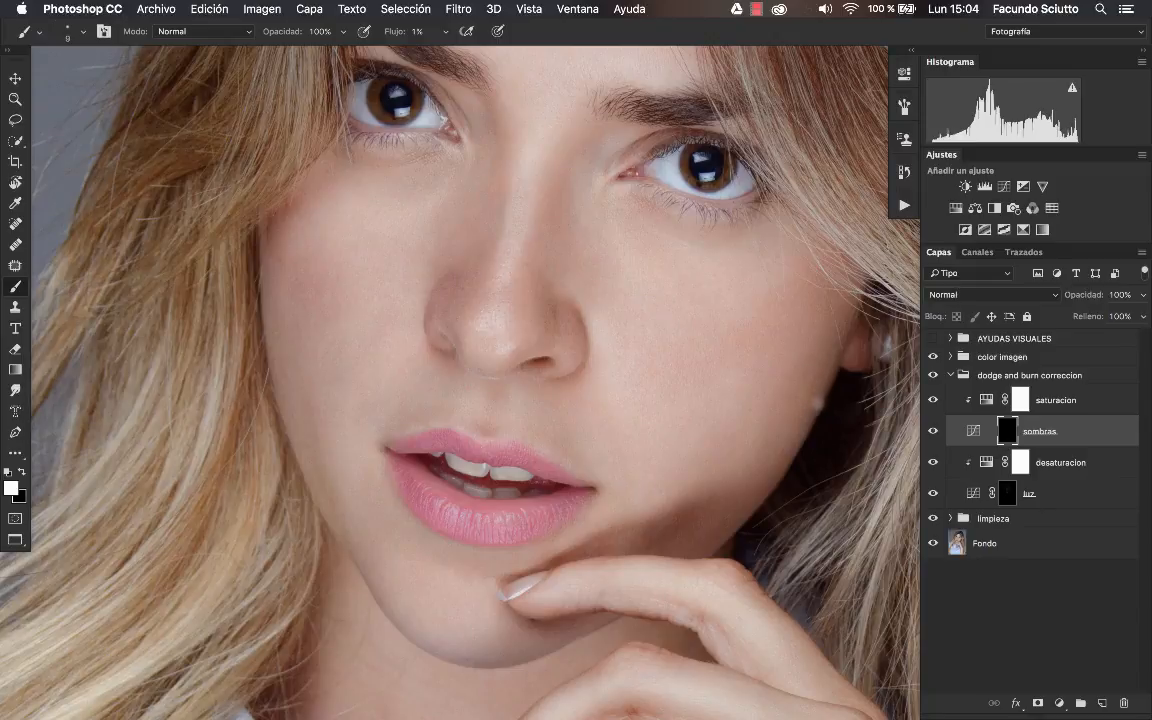
Show the AYUDAS VISUALES group and toggle the dodge and burn correccion group's visibility to compare the face with and without the correction.
{"action": "left_click_drag", "start_coordinate": [820, 391], "coordinate": [651, 345], "text": "super"}
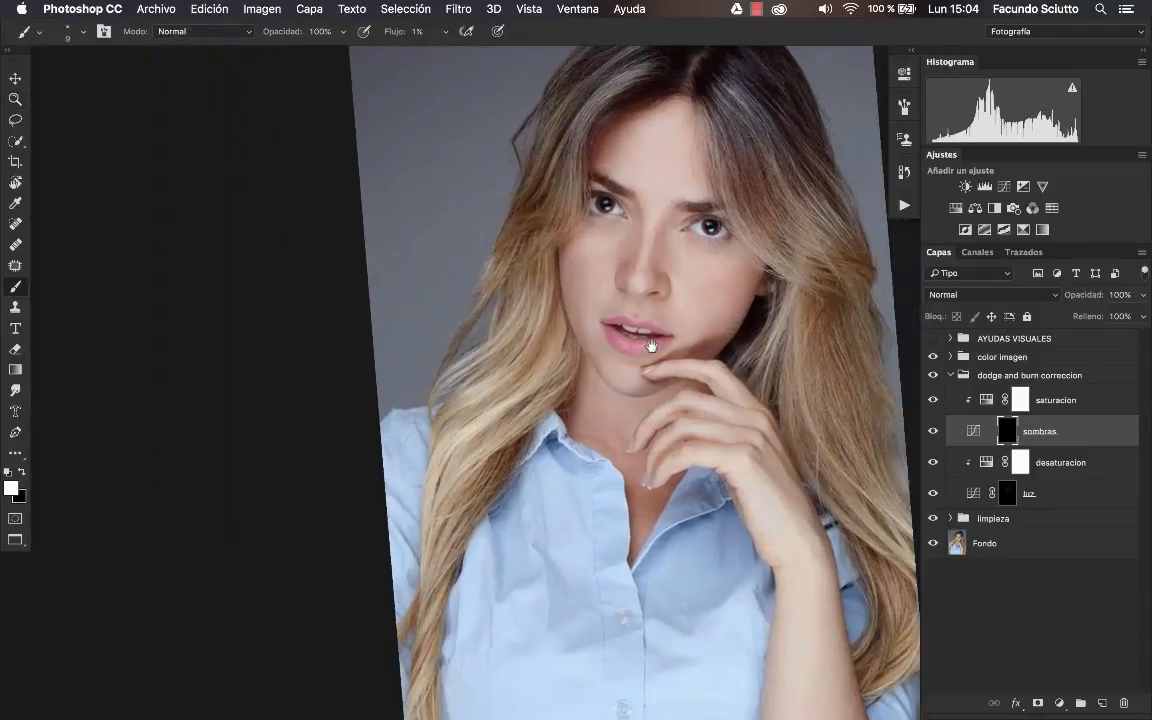
{"action": "left_click_drag", "start_coordinate": [776, 260], "coordinate": [761, 386], "text": "super"}
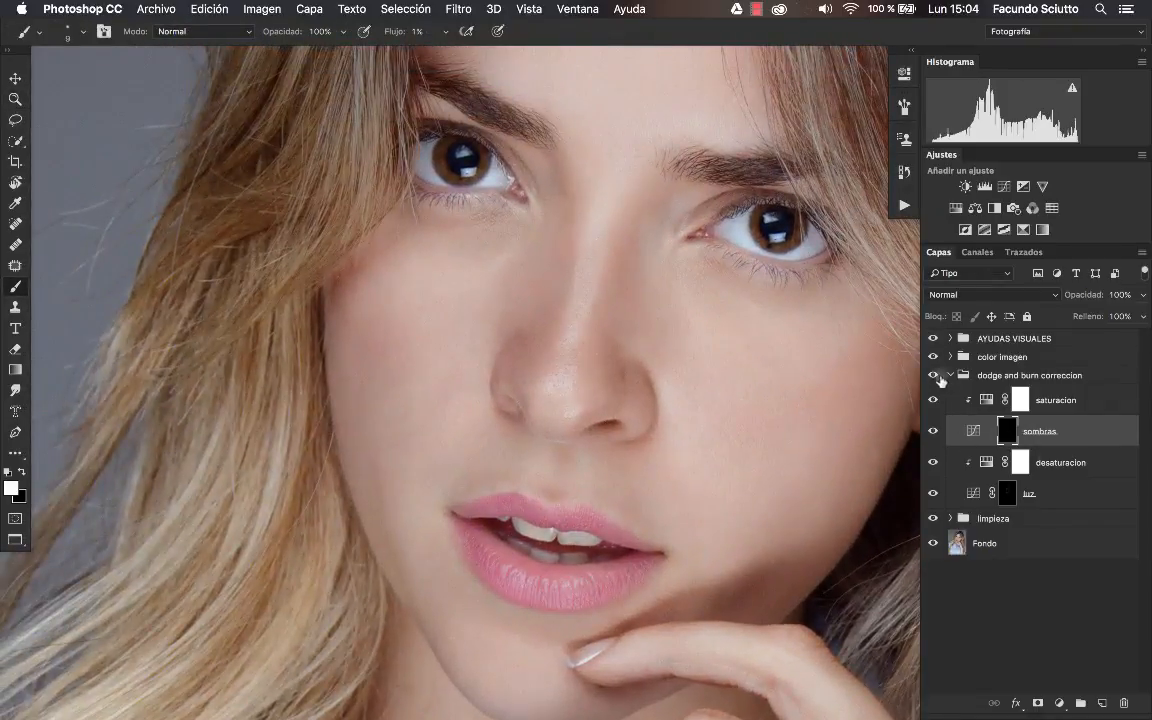
{"action": "left_click", "coordinate": [933, 338]}
{"action": "left_click", "coordinate": [937, 380]}
{"action": "left_click", "coordinate": [938, 378]}
{"action": "left_click", "coordinate": [940, 381]}
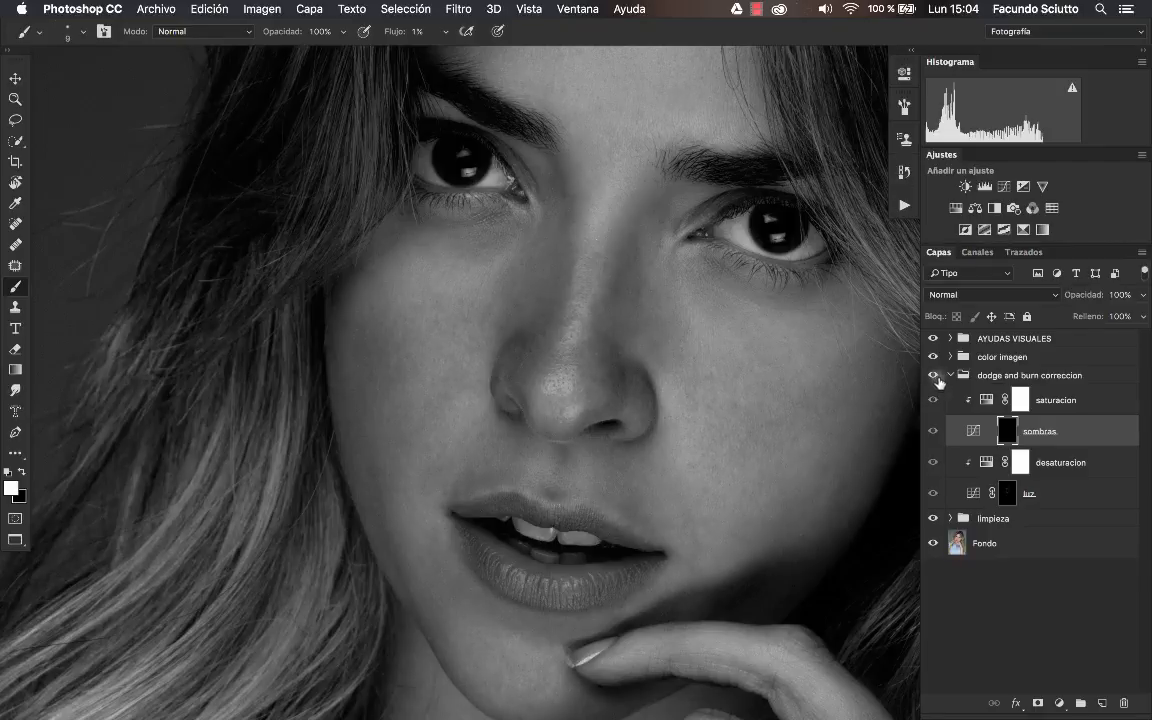
{"action": "left_click", "coordinate": [938, 382]}
{"action": "left_click", "coordinate": [938, 380]}
Reset the canvas rotation to 0°.
{"action": "left_click_drag", "start_coordinate": [784, 398], "coordinate": [593, 387]}
{"action": "key", "text": "r"}
{"action": "left_click", "coordinate": [238, 31]}
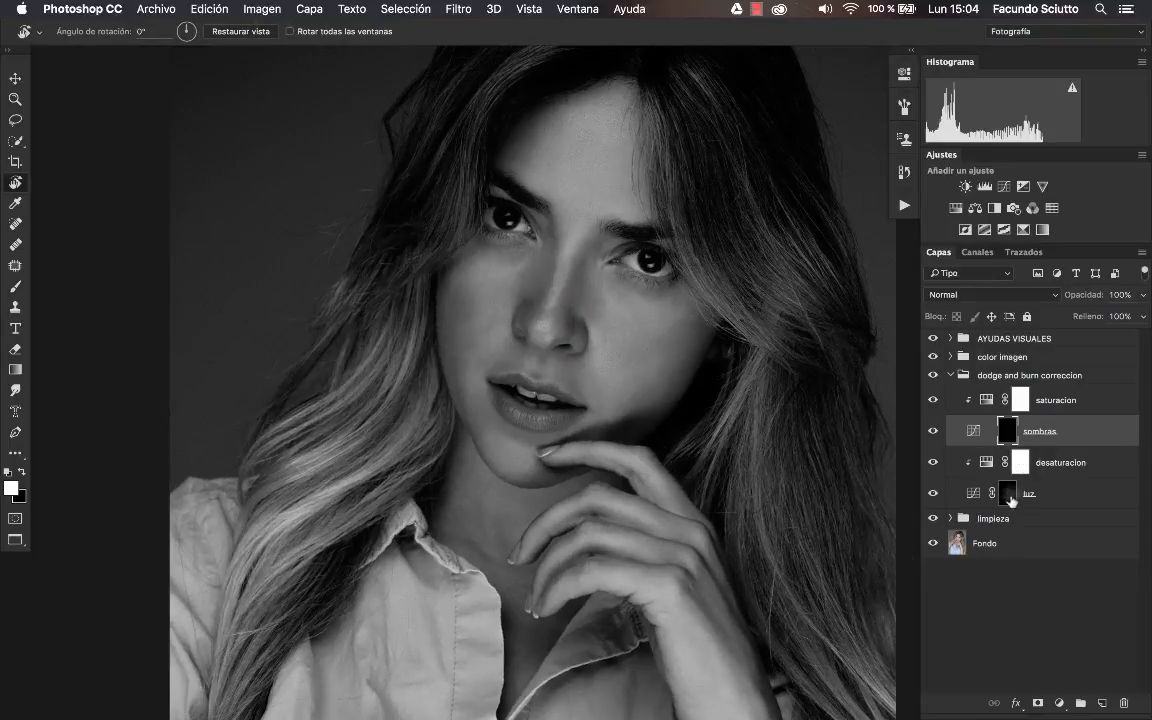
Display the luz and sombras layer masks alone, alternating between them to examine the painted dodge and burn strokes.
{"action": "left_click", "coordinate": [1007, 495], "text": "alt"}
{"action": "key", "text": "z"}
{"action": "mouse_move", "coordinate": [600, 290]}
{"action": "left_mouse_down"}
{"action": "mouse_move", "coordinate": [710, 290]}
{"action": "mouse_move", "coordinate": [640, 324]}
{"action": "mouse_move", "coordinate": [663, 324]}
{"action": "left_mouse_up"}
{"action": "key", "text": "r"}
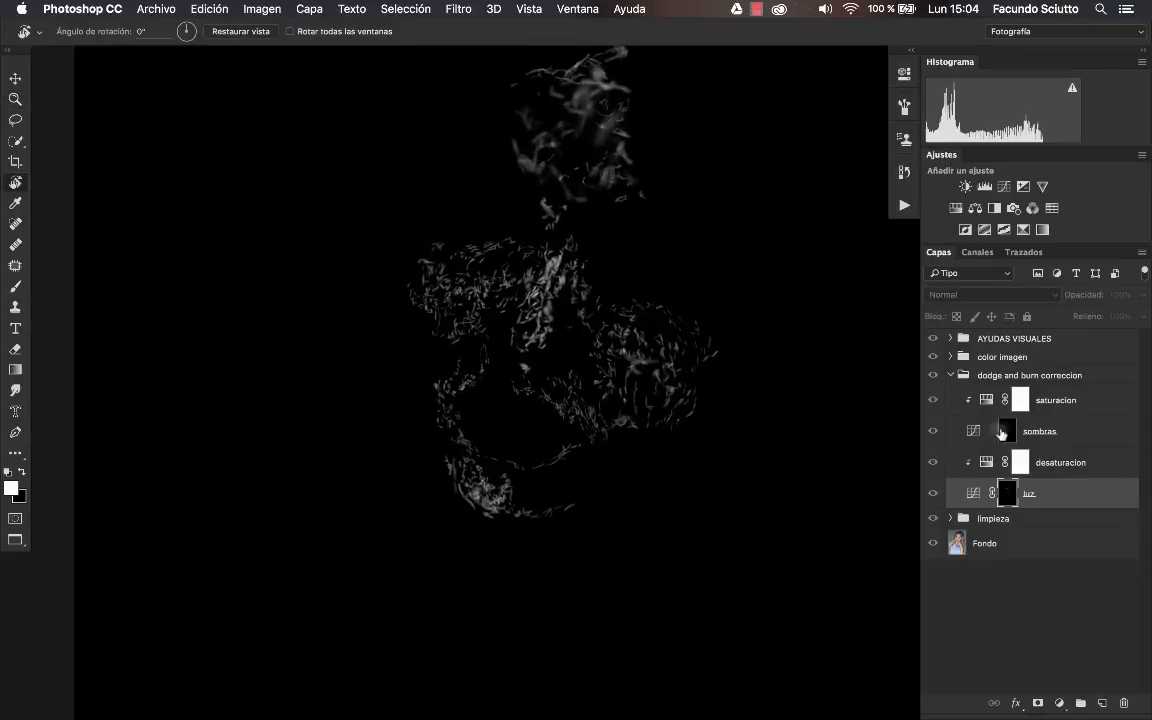
{"action": "left_click", "coordinate": [1005, 432], "text": "alt"}
{"action": "mouse_move", "coordinate": [610, 292]}
{"action": "left_mouse_down"}
{"action": "mouse_move", "coordinate": [689, 442]}
{"action": "mouse_move", "coordinate": [670, 378]}
{"action": "left_mouse_up"}
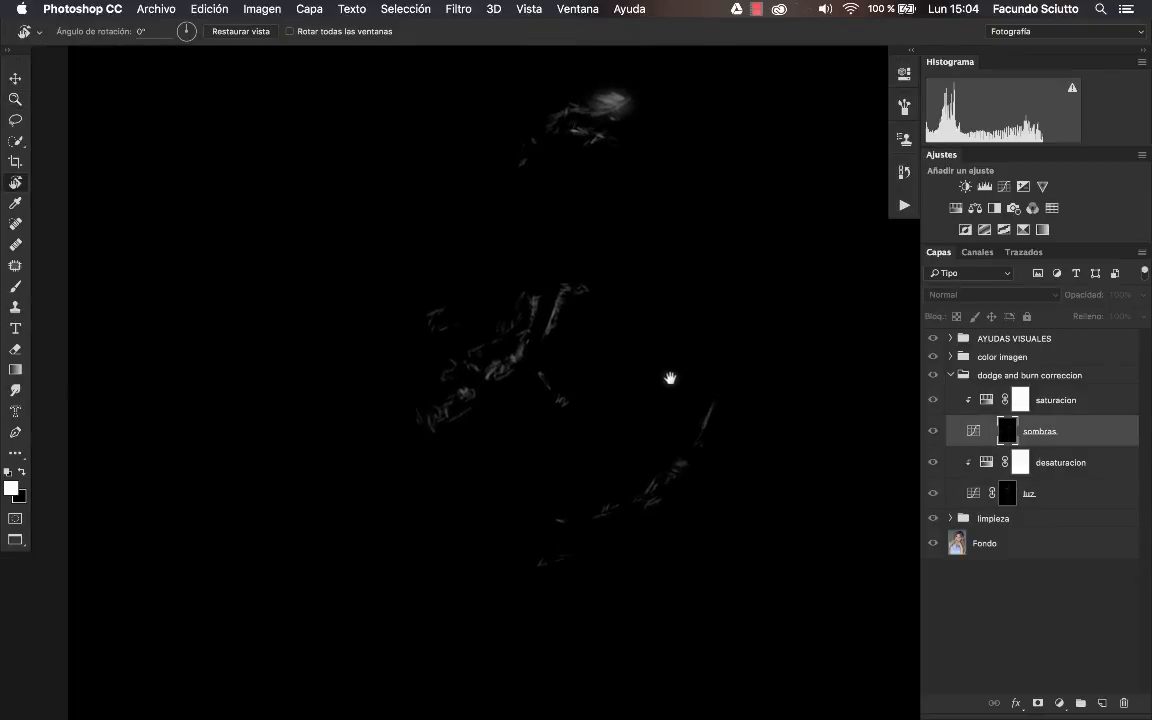
{"action": "left_click", "coordinate": [1006, 495], "text": "alt"}
{"action": "left_click", "coordinate": [1006, 495], "text": "alt"}
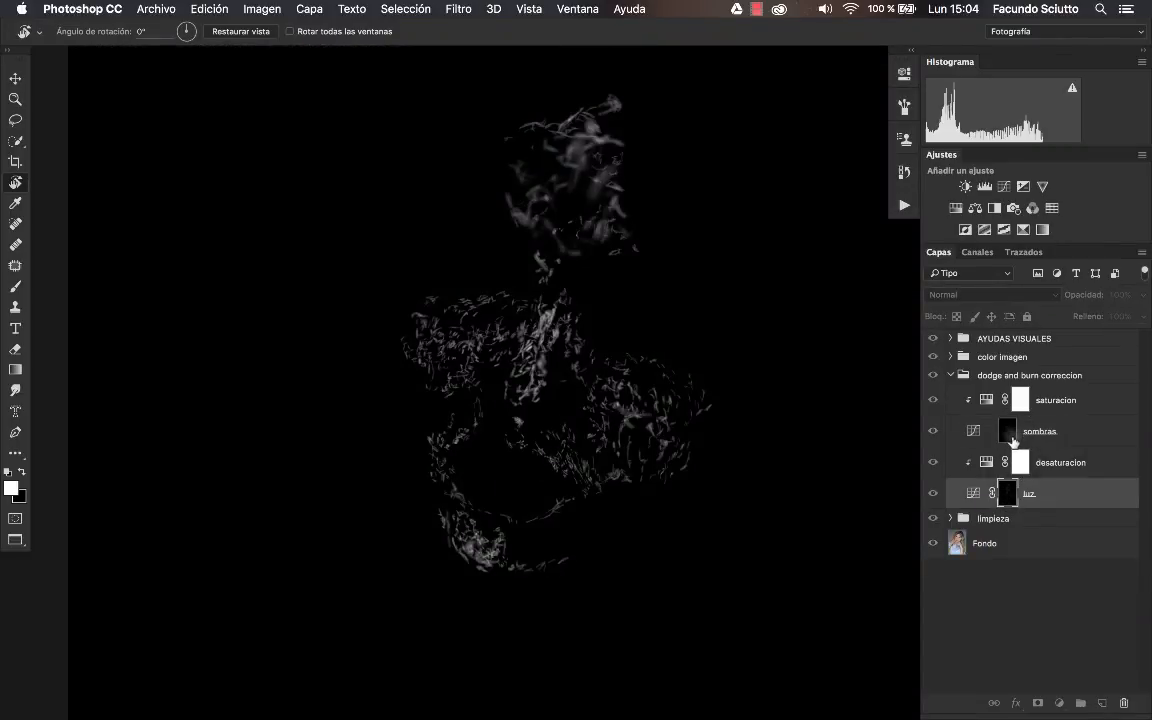
{"action": "left_click", "coordinate": [1007, 431], "text": "alt"}
{"action": "left_click", "coordinate": [1007, 493], "text": "alt"}
Select and collapse the dodge and burn correccion group, toggling its visibility to compare the whole portrait before and after.
{"action": "left_click", "coordinate": [965, 375]}
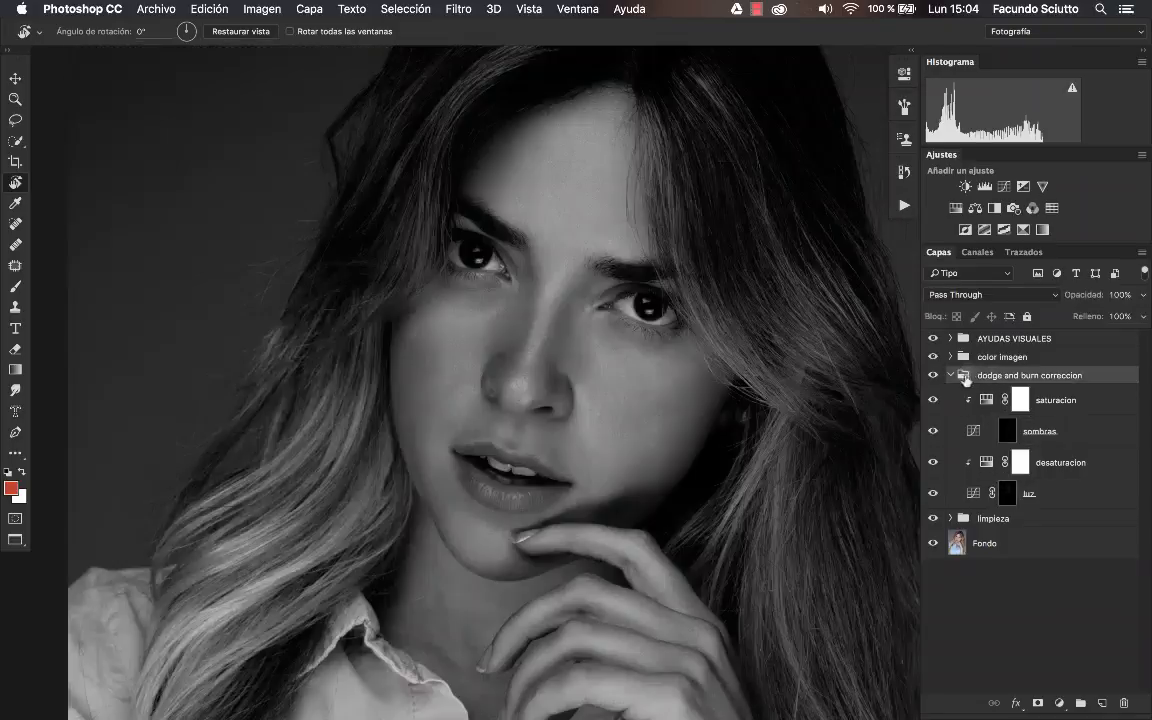
{"action": "left_click", "coordinate": [944, 376]}
{"action": "left_click", "coordinate": [937, 376]}
{"action": "left_click", "coordinate": [937, 376]}
{"action": "left_click", "coordinate": [938, 377]}
{"action": "left_click", "coordinate": [940, 377]}
{"action": "key", "text": "z"}
{"action": "left_click", "coordinate": [607, 363], "text": "alt"}
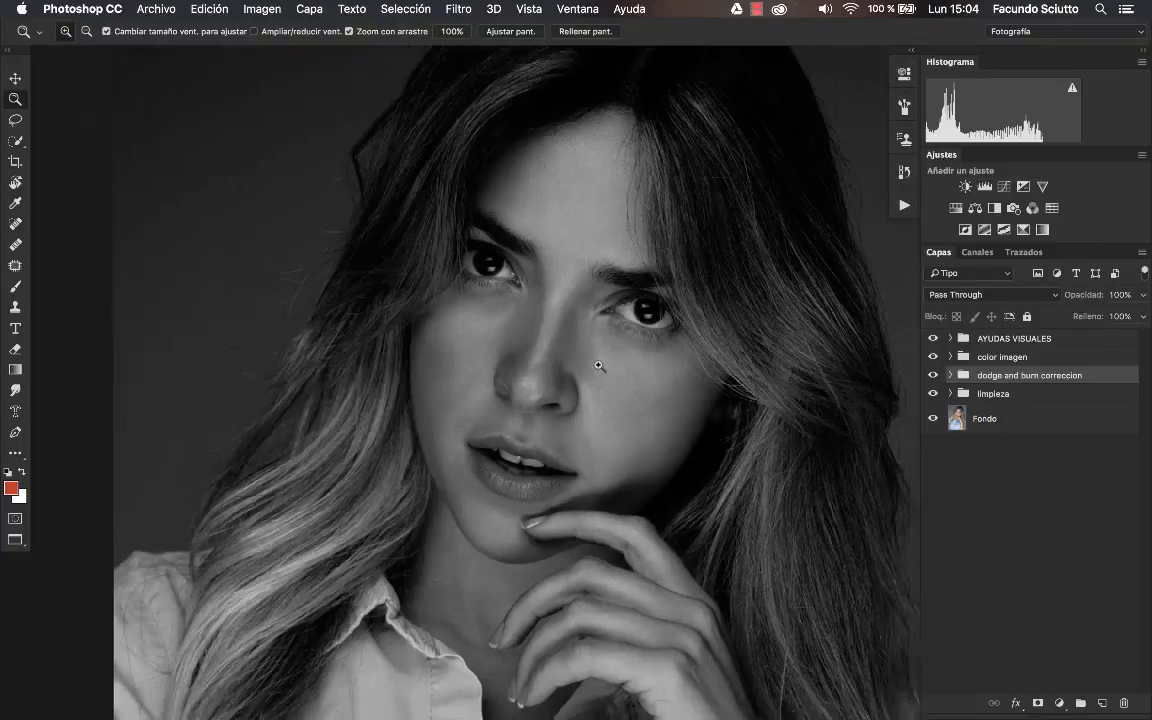
{"action": "left_click_drag", "start_coordinate": [600, 366], "coordinate": [603, 363]}
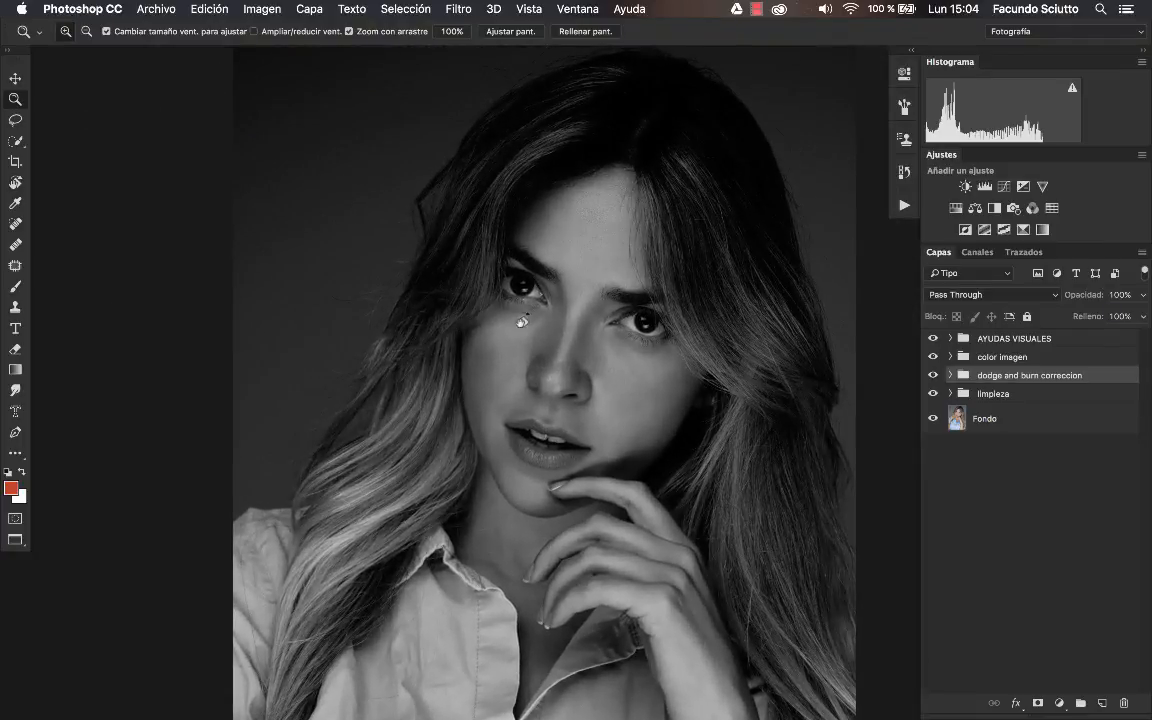
{"action": "key", "text": "r"}
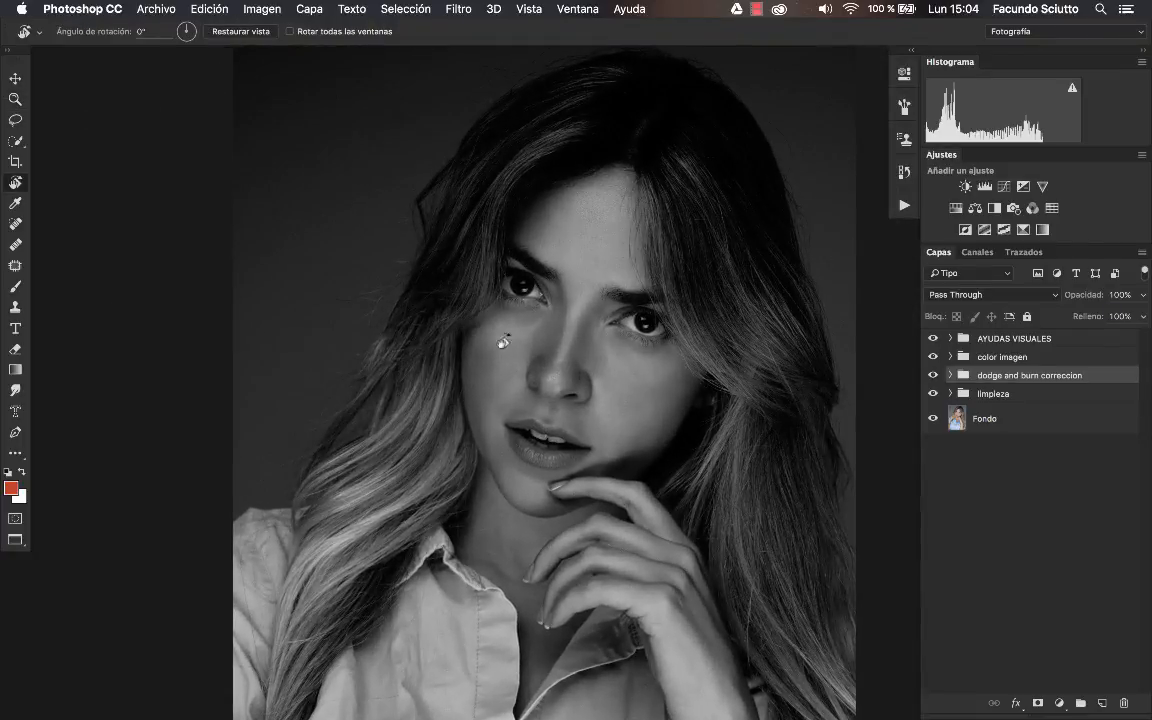
{"action": "left_click_drag", "start_coordinate": [493, 387], "coordinate": [542, 347]}
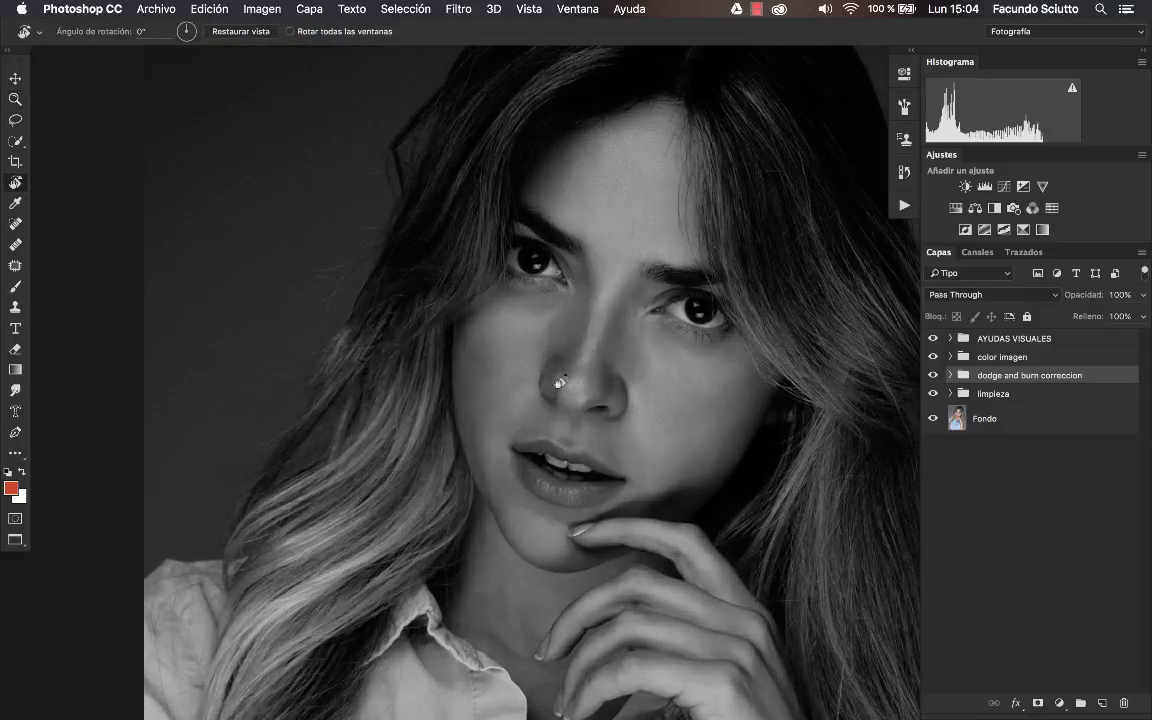